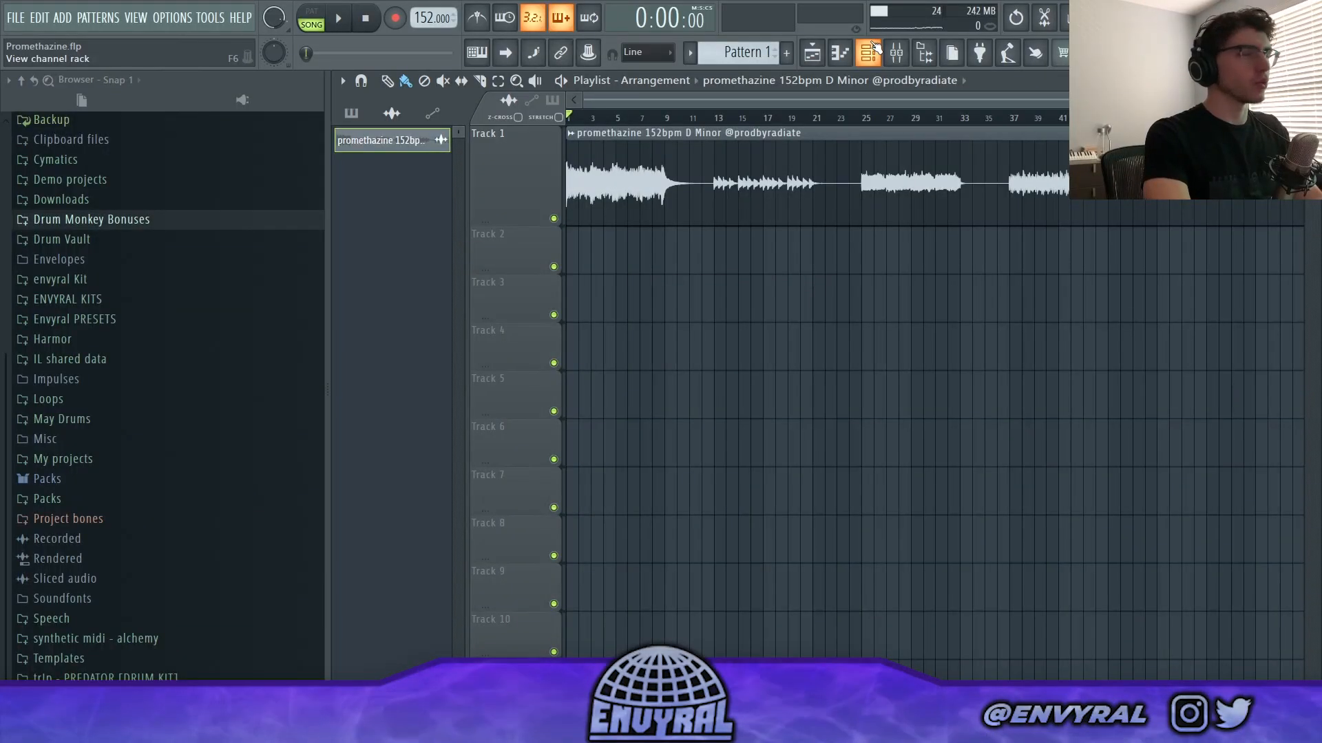
# Open Unison Drum Monkey from the channel rack and generate a new House & Deep House drum groove
pyautogui.press('F6')
pyautogui.click(530, 269)
pyautogui.moveTo(671, 176); pyautogui.dragTo(686, 94)
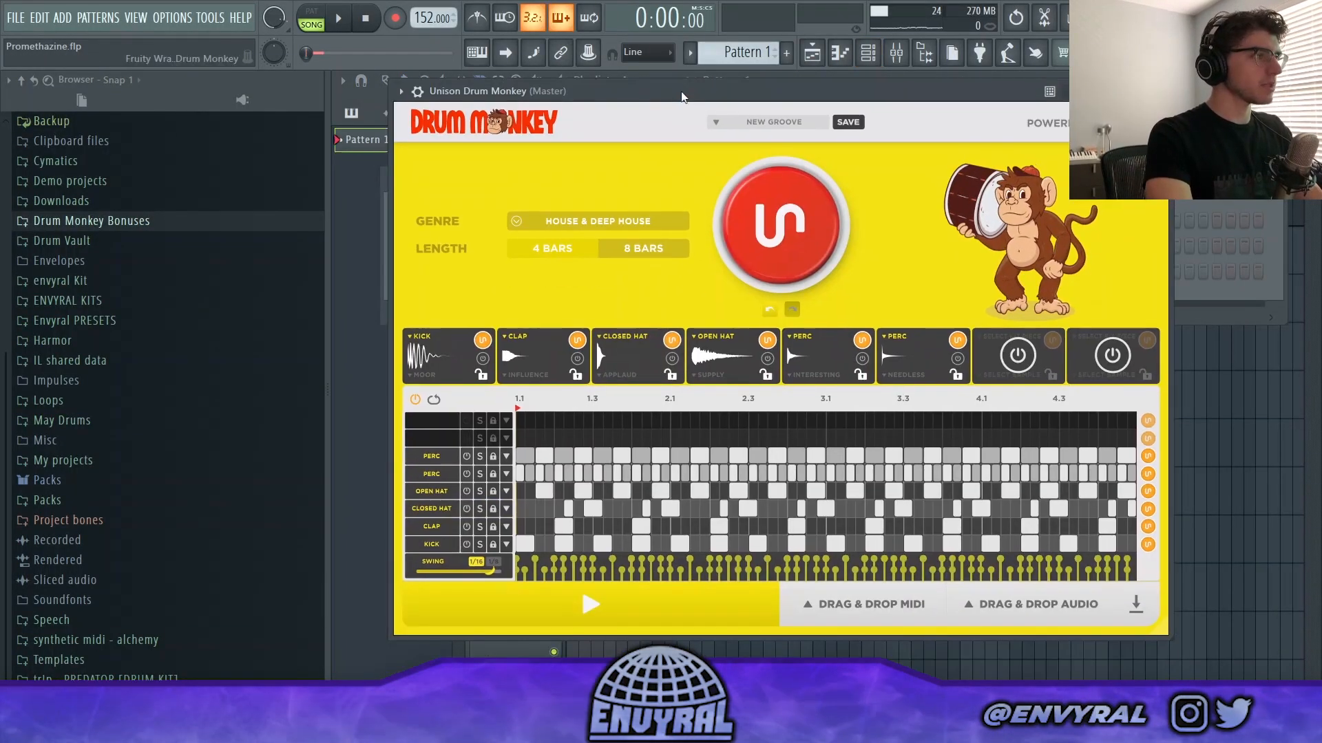
pyautogui.moveTo(780, 95); pyautogui.dragTo(803, 203)
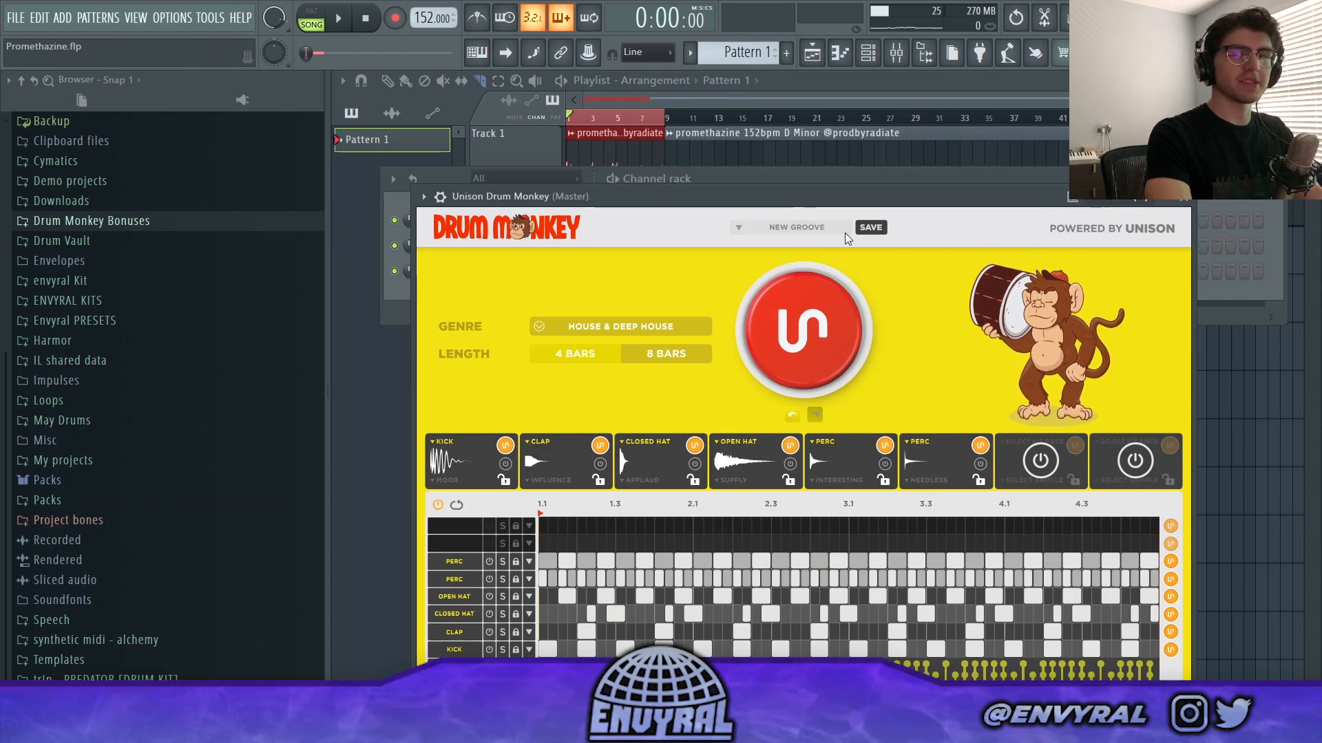
pyautogui.click(810, 346)
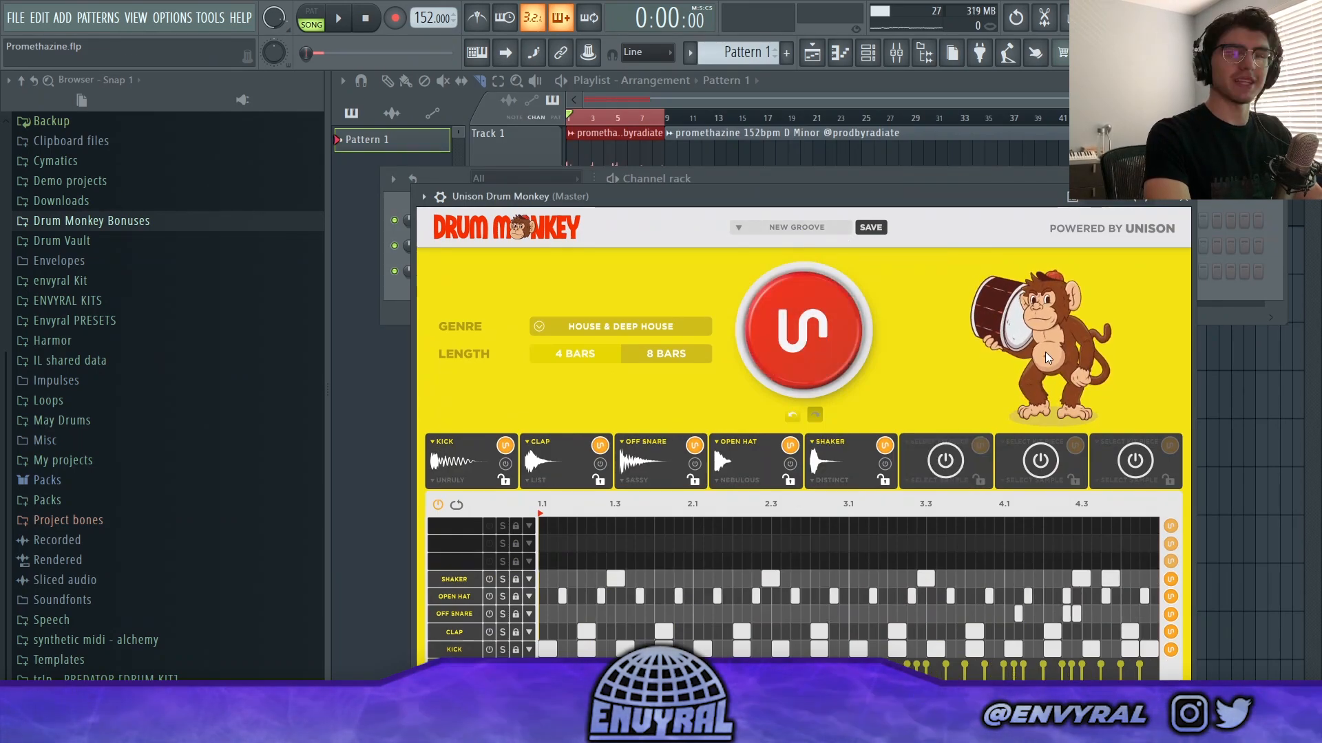
pyautogui.click(846, 351)
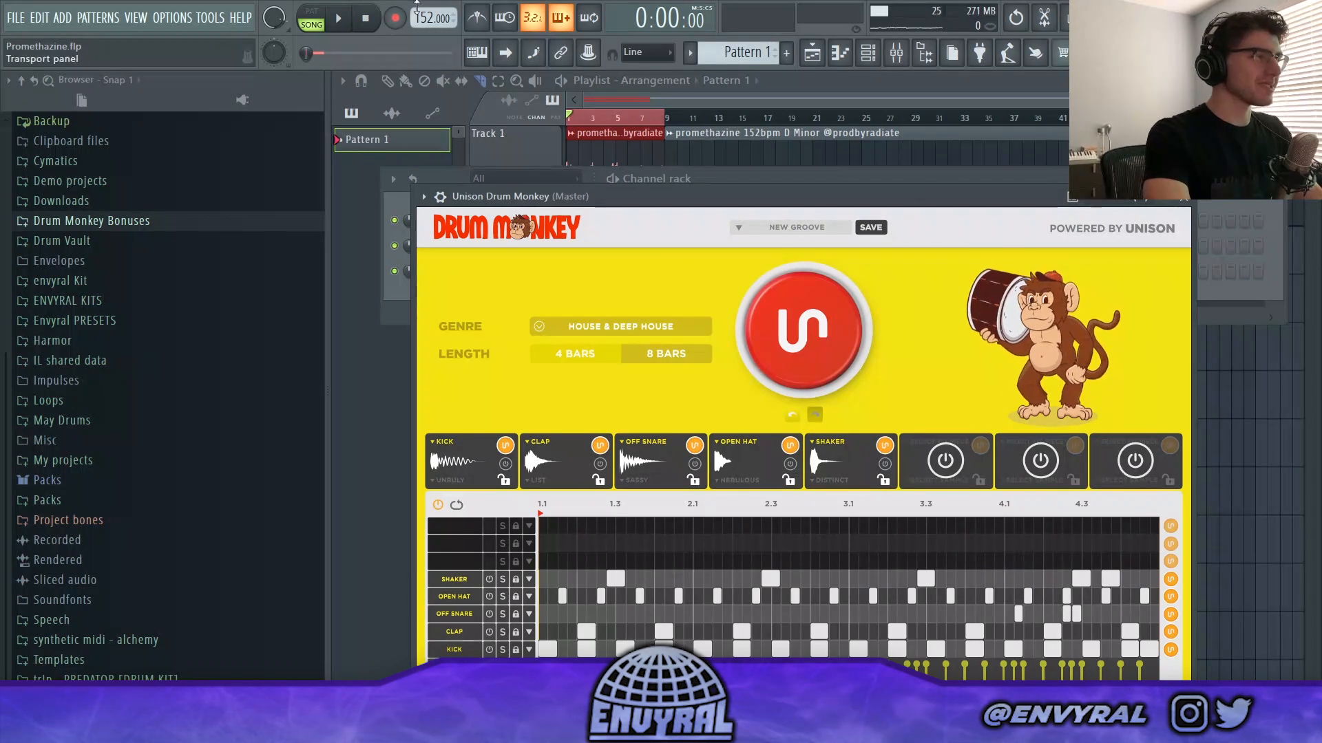
pyautogui.click(338, 19)
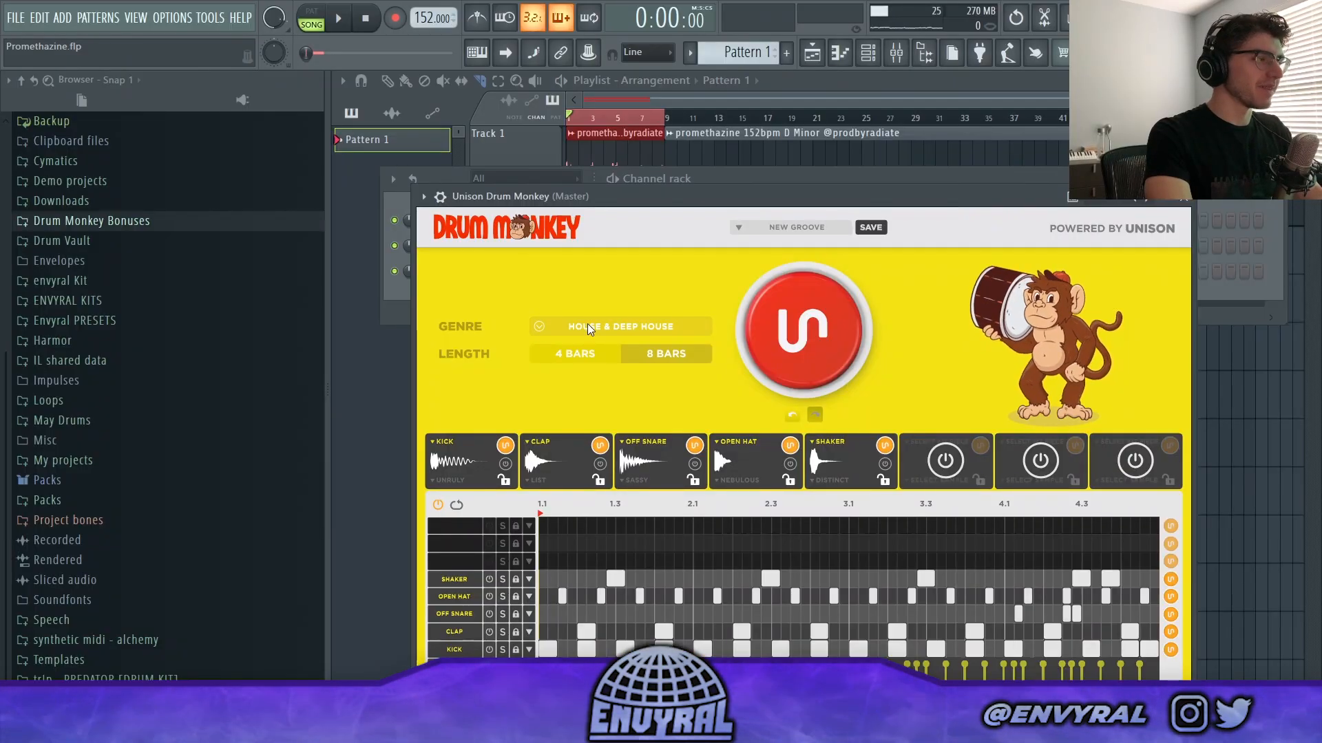
# Set the genre to Hip Hop & Rap and play the generated groove along with the melody
pyautogui.click(620, 335)
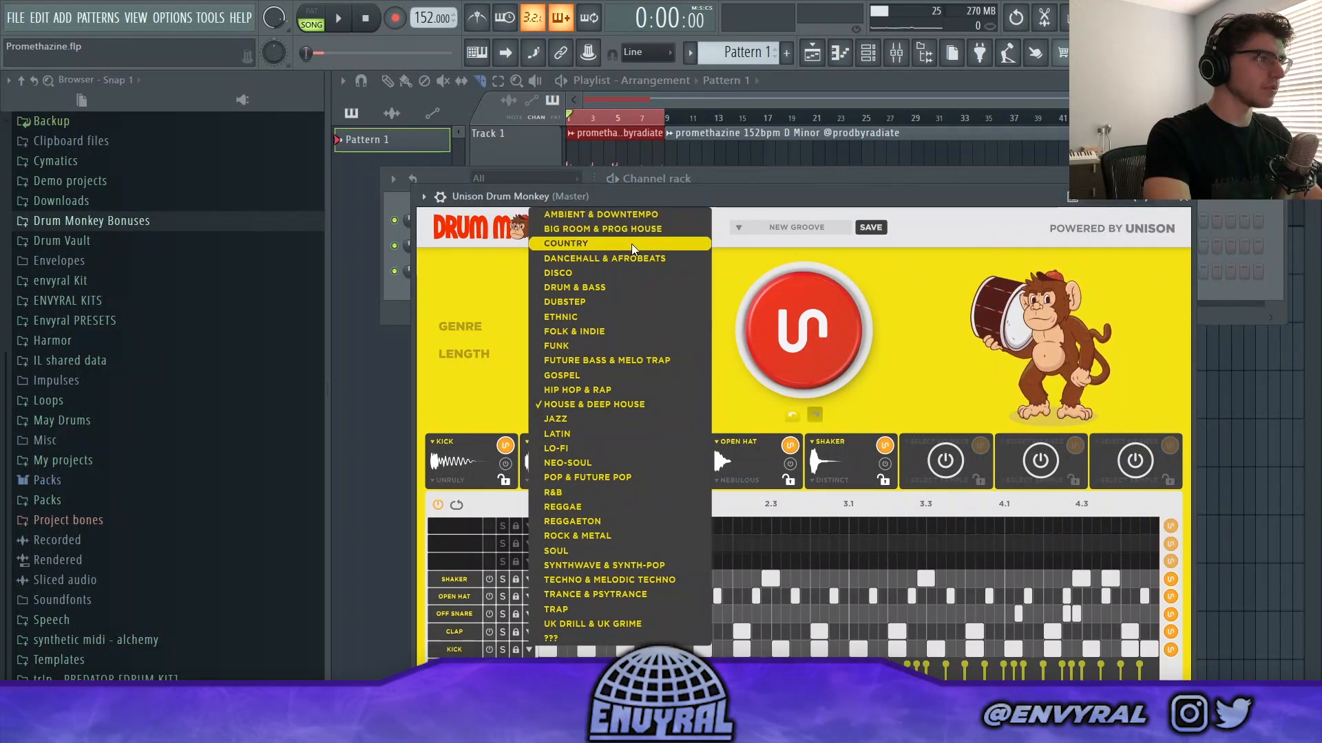
pyautogui.click(613, 394)
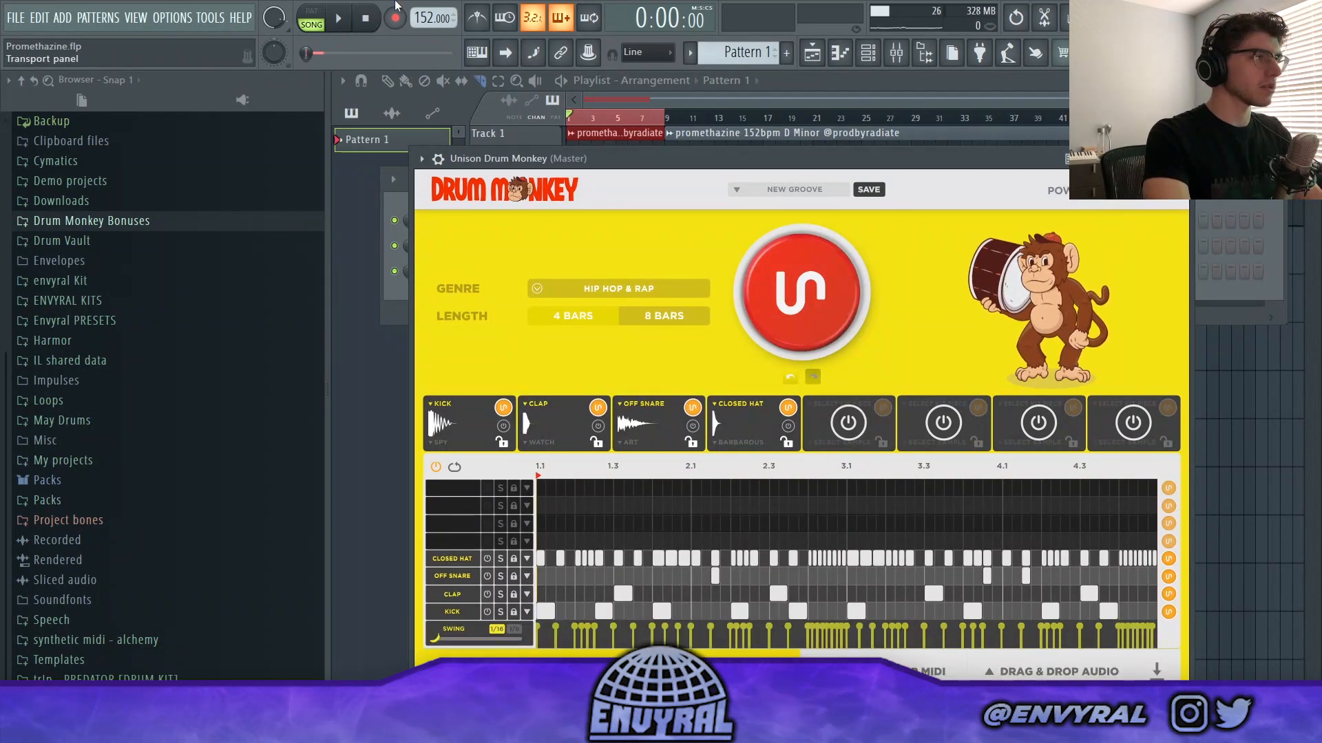
pyautogui.click(338, 21)
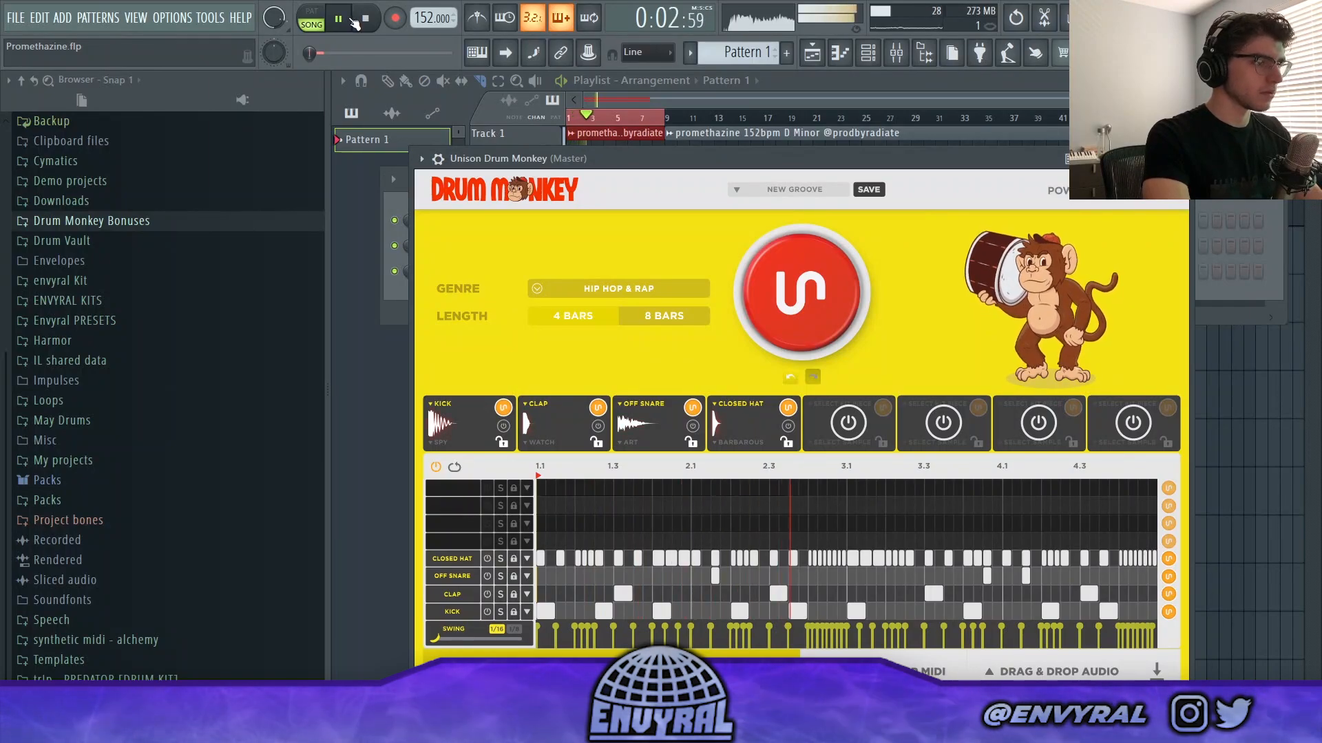
pyautogui.click(841, 53)
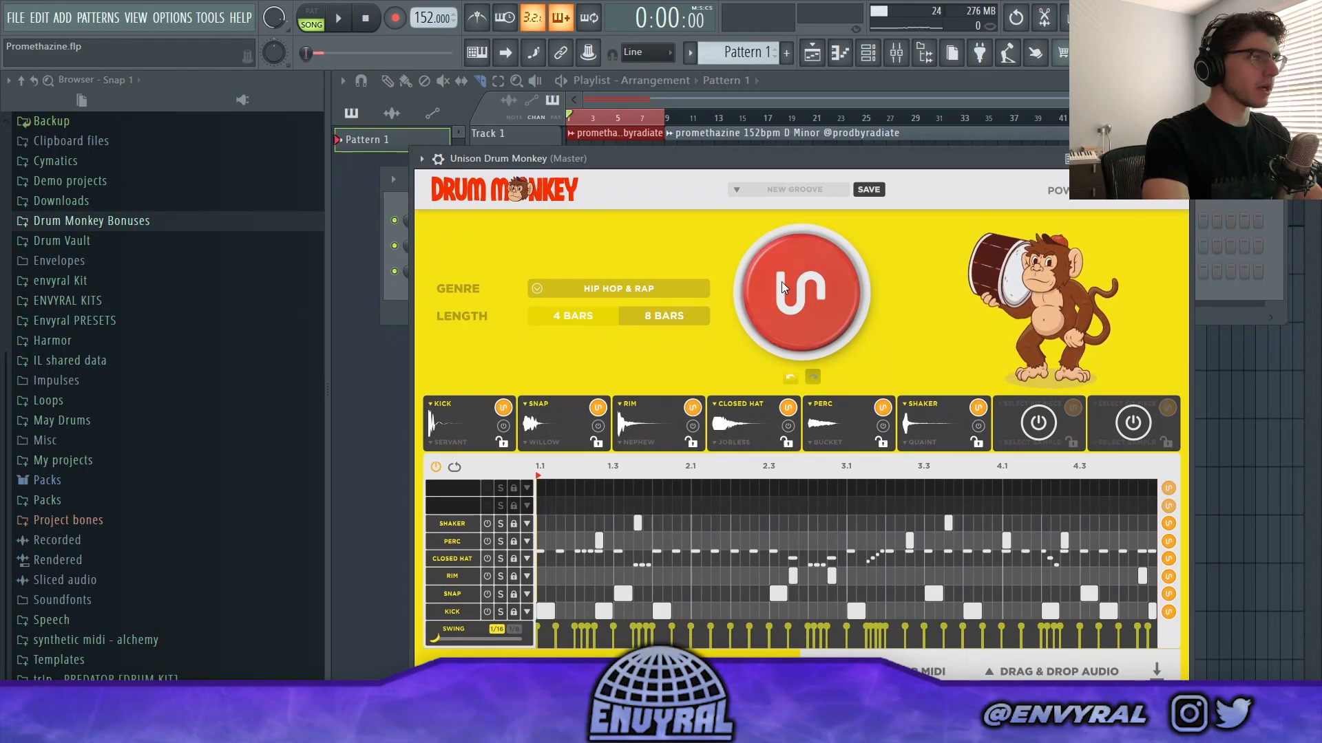
# Generate Trap grooves while the melody plays and audition the one with the mid tom, shaker and perc
pyautogui.click(798, 309)
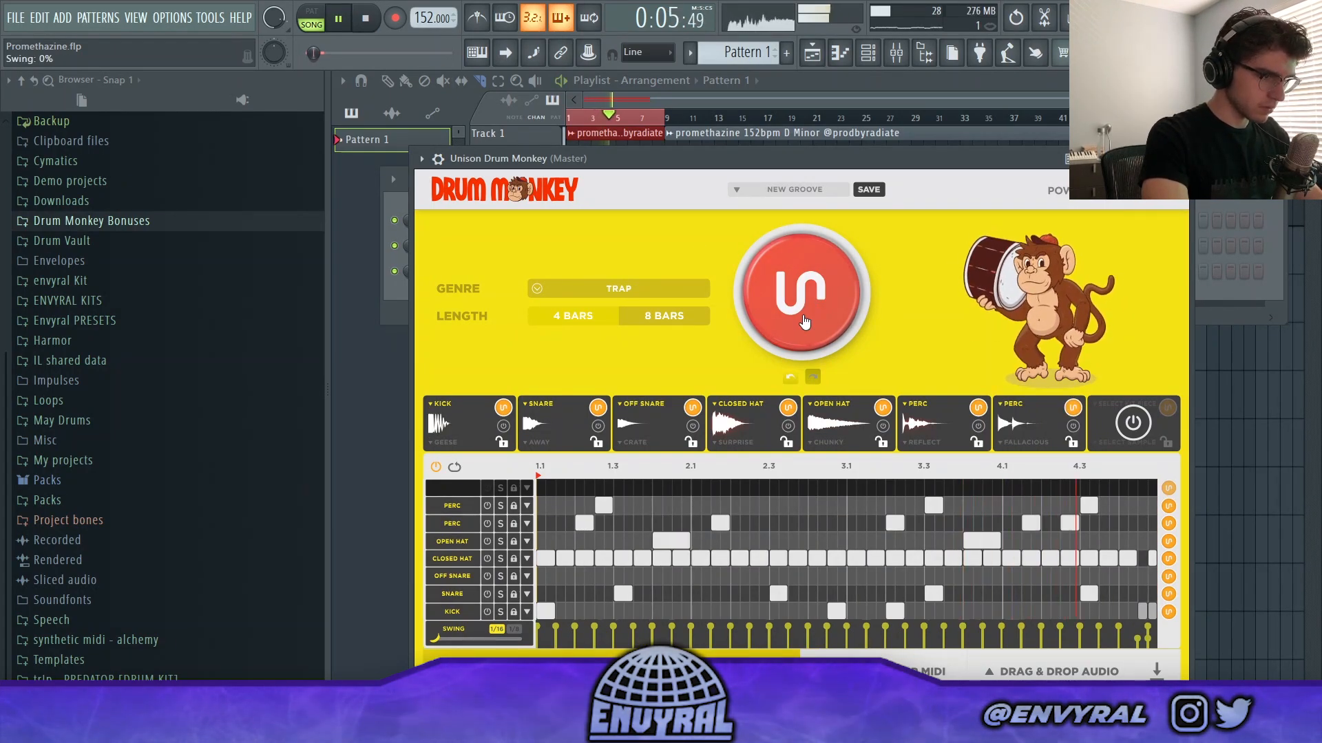
pyautogui.click(802, 315)
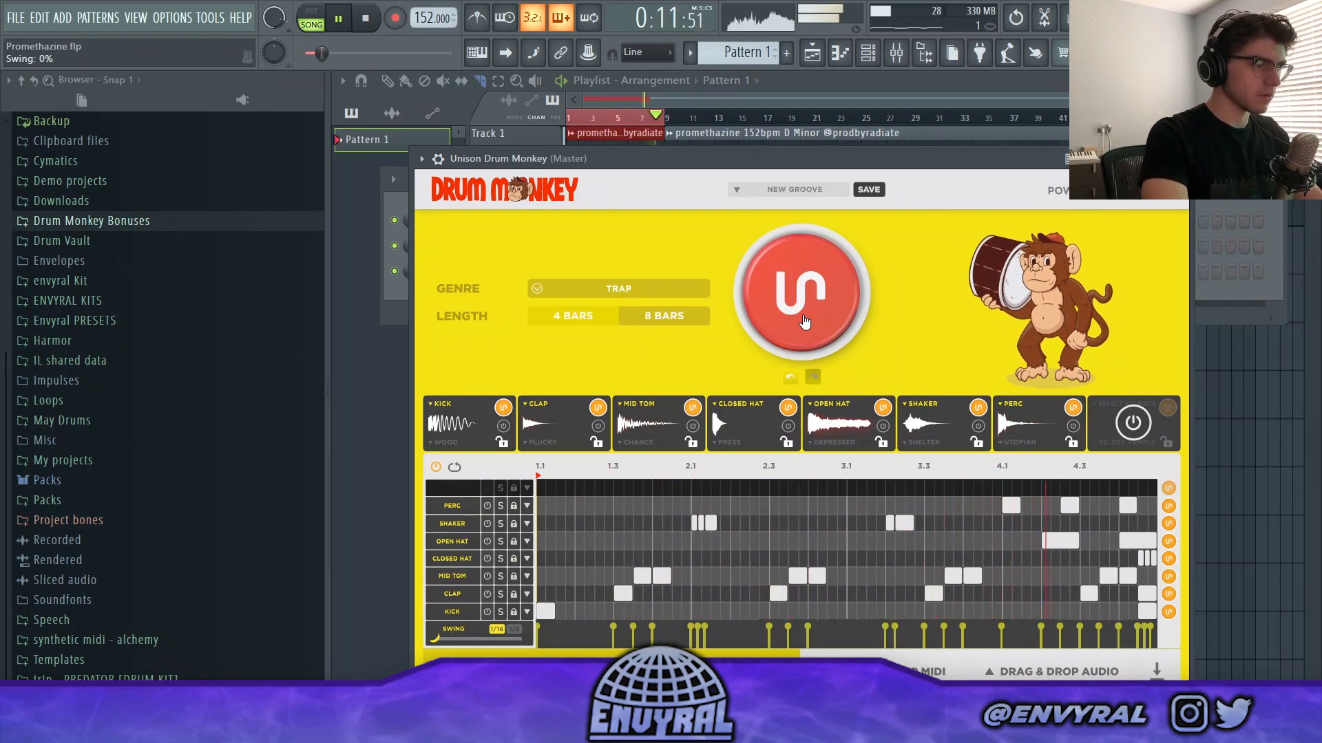
pyautogui.press('space')
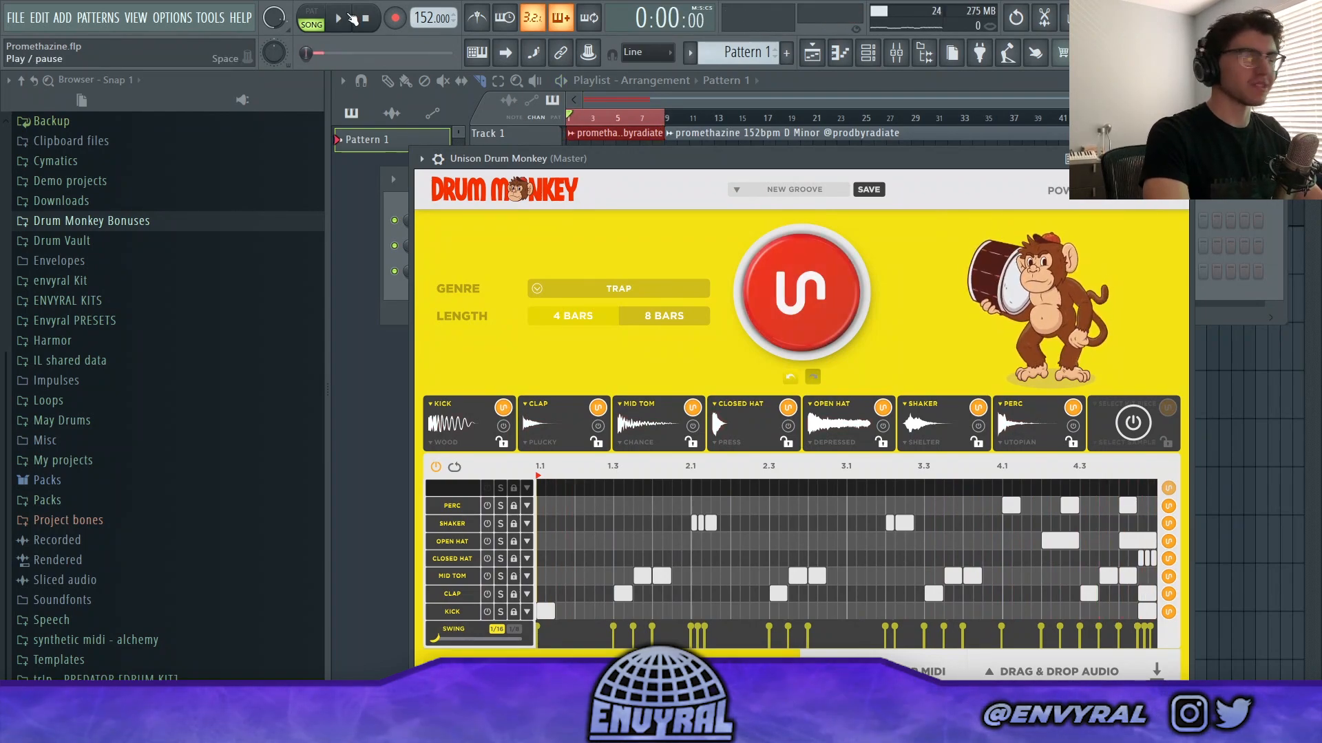
pyautogui.click(343, 22)
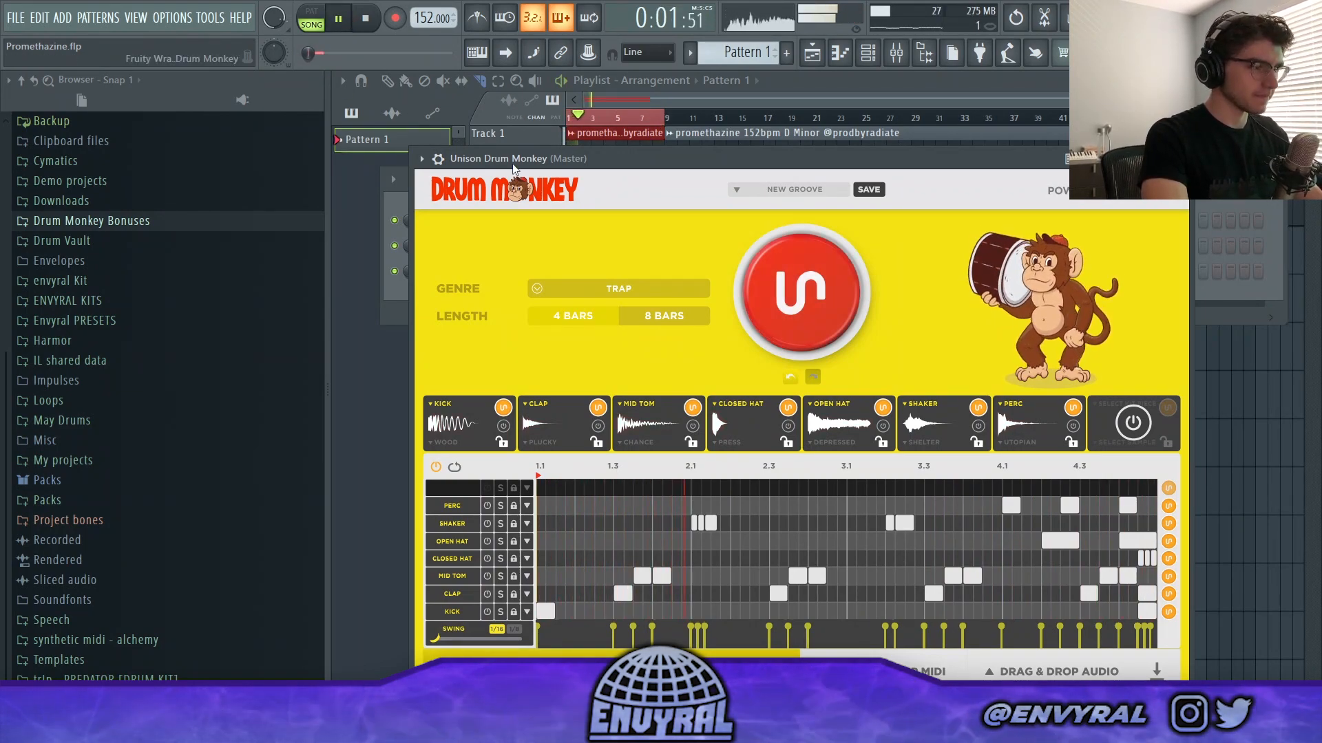
pyautogui.press('space')
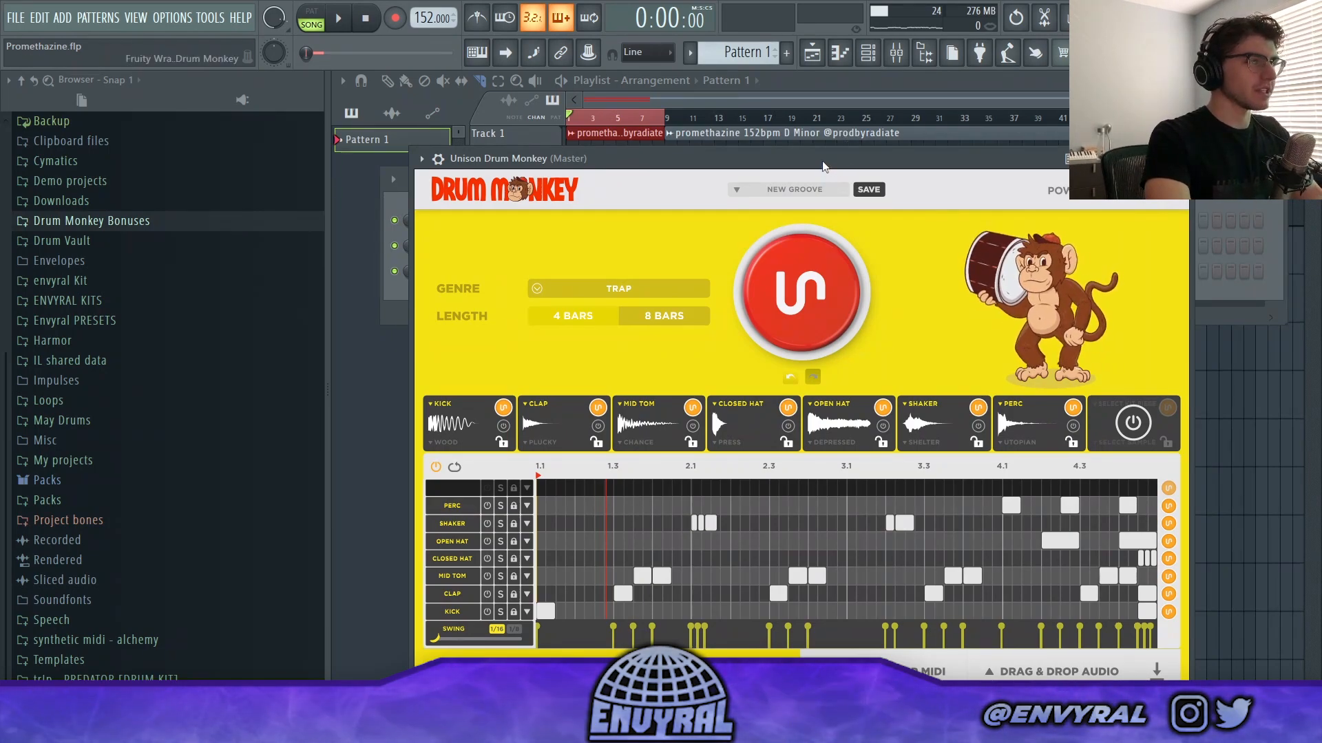
pyautogui.moveTo(824, 166)
pyautogui.mouseDown()
pyautogui.moveTo(833, 141)
pyautogui.moveTo(841, 166)
pyautogui.mouseUp()
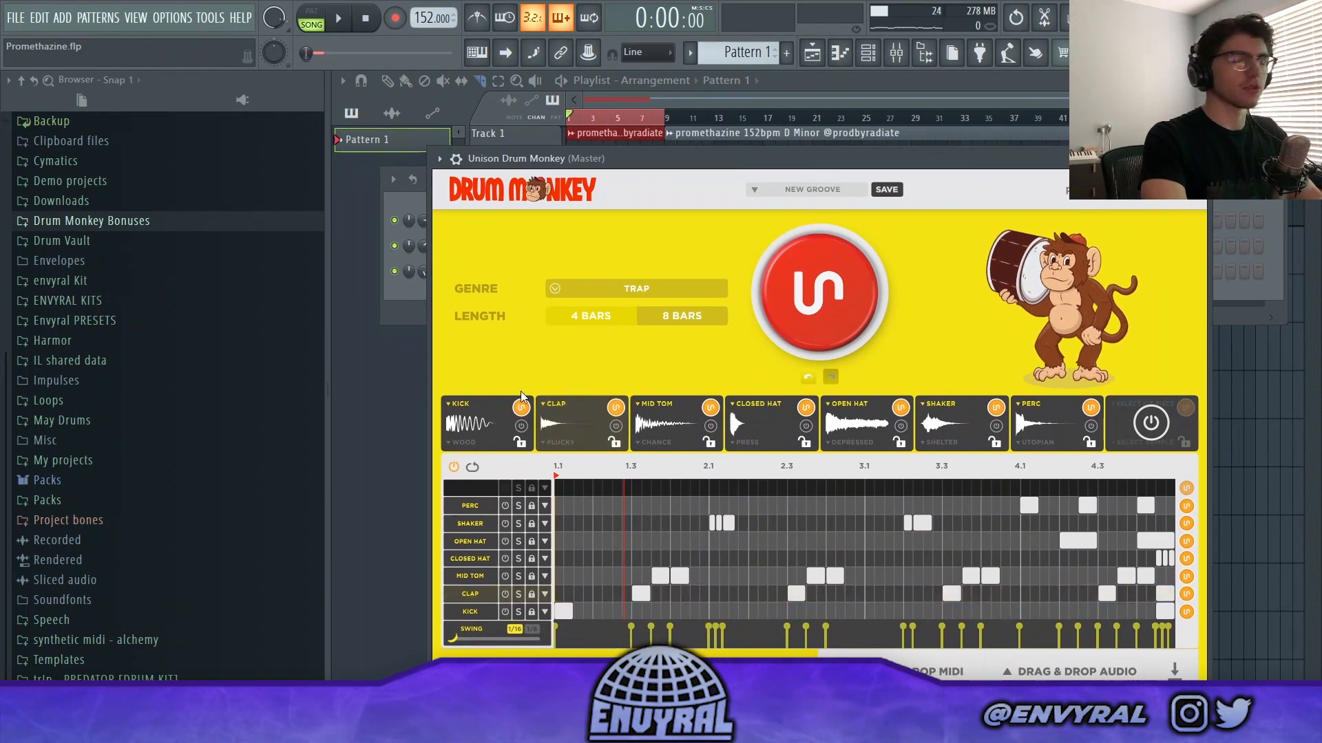
# Open the kick pad and, with the song playing, shape its envelope to 3.00 s decay and -17.36 dB sustain and try 44% fatness
pyautogui.click(481, 415)
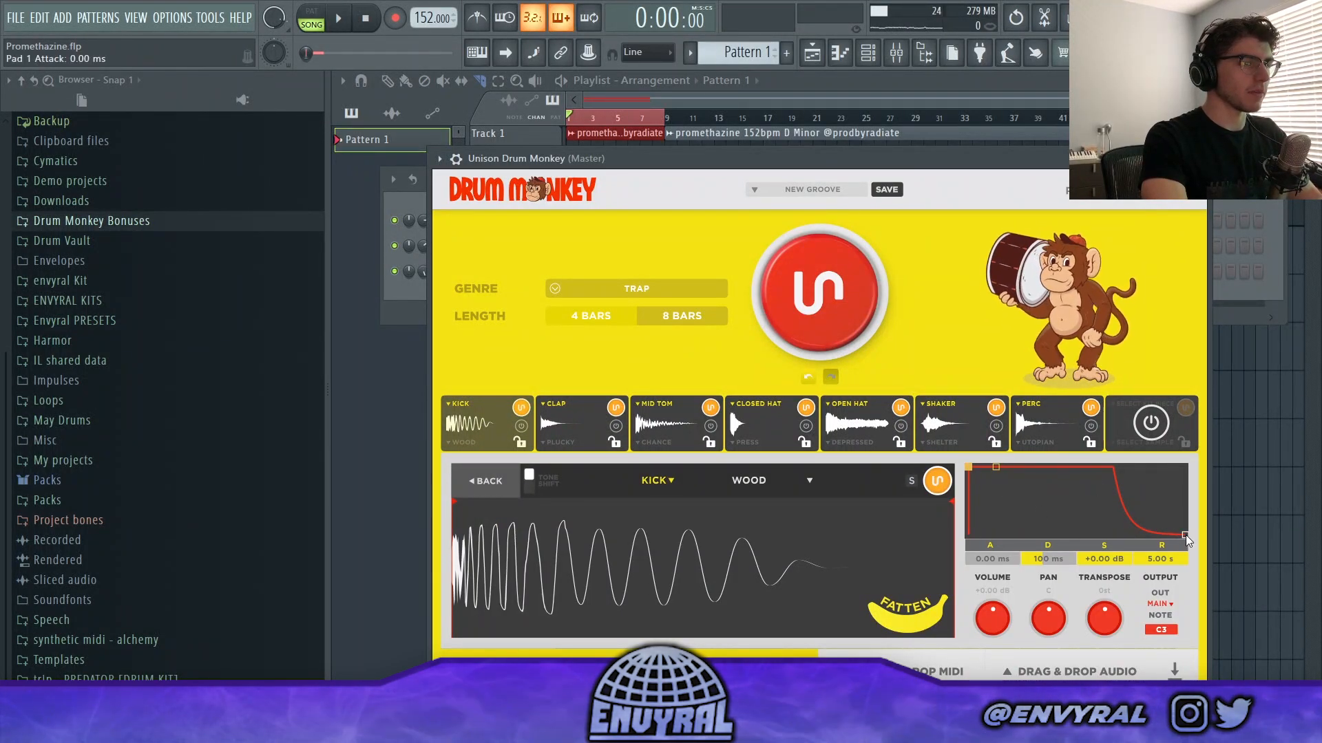
pyautogui.press('space')
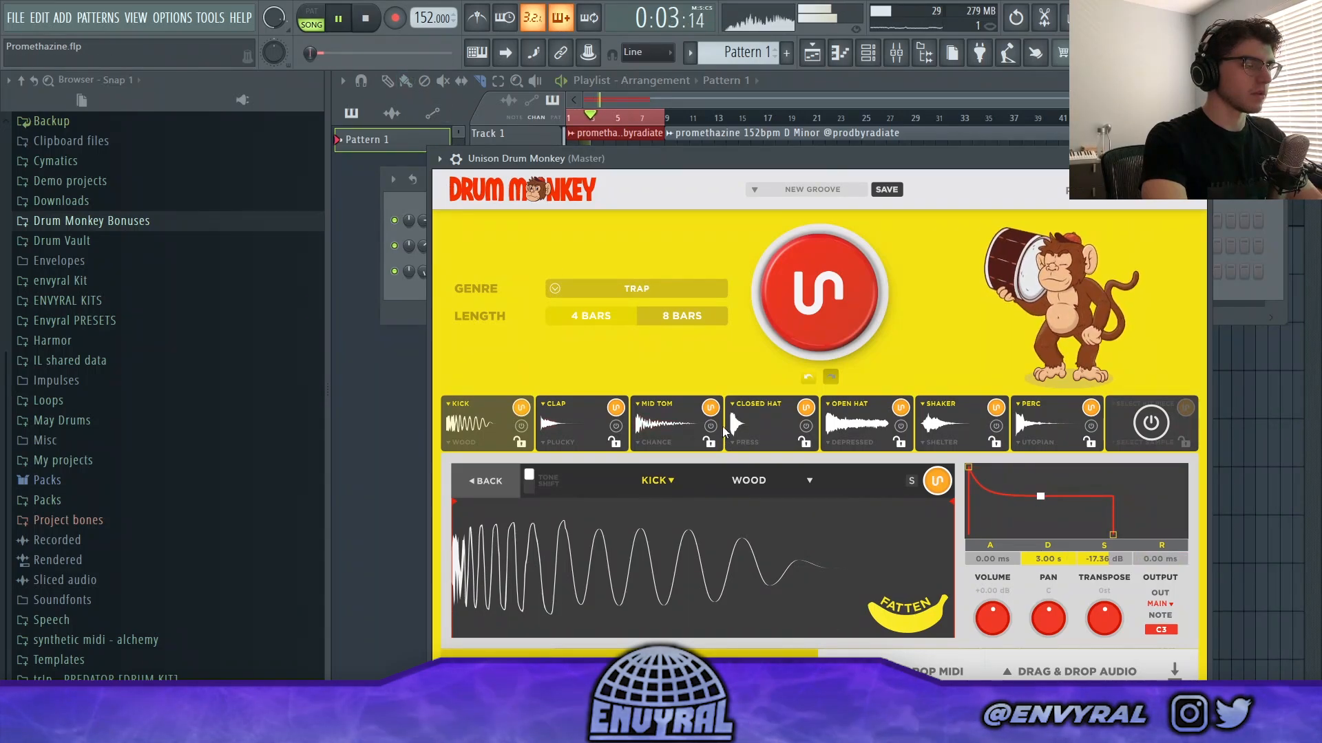
pyautogui.moveTo(890, 628); pyautogui.dragTo(901, 632)
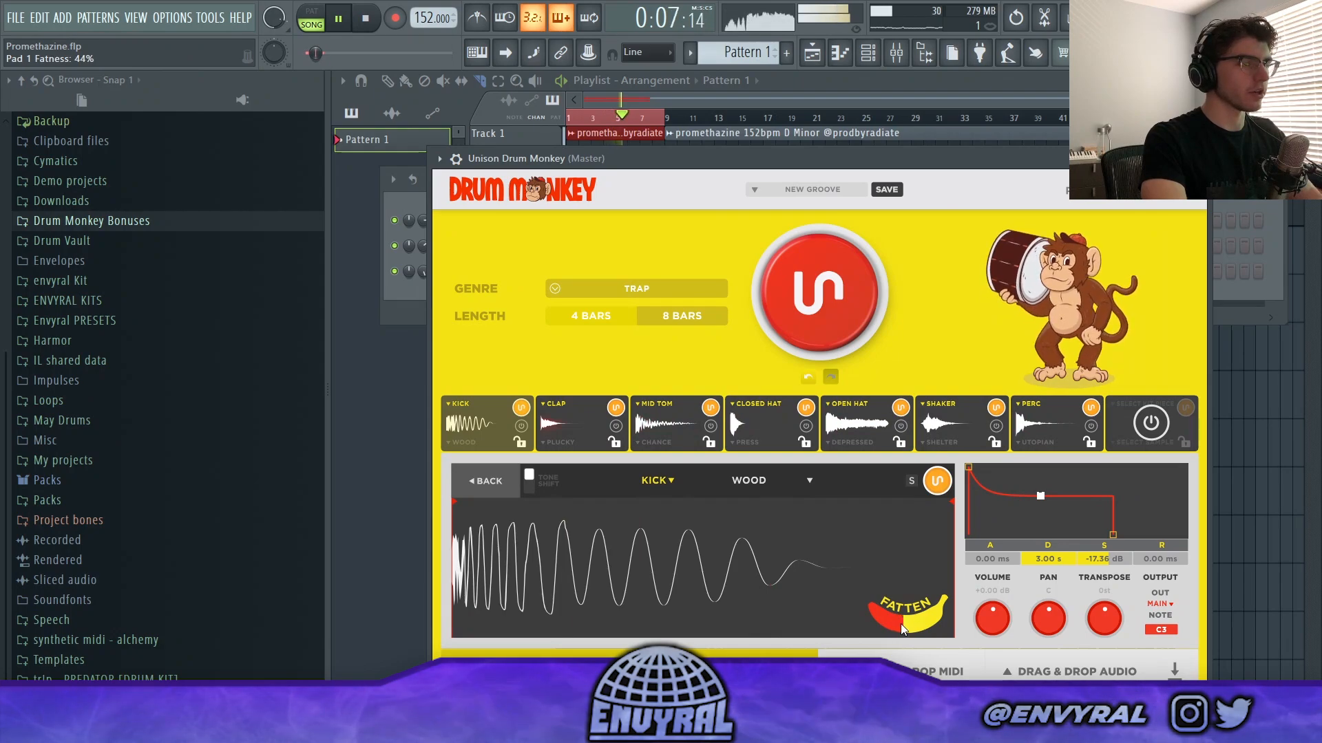
pyautogui.press('space')
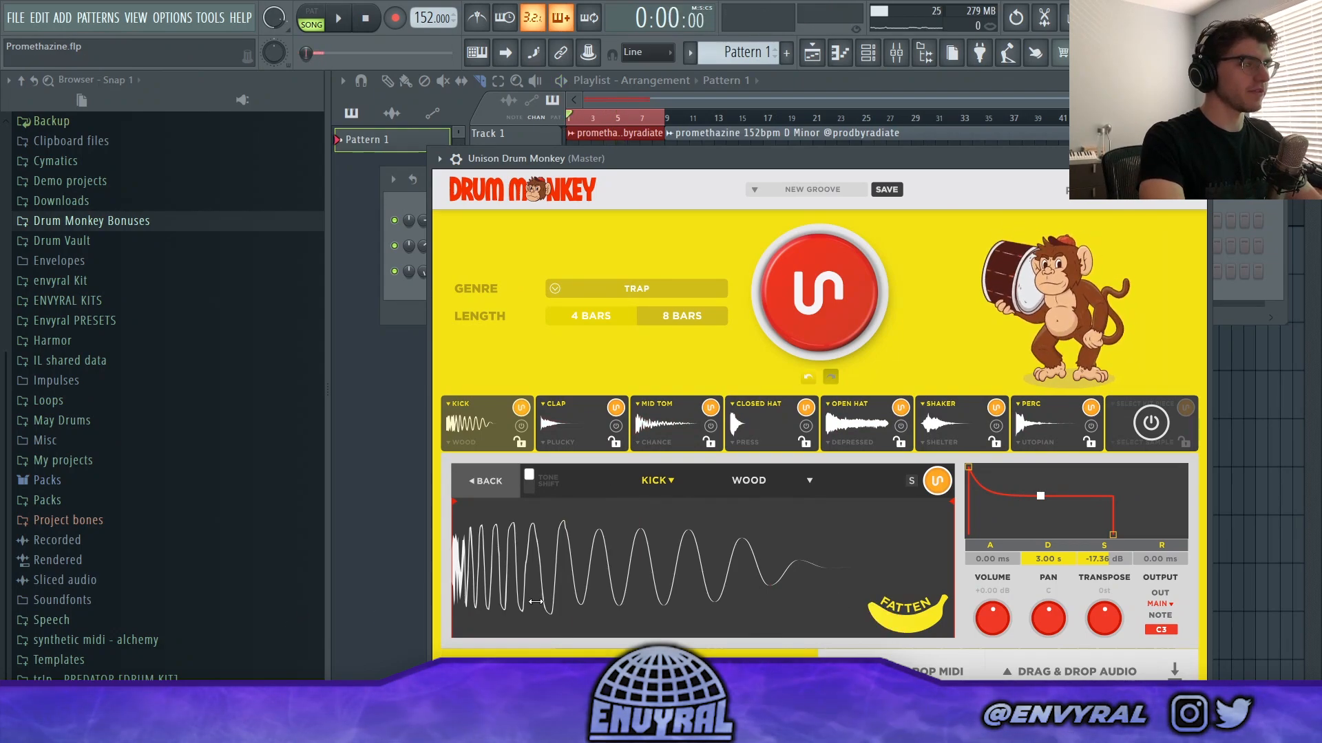
# Randomize the kick sample until Obscene is loaded, and start the song playback
pyautogui.click(936, 482)
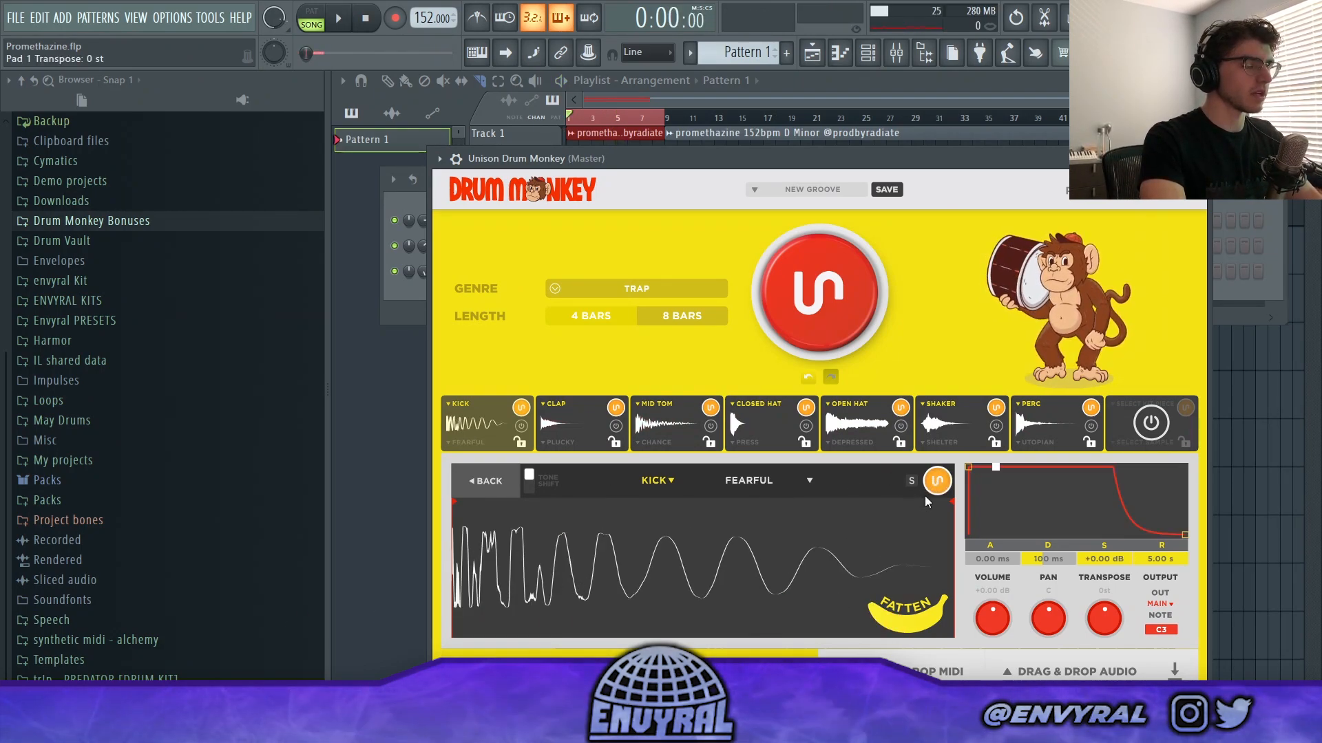
pyautogui.click(936, 481)
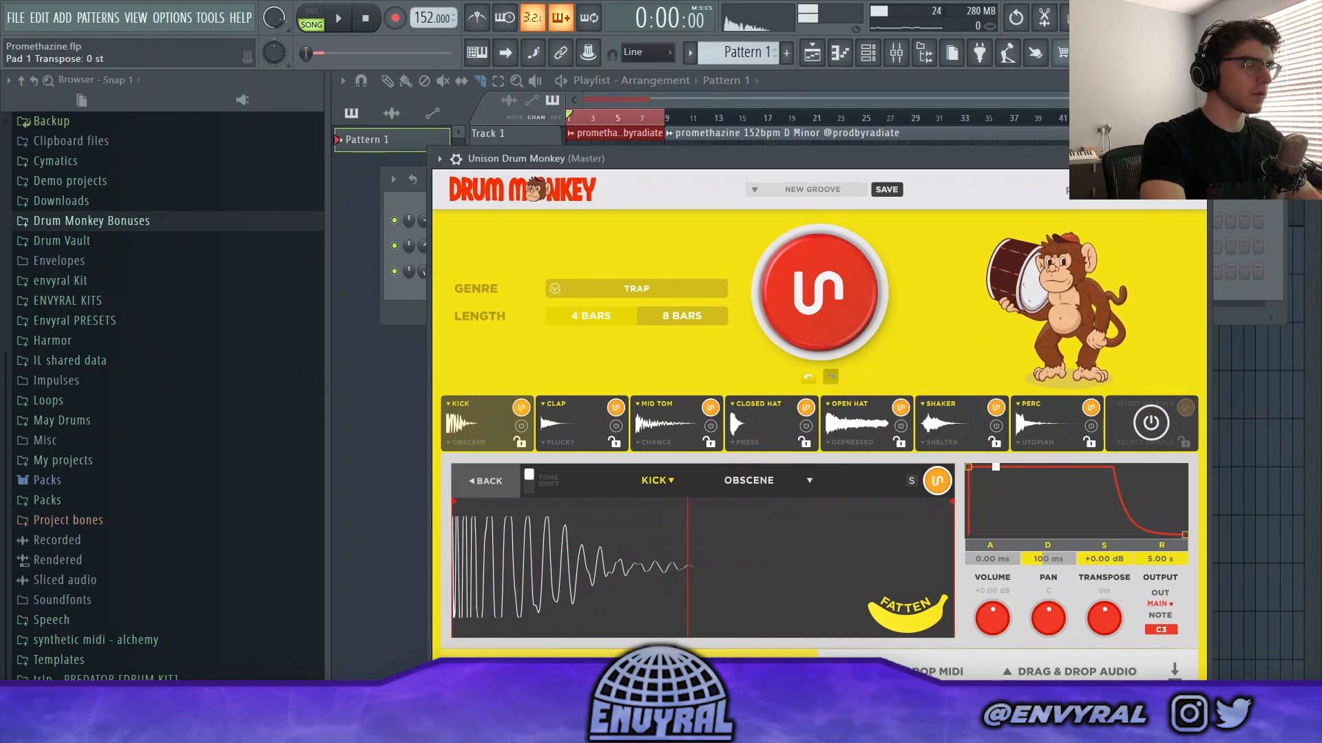
pyautogui.click(339, 19)
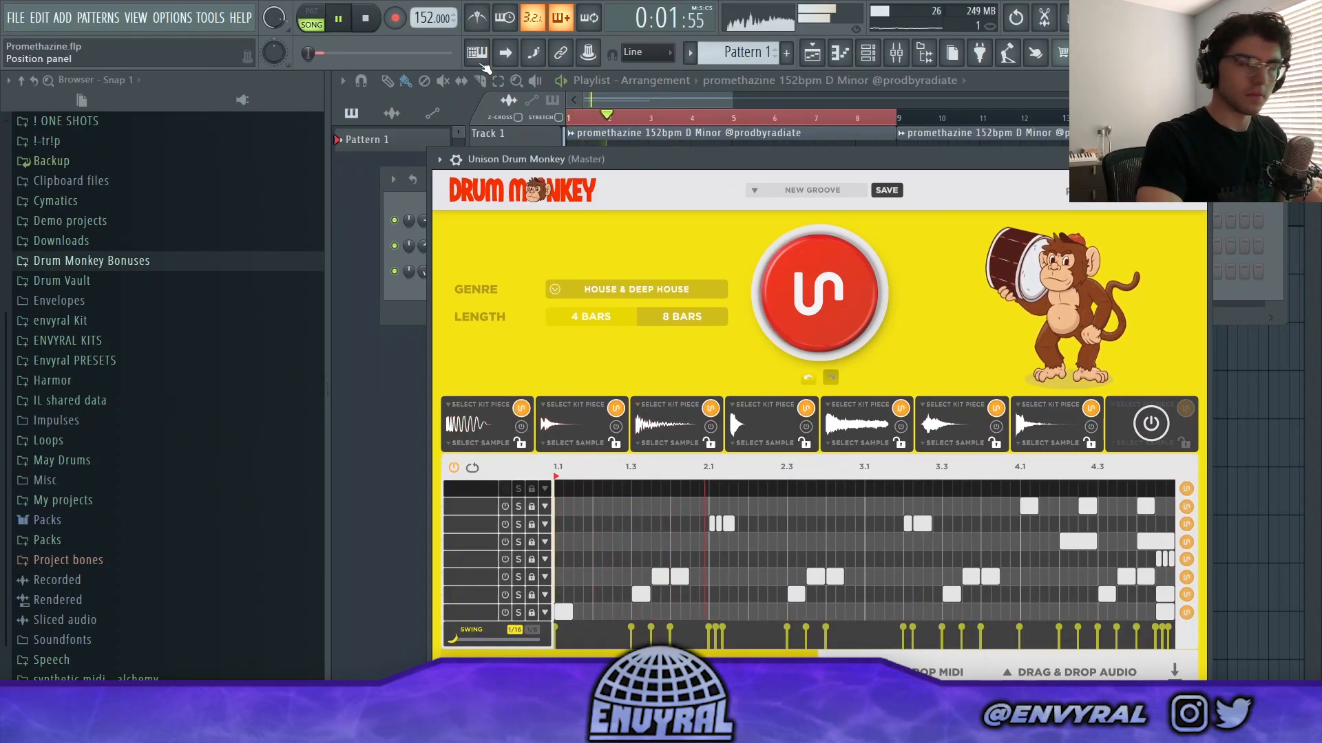
# Bring the playlist into view and reopen Unison Drum Monkey from the channel rack
pyautogui.click(672, 101)
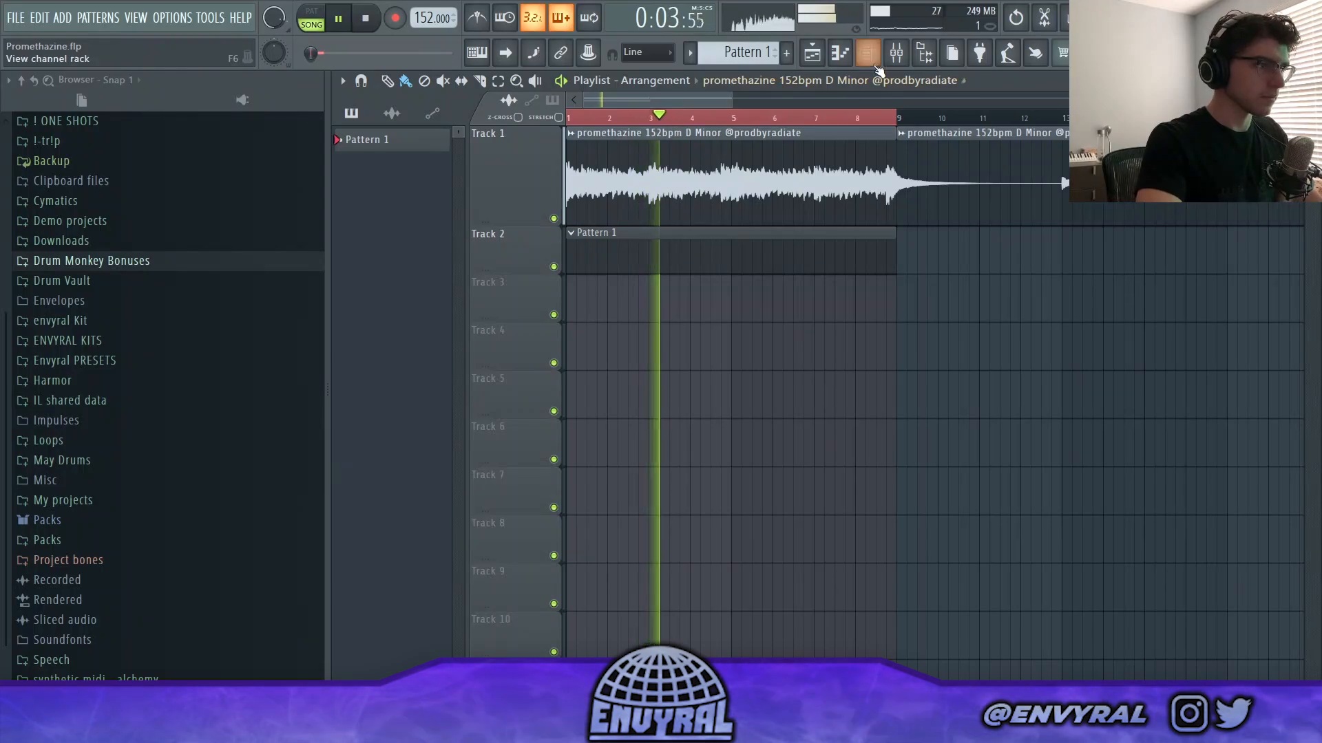
pyautogui.click(868, 54)
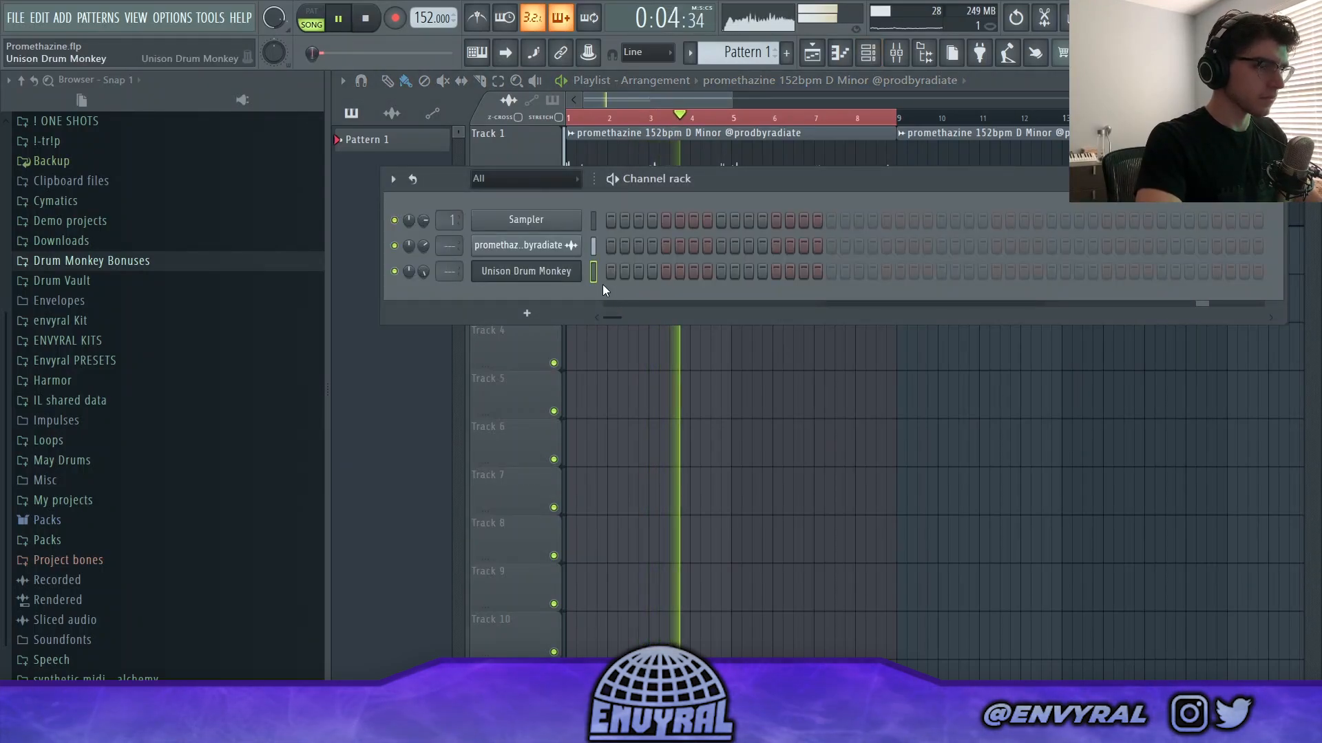
pyautogui.click(576, 275)
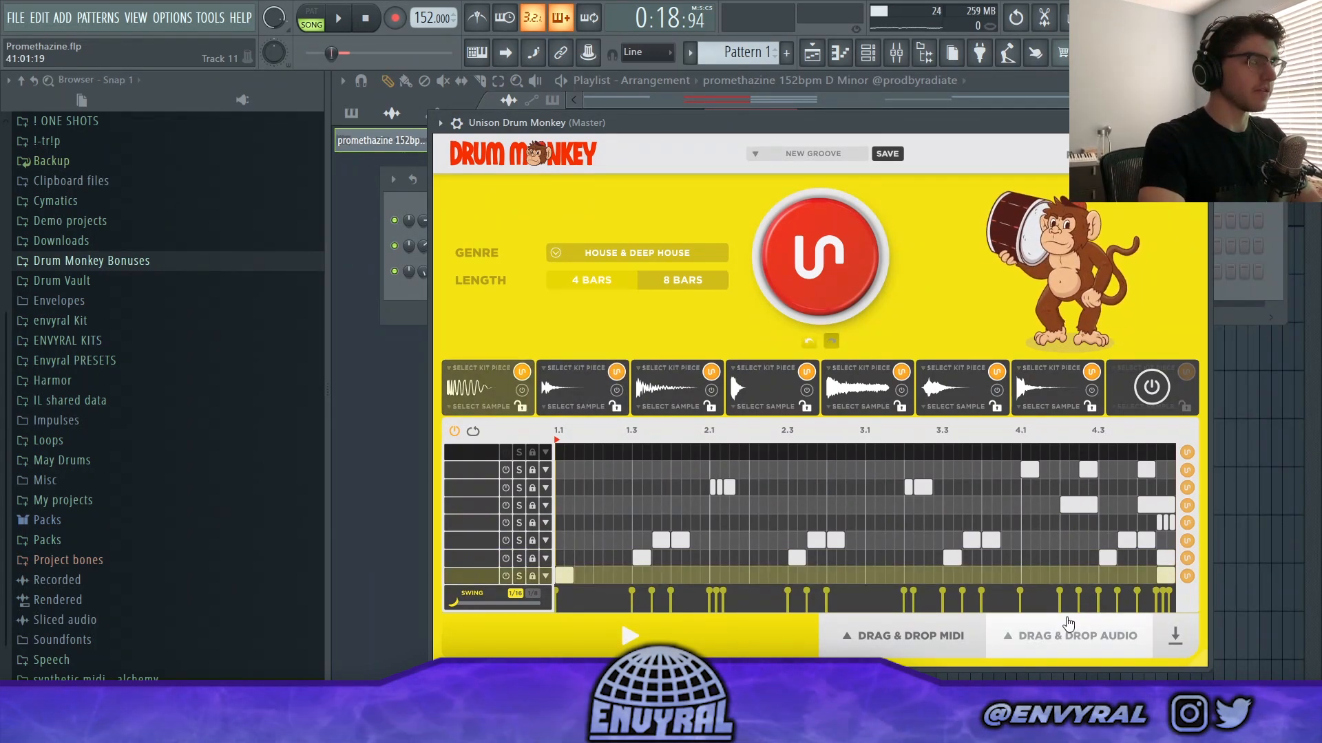
# Export the groove as an audio loop onto Track 4 at bar 13, add a second copy at bar 17 and stop playback
pyautogui.click(1066, 651)
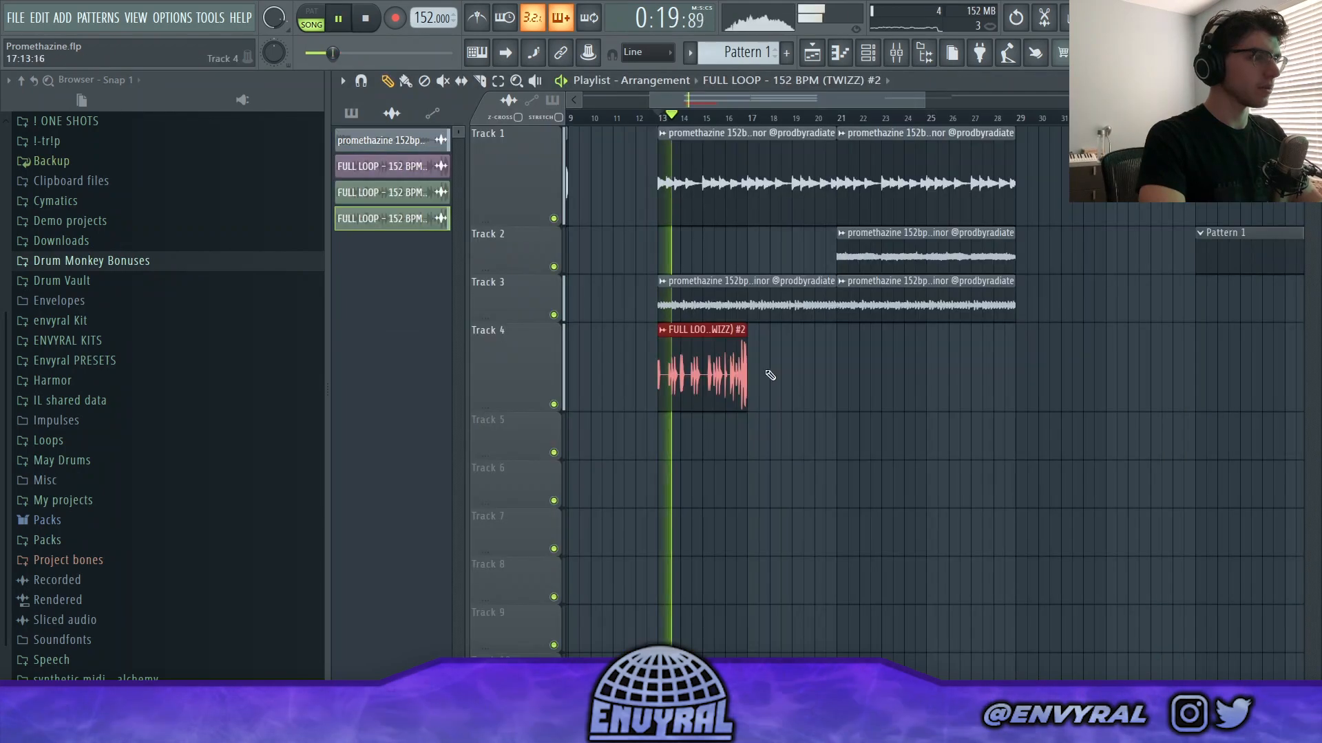
pyautogui.moveTo(781, 375); pyautogui.dragTo(778, 373)
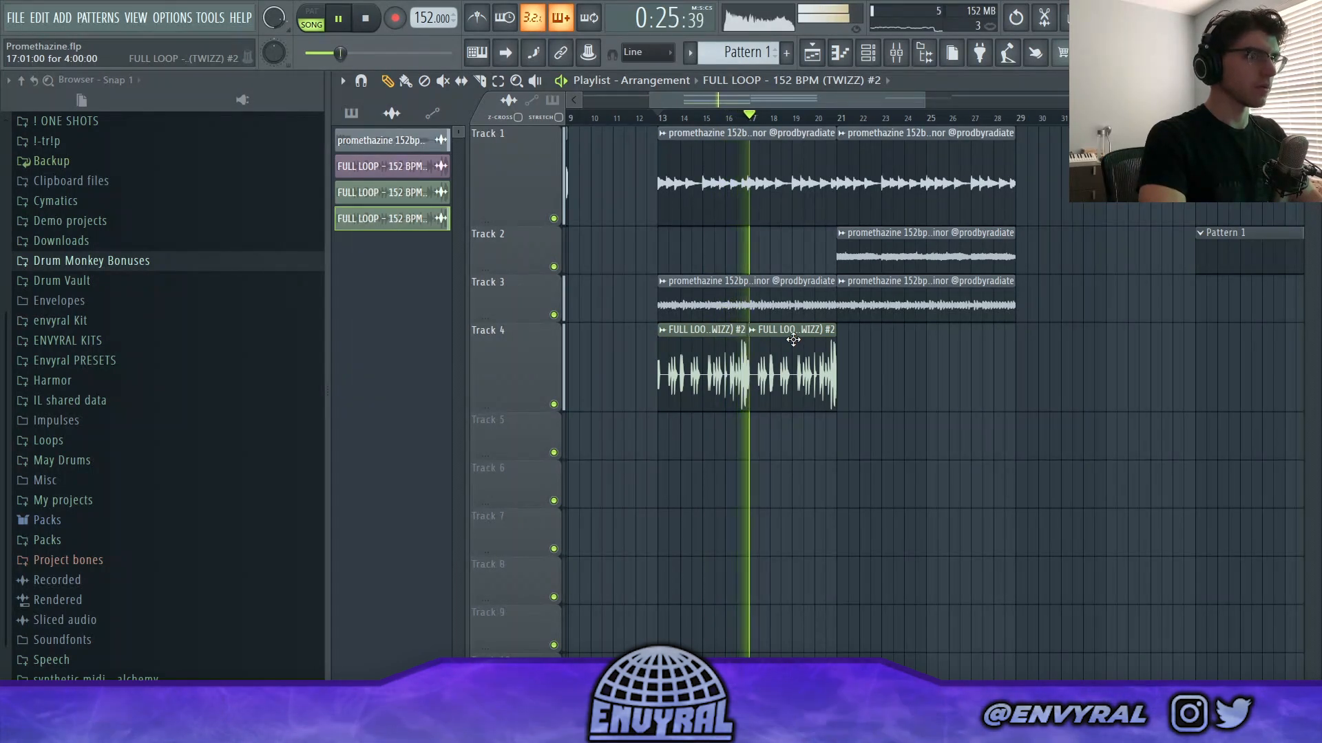
pyautogui.press('space')
# Delete the short slice just after bar 14 of the Track 4 drum loop and duplicate the edited loop over bar 17
pyautogui.scroll(3, 793, 370)
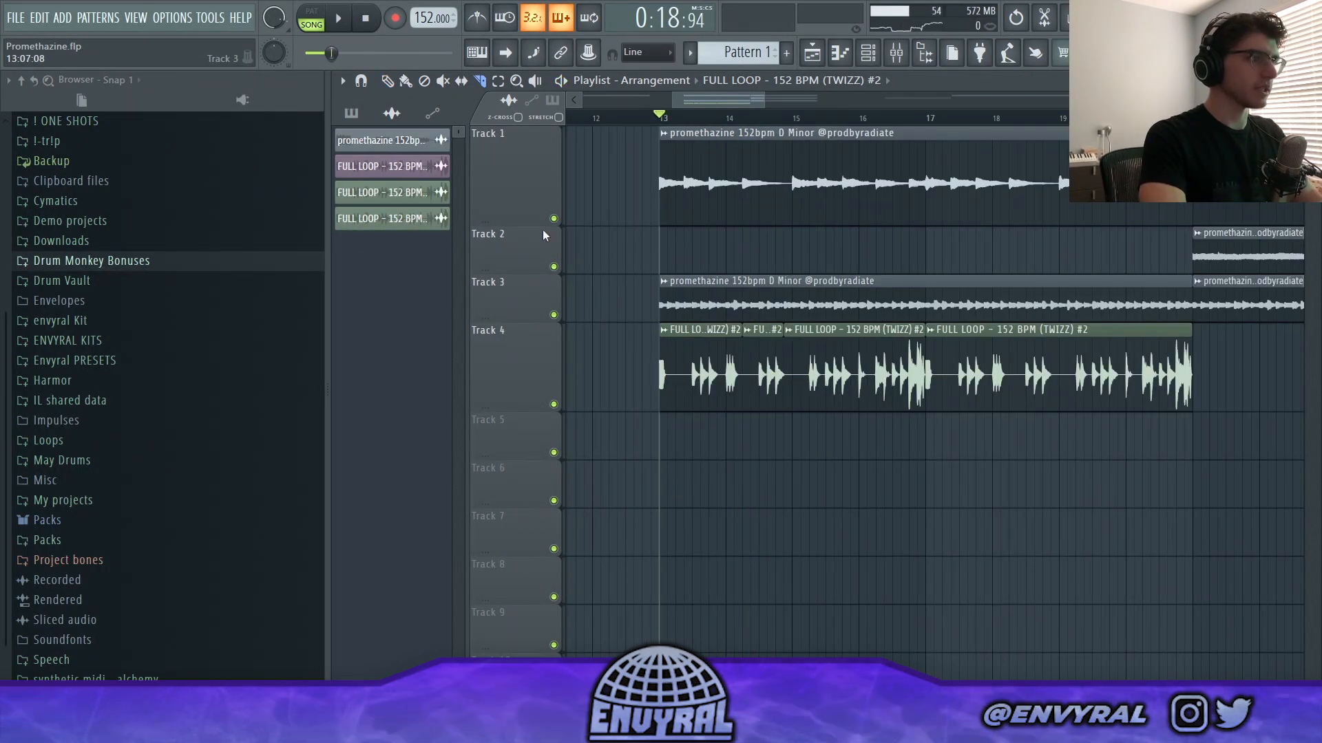
pyautogui.rightClick(775, 370)
pyautogui.moveTo(723, 368); pyautogui.dragTo(888, 369)
pyautogui.hotkey('ctrl', 'd')
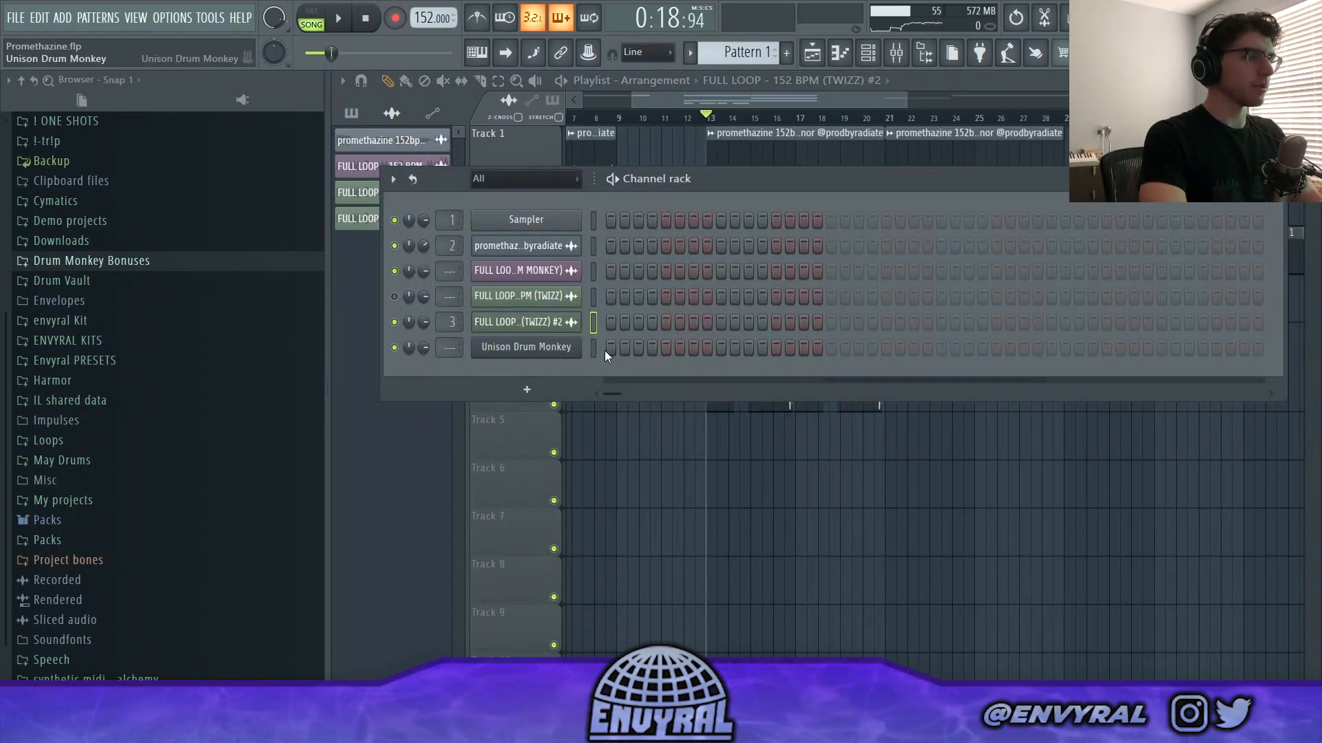
# Reopen Unison Drum Monkey from the channel rack and set its genre to ???
pyautogui.click(549, 350)
pyautogui.click(556, 287)
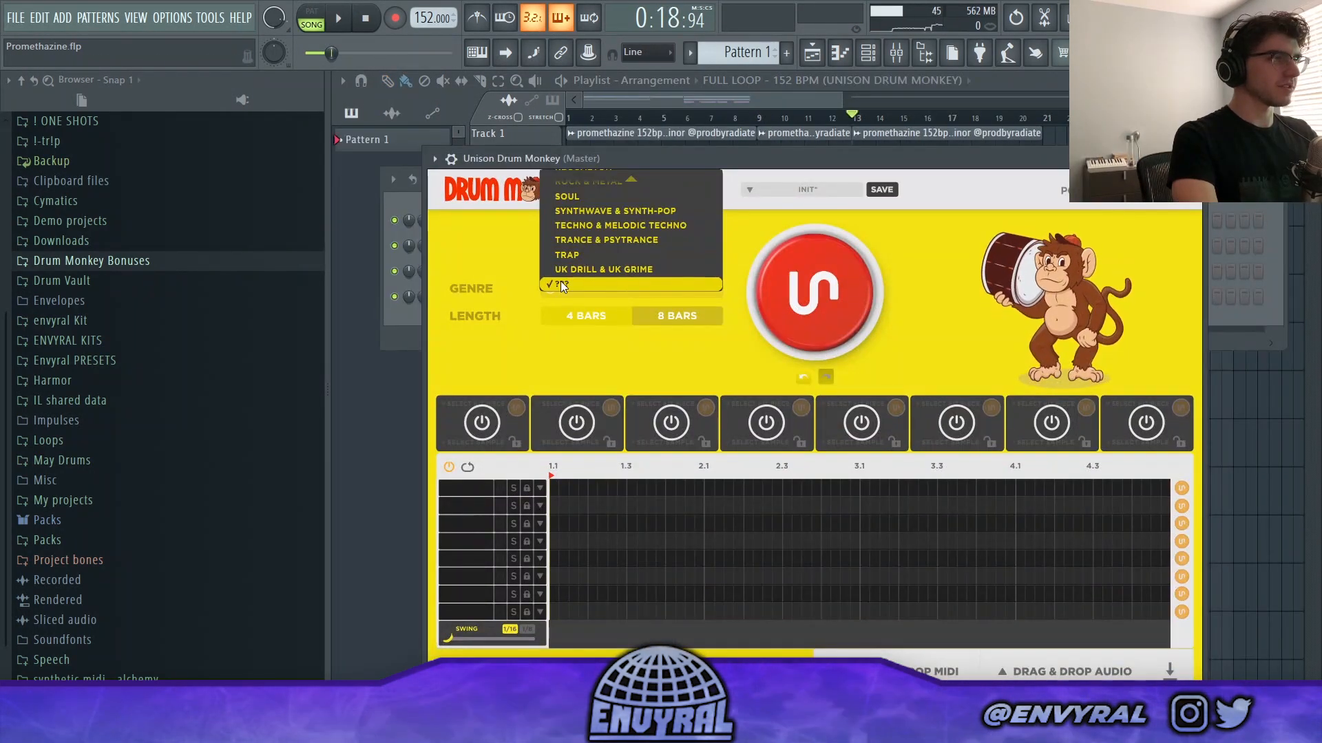
pyautogui.click(582, 285)
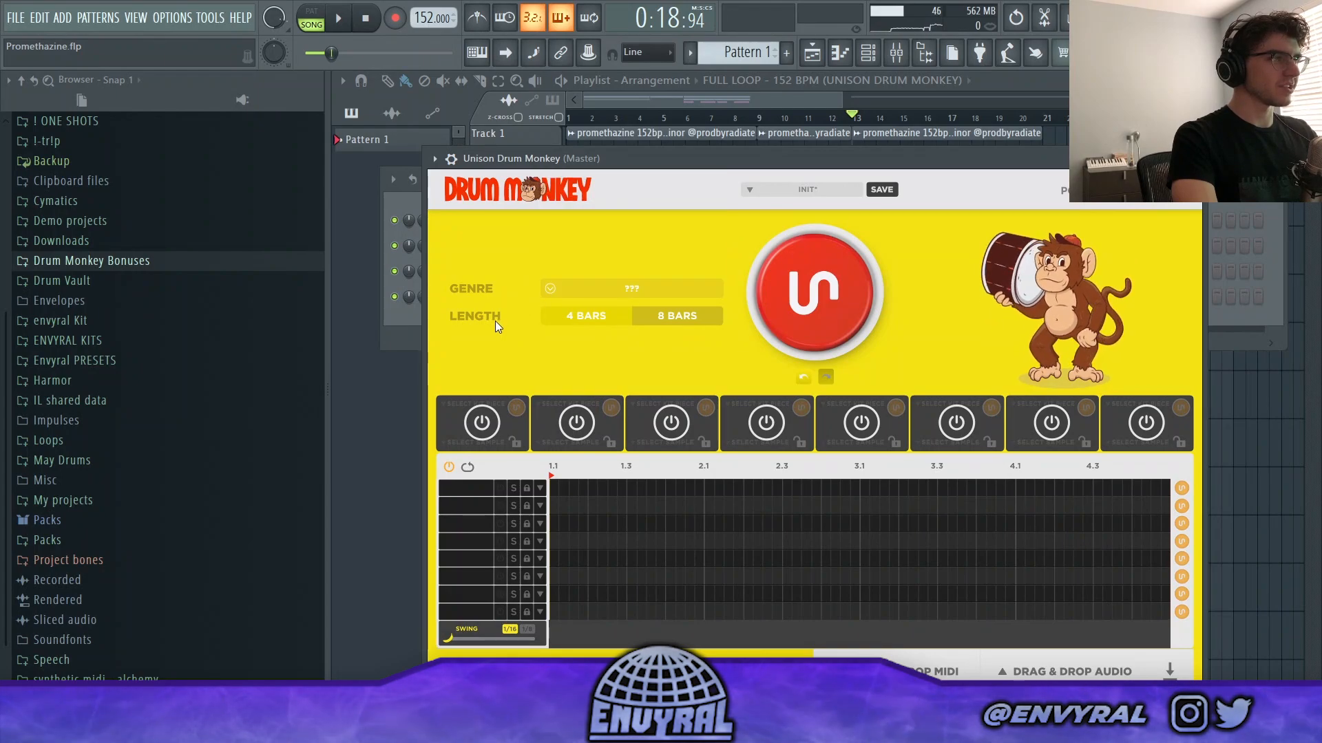
# Generate two ??? grooves in a row, auditioning them with the song, and stop playback on the one with shaker and perc
pyautogui.click(812, 291)
pyautogui.press('space')
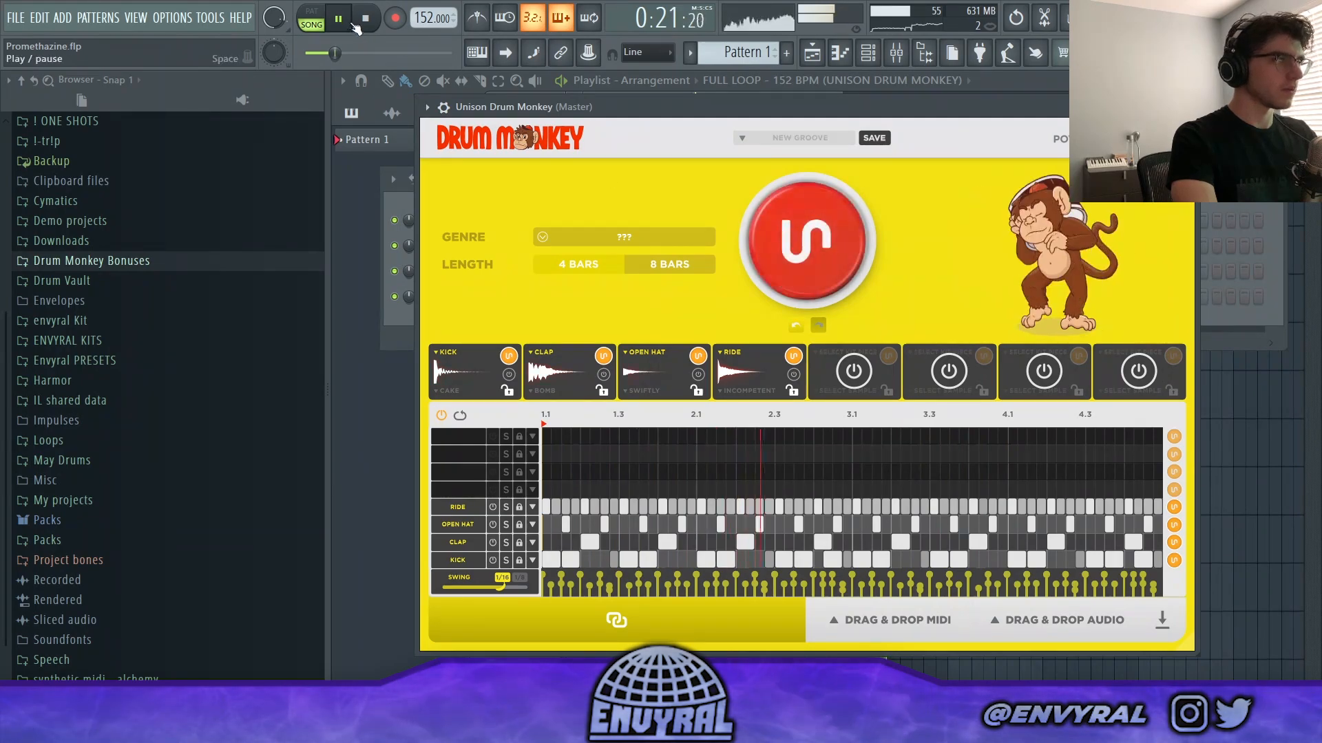
pyautogui.click(826, 251)
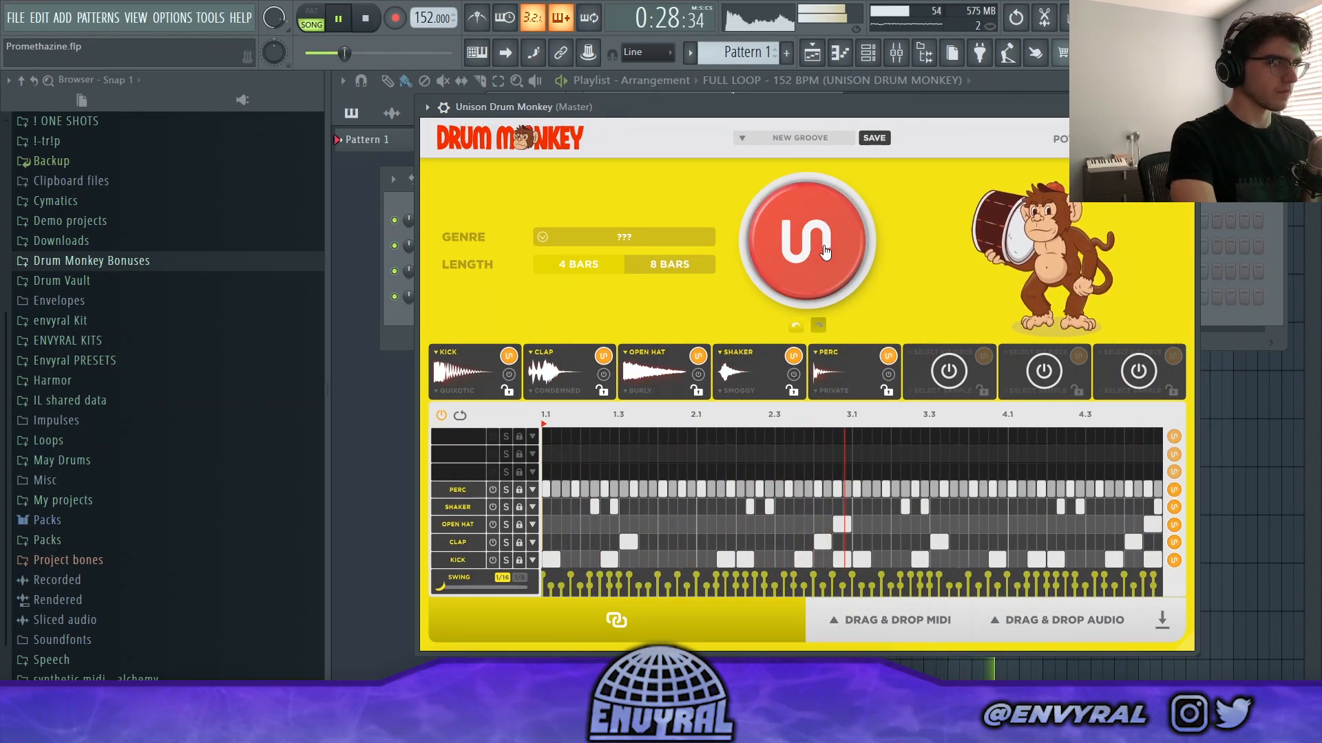
pyautogui.click(365, 25)
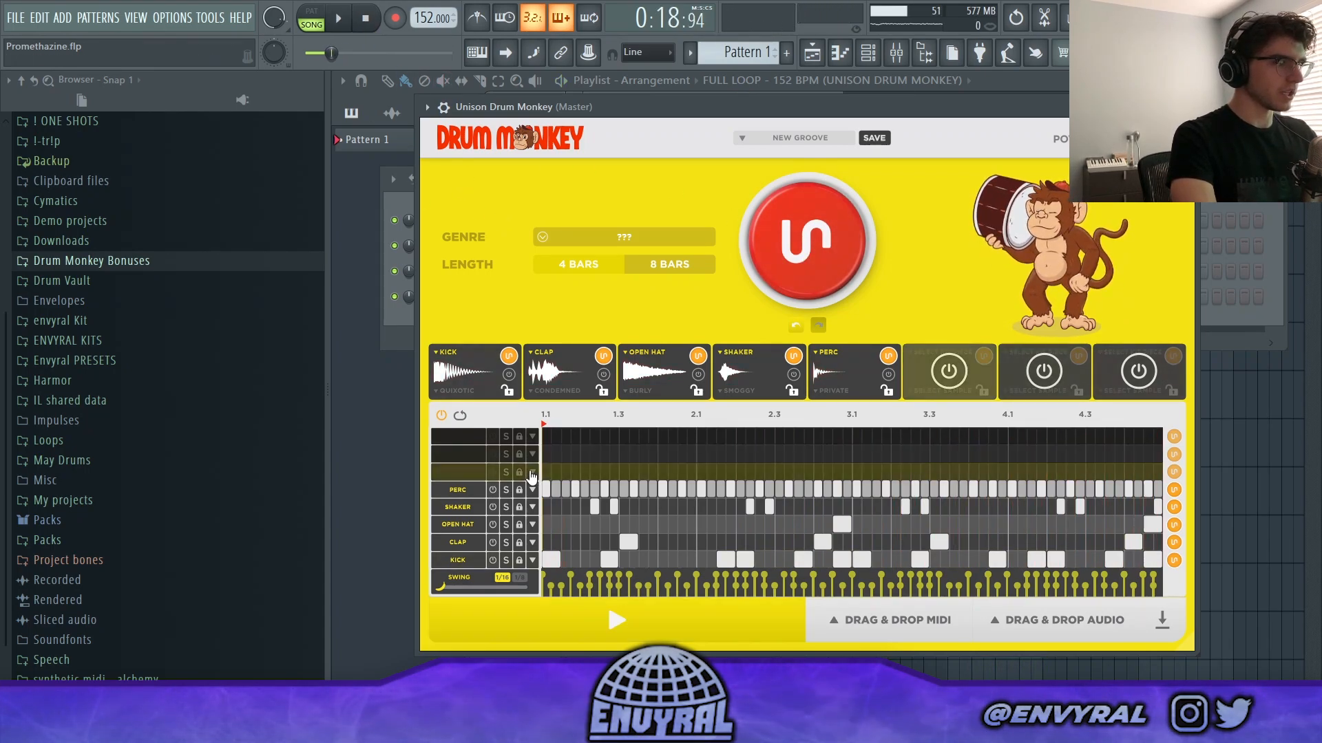
# Turn off the shaker, open hat and clap rows of the generated groove
pyautogui.click(492, 507)
pyautogui.click(492, 525)
pyautogui.click(492, 542)
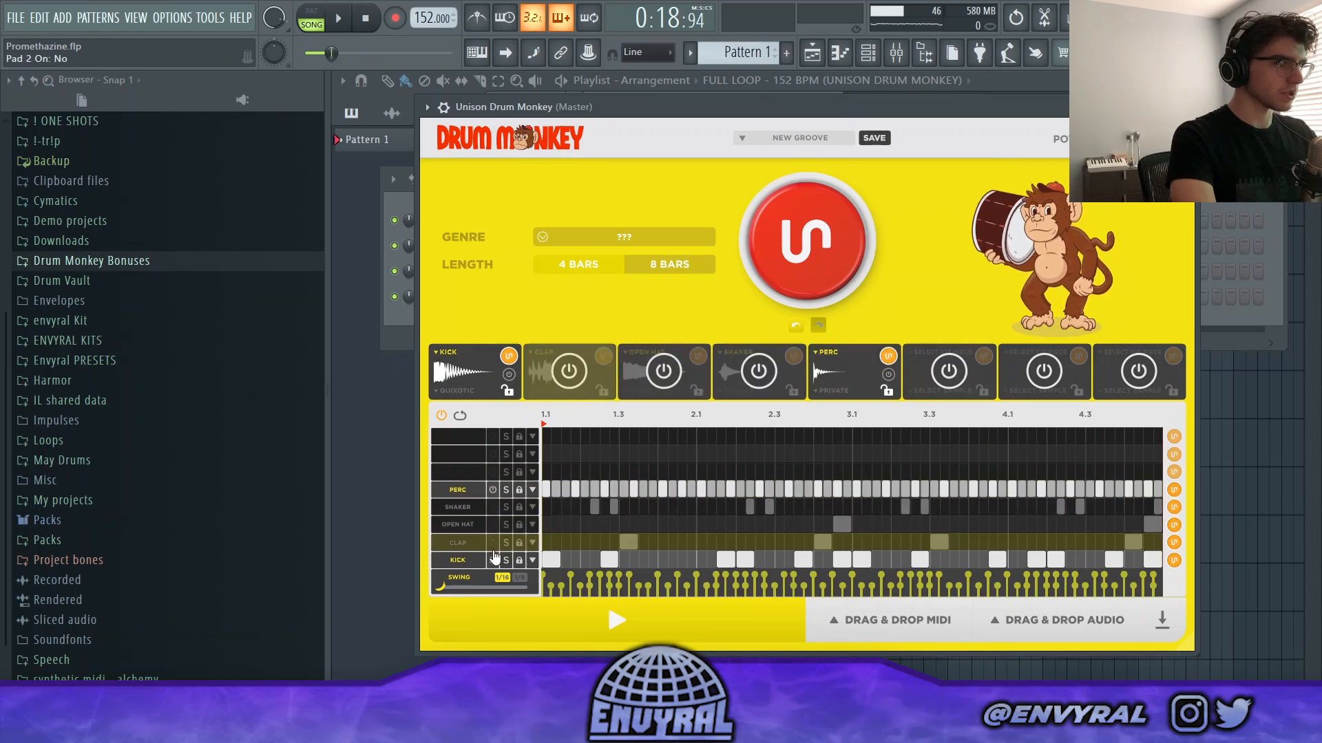
# Turn off the kick row so only perc remains, place the groove's audio at bar 1 of Track 4, and audition it
pyautogui.click(492, 560)
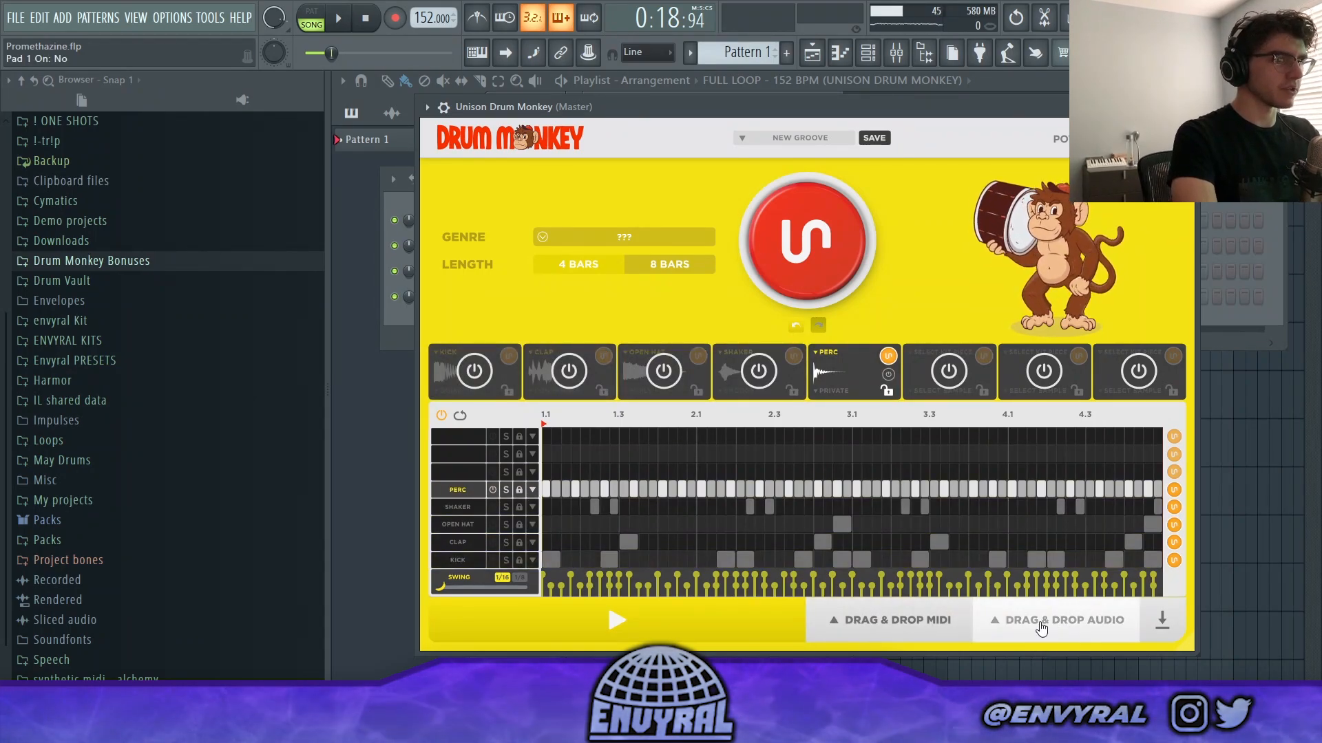
pyautogui.moveTo(1042, 628); pyautogui.dragTo(601, 338)
pyautogui.press('space')
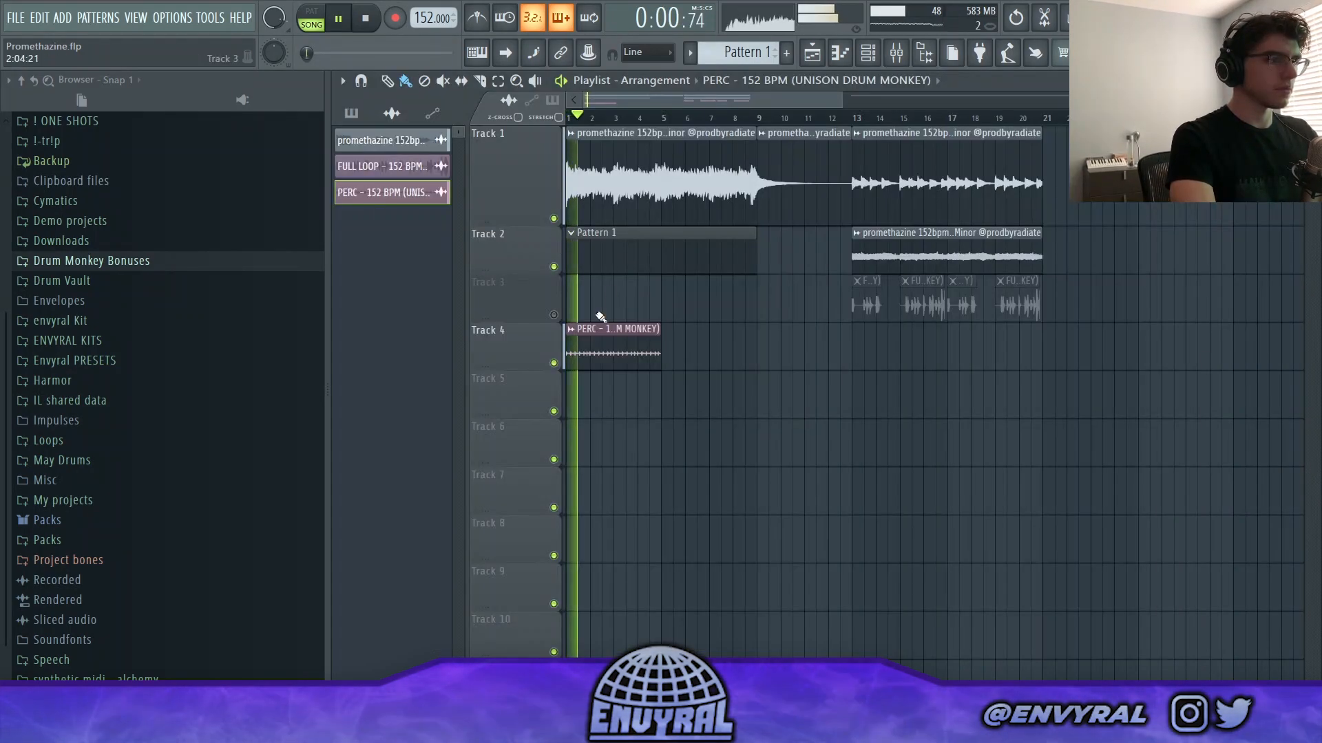
# Normalize the perc sample and move its clip on Track 4 to bar 9
pyautogui.doubleClick(613, 342)
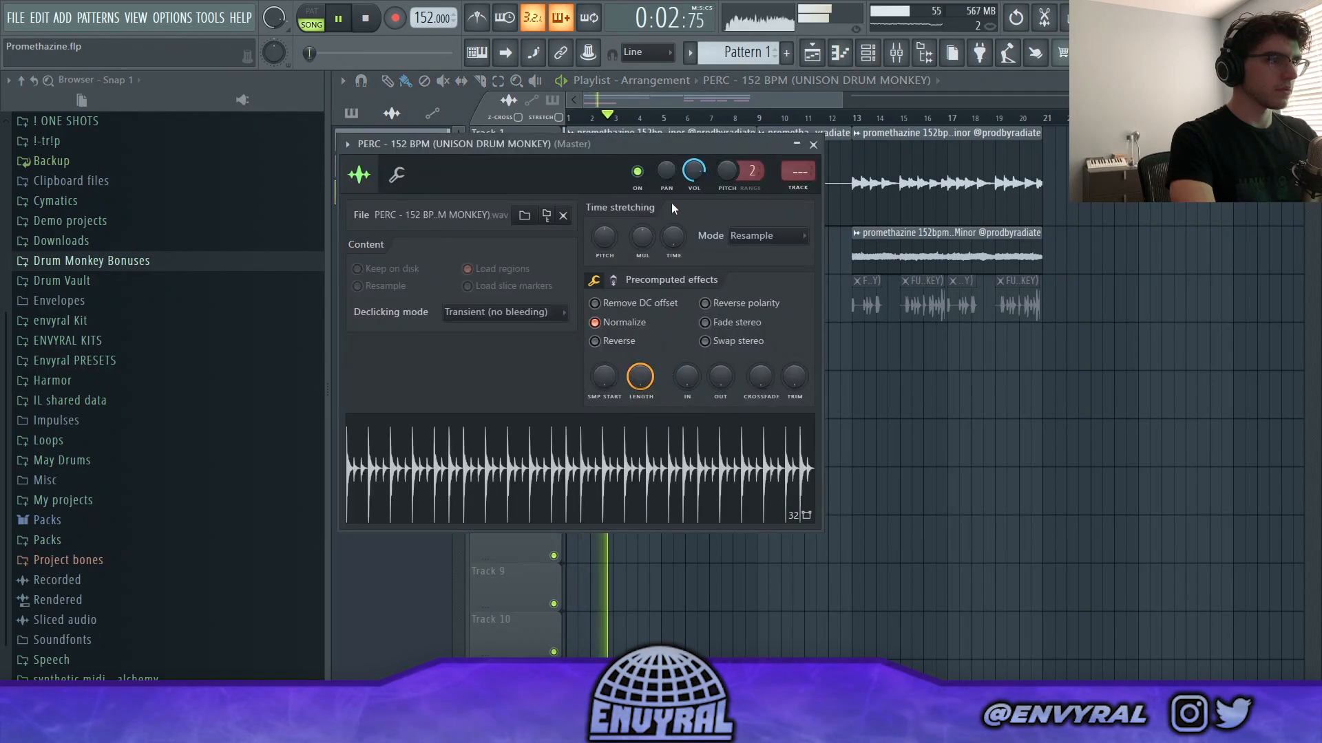
pyautogui.moveTo(706, 171); pyautogui.dragTo(697, 192)
pyautogui.click(638, 115)
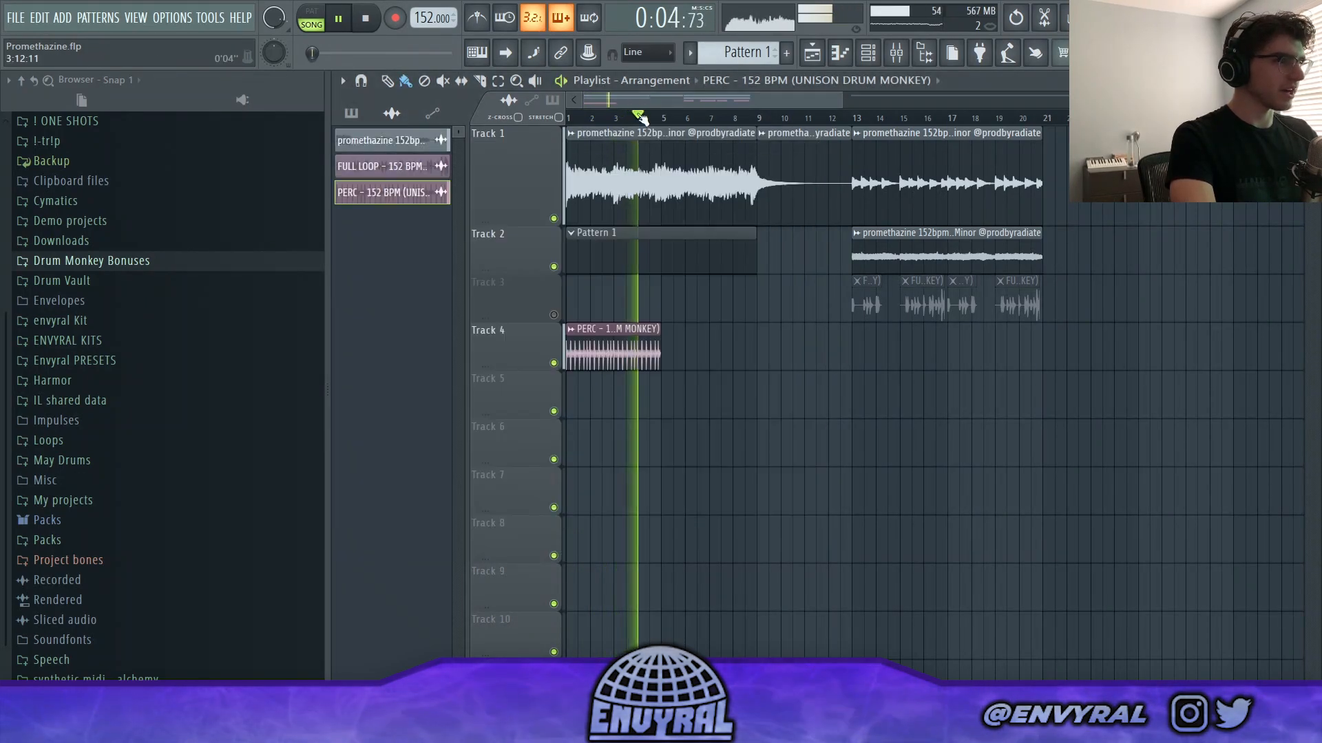
pyautogui.moveTo(623, 354); pyautogui.dragTo(820, 335)
# Import the kick-only groove as combined audio and load its MIDI stem into the Sampler #2 channel
pyautogui.moveTo(716, 110); pyautogui.dragTo(712, 87)
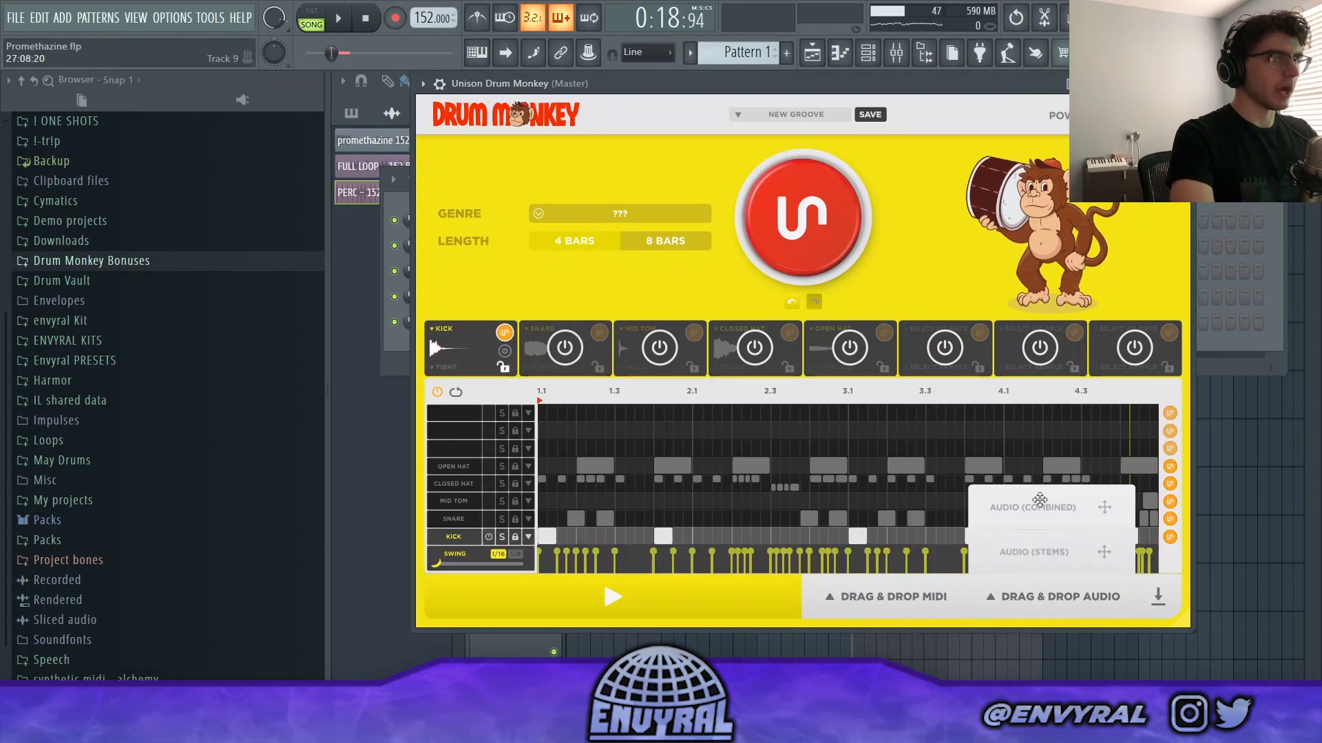
pyautogui.moveTo(1239, 458); pyautogui.dragTo(1248, 463)
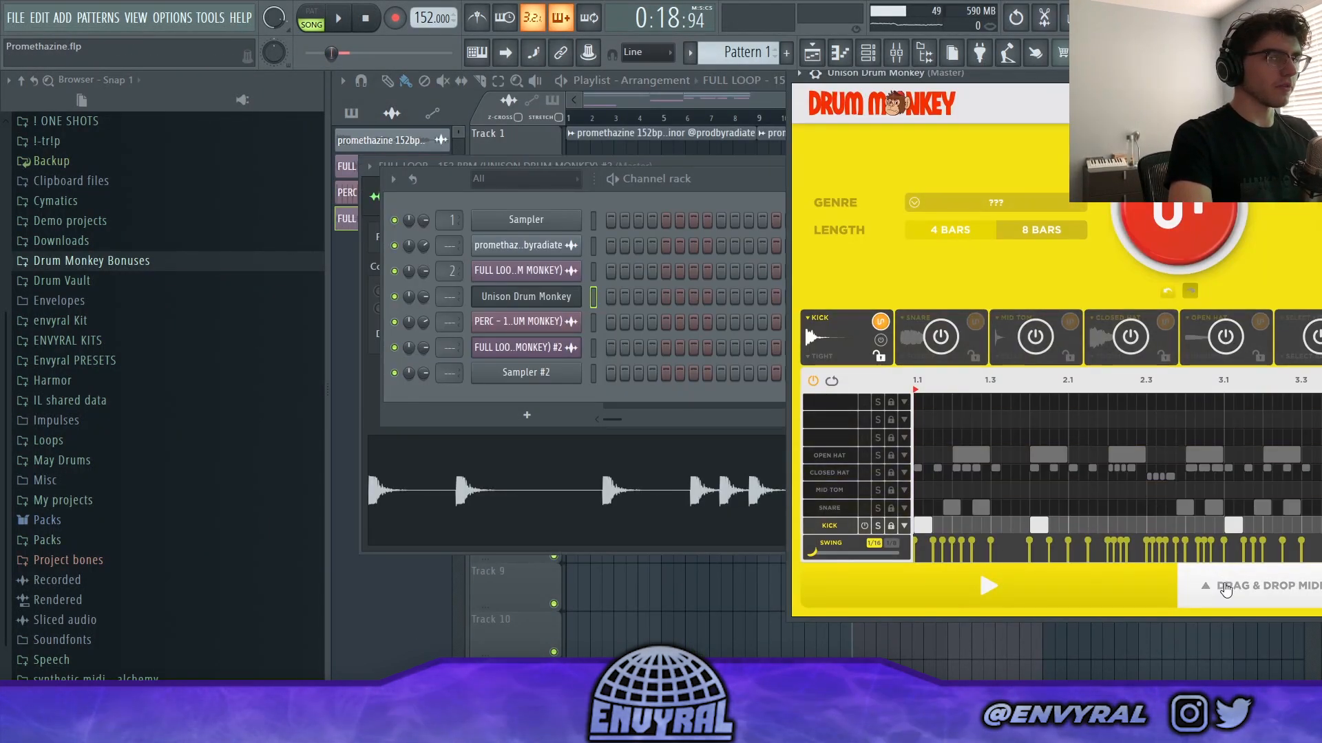
pyautogui.moveTo(1226, 590)
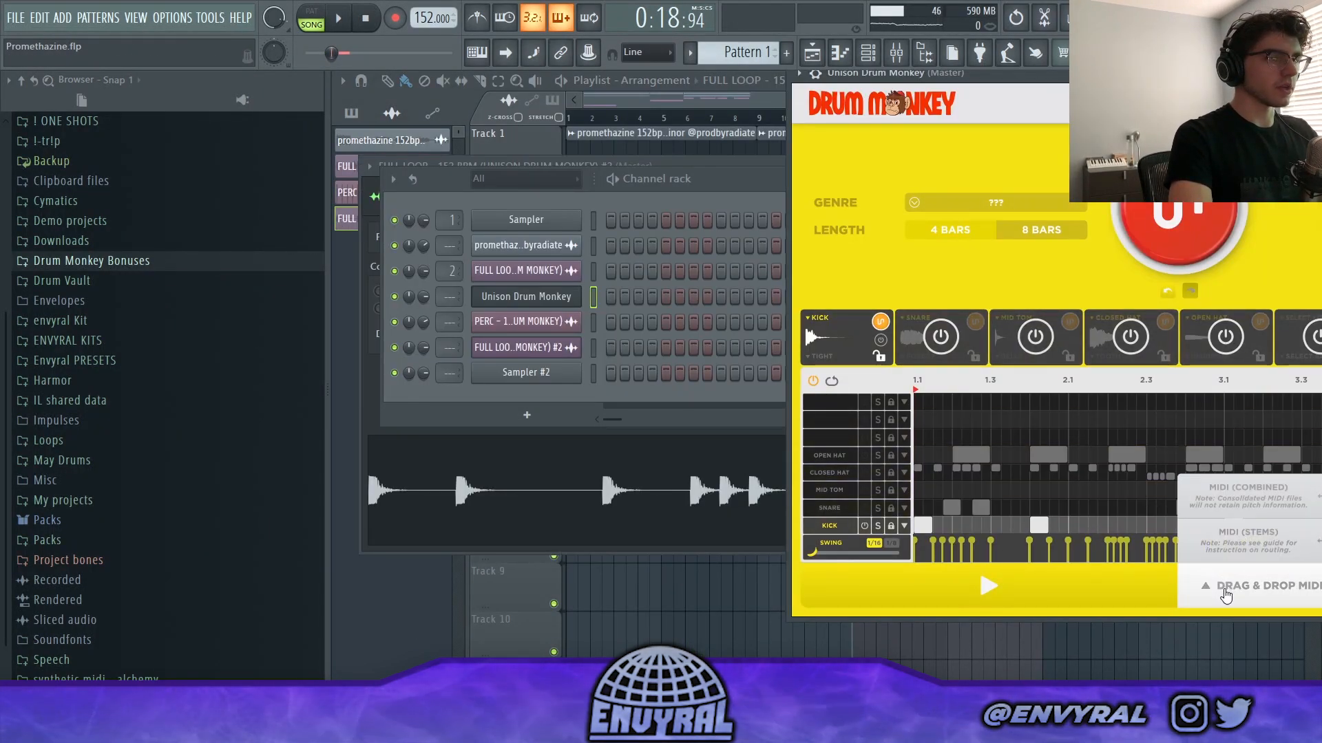
pyautogui.moveTo(1250, 539); pyautogui.dragTo(536, 381)
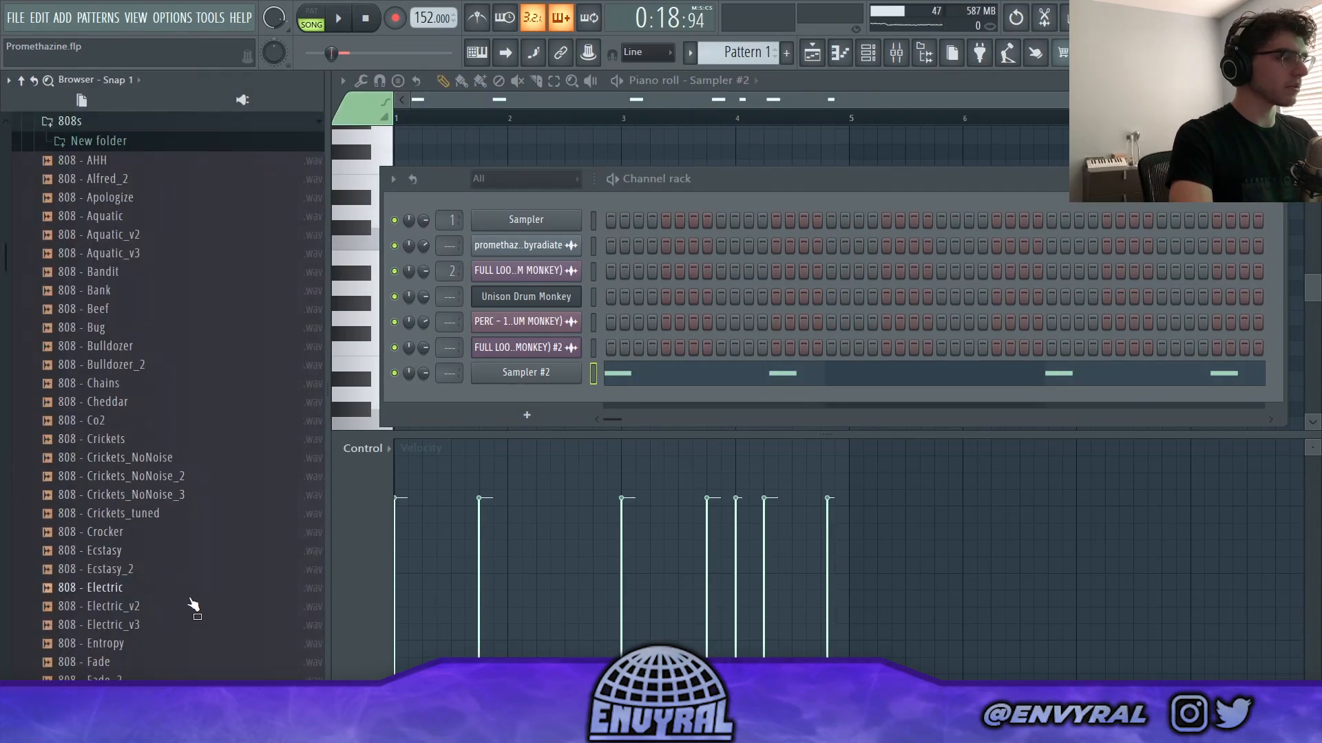
# Audition samples in the 808s folder and load 808 - Mudd into the Sampler #2 channel
pyautogui.scroll(-2, 137, 441)
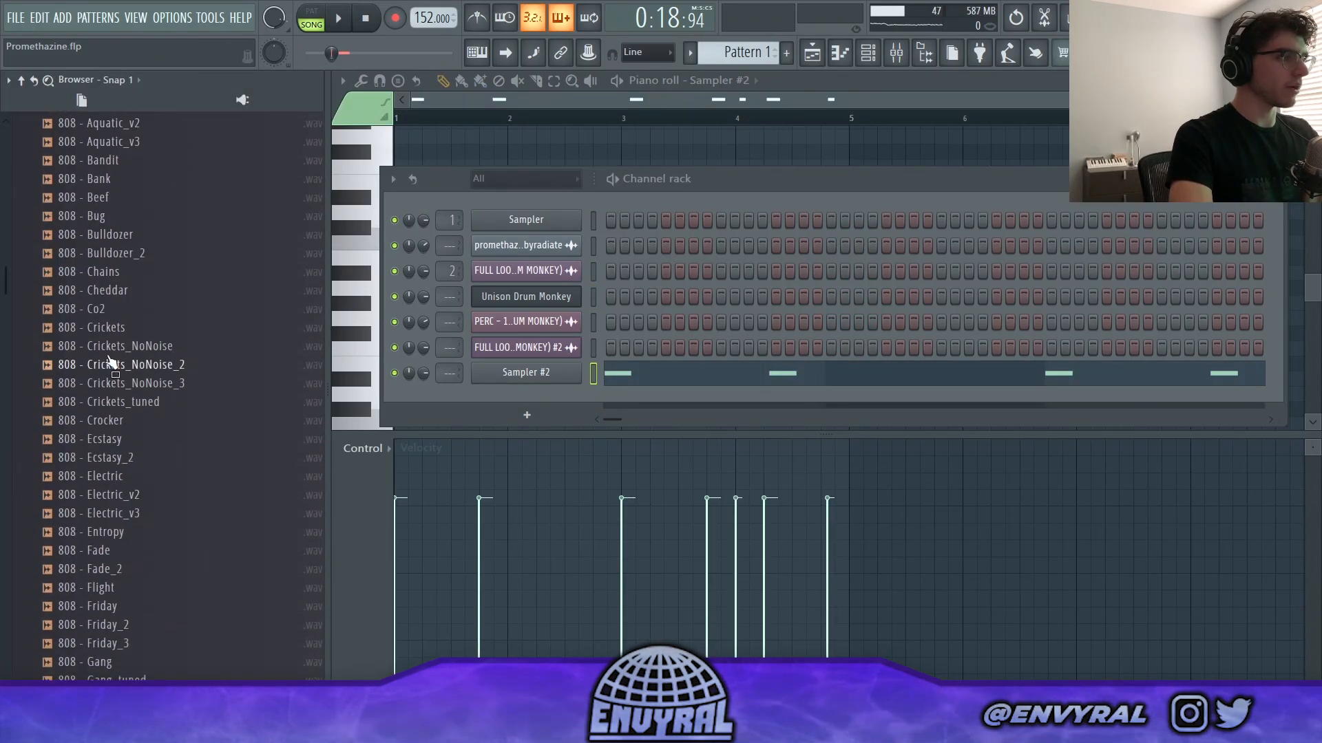
pyautogui.scroll(6, 115, 372)
pyautogui.scroll(-12, 114, 419)
pyautogui.click(127, 291)
pyautogui.click(121, 348)
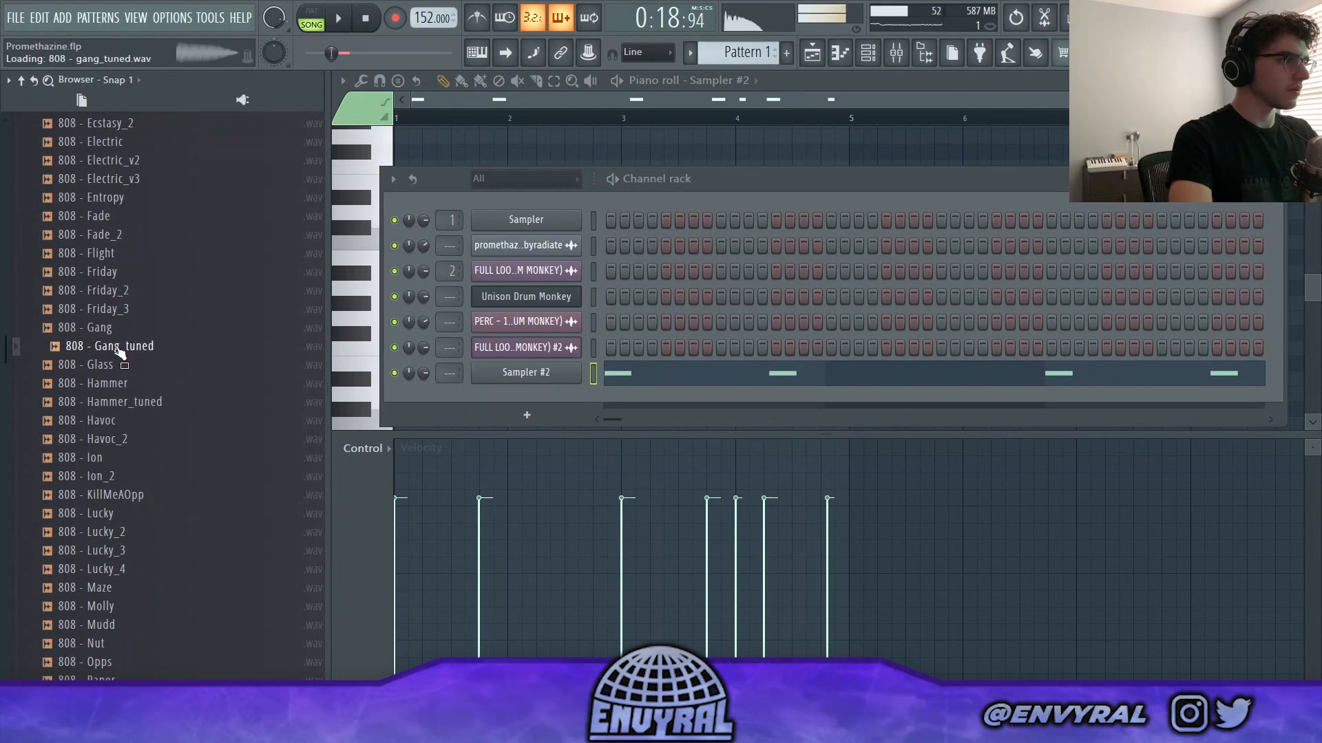
pyautogui.moveTo(560, 380); pyautogui.dragTo(540, 380)
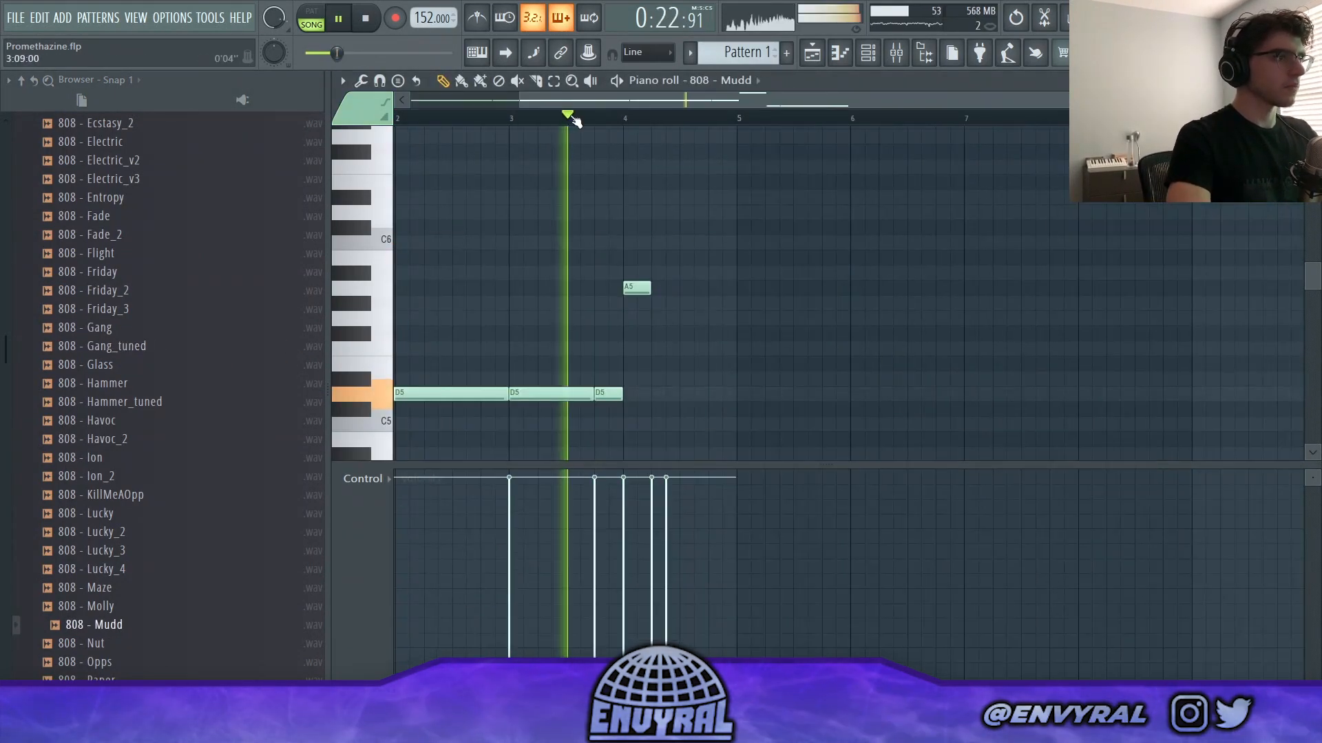
# Adjust the pitch of the 808 notes in Pattern 1 and copy the pattern to bar 17 of Track 5
pyautogui.moveTo(616, 418); pyautogui.dragTo(632, 236)
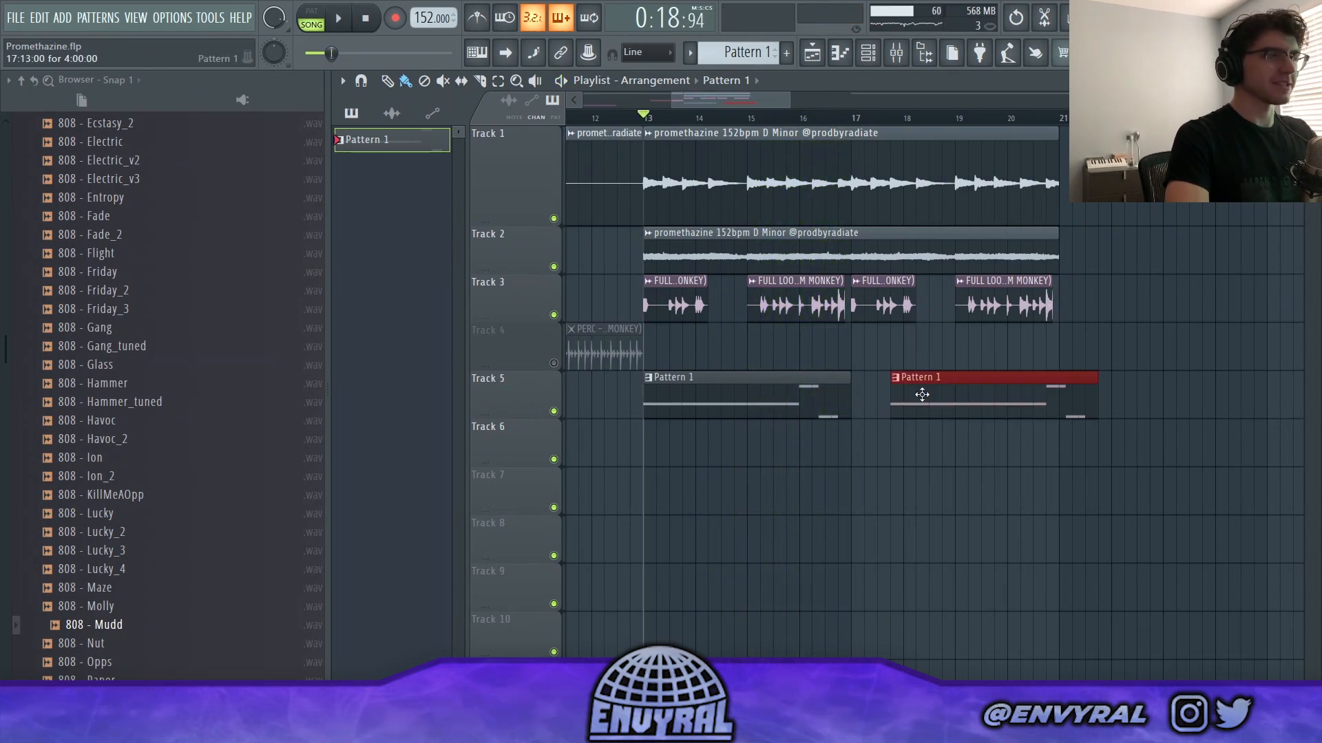
pyautogui.moveTo(921, 395); pyautogui.dragTo(898, 415)
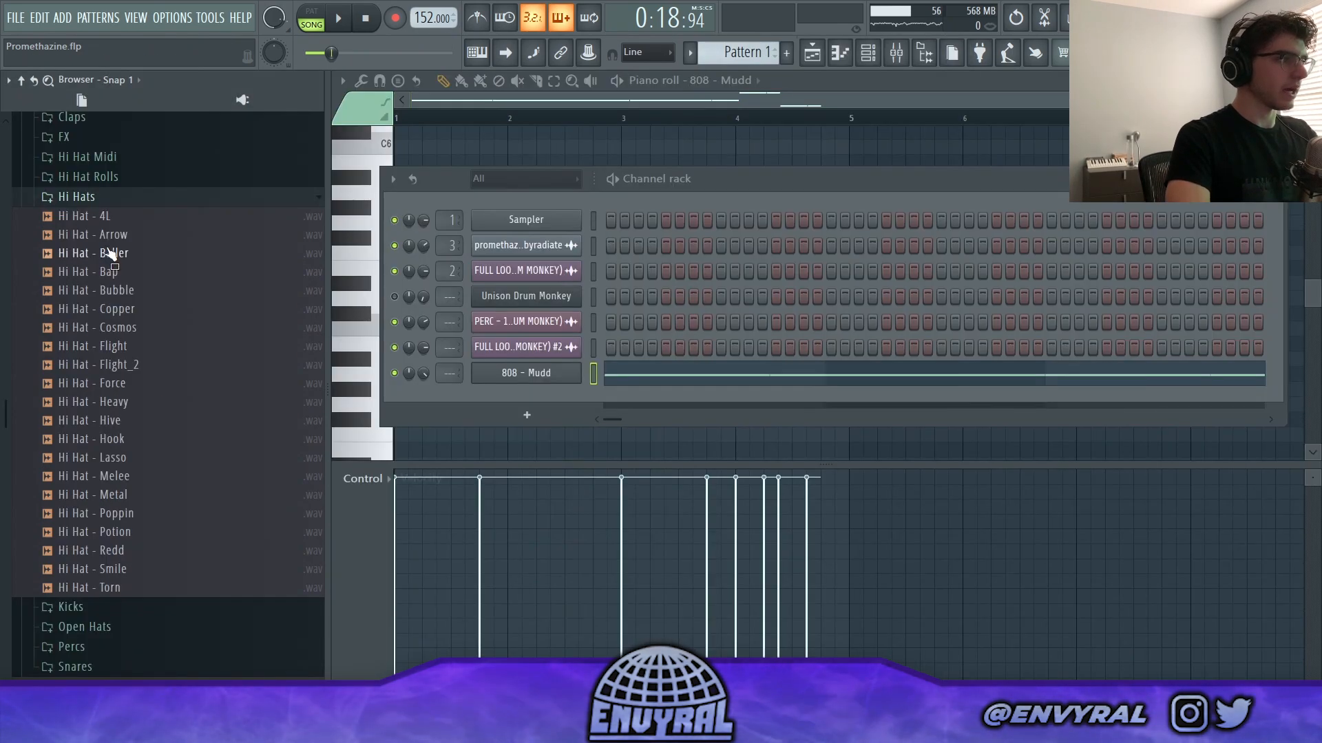
# Audition the hi hat samples, add Hi Hat - Heavy as a channel, and fill every second step of Pattern 1
pyautogui.click(113, 235)
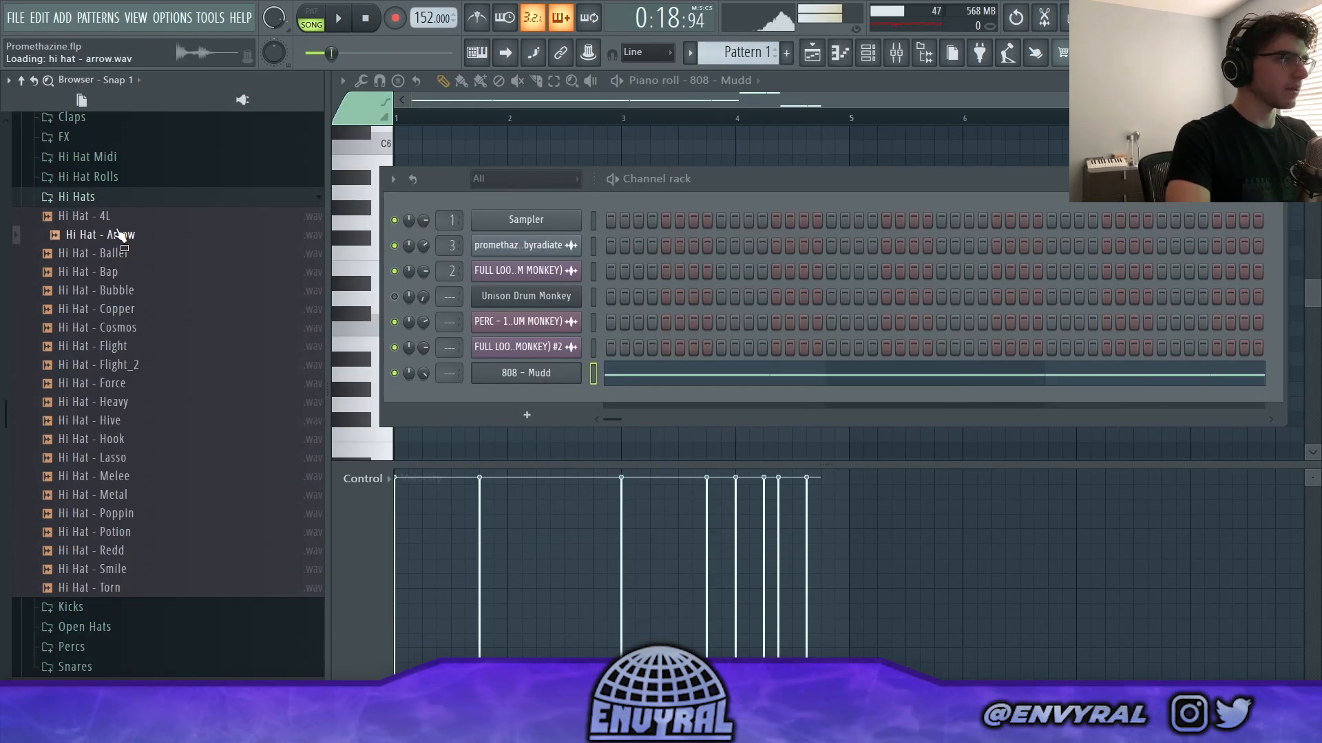
pyautogui.click(110, 216)
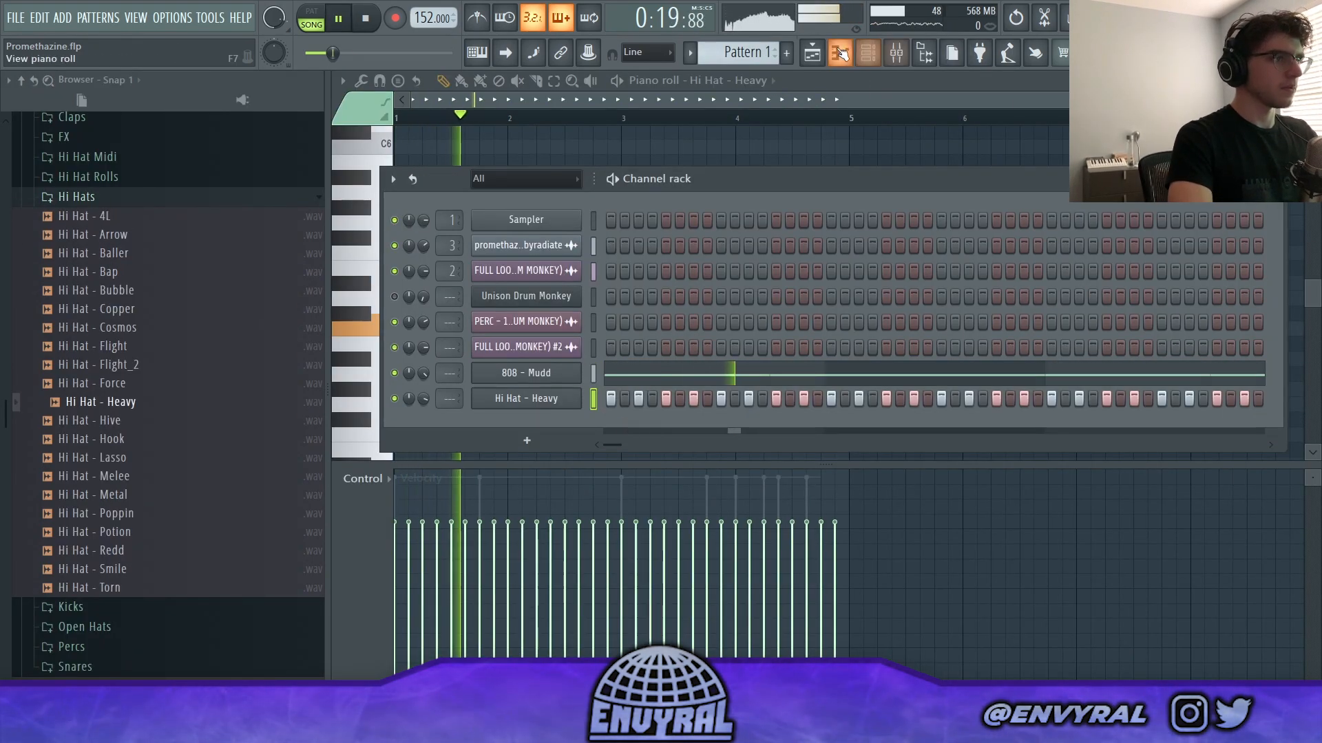
# Slice the Track 3 drum loop at bar 14, shift the slice one beat later, and play the result
pyautogui.click(813, 53)
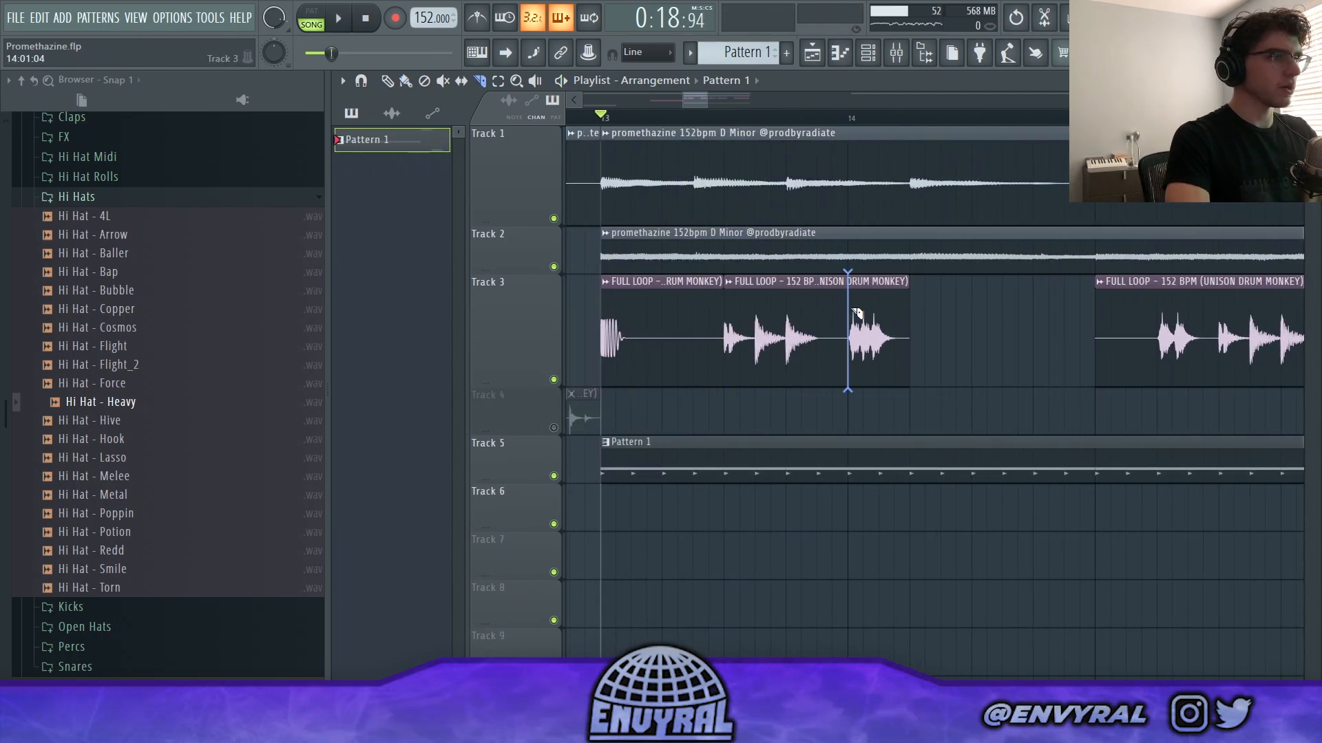
pyautogui.click(853, 311)
pyautogui.moveTo(876, 338); pyautogui.dragTo(938, 337)
pyautogui.press('space')
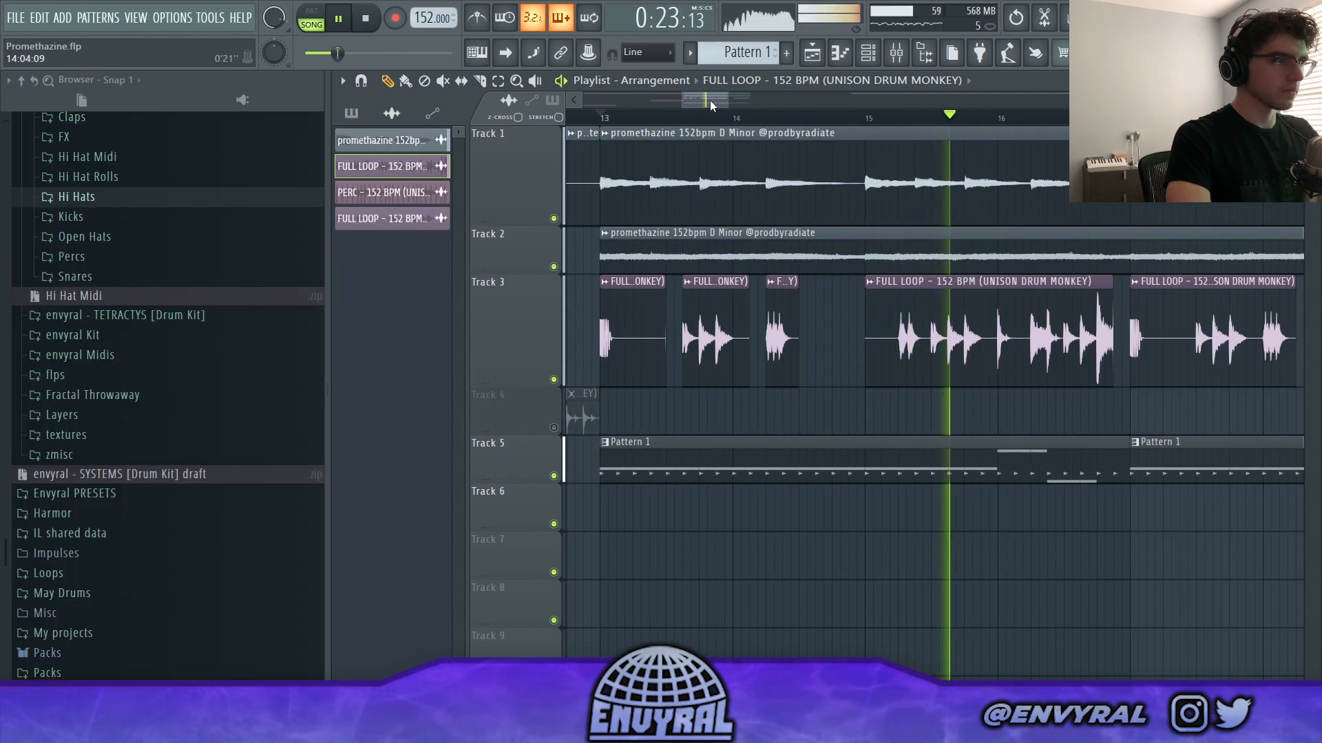
# Add the Clap - Glow_2 sample as a new channel below Hi Hat - Heavy
pyautogui.moveTo(710, 105); pyautogui.dragTo(725, 105)
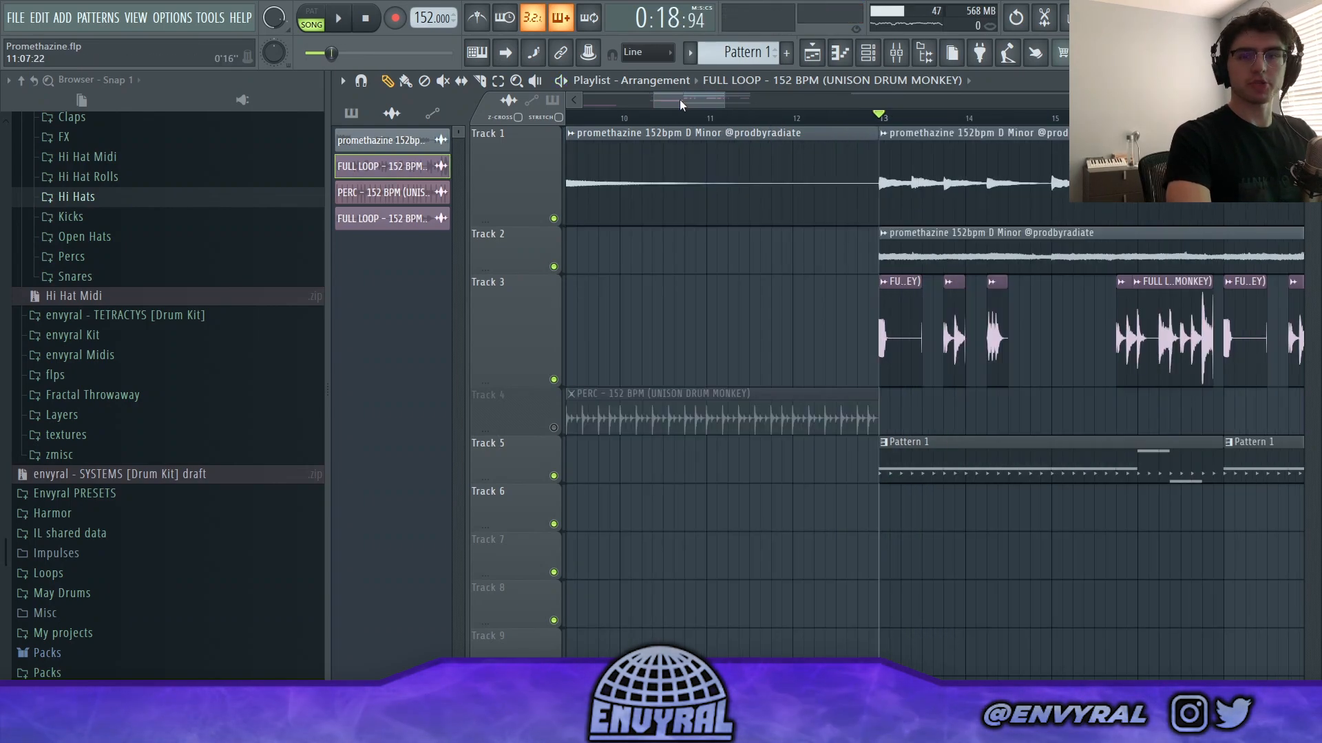
pyautogui.moveTo(679, 100); pyautogui.dragTo(708, 96)
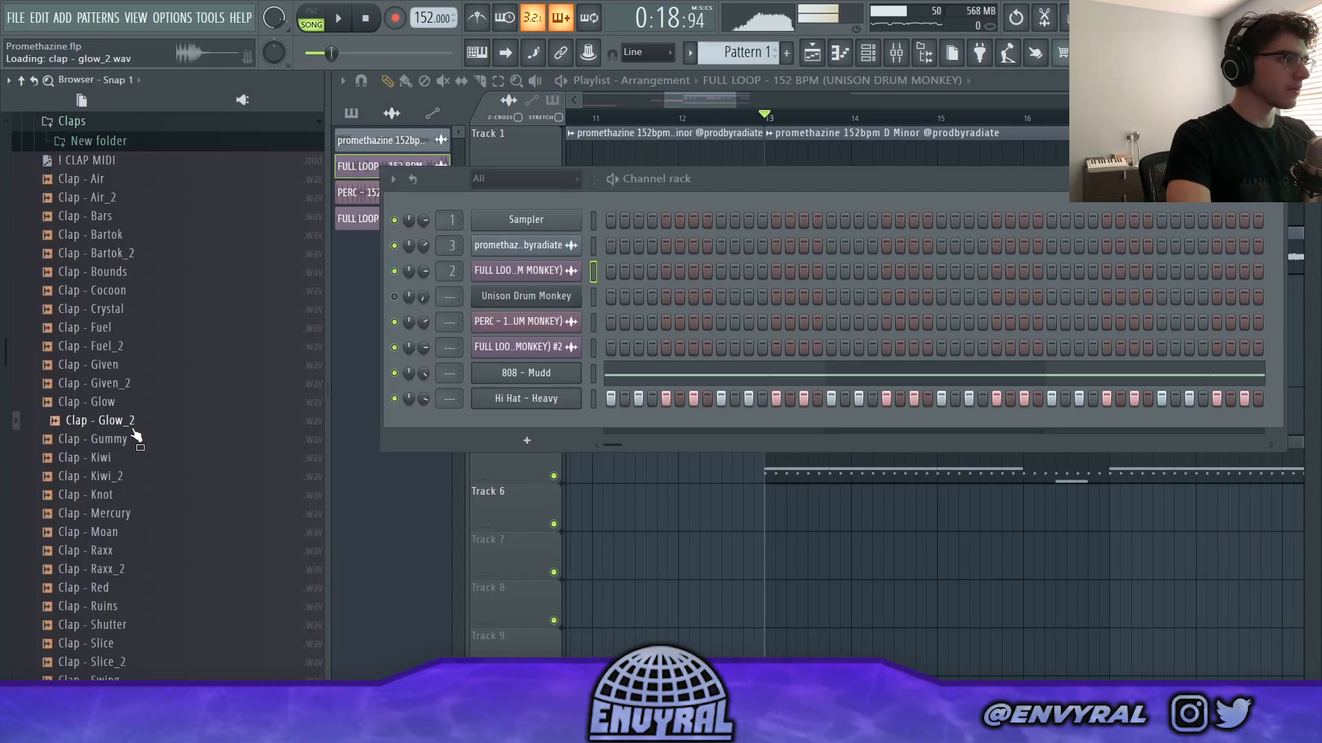
pyautogui.moveTo(136, 435); pyautogui.dragTo(543, 416)
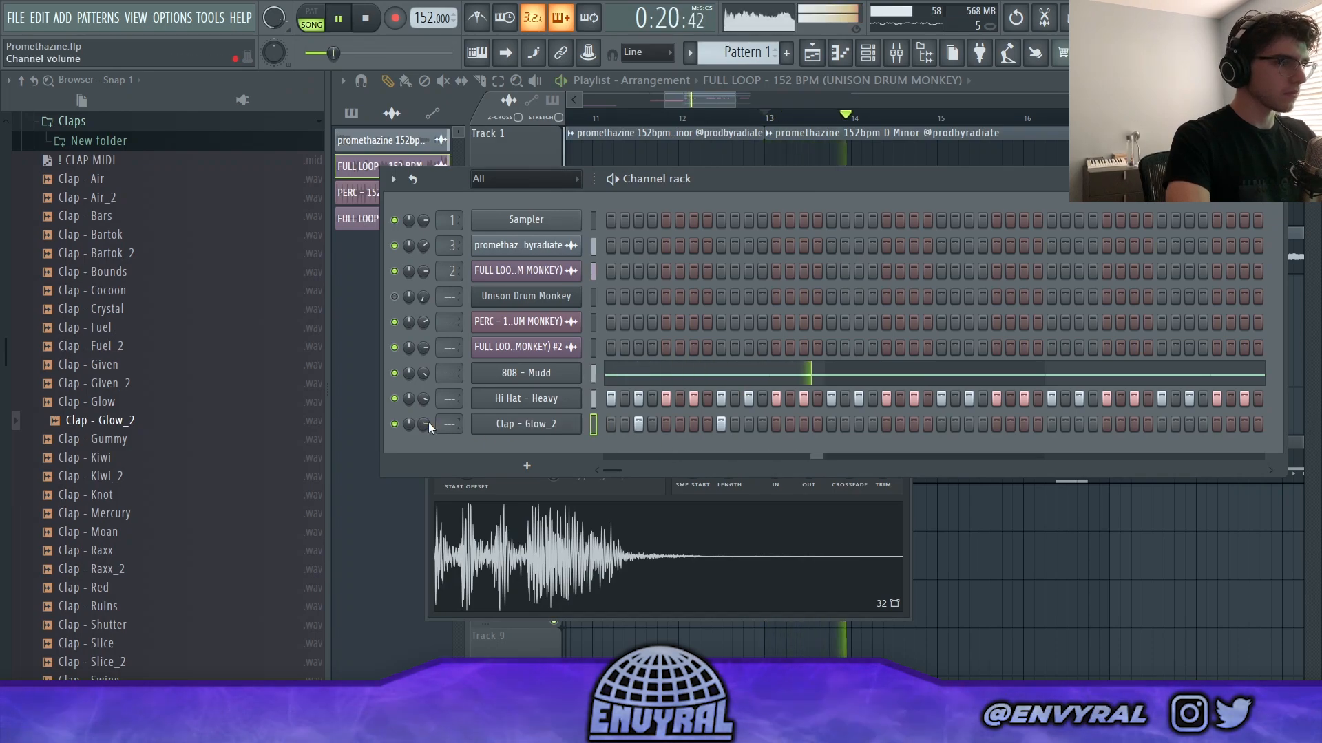
# Open the clap channel's piano roll and delete the first clap in bar 4
pyautogui.rightClick(578, 420)
pyautogui.click(688, 421)
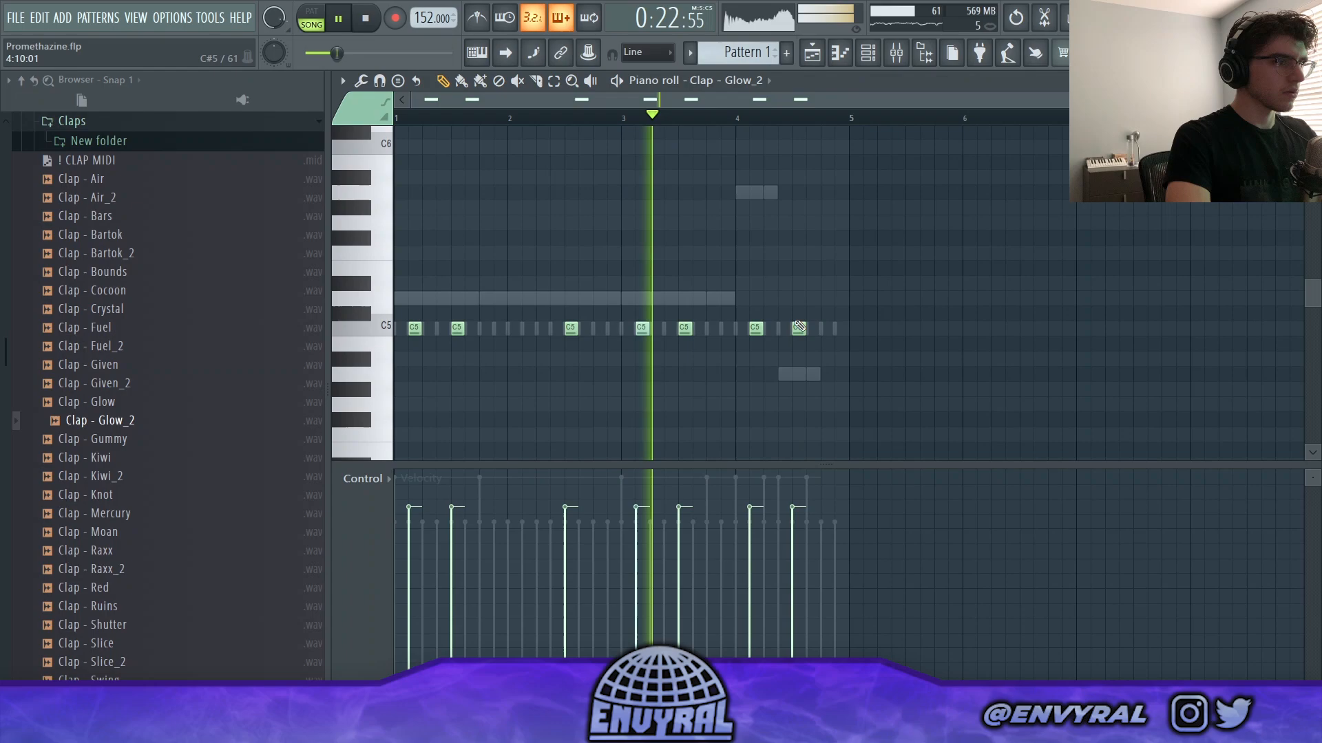
pyautogui.rightClick(755, 328)
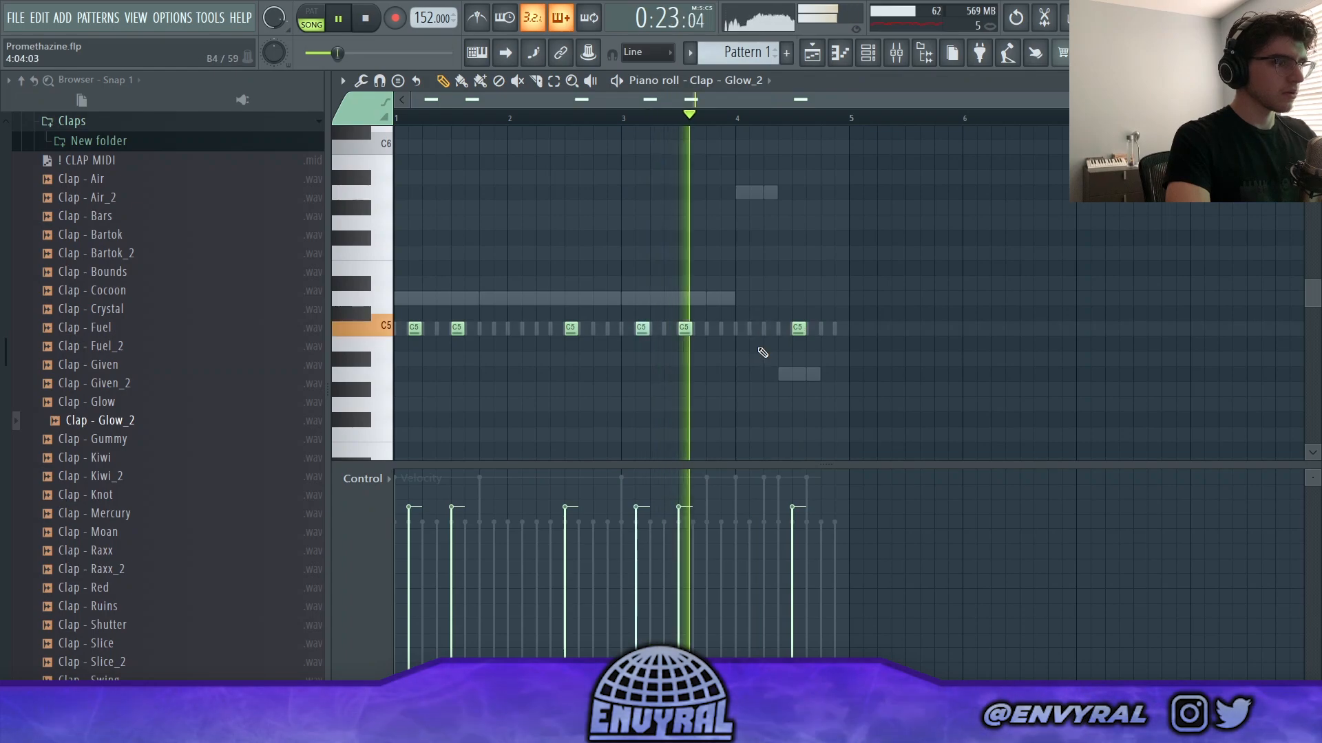
pyautogui.press('F5')
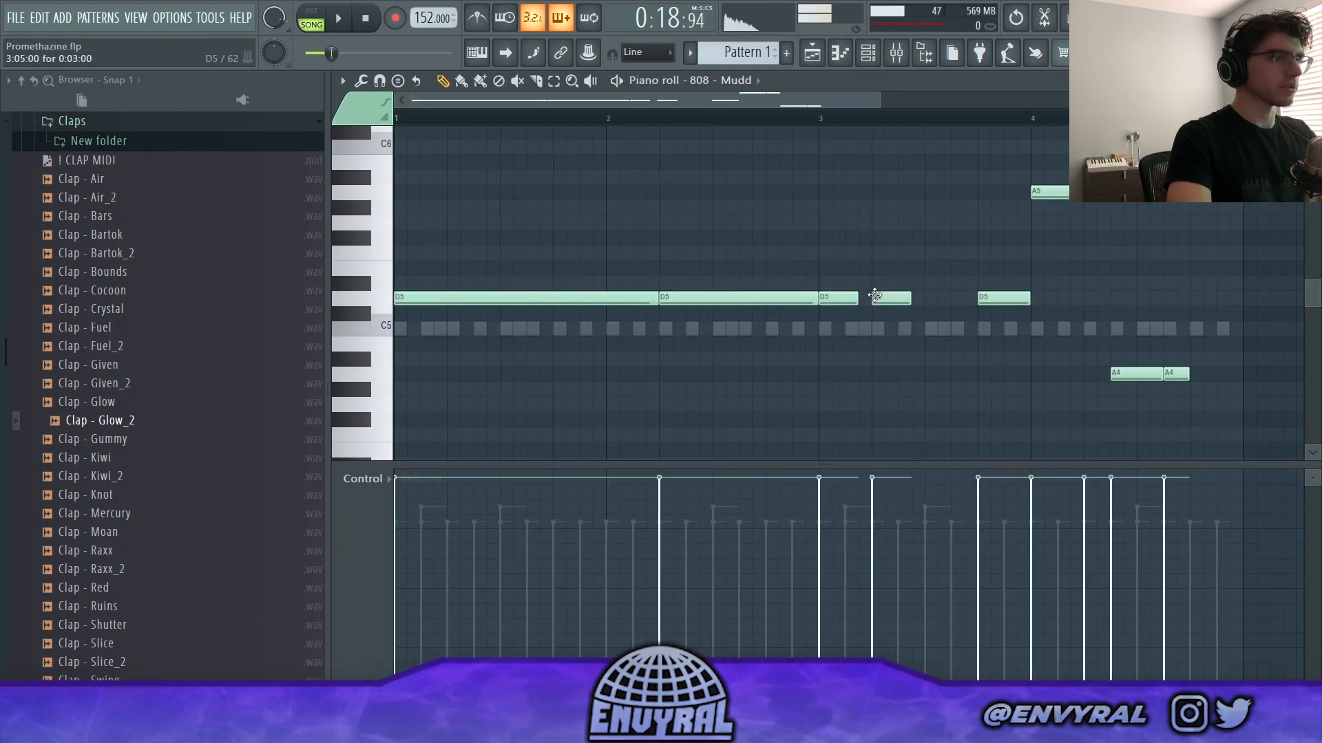
# Apply quick legato to all 808 - Mudd notes so each one extends to the next, then deselect them
pyautogui.hotkey('ctrl', 'a')
pyautogui.hotkey('ctrl', 'l')
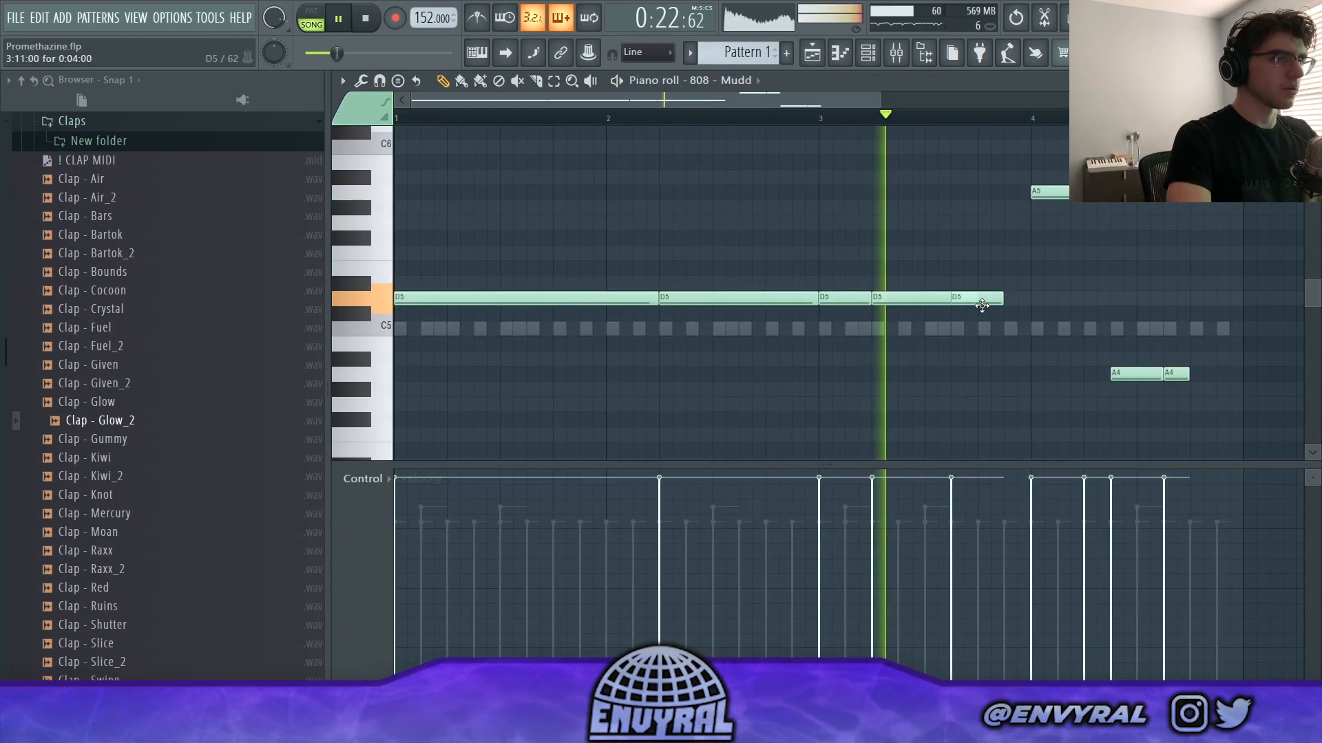
pyautogui.hotkey('ctrl', 'a')
pyautogui.hotkey('ctrl', 'l')
pyautogui.hotkey('ctrl', 'd')
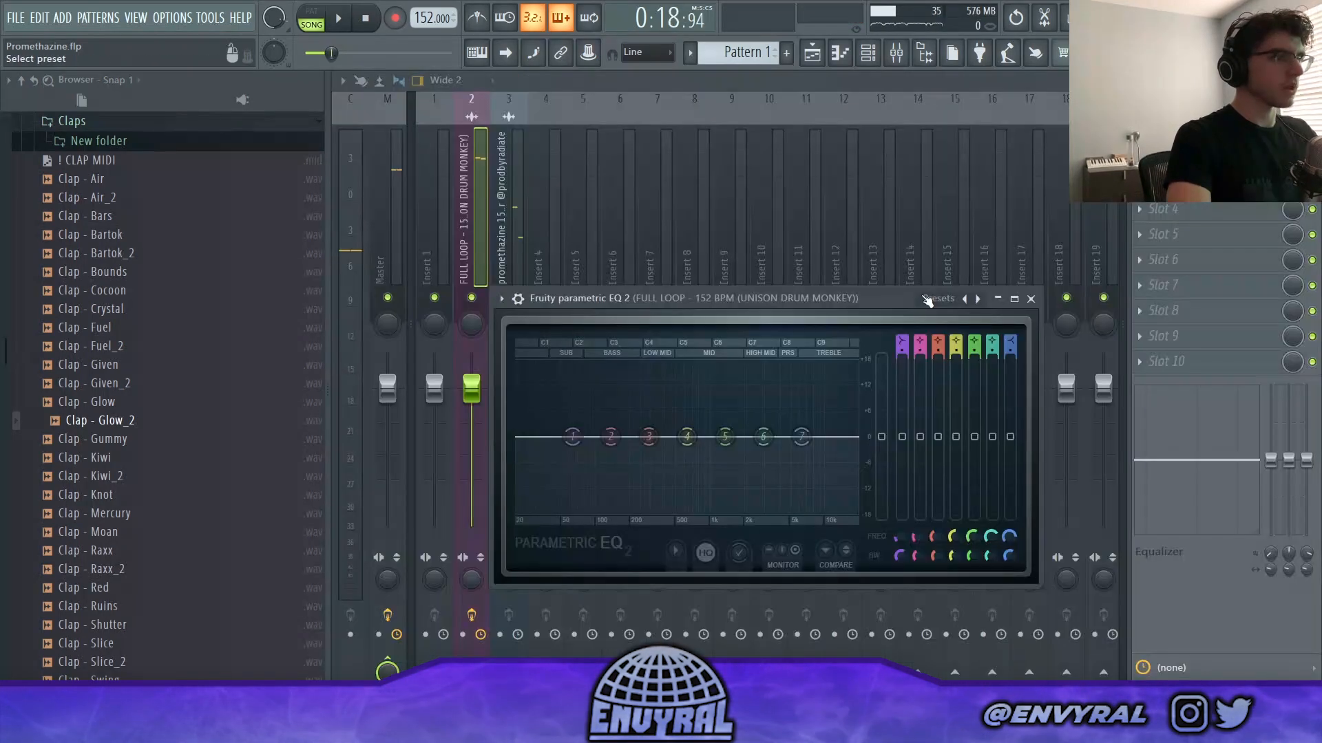
# Apply the 20Hz + 18kHz cut preset to the drum loop's Fruity Parametric EQ 2 and start playback
pyautogui.click(928, 301)
pyautogui.click(953, 406)
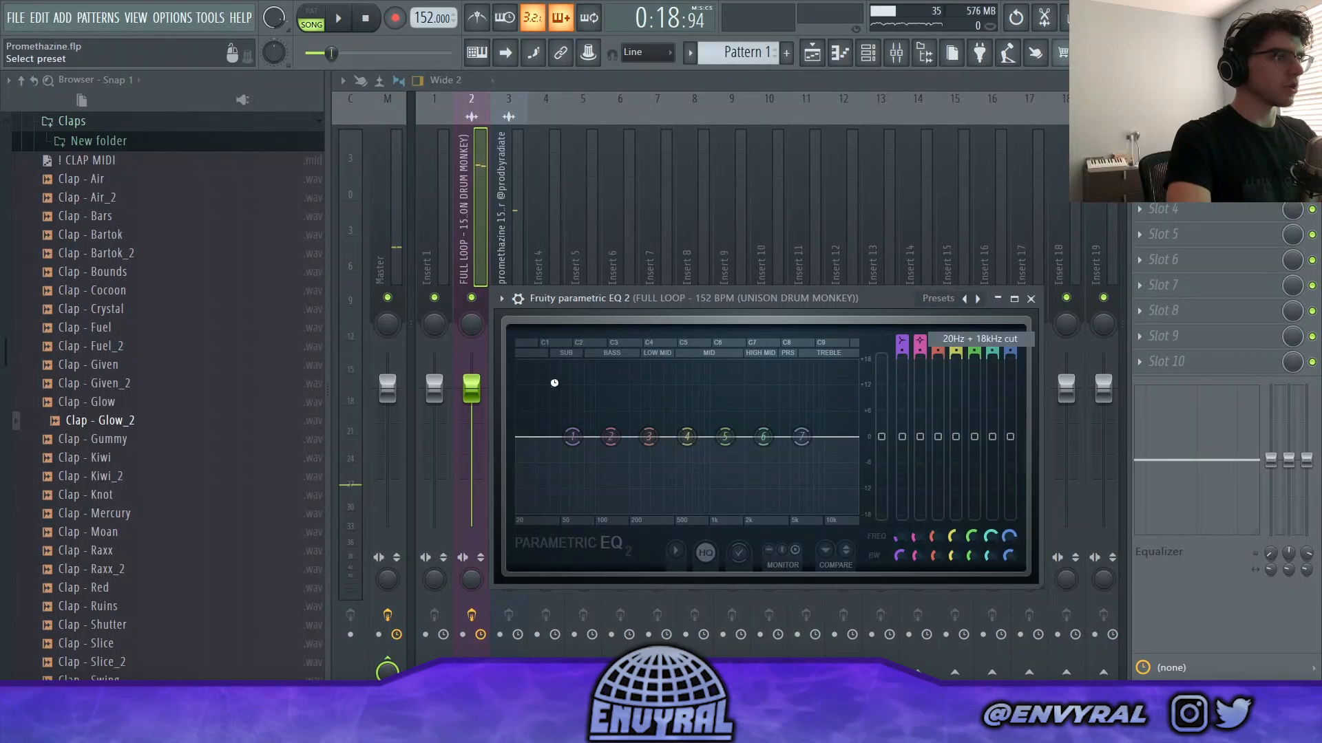
pyautogui.press('space')
# Raise the drum loop EQ's low cut into the 200–500 Hz range and set its high cut just above 10 kHz
pyautogui.moveTo(647, 437); pyautogui.dragTo(648, 437)
pyautogui.moveTo(849, 437); pyautogui.dragTo(795, 437)
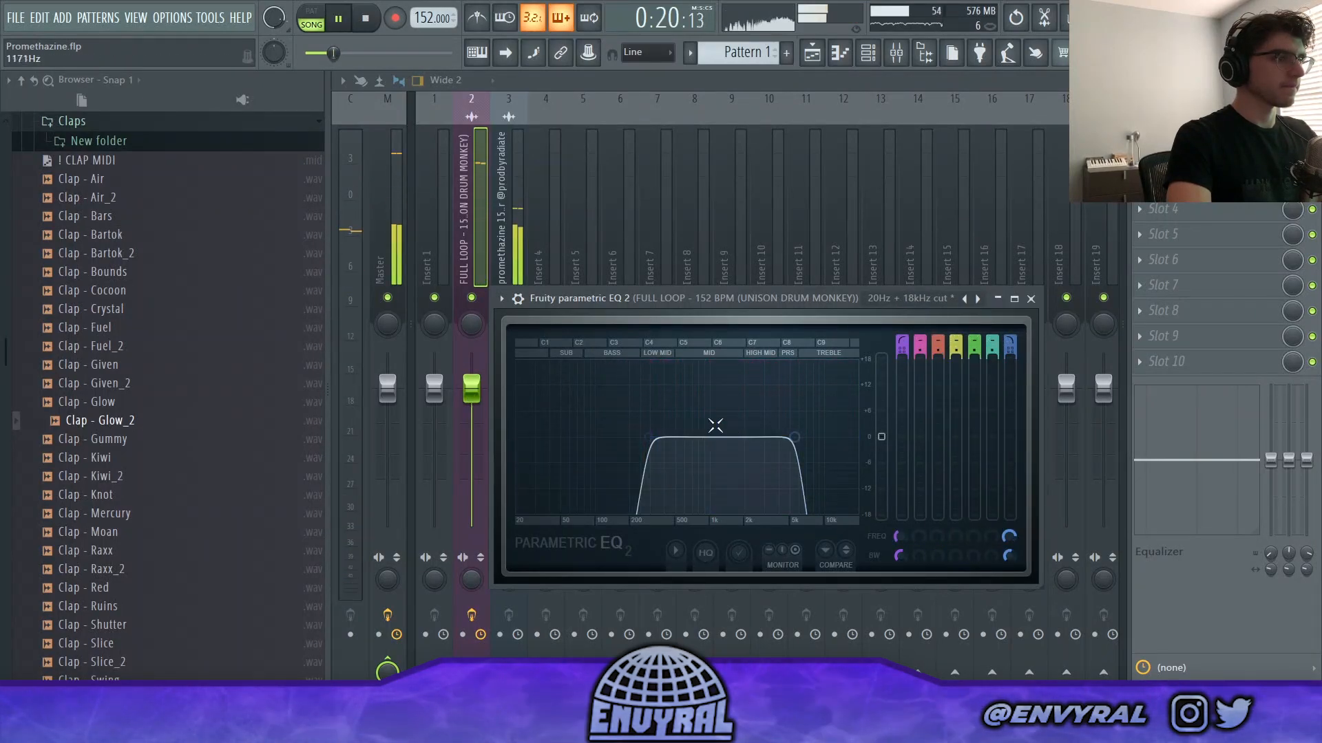
pyautogui.moveTo(648, 436); pyautogui.dragTo(675, 437)
pyautogui.moveTo(793, 437); pyautogui.dragTo(838, 437)
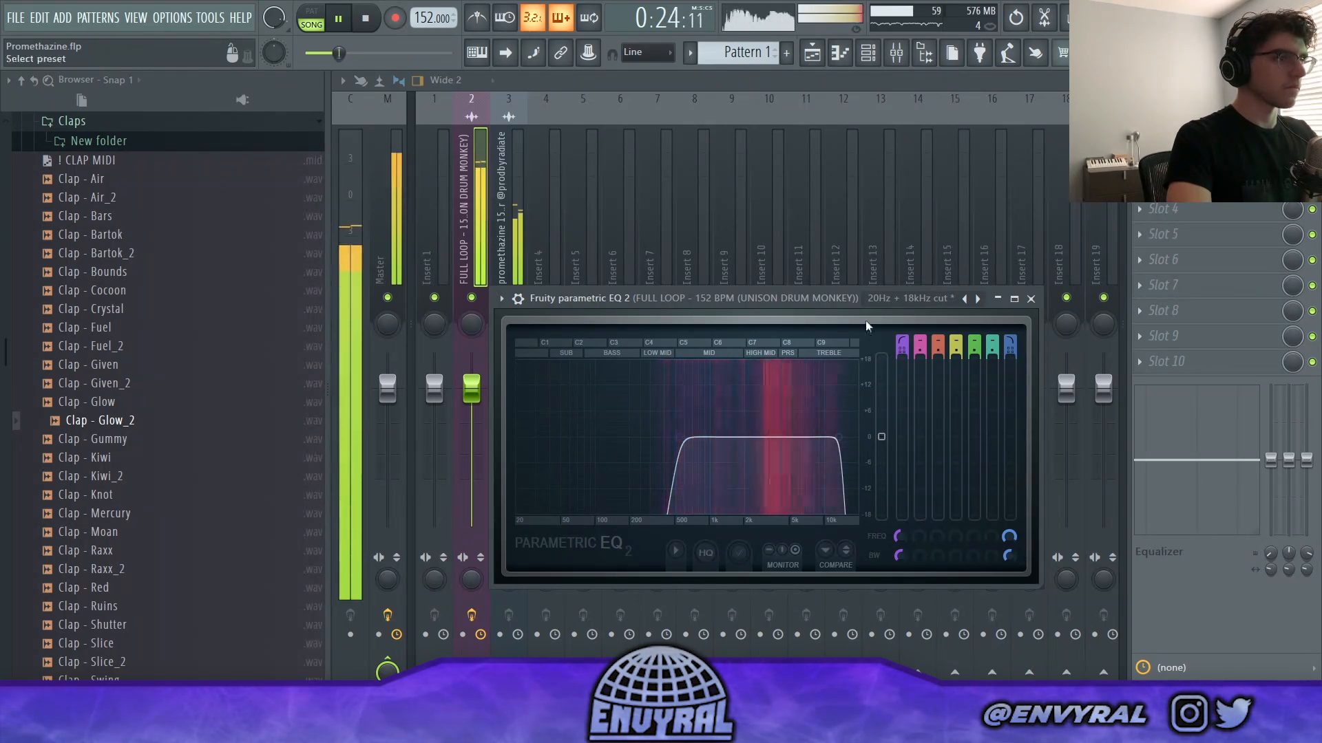
pyautogui.moveTo(680, 438); pyautogui.dragTo(664, 443)
# Choose the Gated Chorus Verb preset in the drum loop's ValhallaVintageVerb and lower the mix to 16.8%
pyautogui.moveTo(810, 517)
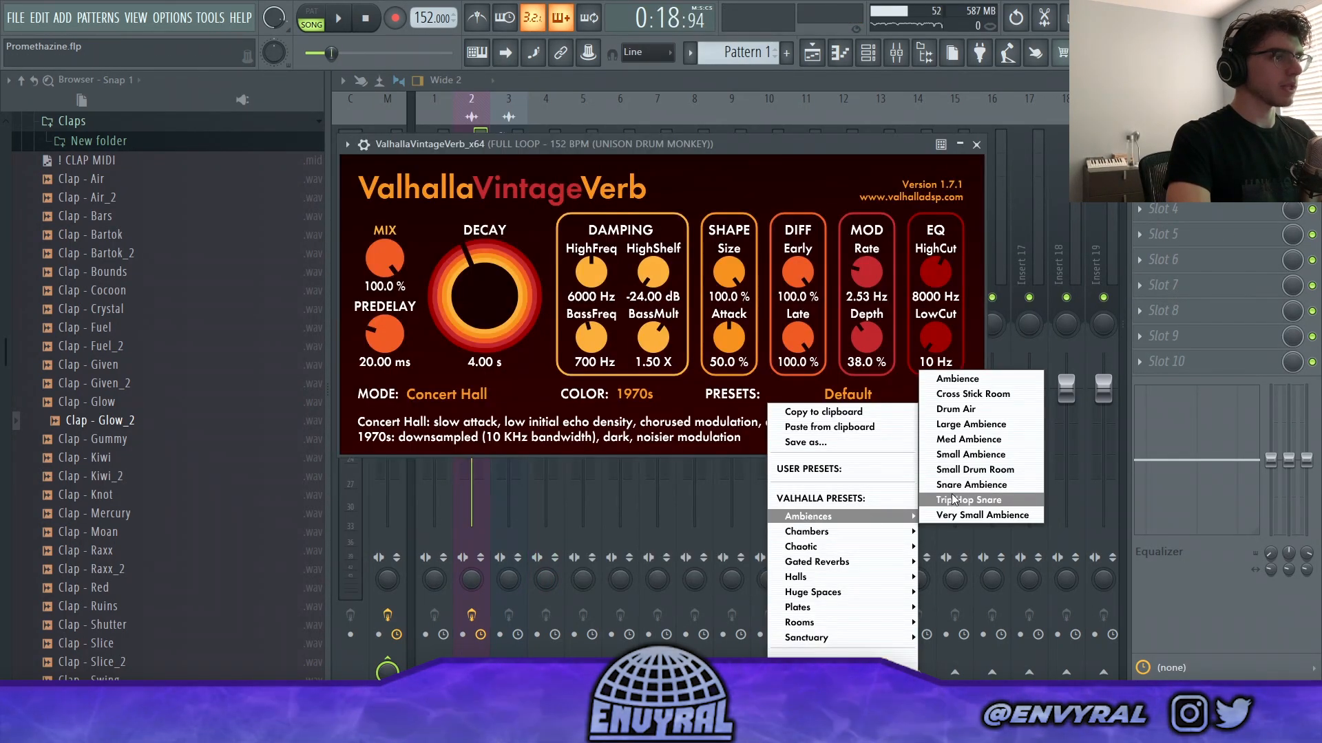
pyautogui.click(973, 469)
pyautogui.press('space')
pyautogui.moveTo(385, 260); pyautogui.dragTo(363, 399)
# Add an A4 note after the last 808 - Mudd note and extend it to the end of bar 4
pyautogui.press('F5')
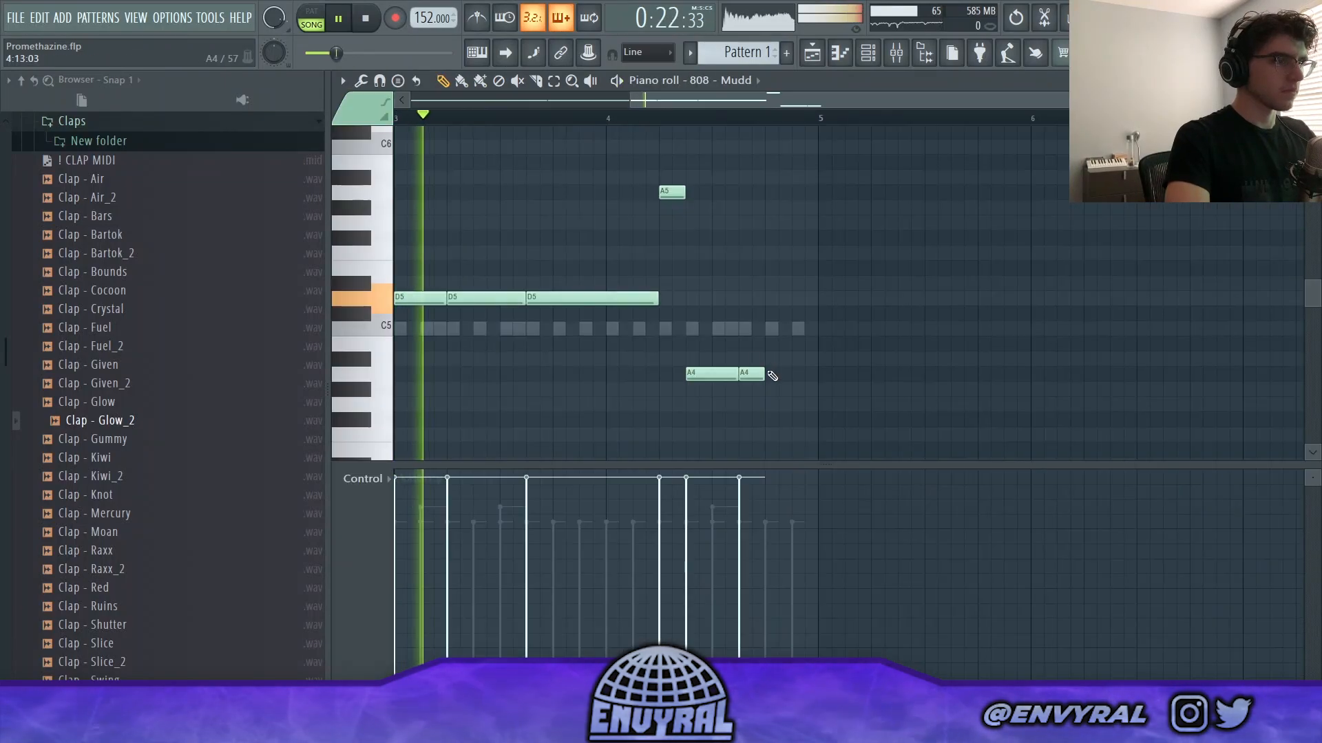
pyautogui.click(772, 375)
pyautogui.moveTo(790, 376); pyautogui.dragTo(819, 378)
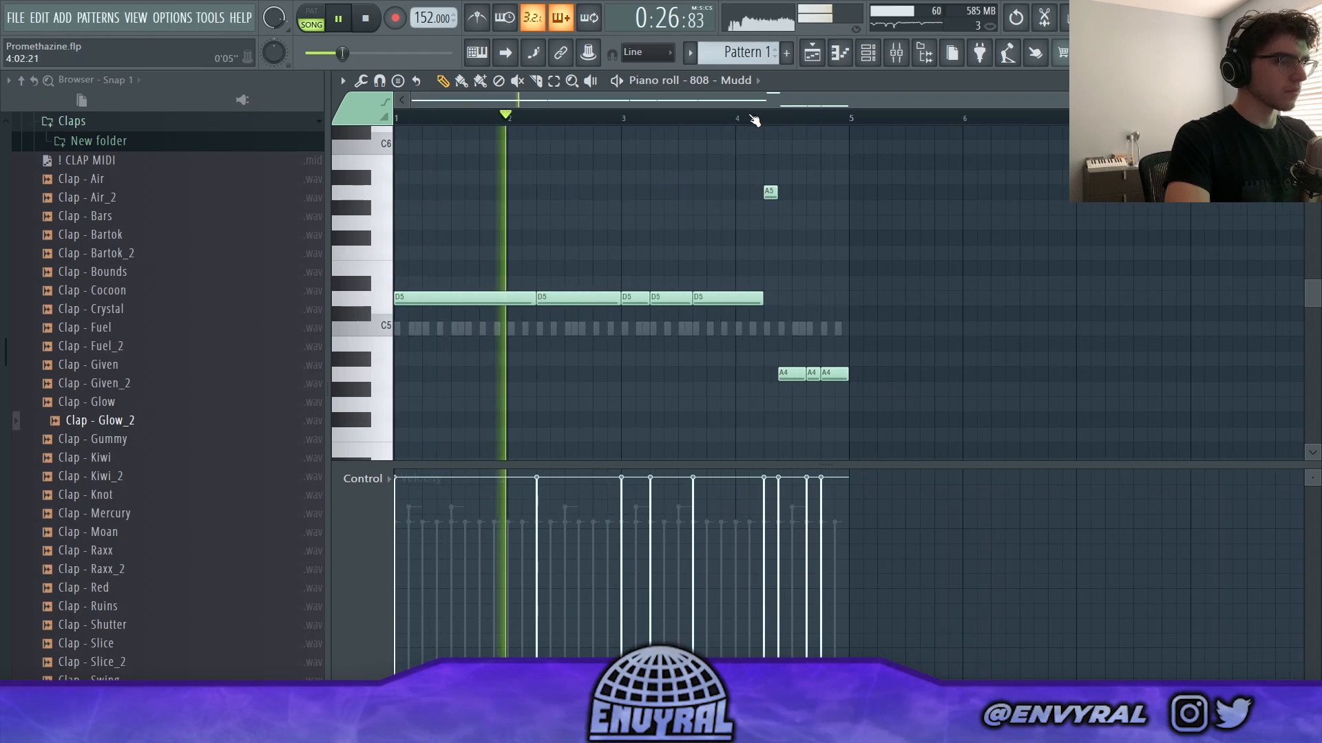
pyautogui.press('F5')
# Continue the arrangement from bar 21 with the opening Promethazine melody on Track 1 and the perc clip on Track 4
pyautogui.press('F9')
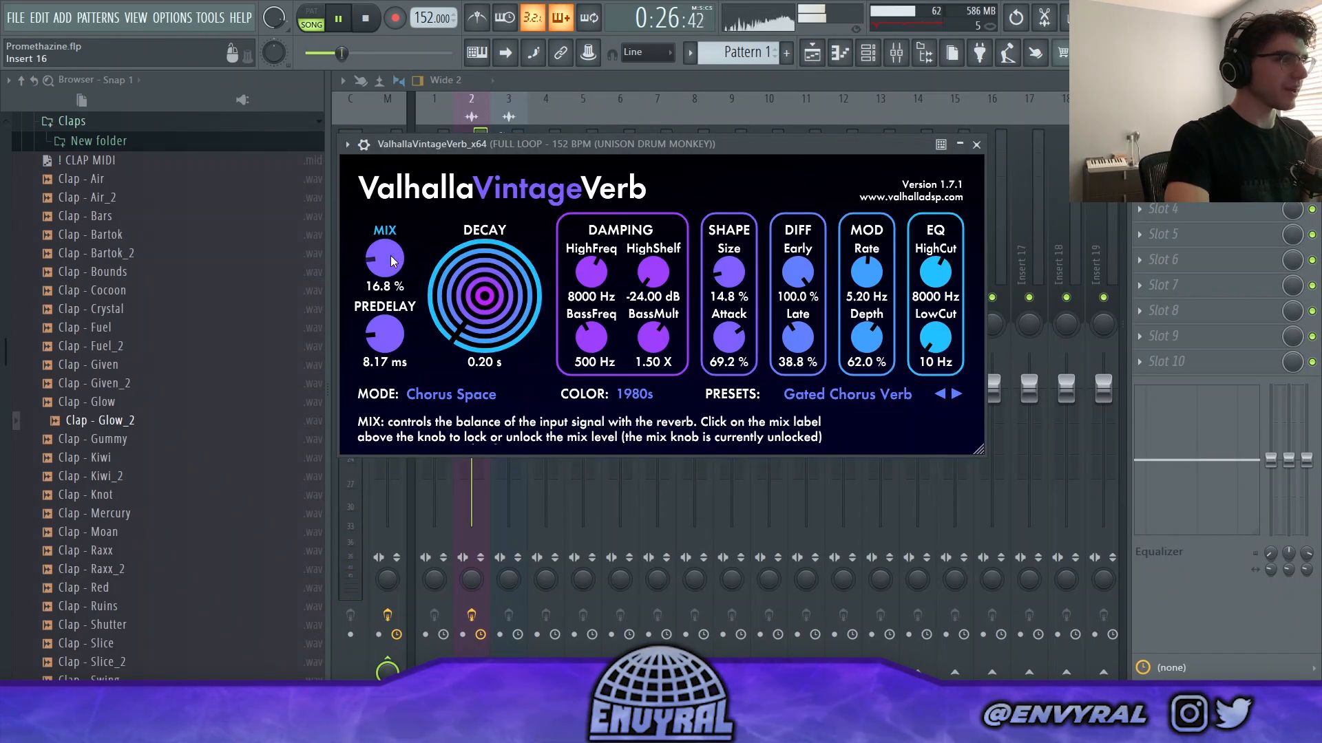
pyautogui.press('F5')
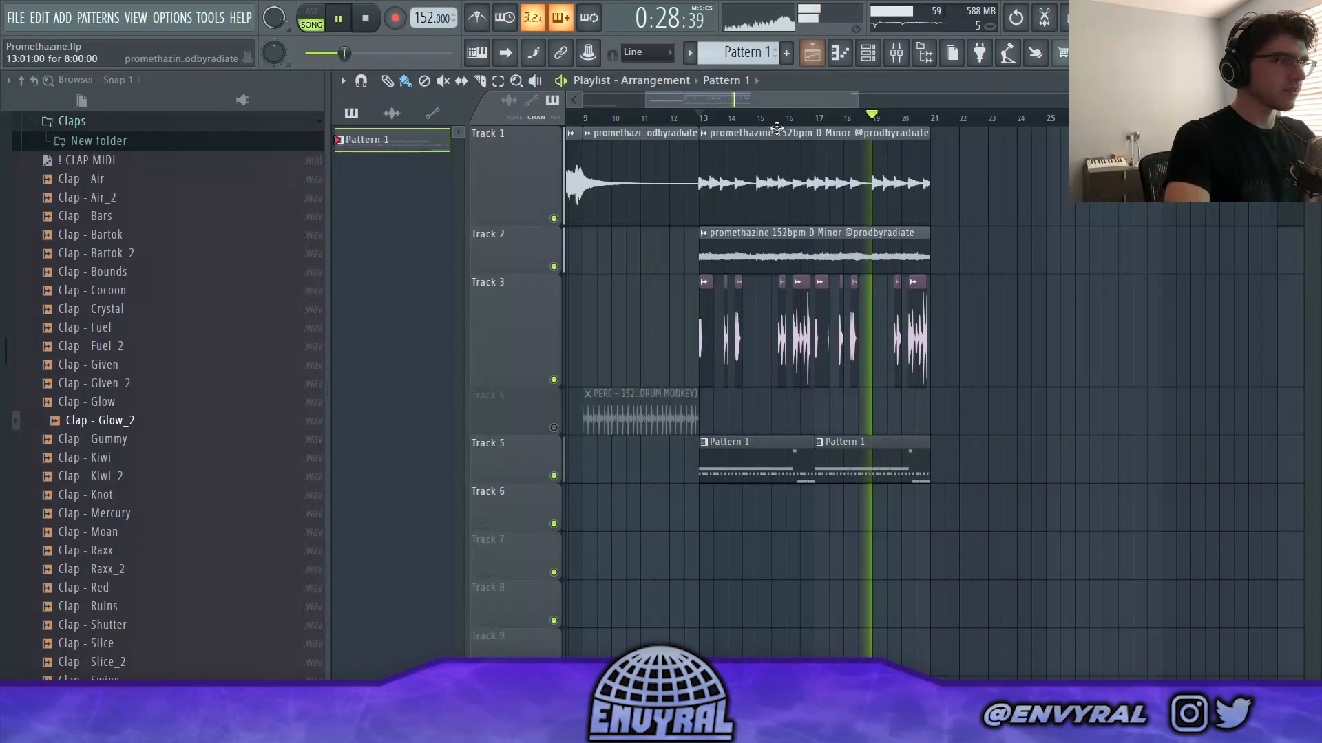
pyautogui.scroll(-5, 785, 126)
pyautogui.scroll(4, 731, 130)
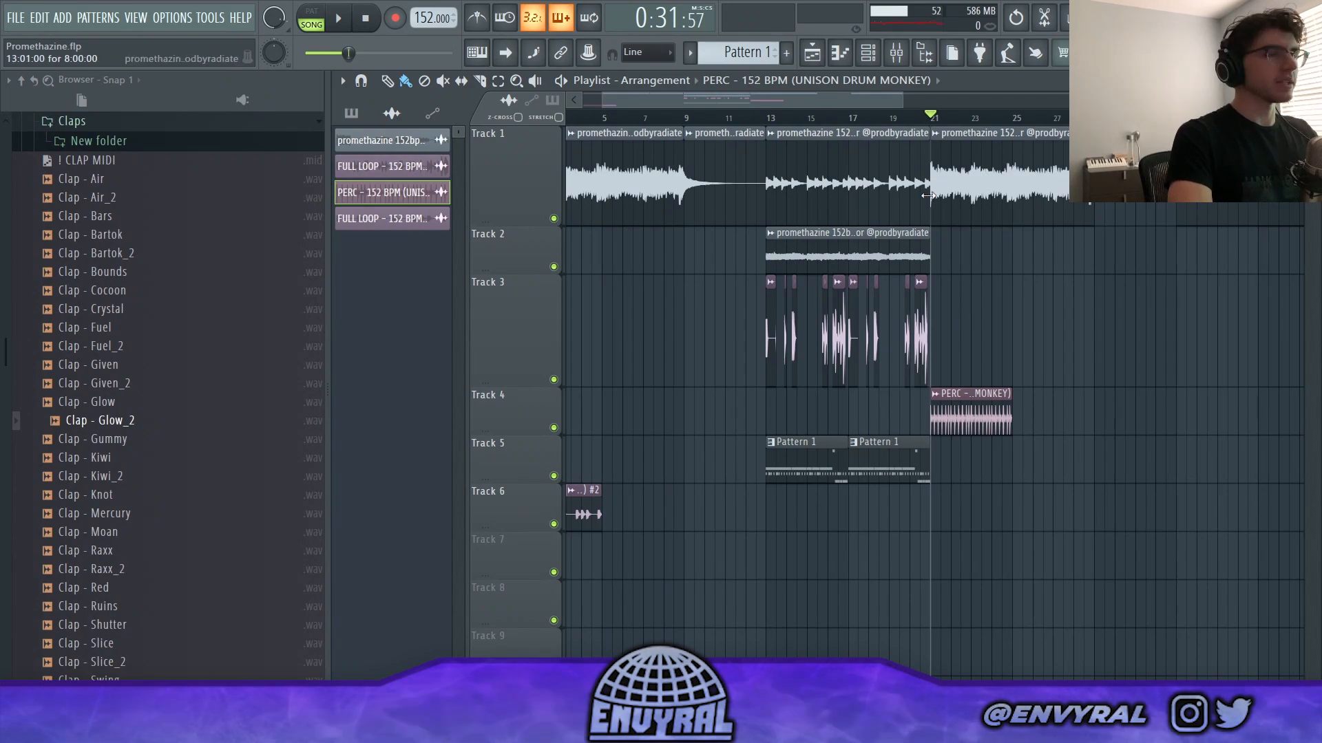
pyautogui.scroll(4, 952, 125)
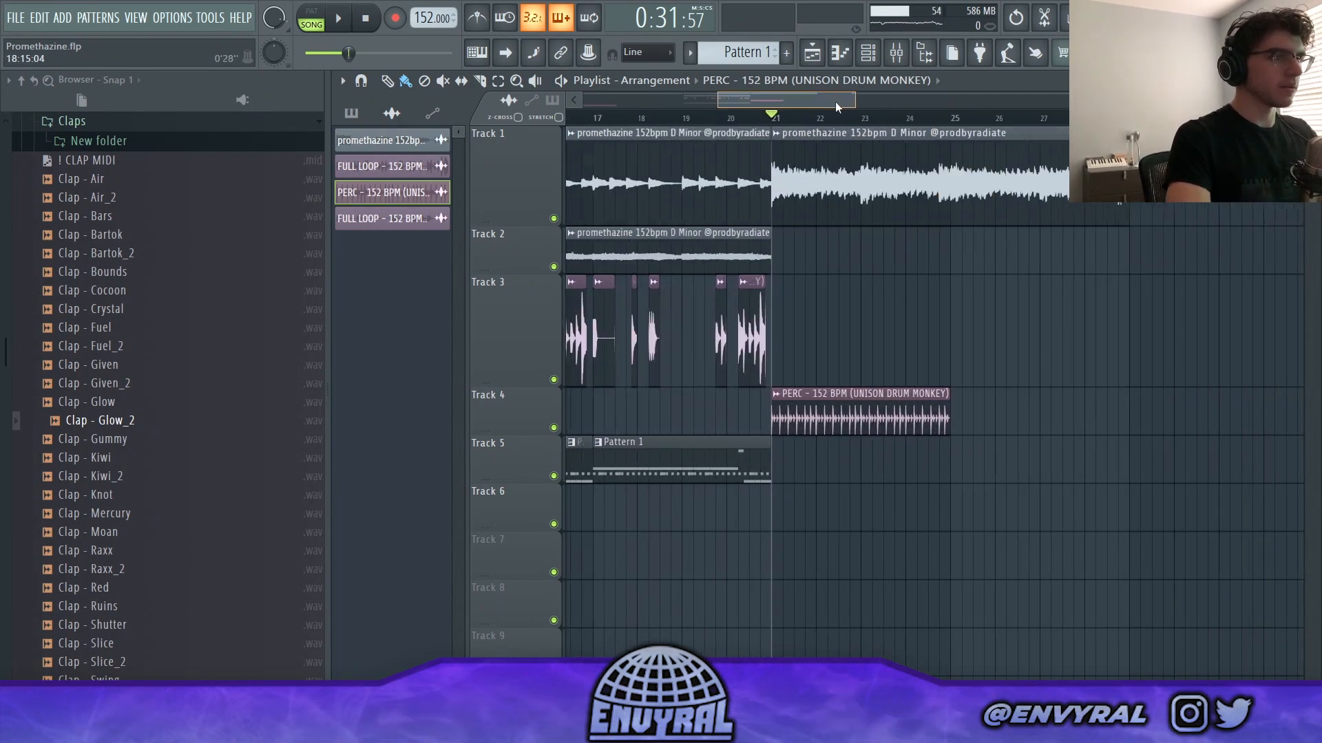
# Stretch the perc clip on Track 4 to 8 bars from bar 21 and set its time-stretching mode to e3 generic
pyautogui.press('space')
pyautogui.doubleClick(816, 406)
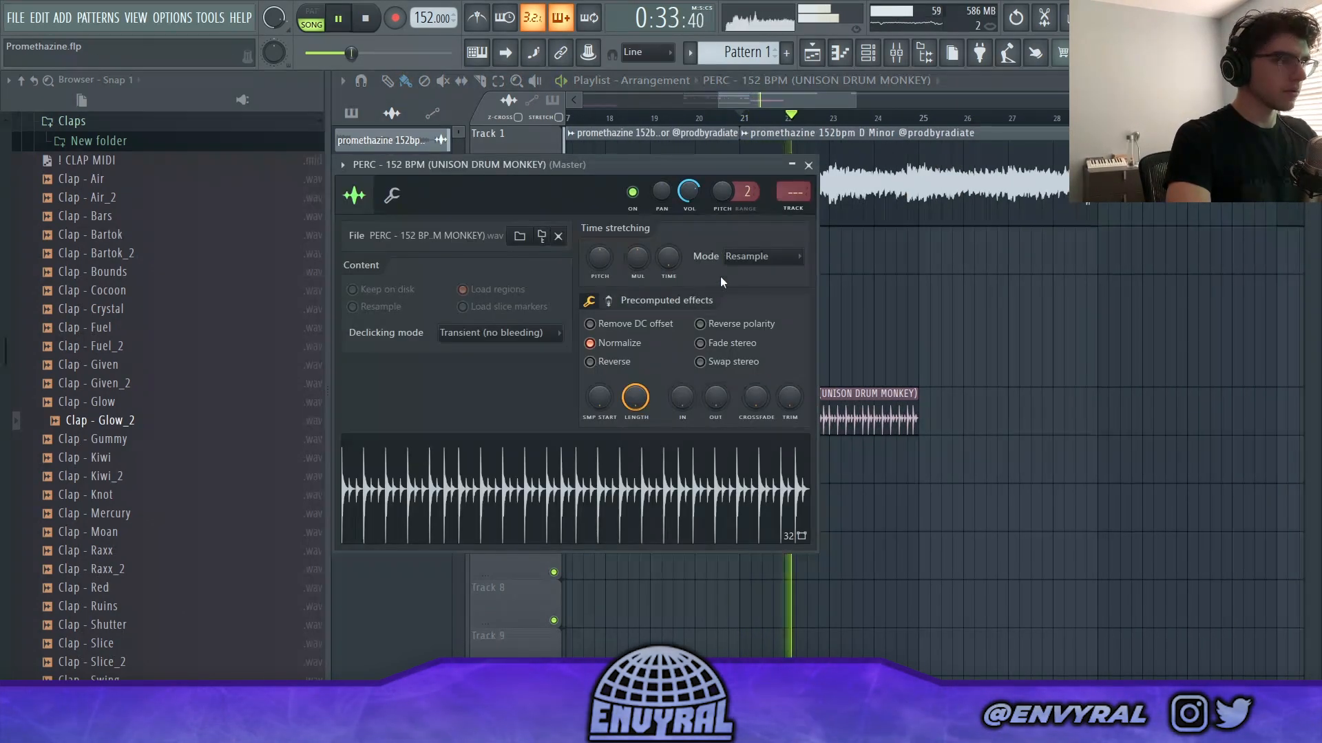
pyautogui.press('Escape')
pyautogui.press('space')
pyautogui.moveTo(918, 427); pyautogui.dragTo(1097, 428)
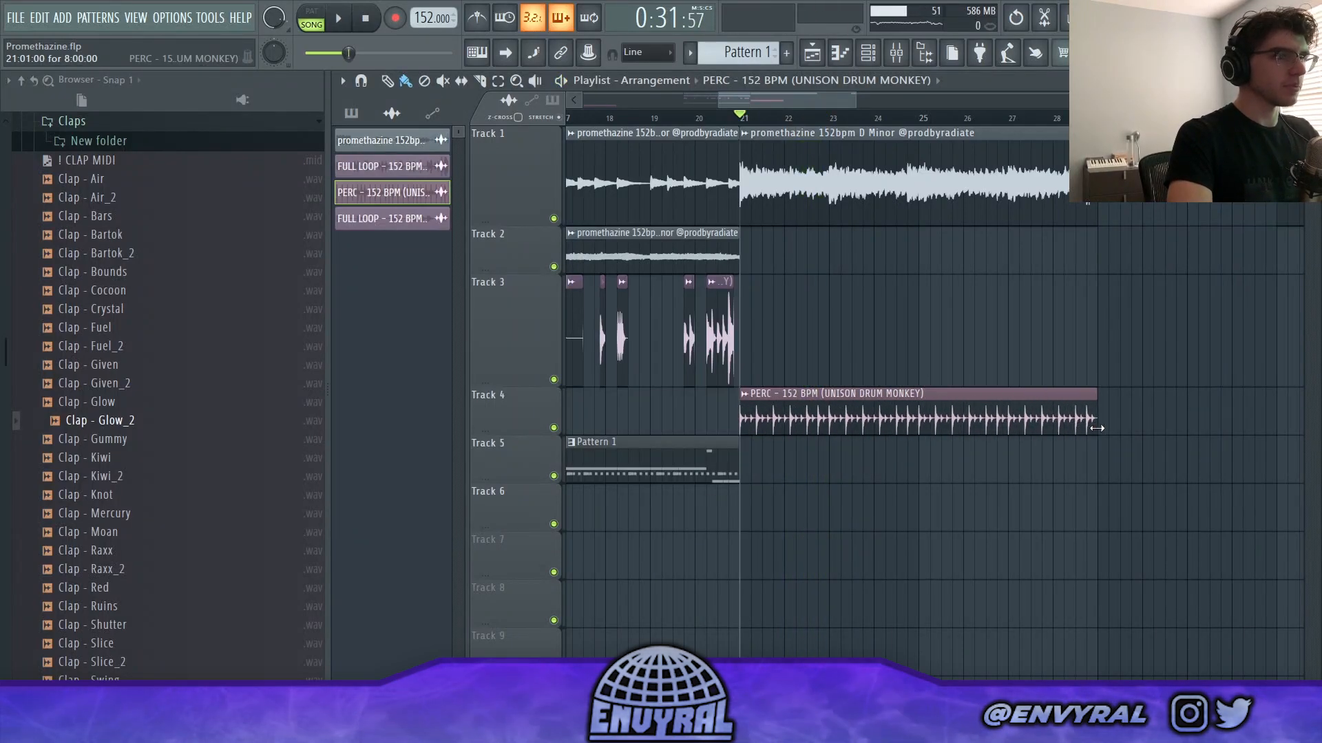
pyautogui.doubleClick(825, 414)
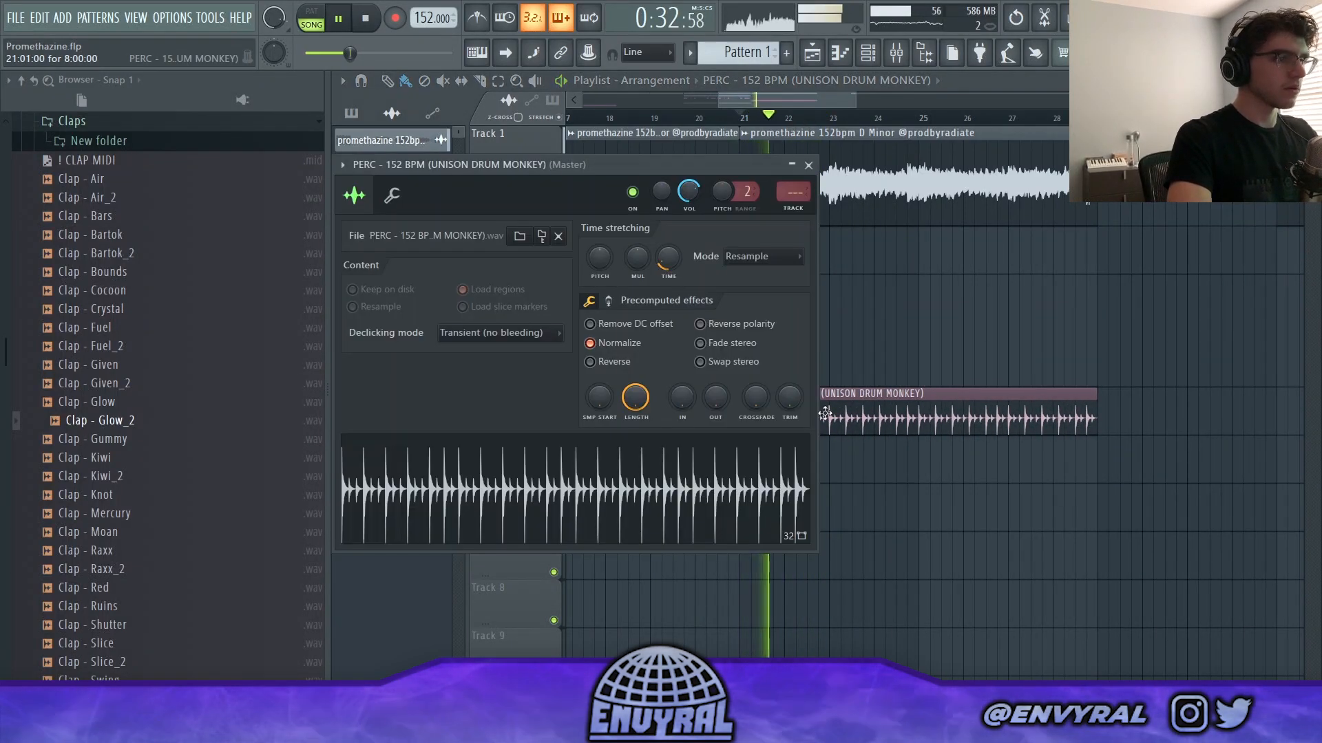
pyautogui.click(757, 258)
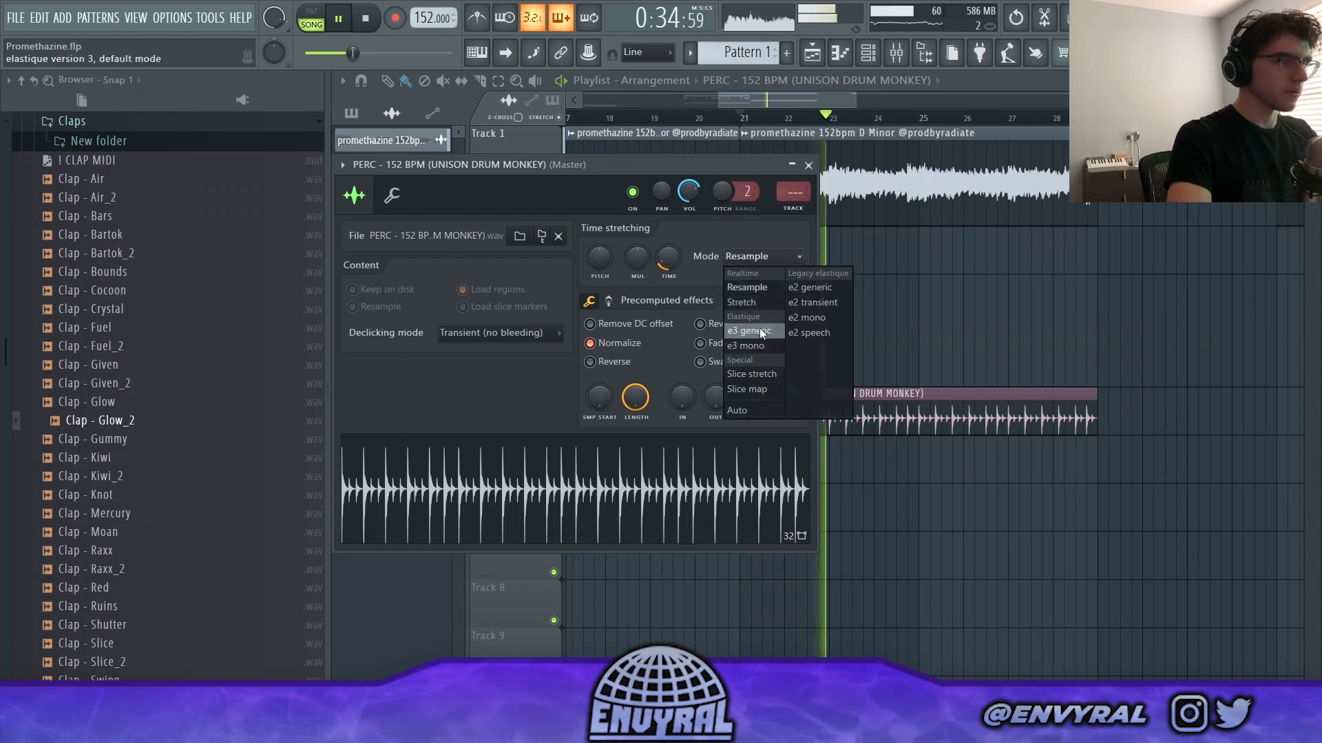
pyautogui.click(753, 331)
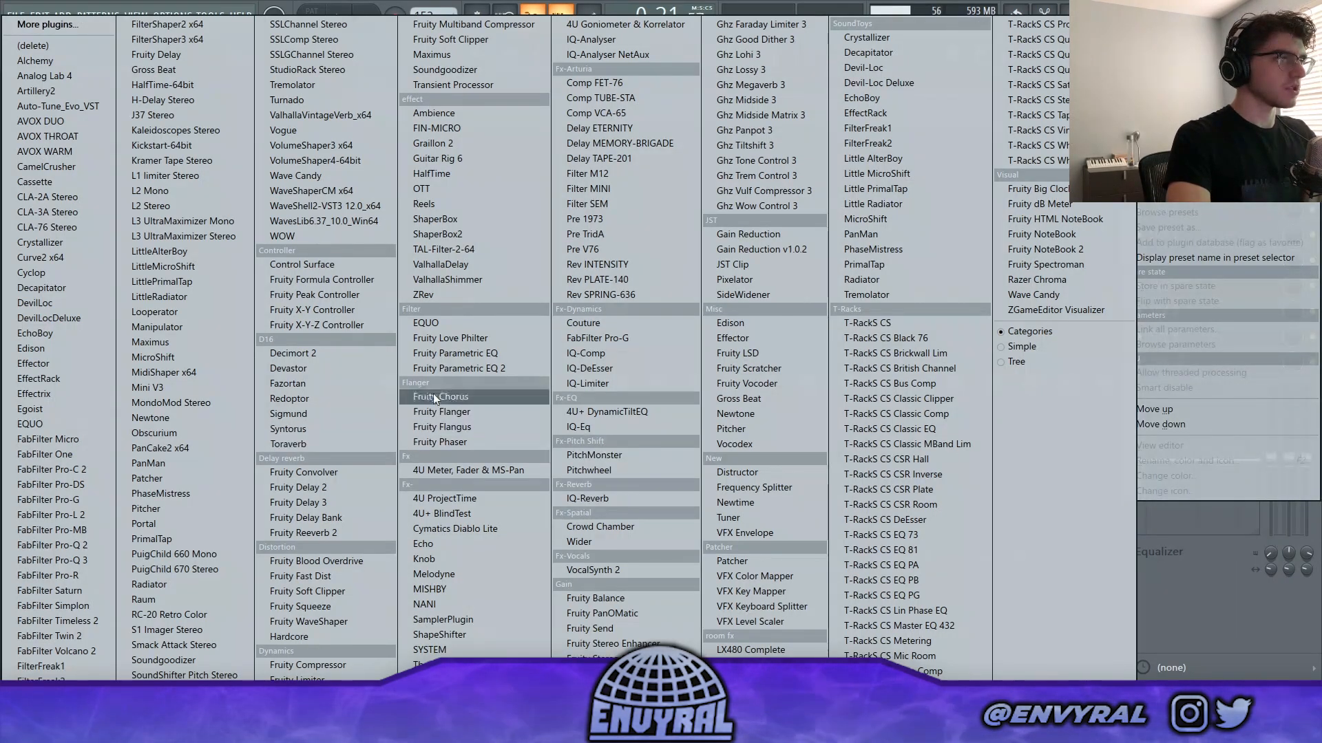
# Add Fruity Parametric EQ 2 to the perc's mixer insert and load the Drum Air preset in its ValhallaVintageVerb
pyautogui.click(441, 369)
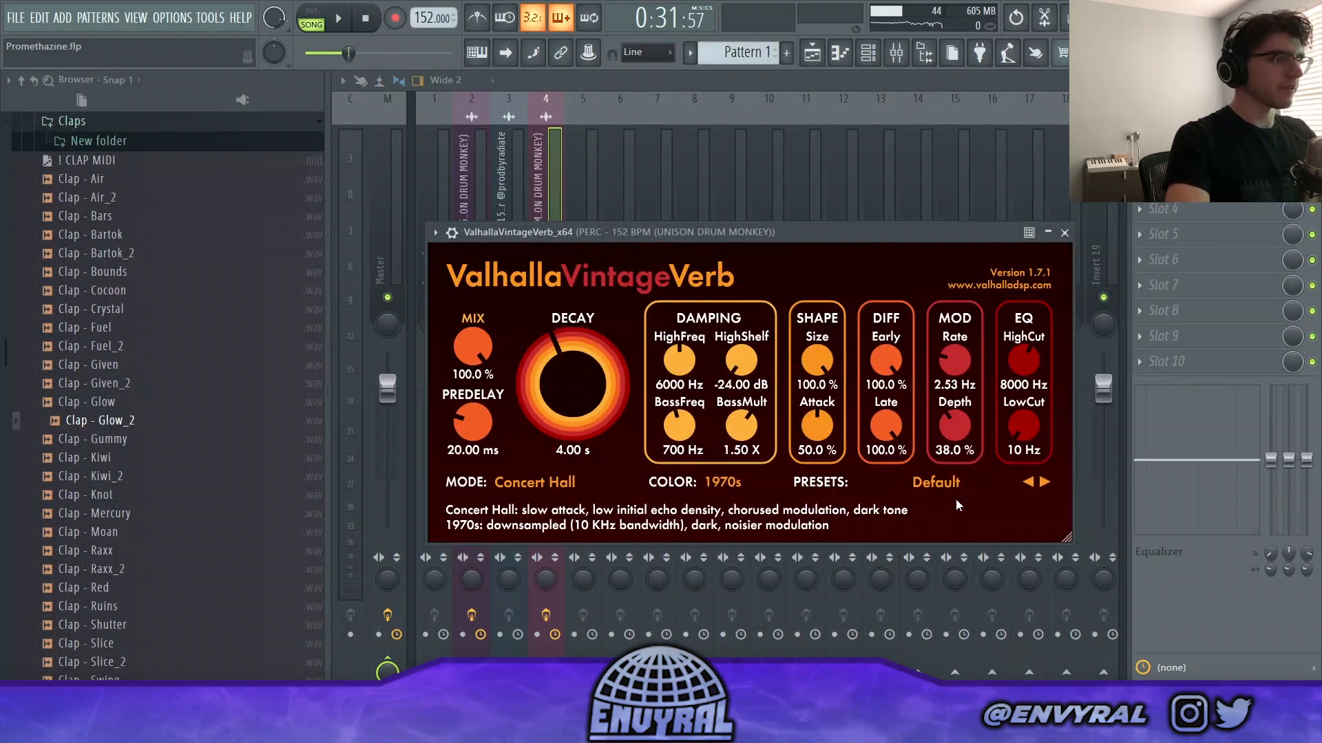
pyautogui.click(936, 482)
pyautogui.moveTo(933, 299)
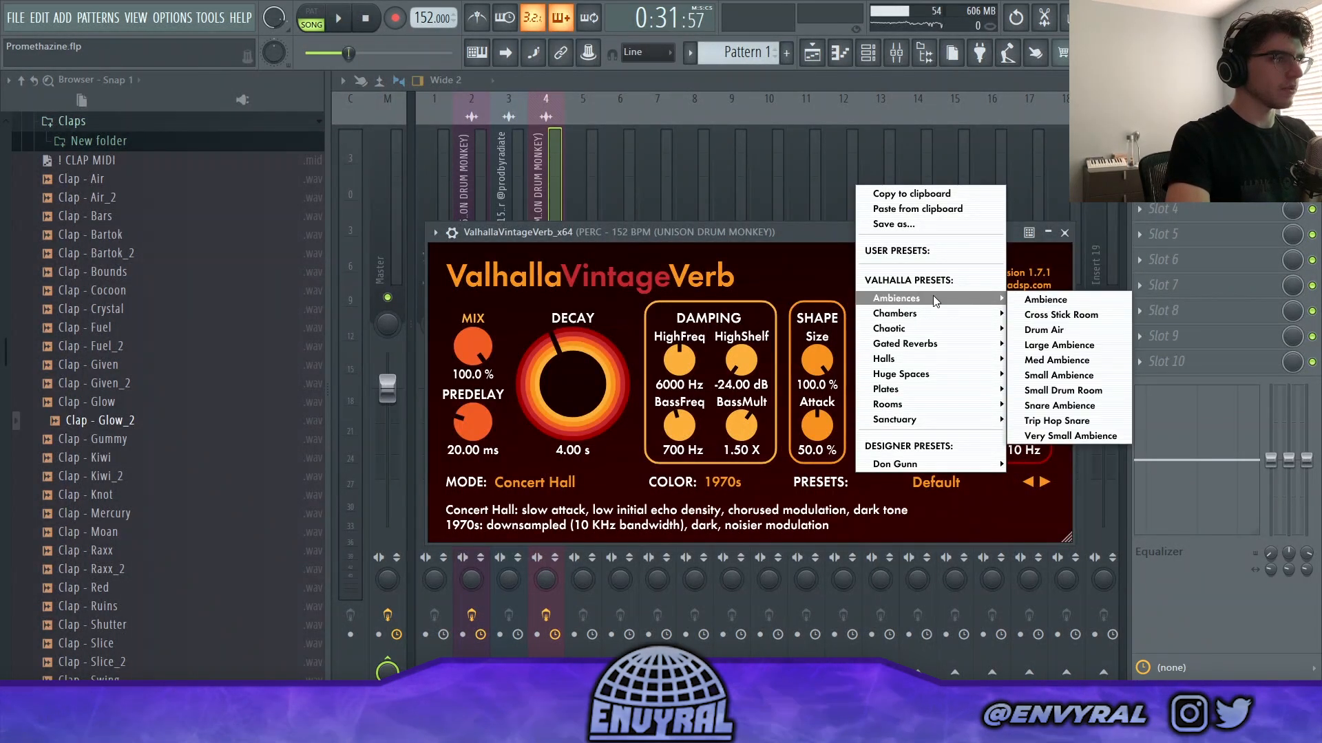
pyautogui.click(1104, 329)
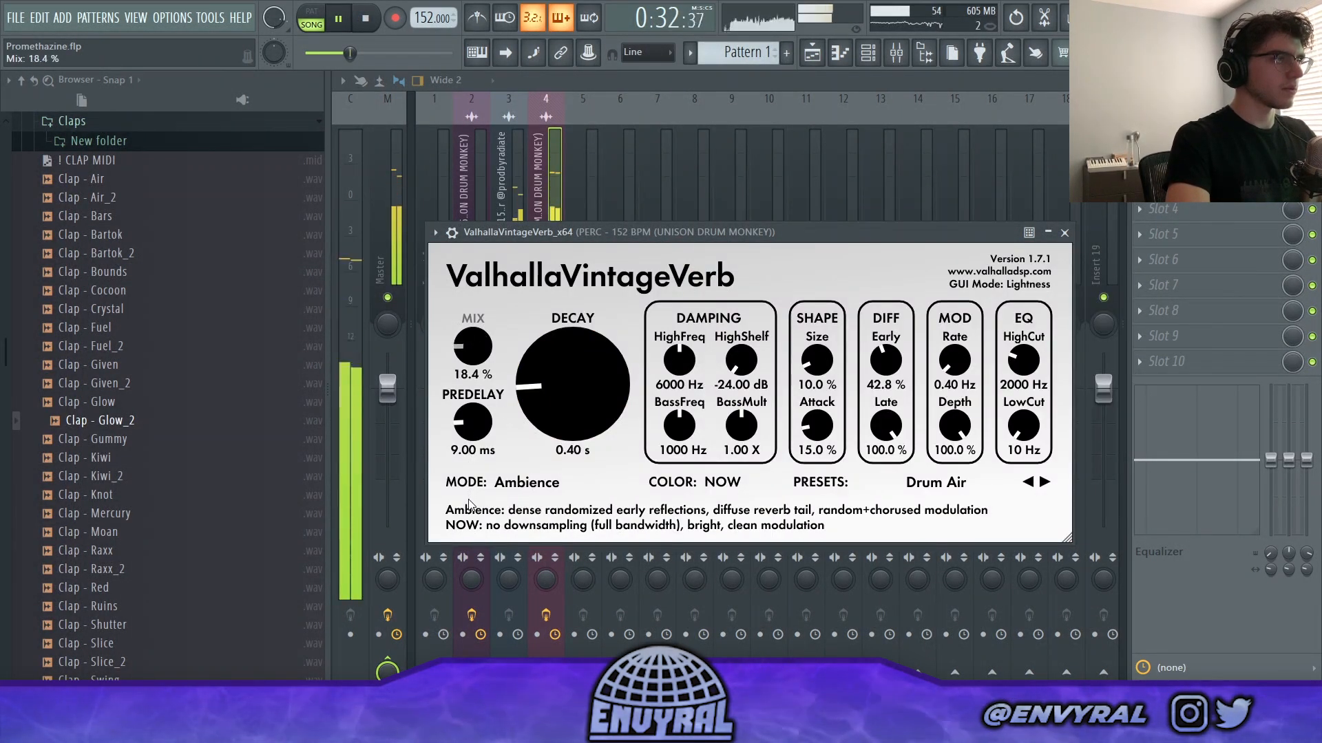
# Set the perc's ValhallaVintageVerb mix to 17.2% and its HighCut to 11560 Hz
pyautogui.moveTo(472, 347); pyautogui.dragTo(473, 352)
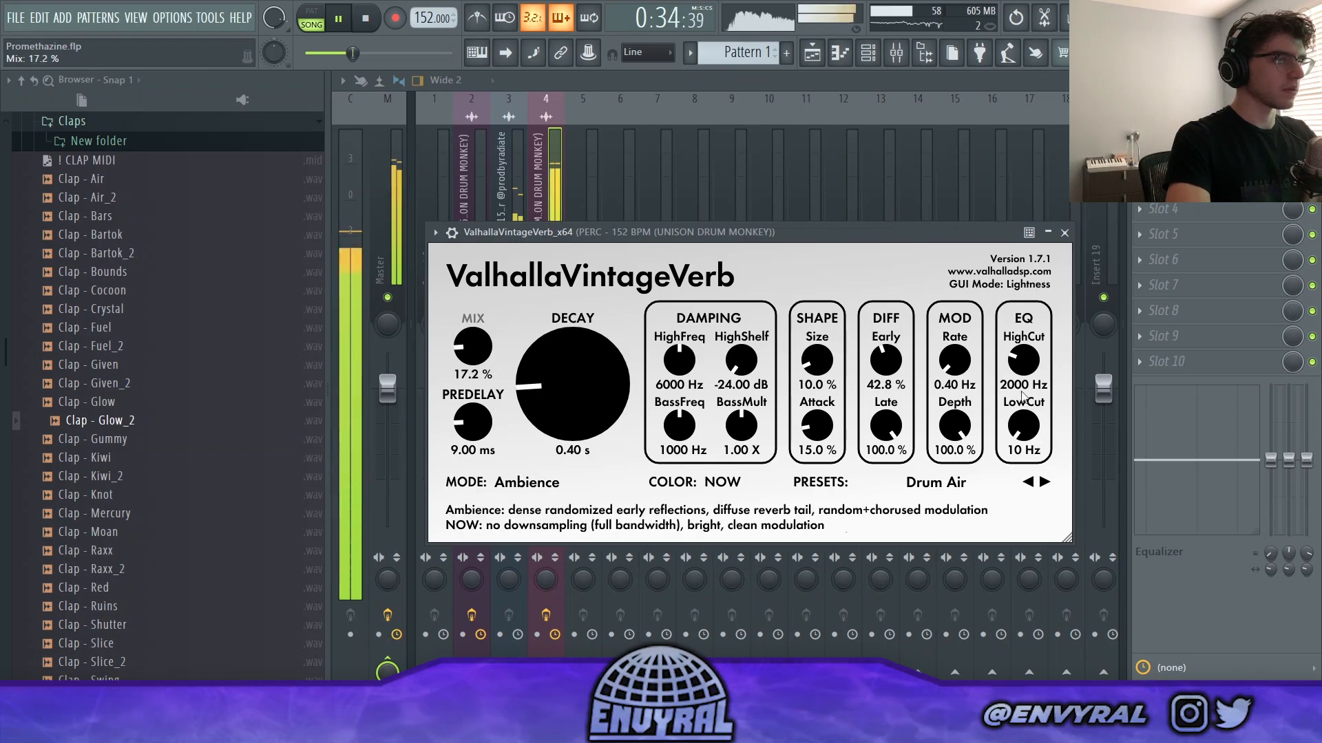
pyautogui.moveTo(1024, 359); pyautogui.dragTo(1026, 321)
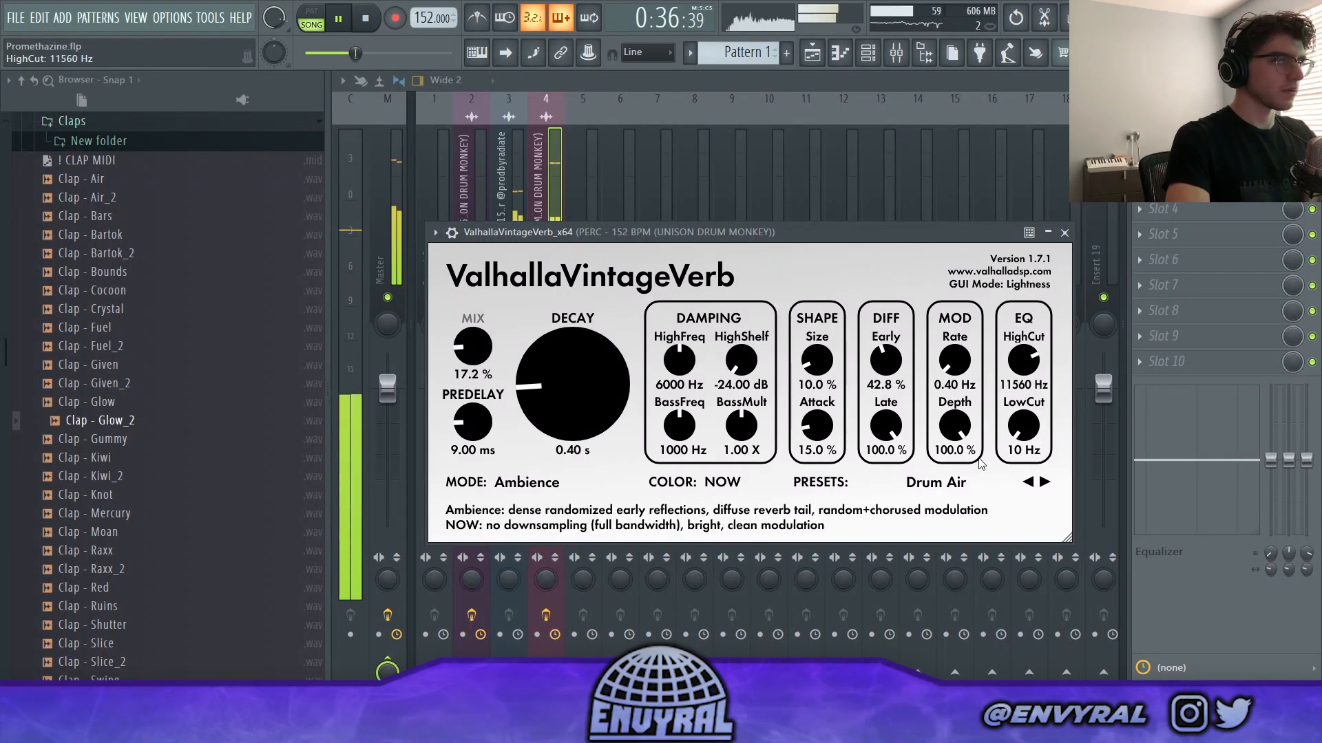
pyautogui.doubleClick(473, 347)
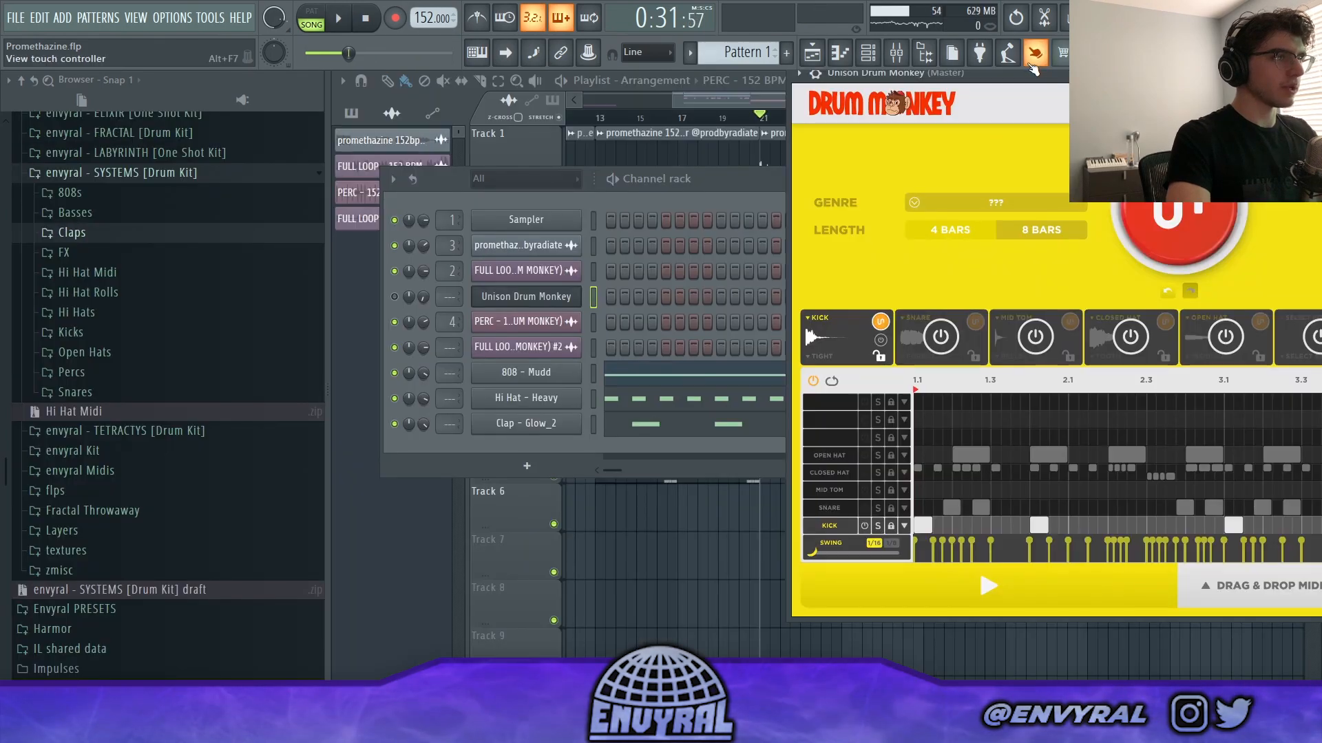
# Enable the snare pad in Unison Drum Monkey and load the Dismay snare sample on it
pyautogui.moveTo(1023, 81); pyautogui.dragTo(717, 114)
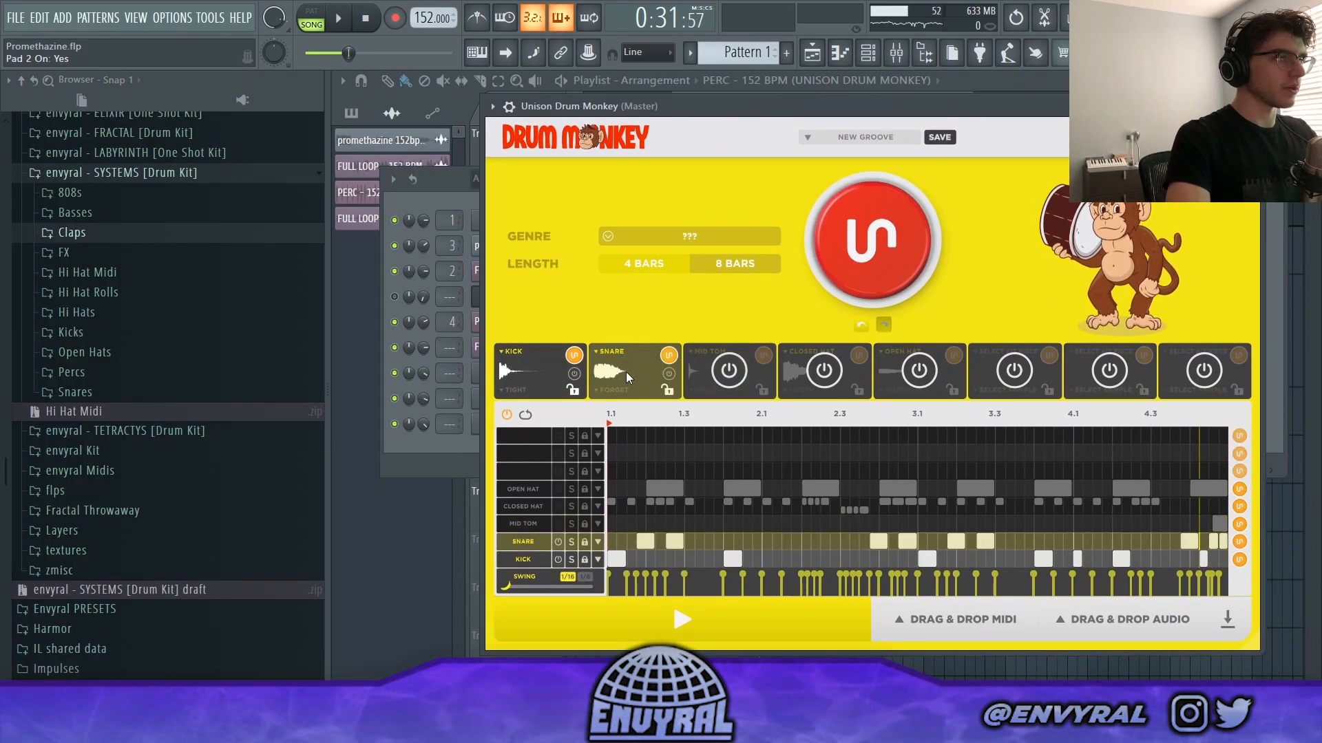
pyautogui.click(626, 372)
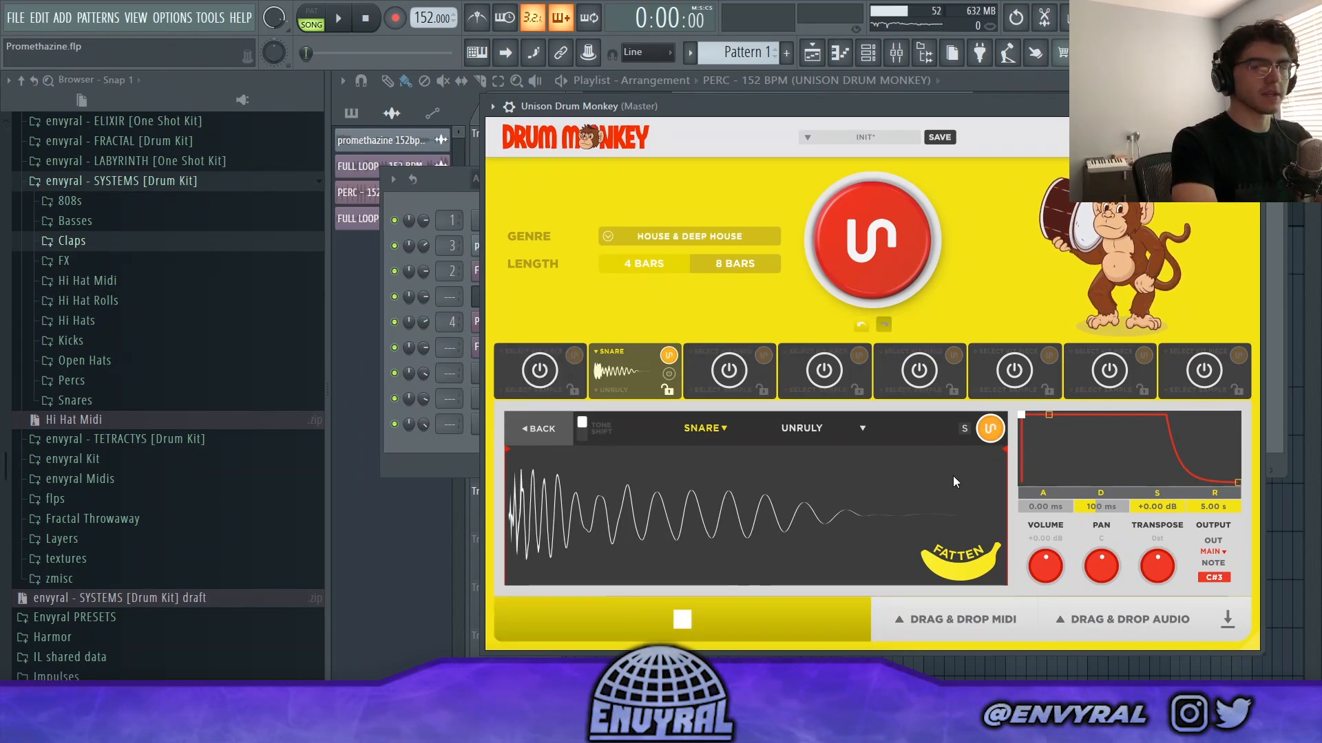
pyautogui.click(991, 433)
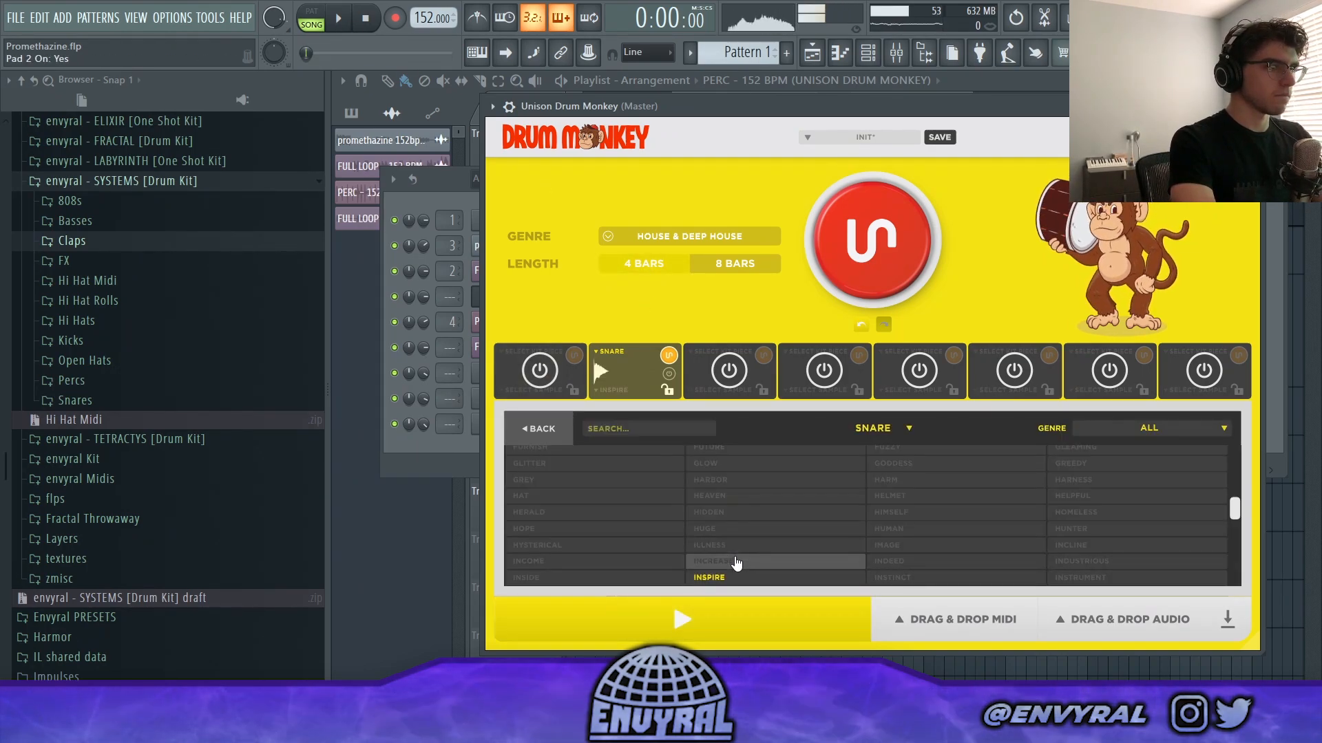
pyautogui.scroll(3, 736, 563)
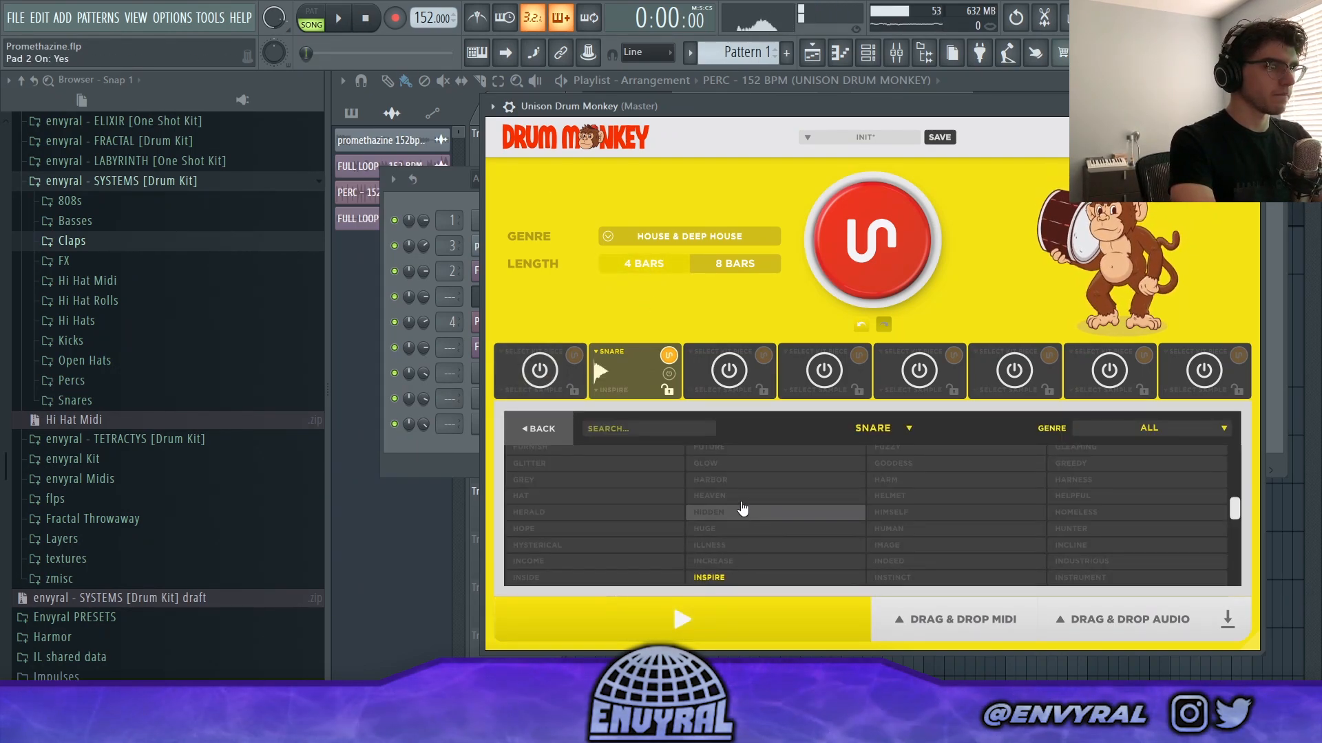
pyautogui.scroll(3, 689, 495)
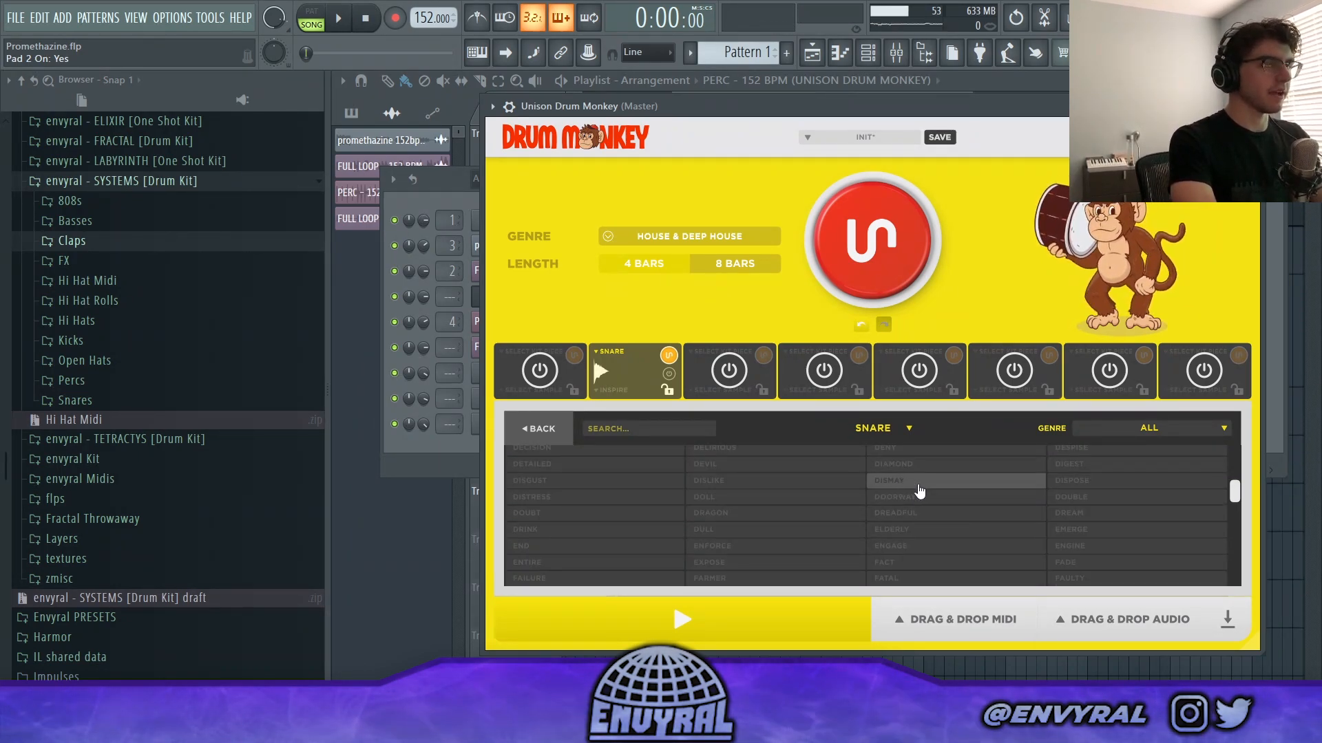
pyautogui.click(906, 486)
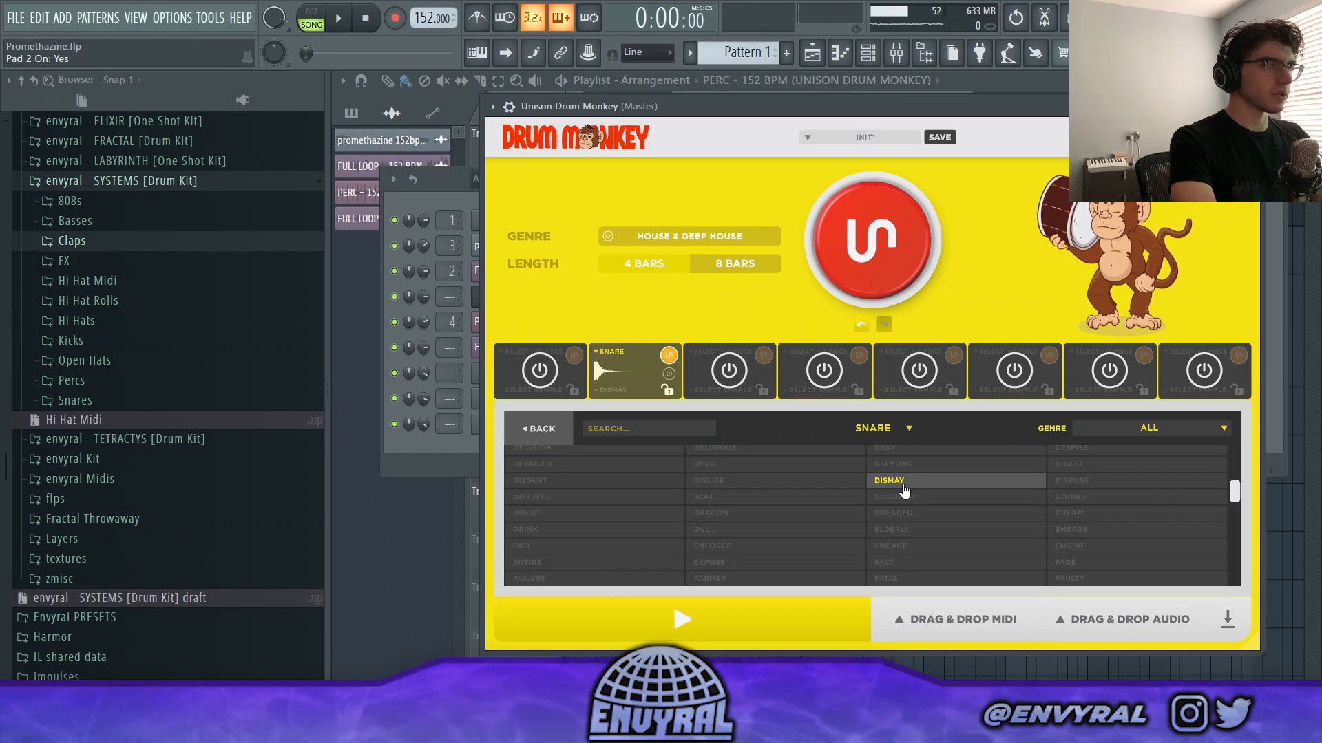
pyautogui.click(906, 486)
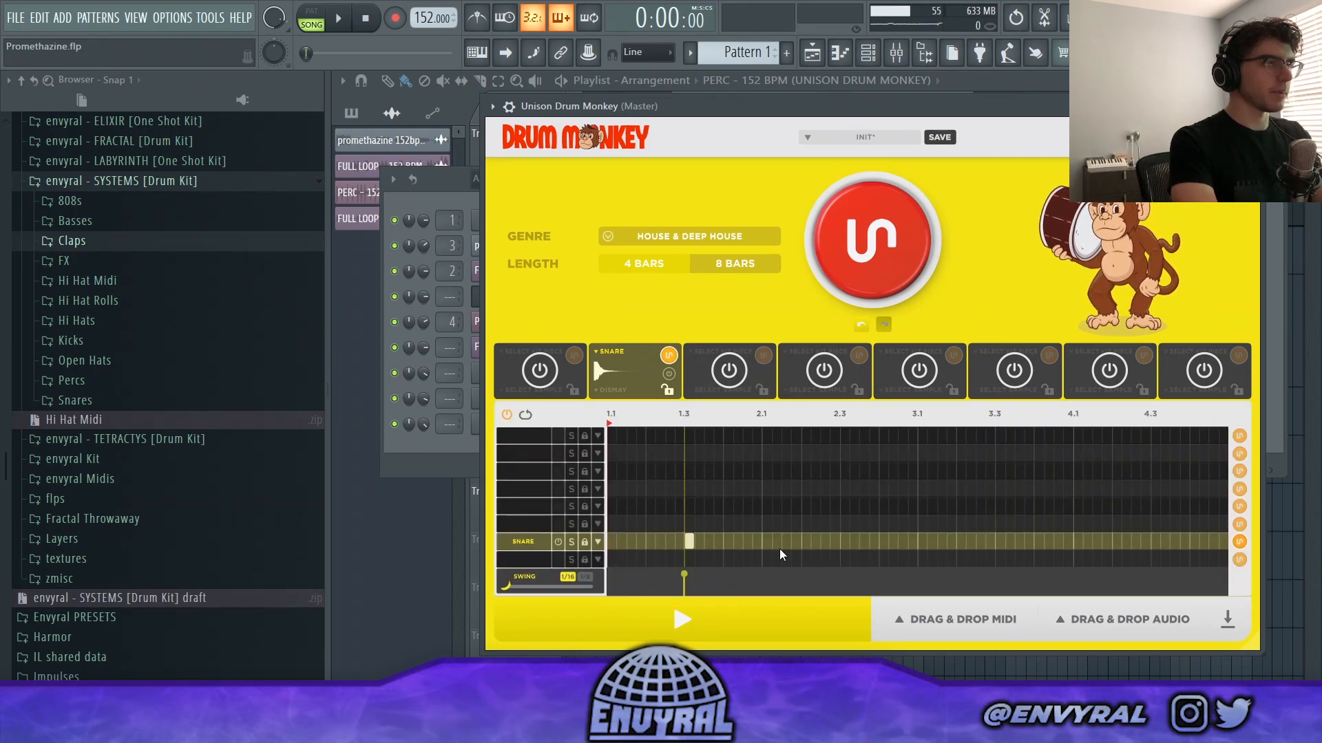
# Place Drum Monkey snare hits at 1.3, 2.3, 3.3 and 4.3 and play them with the song
pyautogui.click(845, 542)
pyautogui.click(341, 21)
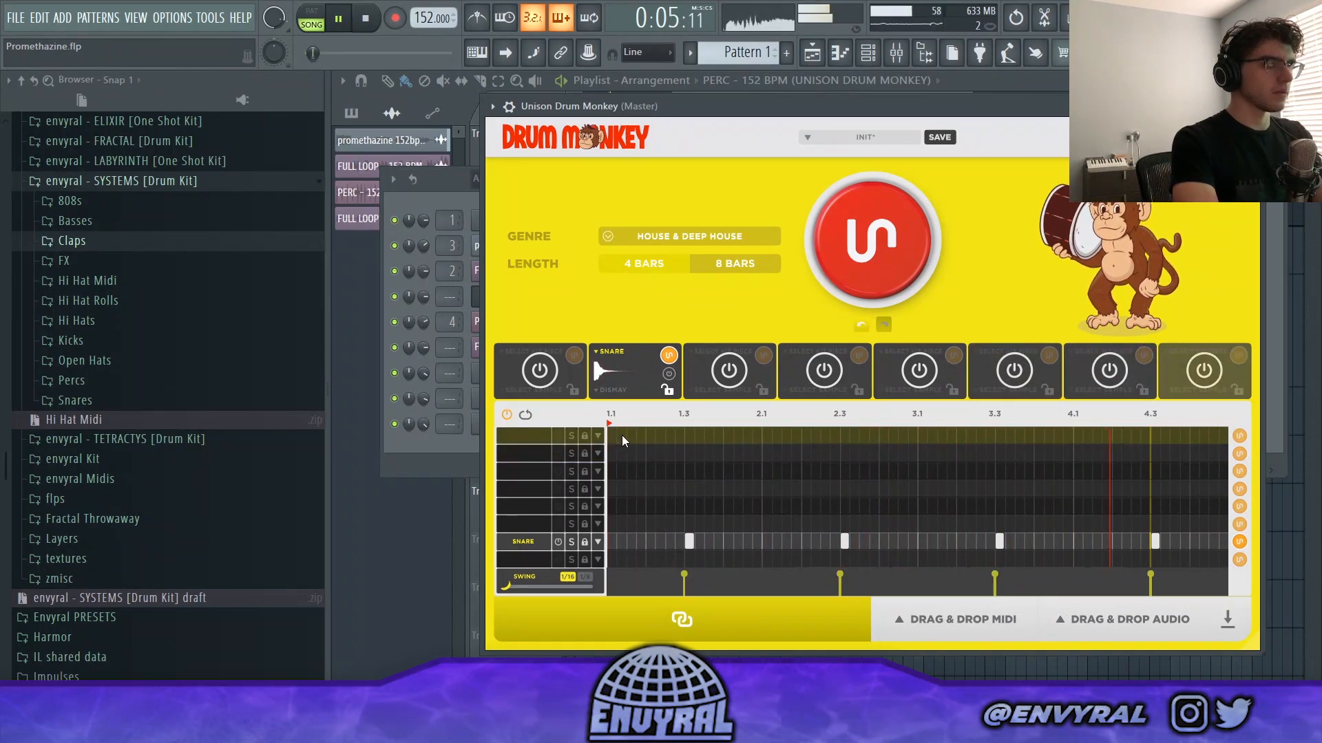
pyautogui.press('space')
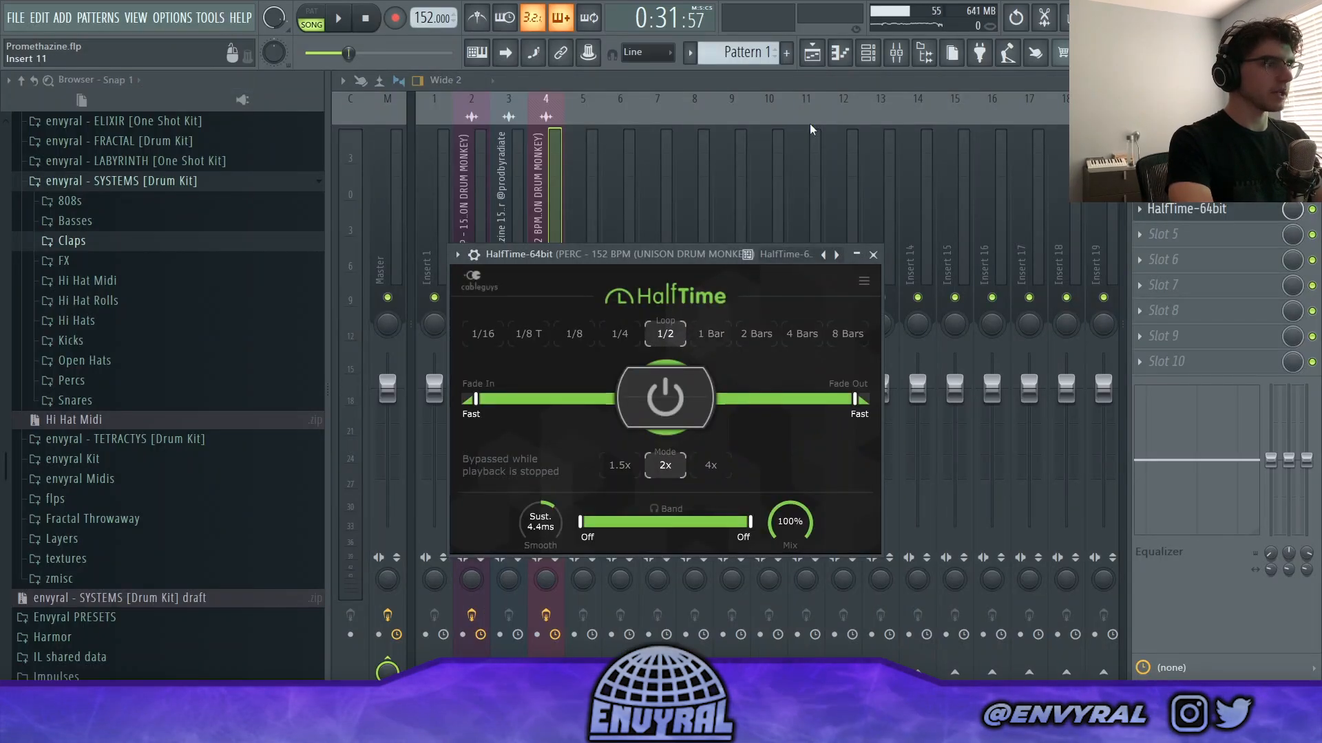
# Play the new section and lower the upper band limit of HalfTime on the perc's mixer insert
pyautogui.click(818, 51)
pyautogui.press('space')
pyautogui.click(896, 53)
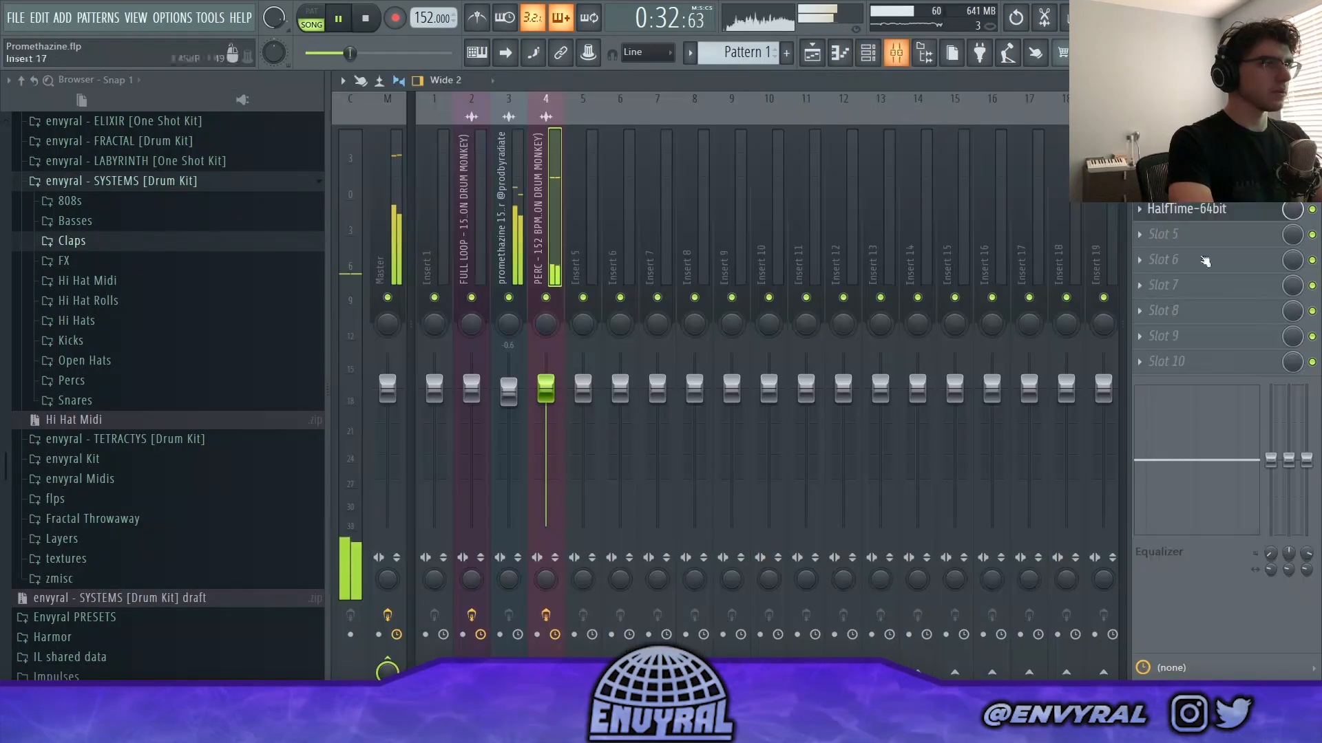
pyautogui.click(1247, 209)
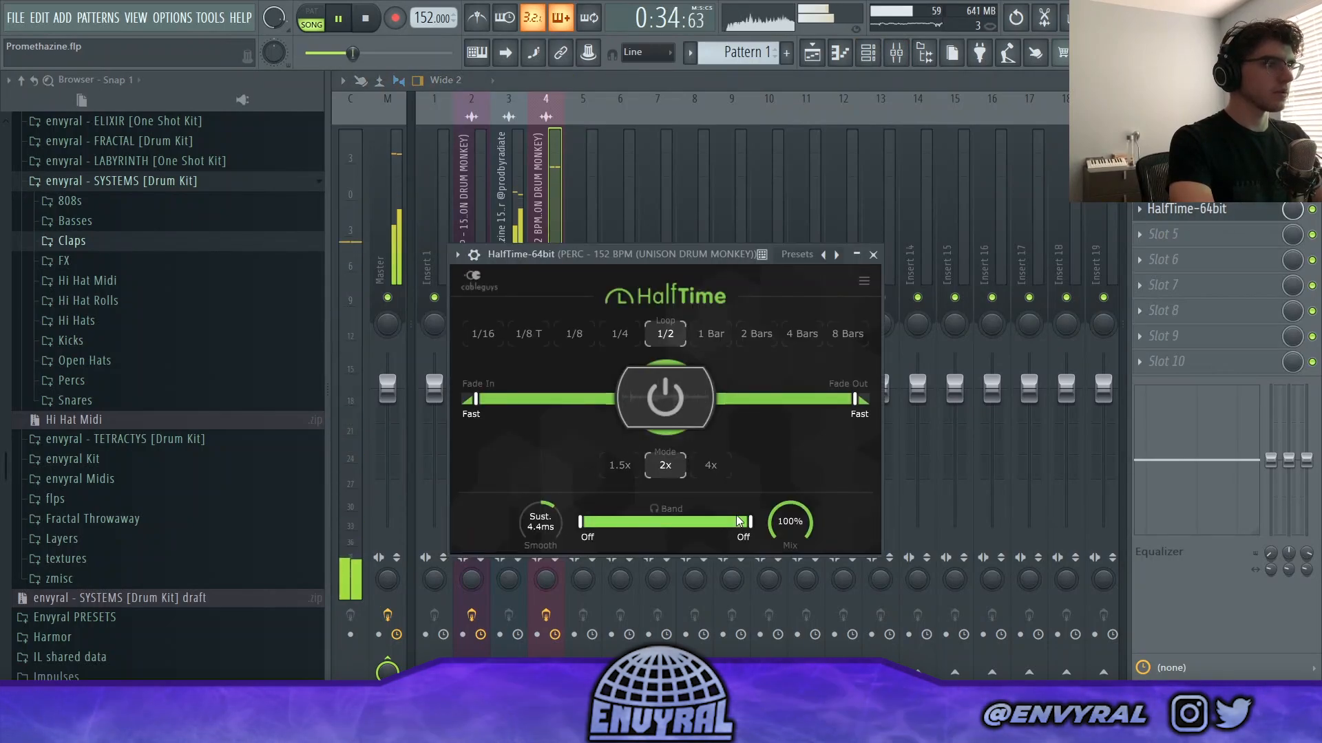
pyautogui.moveTo(738, 521); pyautogui.dragTo(580, 517)
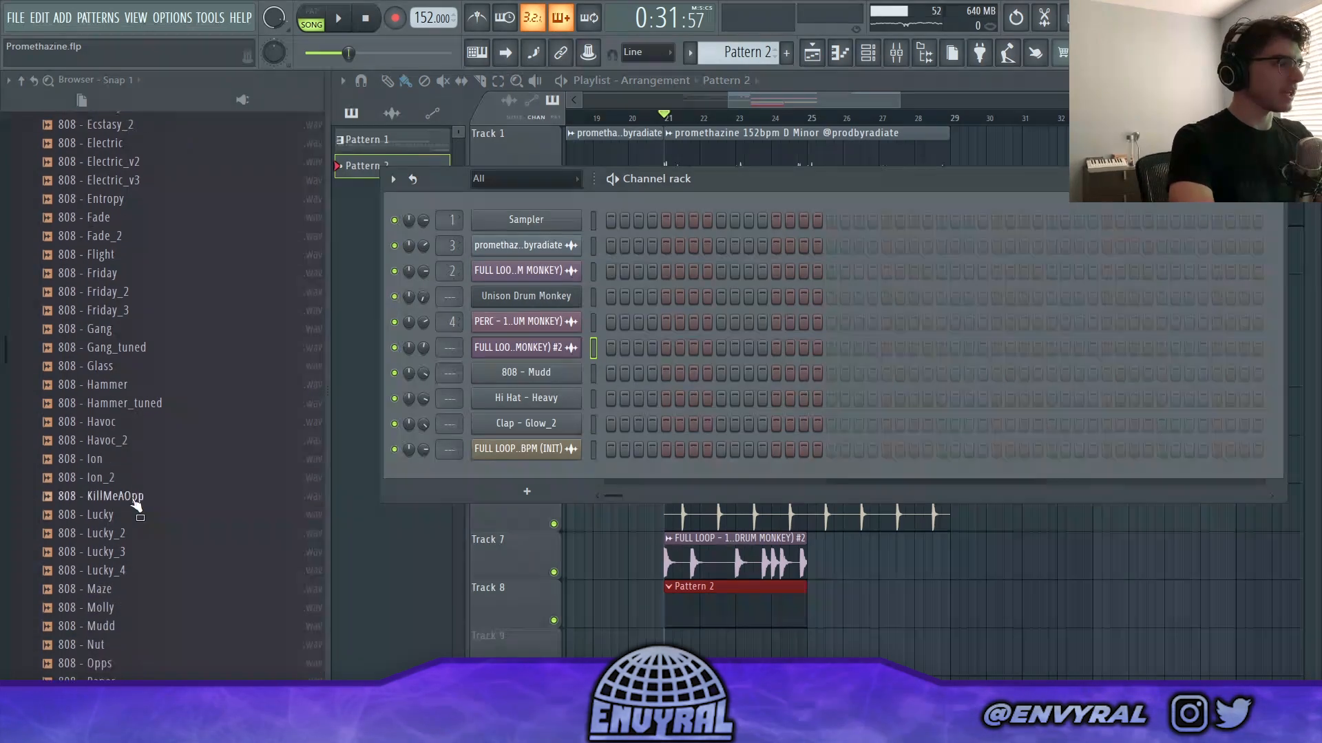
# Browse the 808 samples and add 808 - Electric_v3 to the channel rack for Pattern 2
pyautogui.scroll(-6, 134, 503)
pyautogui.scroll(-2, 134, 566)
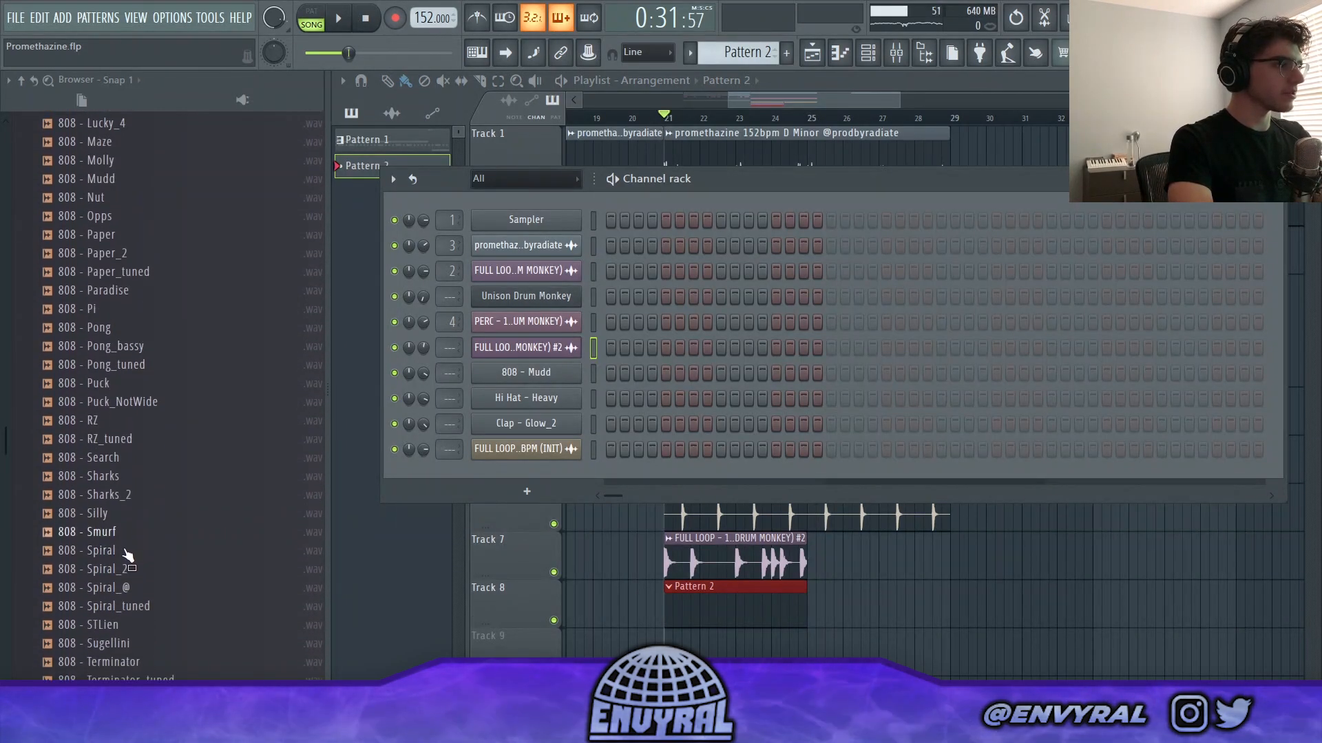
pyautogui.scroll(-4, 141, 662)
pyautogui.click(133, 551)
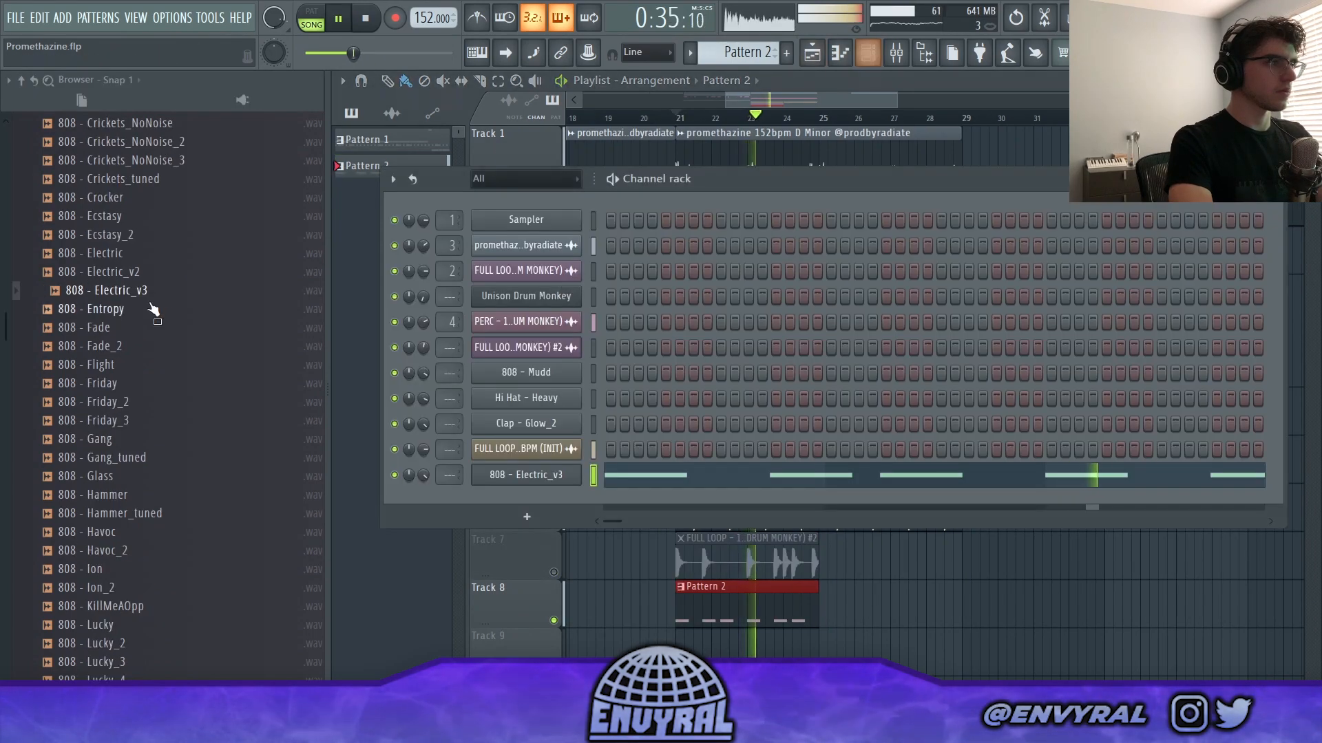
pyautogui.scroll(4, 154, 304)
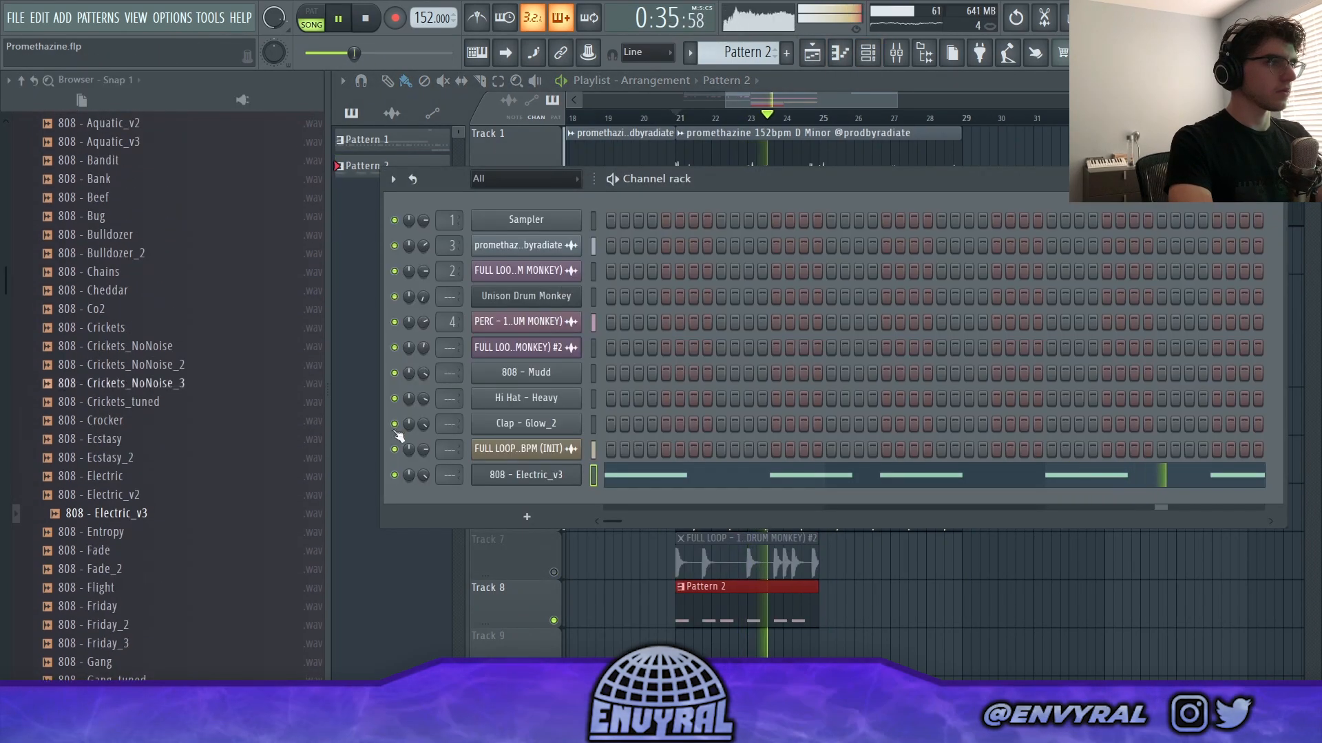
# Shorten the A5 note in bar 2 of the 808 - Electric_v3 part
pyautogui.click(561, 475)
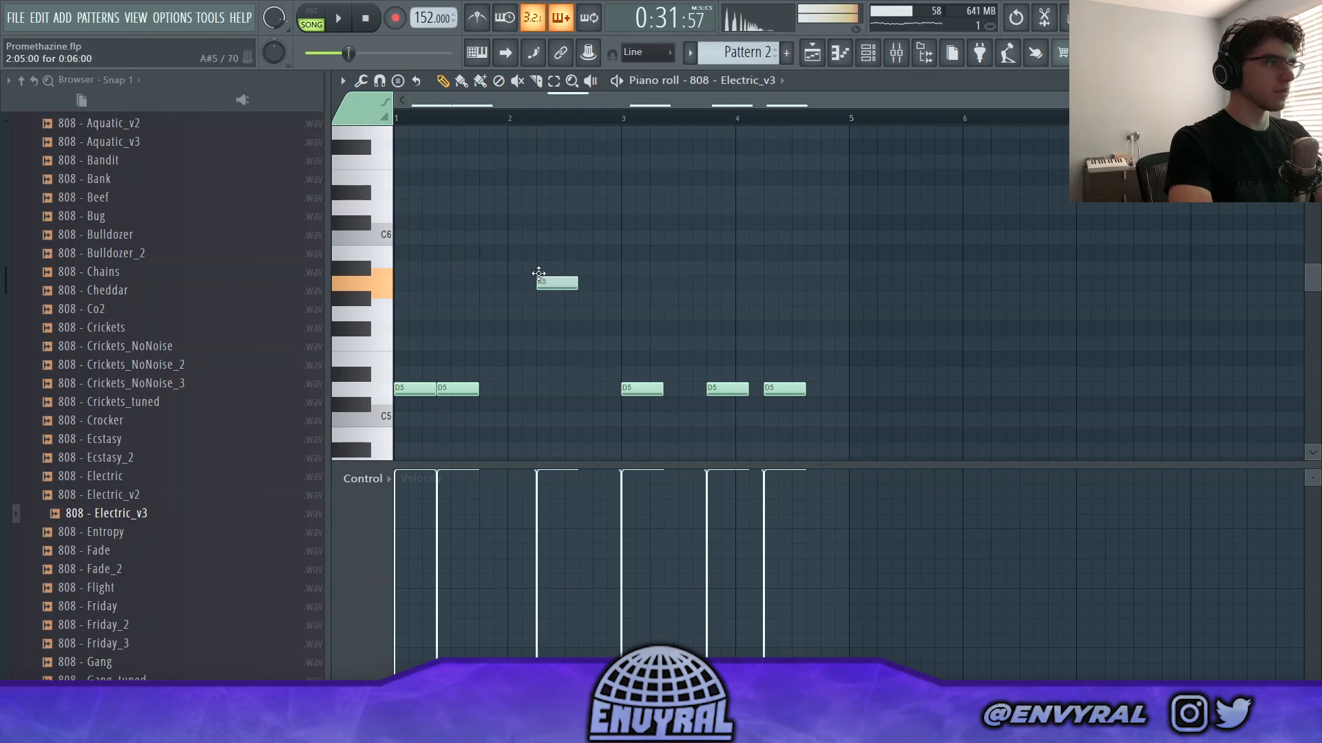
pyautogui.press('space')
pyautogui.moveTo(575, 283); pyautogui.dragTo(548, 284)
pyautogui.click(557, 283)
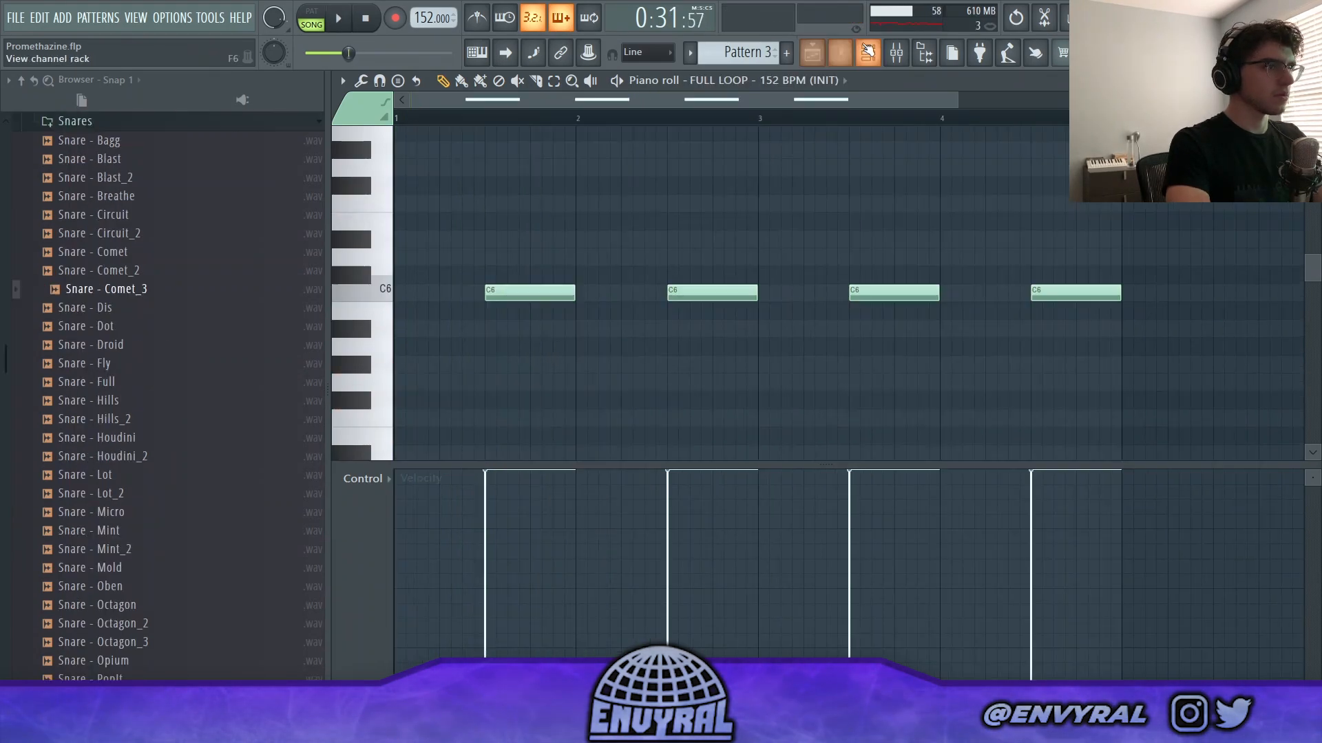
# Play the section and open the piano roll of the Snare - Comet_3 channel in Pattern 3
pyautogui.click(869, 52)
pyautogui.press('space')
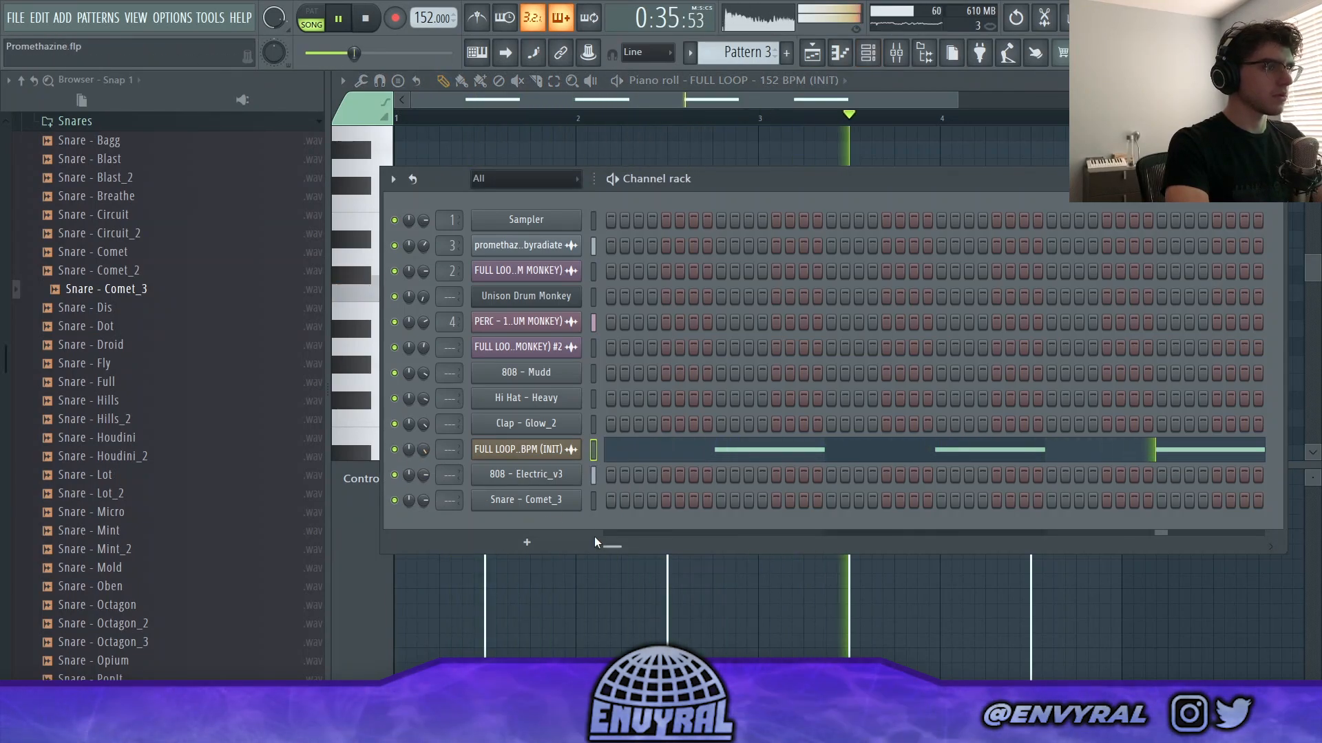
pyautogui.rightClick(571, 507)
pyautogui.click(613, 493)
pyautogui.rightClick(554, 498)
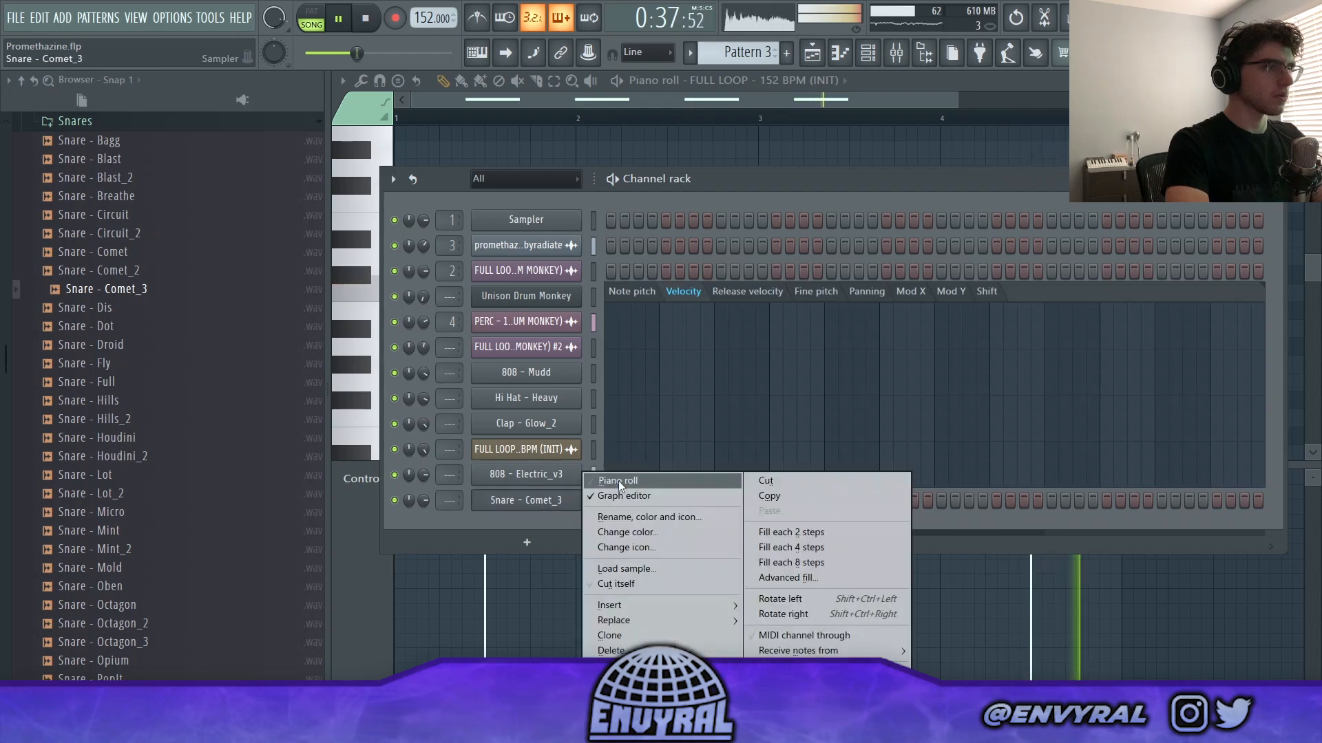
pyautogui.click(619, 480)
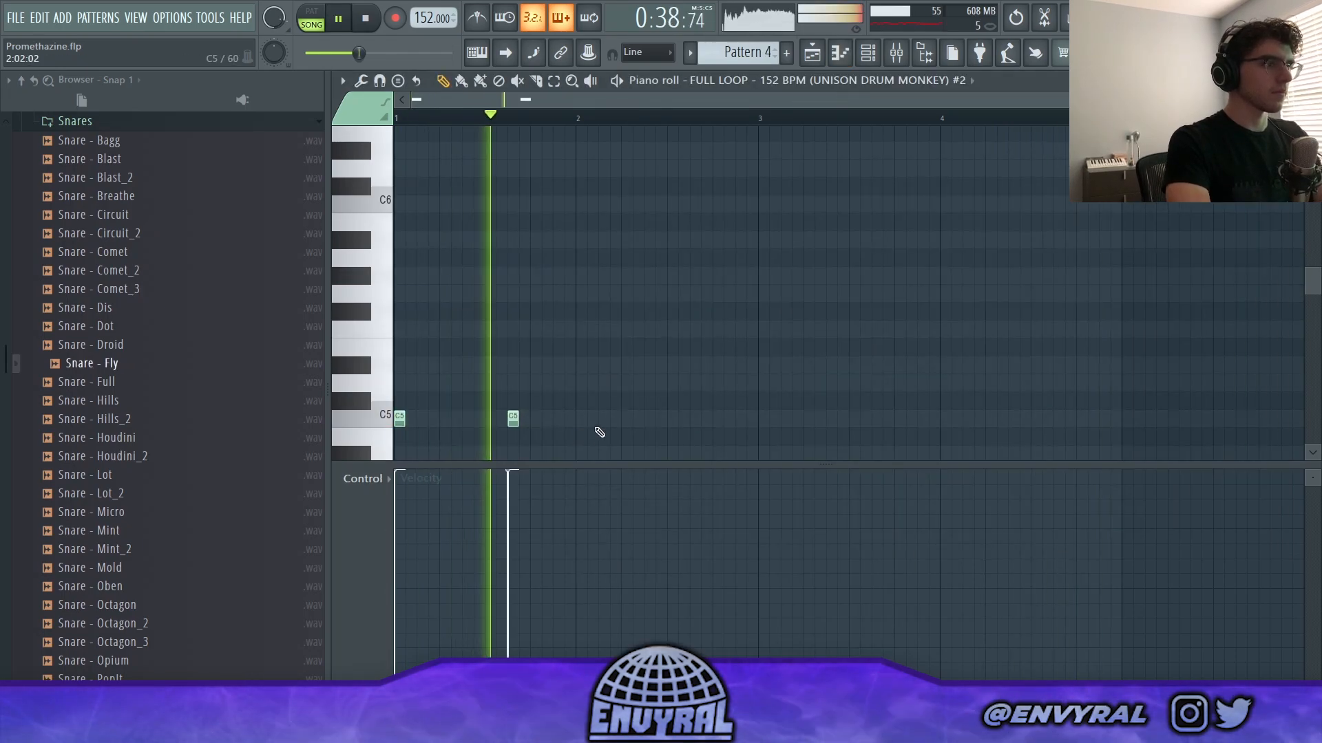
# Add C5 notes at steps 5 and 11 of bar 2 in Pattern 4 and duplicate the two-bar rhythm into bars 3 and 4
pyautogui.click(647, 419)
pyautogui.moveTo(732, 421); pyautogui.dragTo(625, 420)
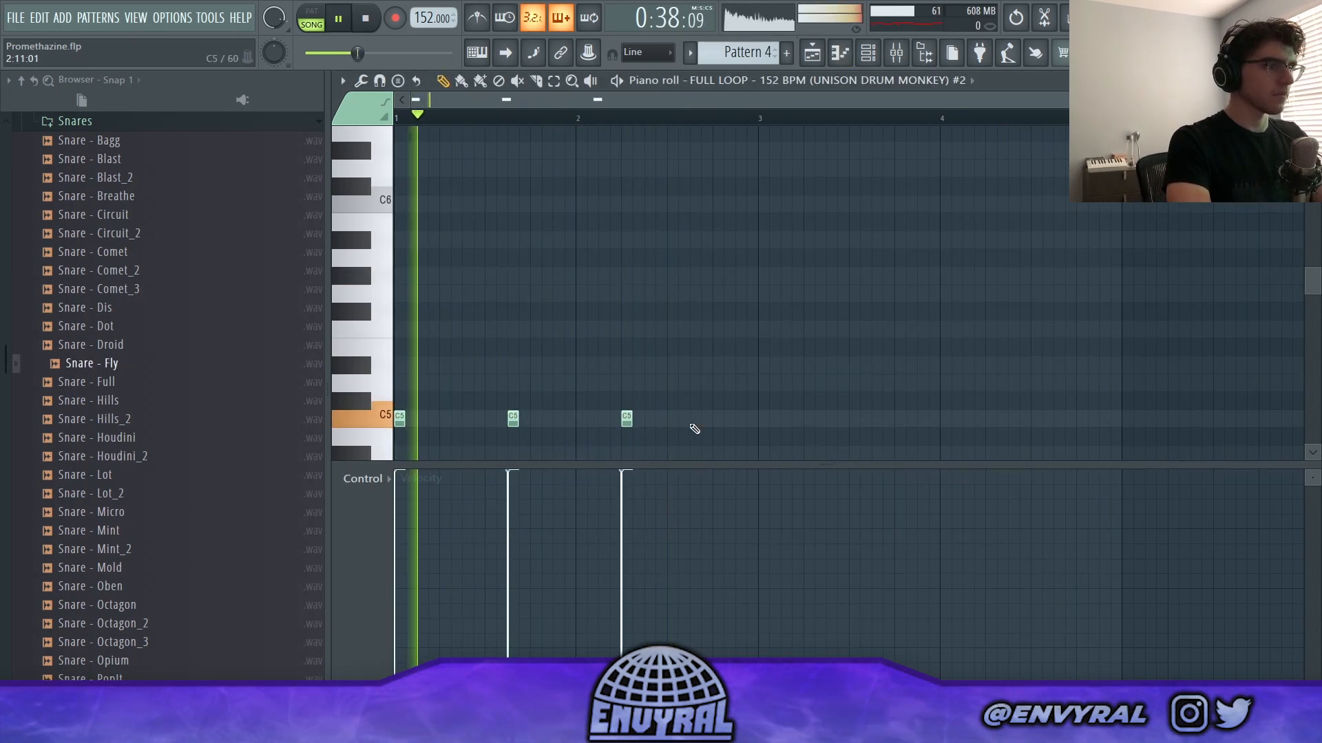
pyautogui.click(693, 421)
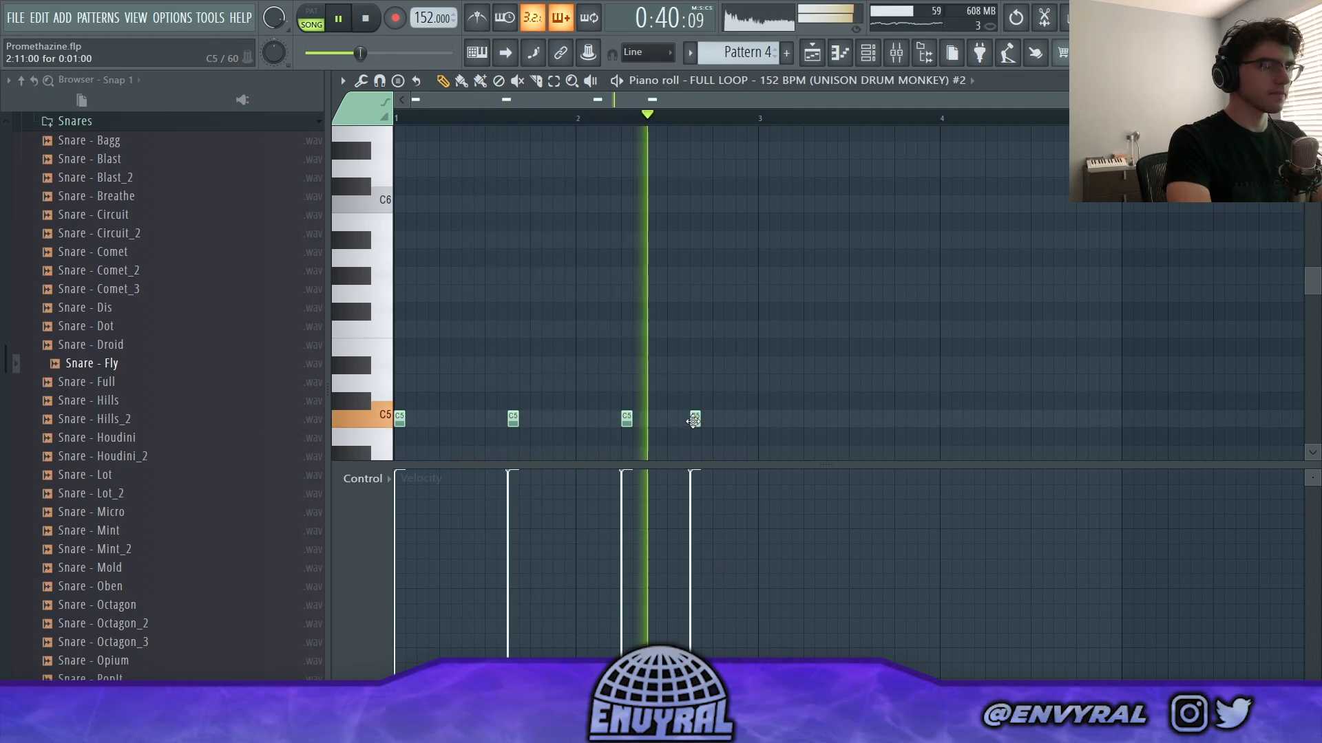
pyautogui.click(755, 419)
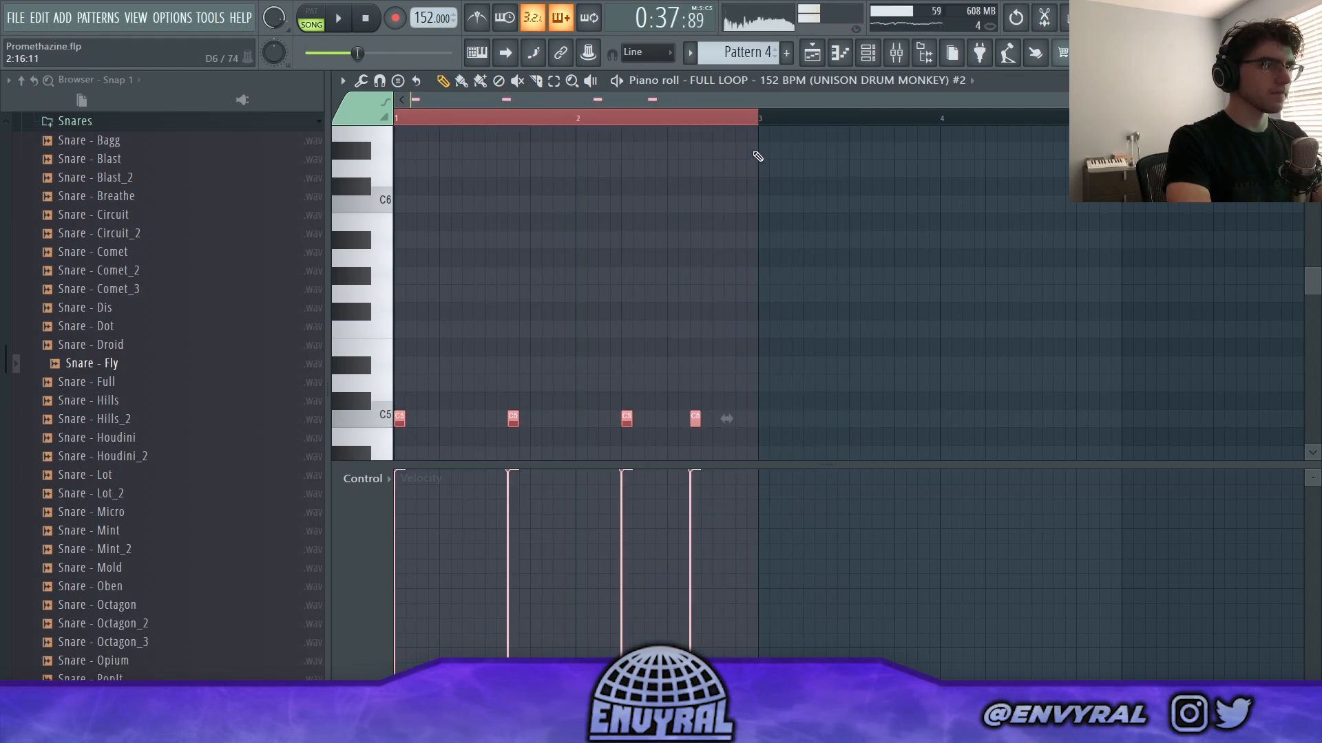
pyautogui.hotkey('ctrl', 'b')
pyautogui.hotkey('ctrl', 'd')
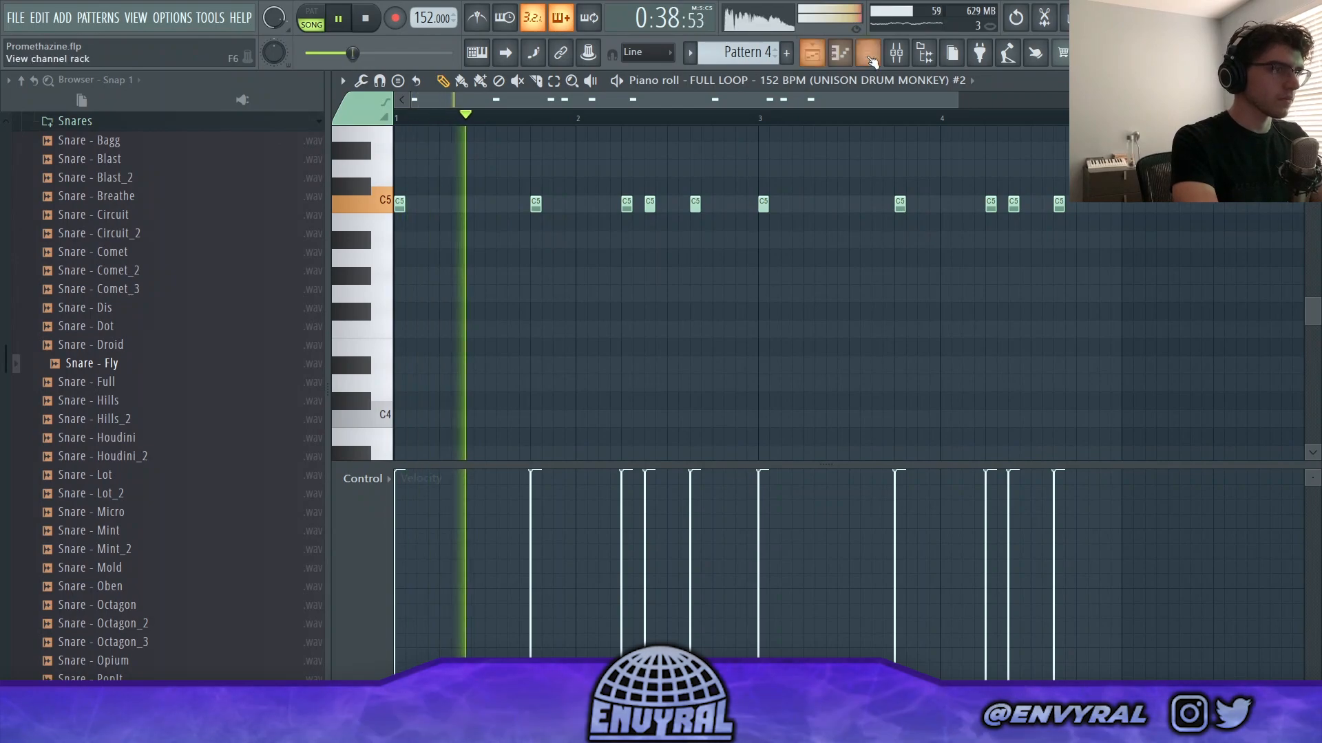
# Play the second section in the playlist, checking the perc, 808 and snare parts from bar 25 onward
pyautogui.press('F6')
pyautogui.click(813, 53)
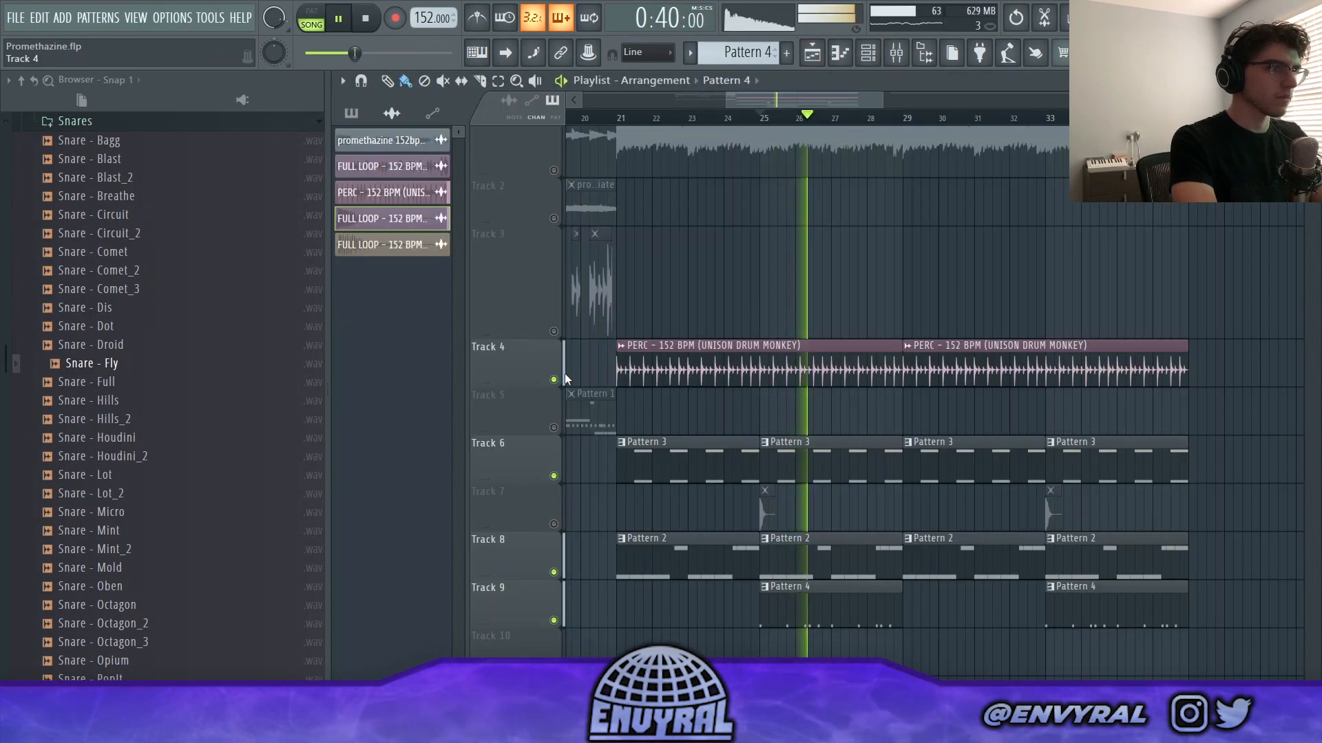
pyautogui.doubleClick(680, 375)
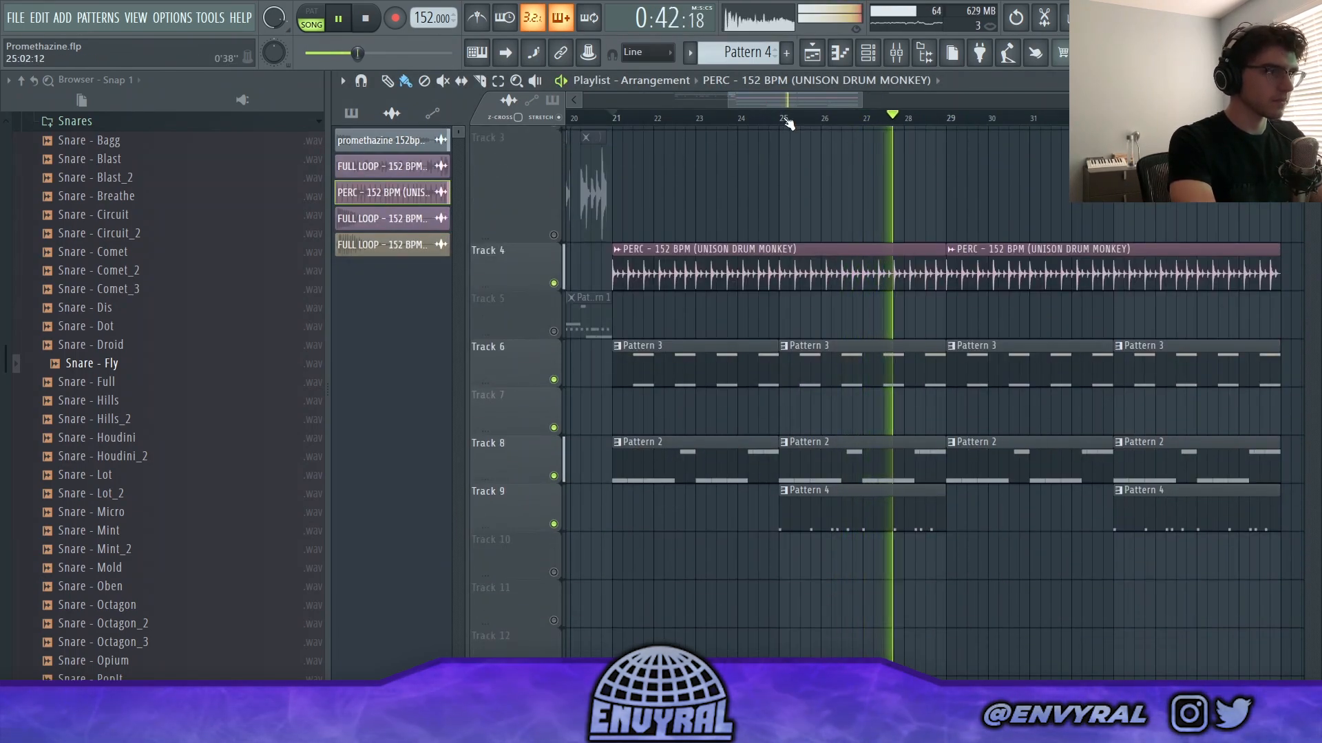
pyautogui.scroll(-2, 788, 123)
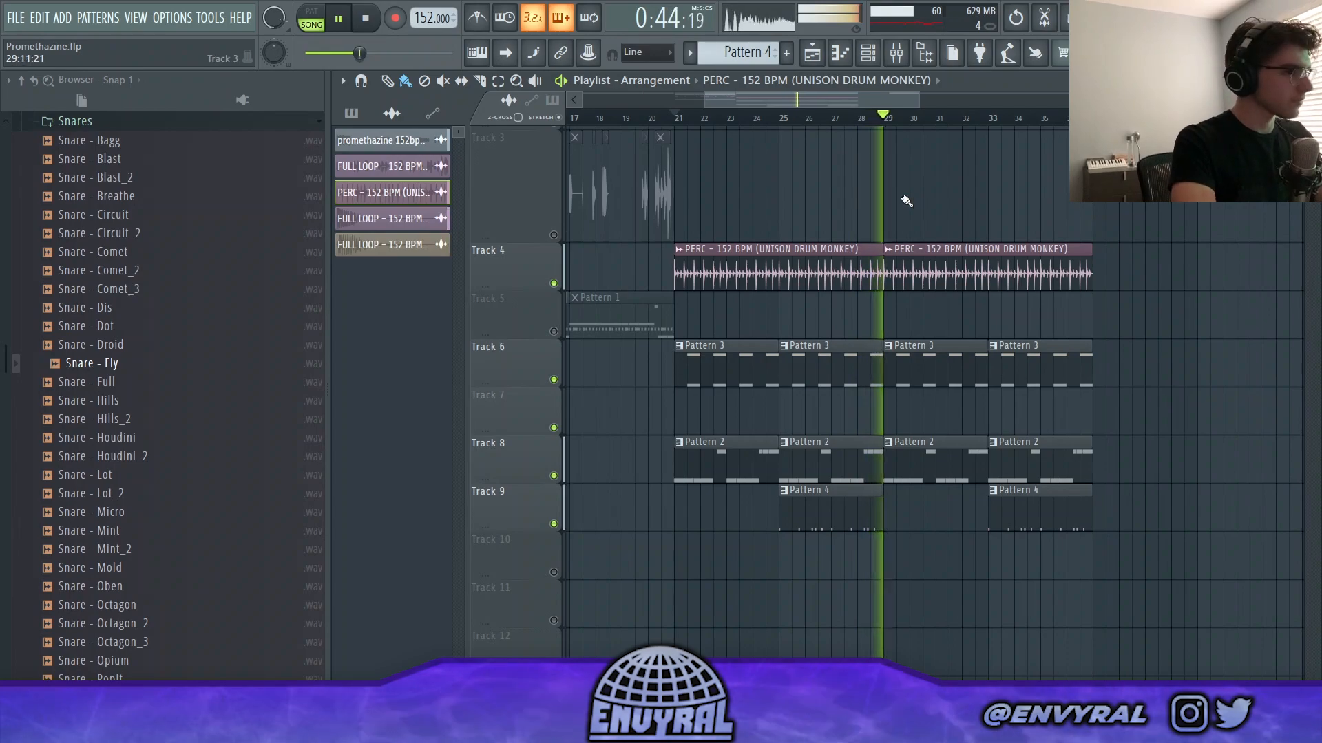
pyautogui.scroll(3, 881, 189)
# Create Pattern 5 and open the Hi Hat - Heavy channel from the channel rack
pyautogui.click(786, 52)
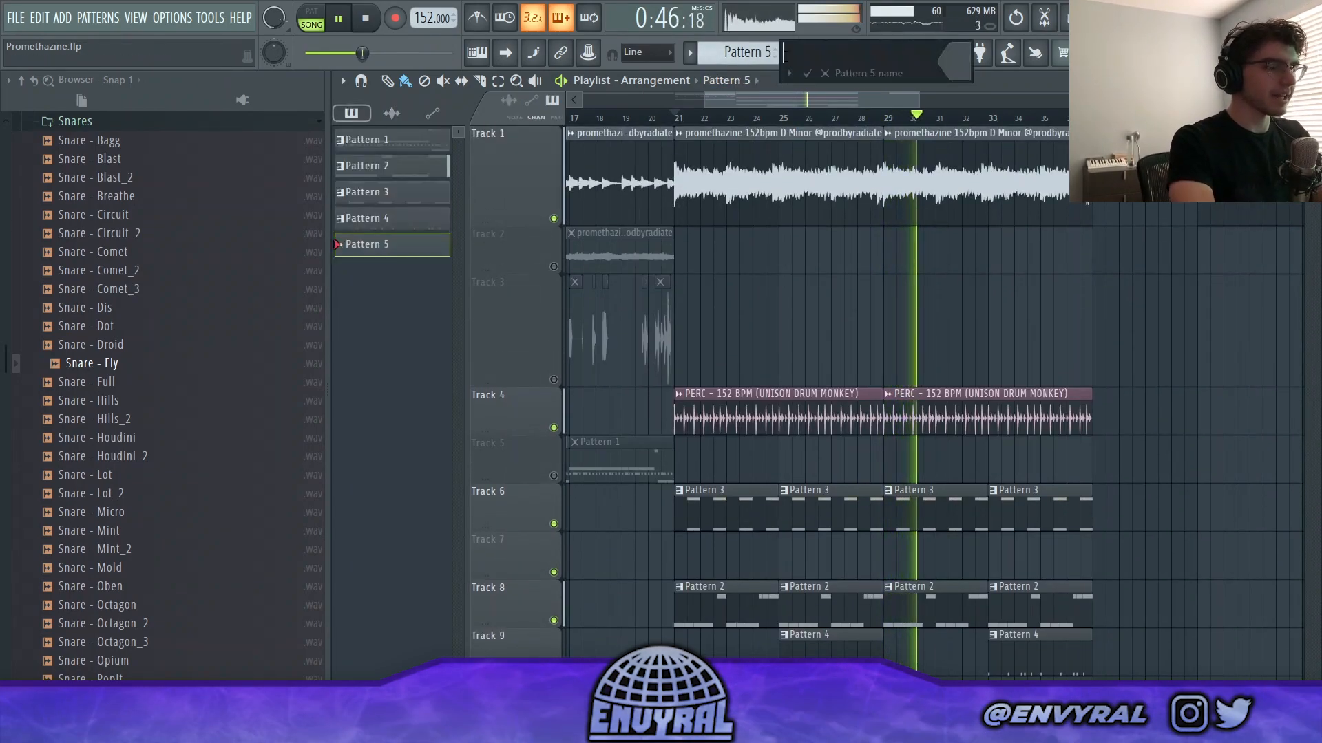
pyautogui.moveTo(929, 549); pyautogui.dragTo(1092, 550)
pyautogui.press('space')
pyautogui.click(868, 52)
pyautogui.click(556, 465)
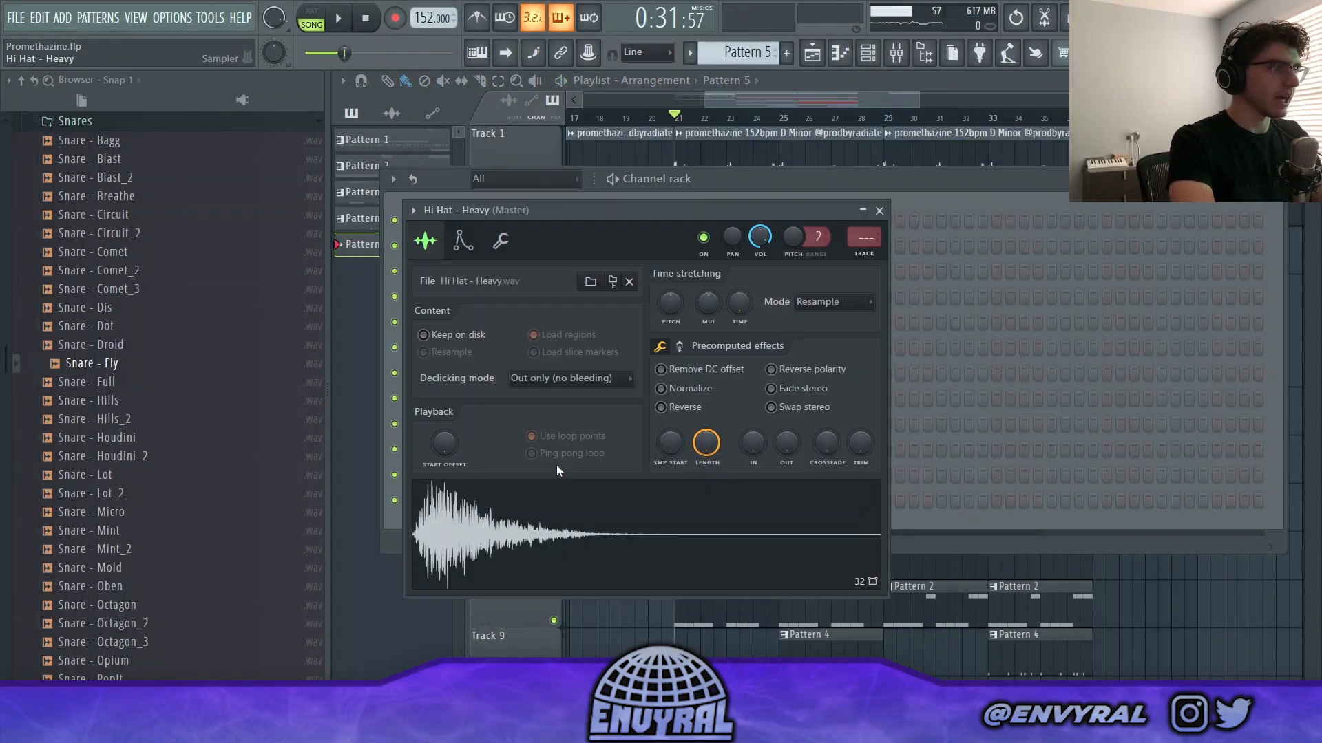
# Fill the Hi Hat - Heavy part in Pattern 5 with repeated three-hit C5 groups and duplicate them through bar 8
pyautogui.moveTo(610, 399); pyautogui.dragTo(666, 406)
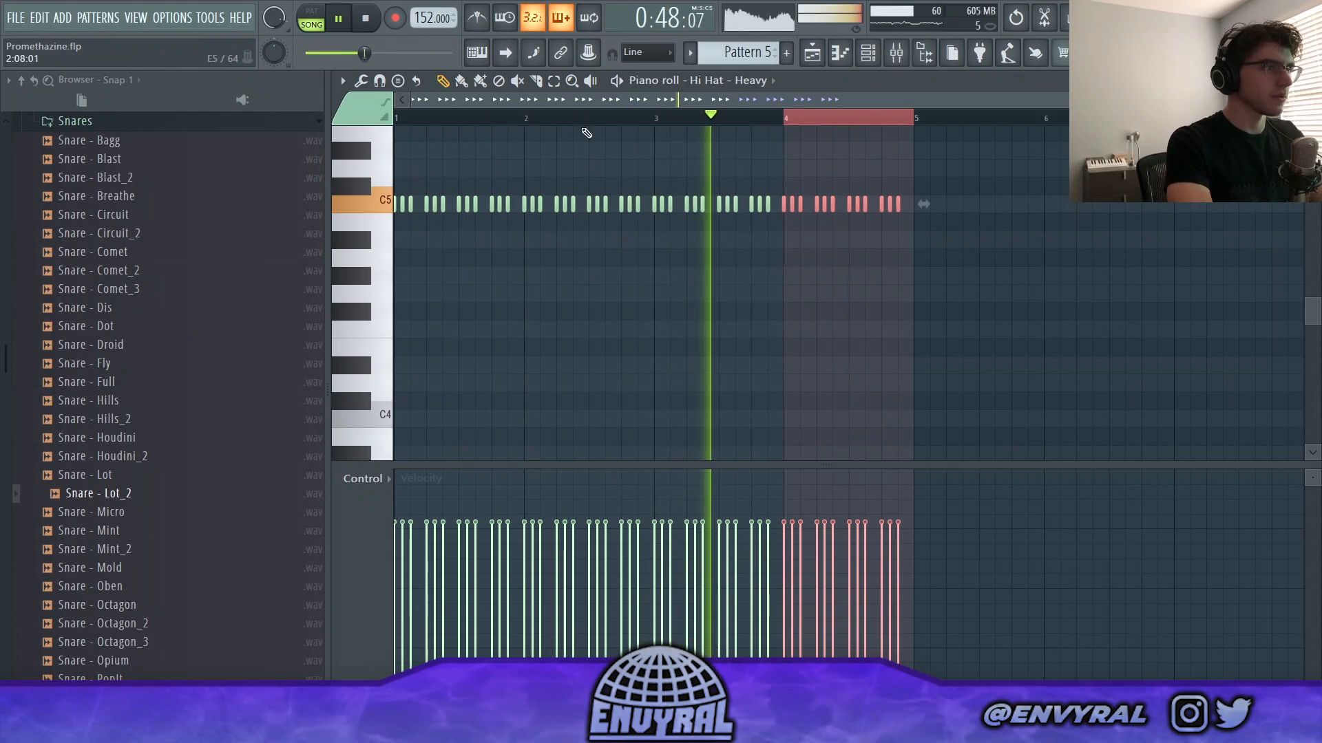
pyautogui.scroll(-1, 614, 118)
pyautogui.hotkey('ctrl', 'b')
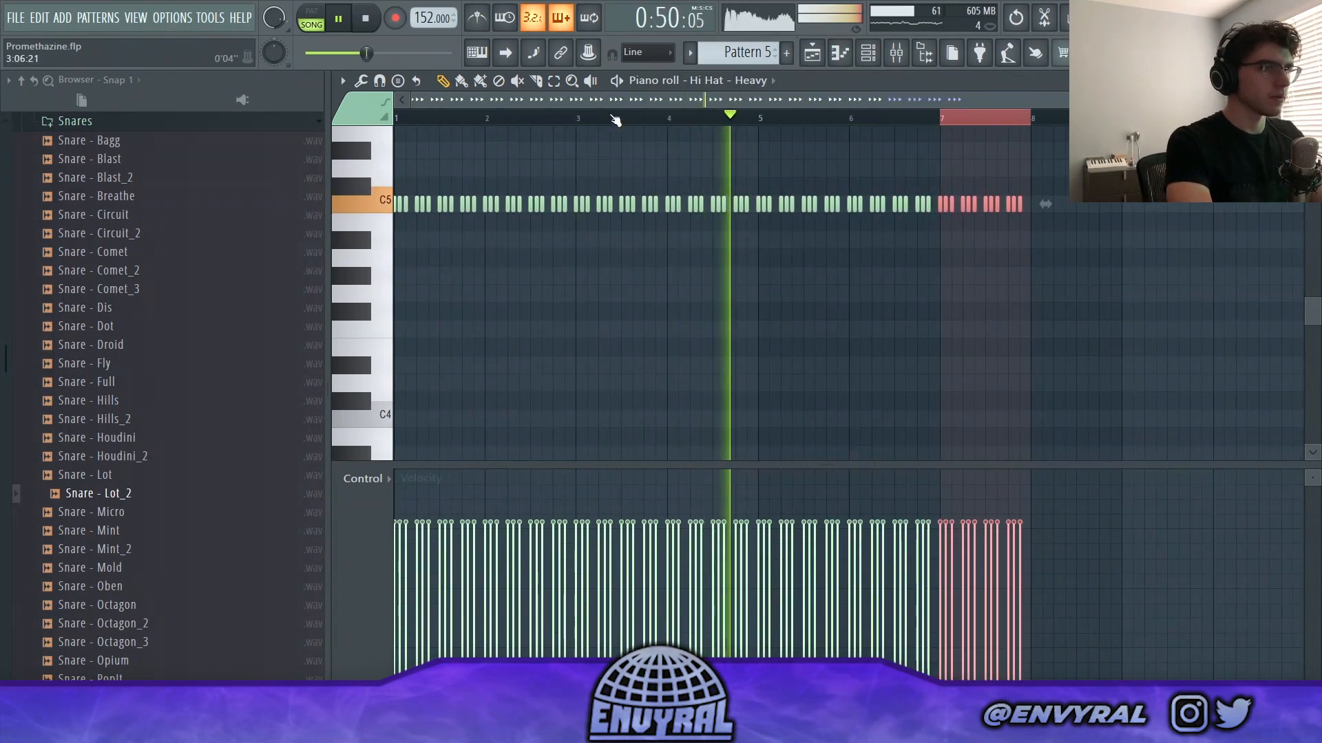
pyautogui.hotkey('ctrl', 'b')
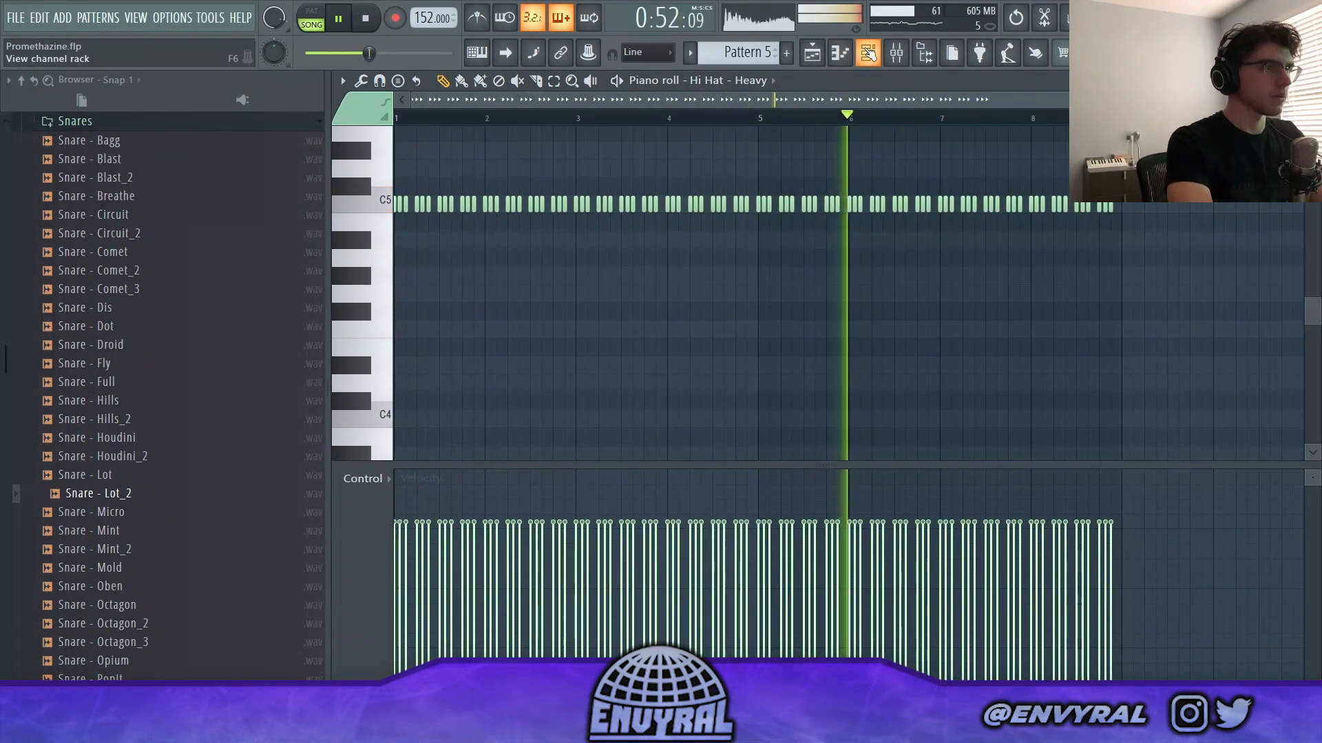
pyautogui.press('F6')
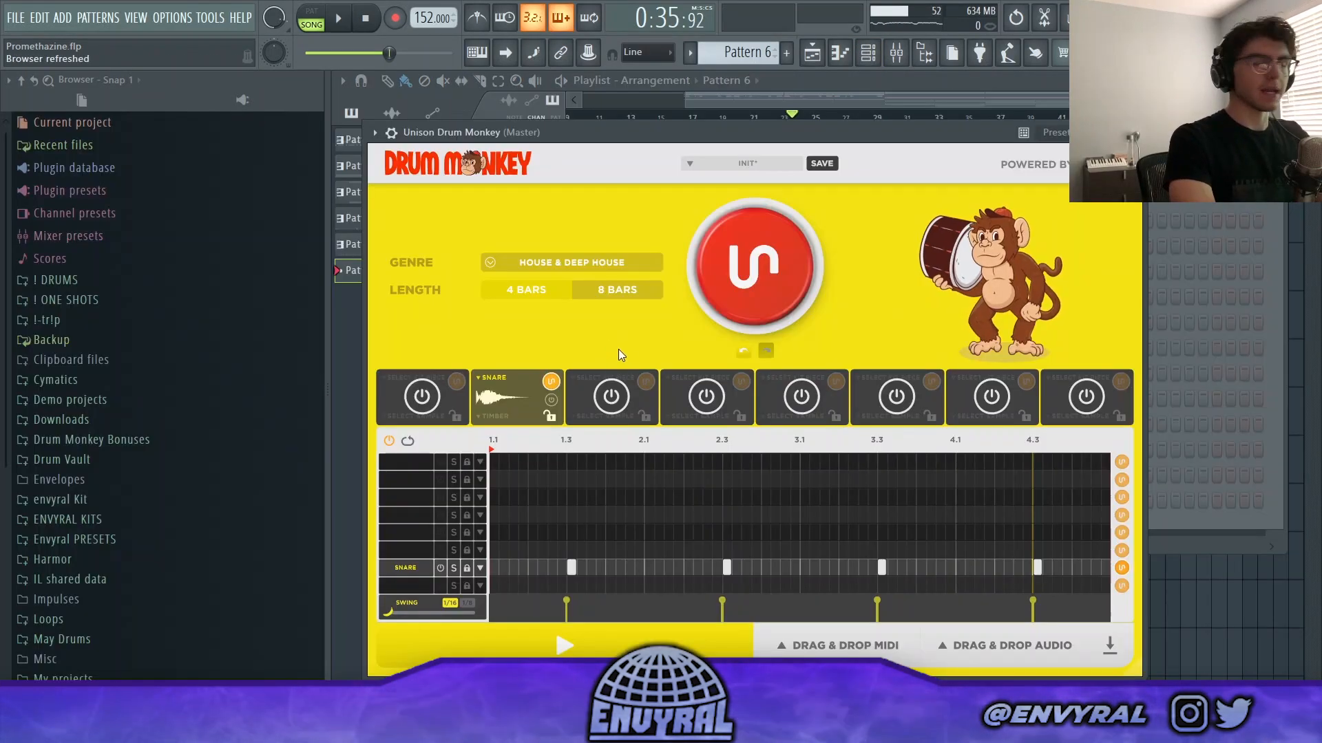
# Set Unison Drum Monkey's genre to Jazz and place short hits from its exported loop on Track 10 at bars 25 and 27
pyautogui.click(582, 261)
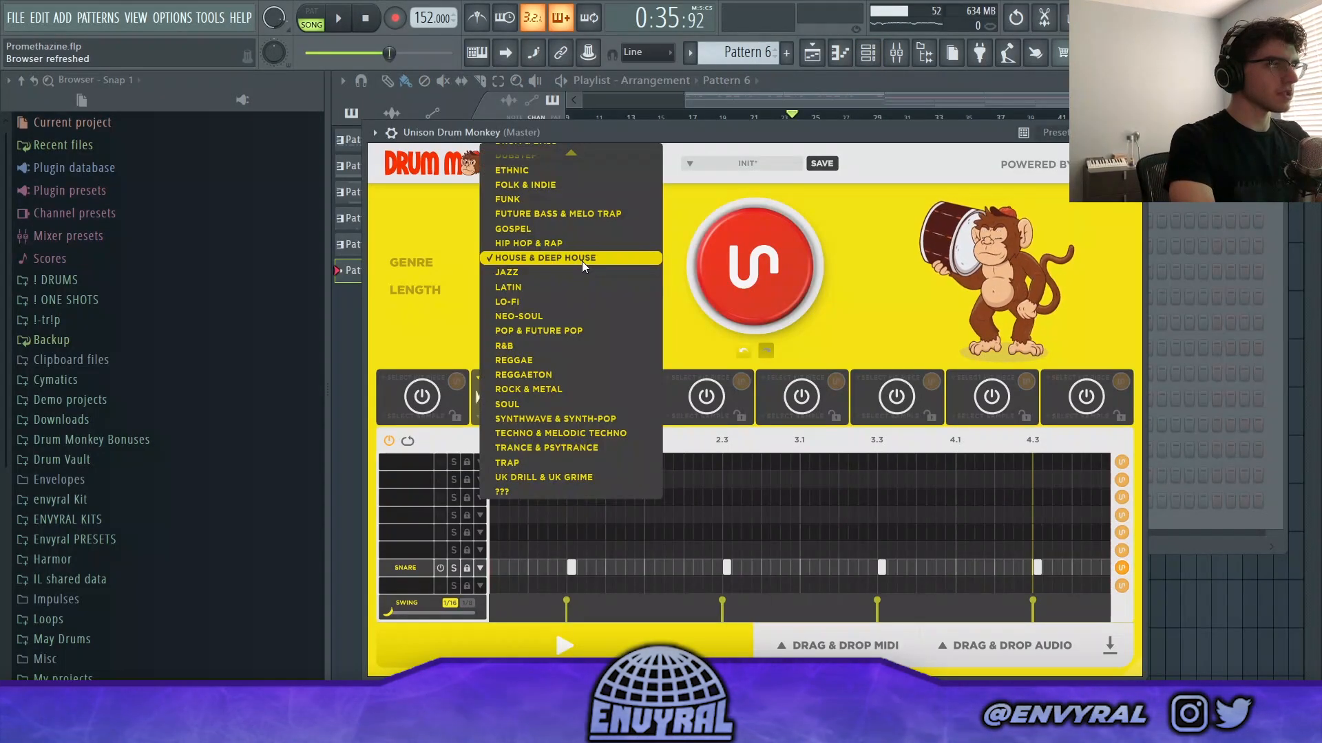
pyautogui.click(547, 273)
pyautogui.click(465, 402)
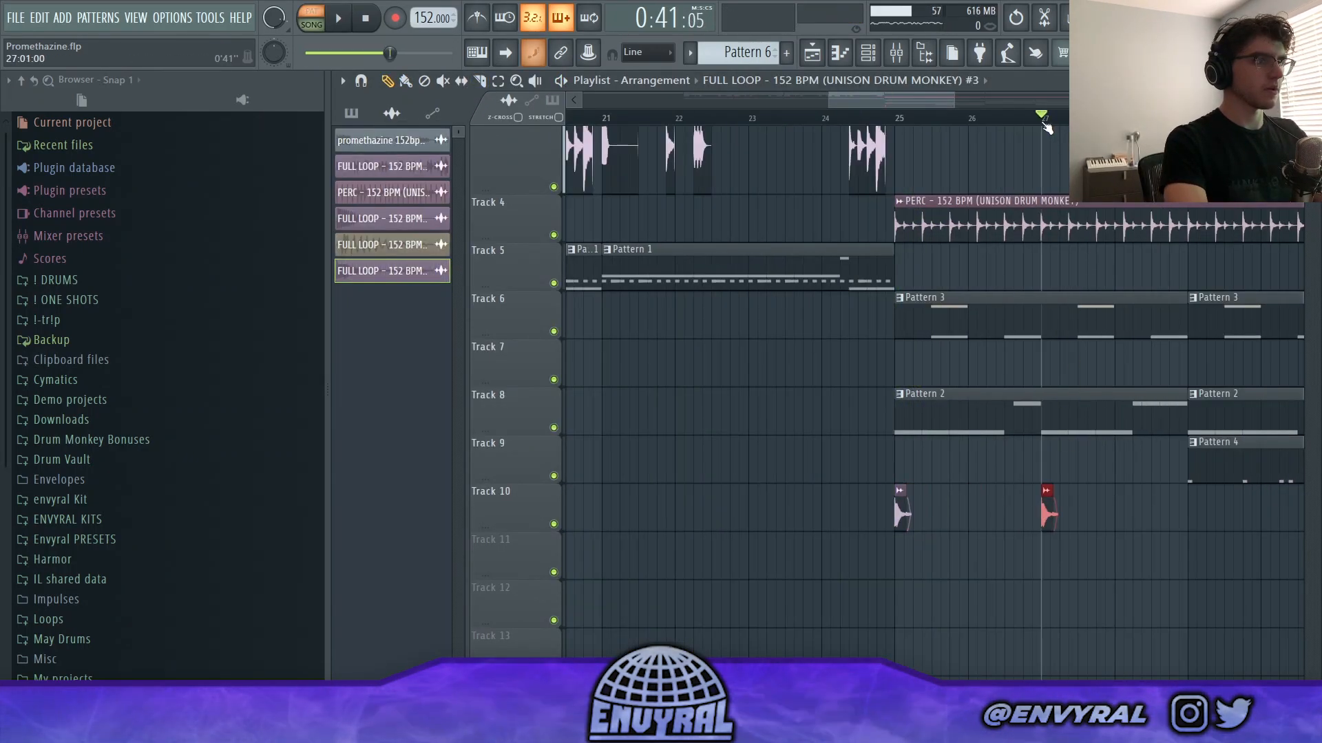
# Add another hit just after bar 27 on Track 10 and repeat the group of hits from bars 29, 33 and 37
pyautogui.scroll(2, 1047, 124)
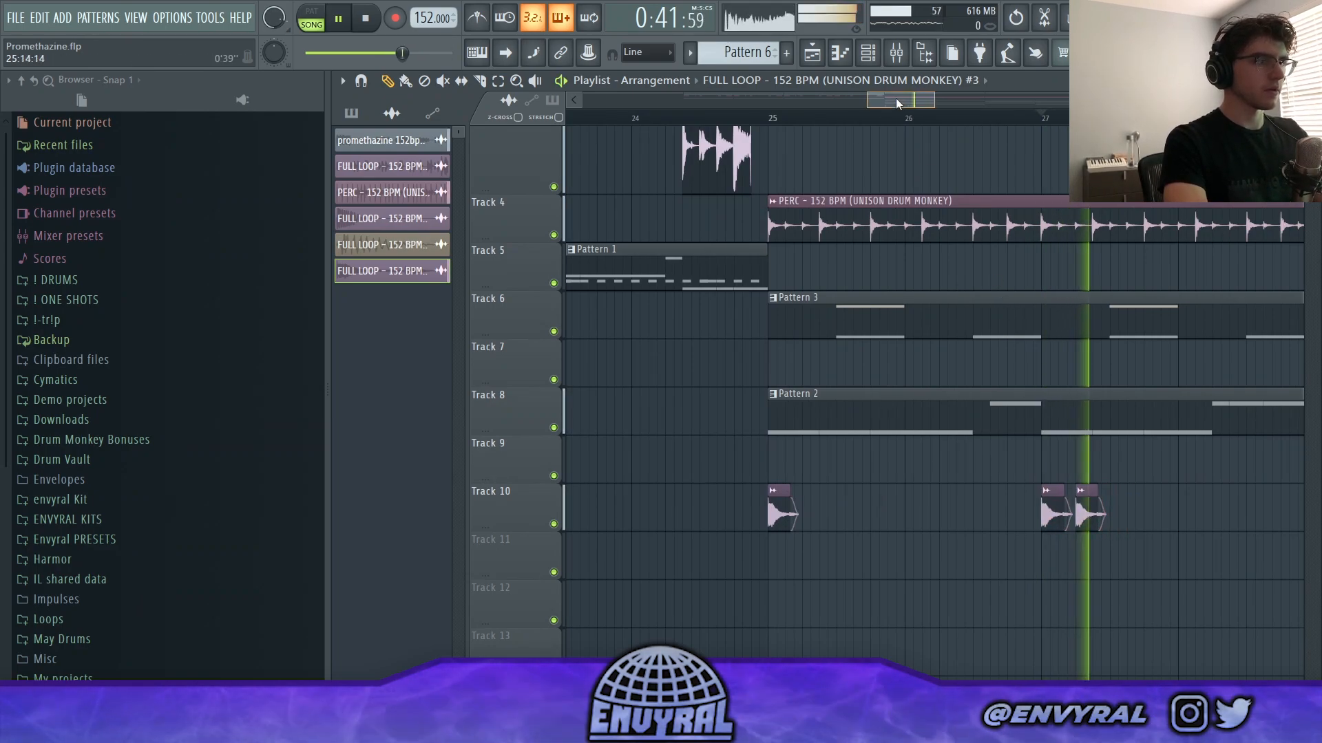
pyautogui.moveTo(896, 100); pyautogui.dragTo(919, 101)
pyautogui.scroll(-2, 842, 118)
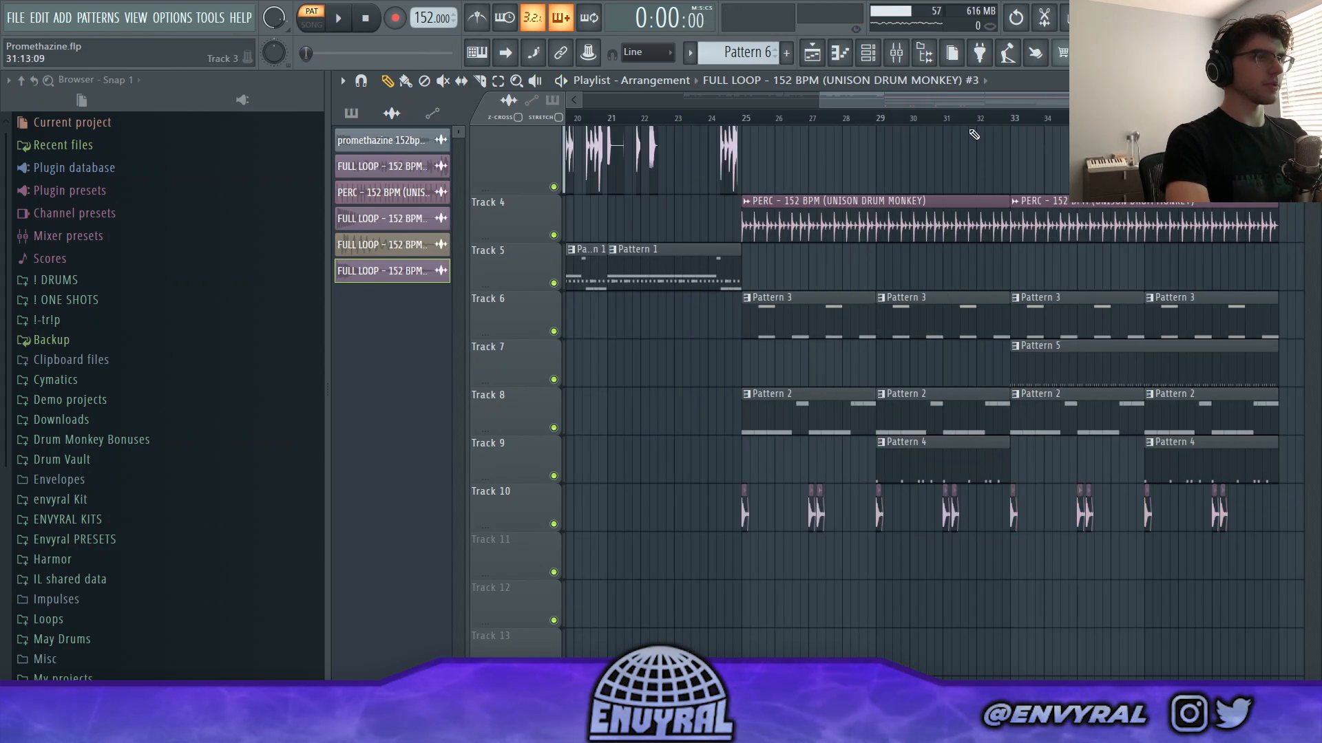
# Play the arrangement from about bar 31 and review the channel rack routing, mixer levels and track layout
pyautogui.click(972, 122)
pyautogui.press('space')
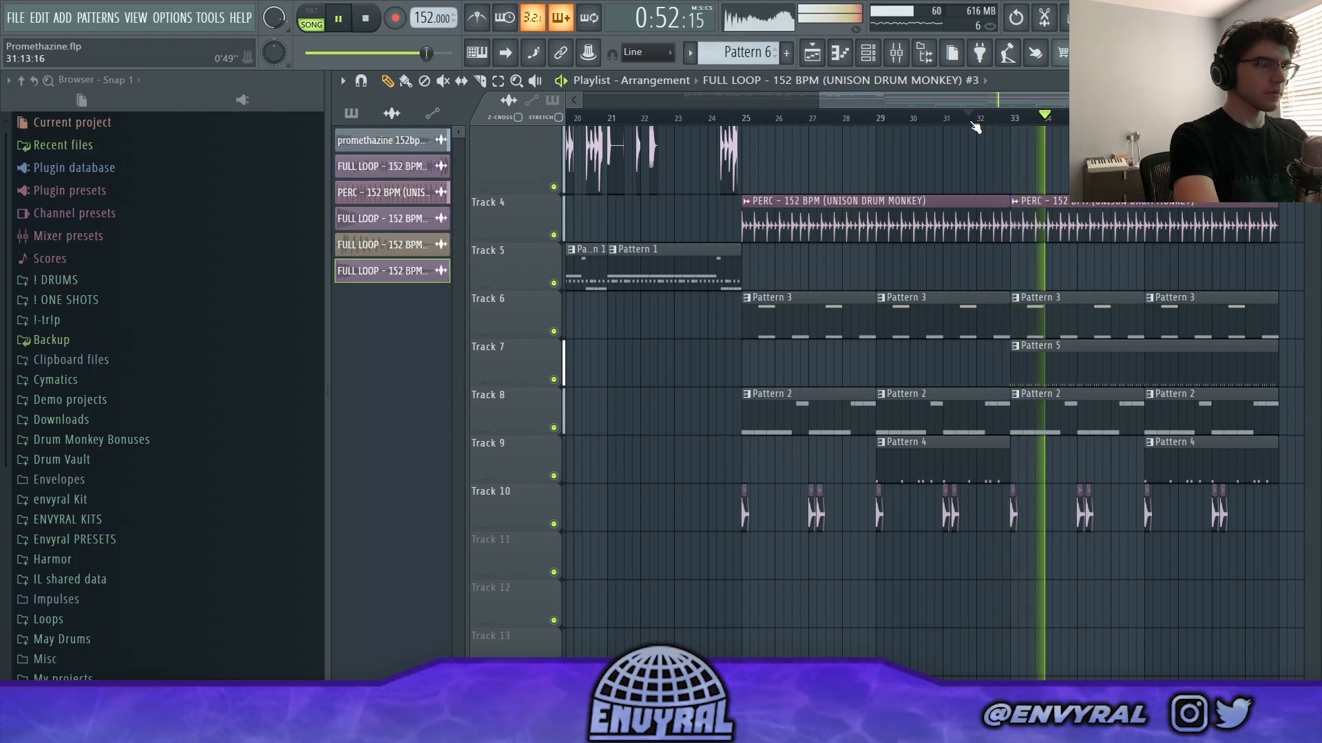
pyautogui.scroll(-2, 923, 119)
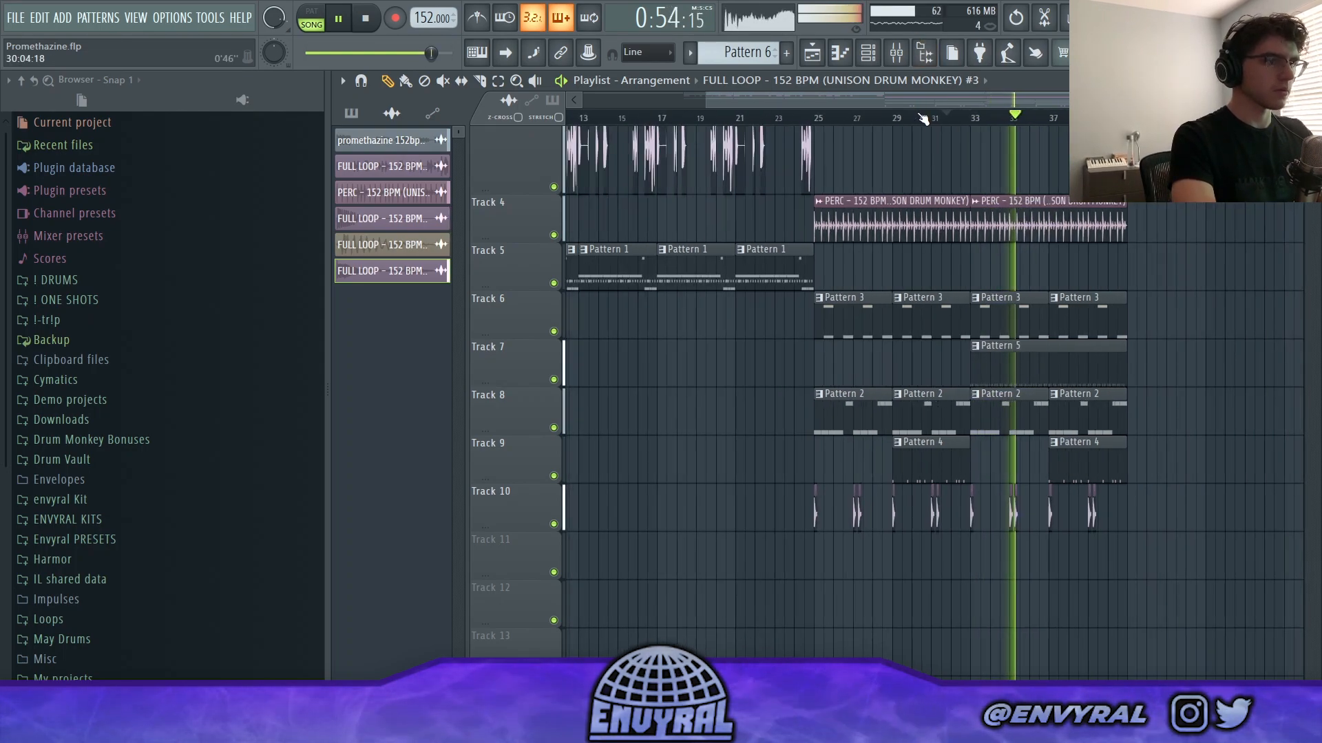
pyautogui.scroll(-1, 922, 120)
pyautogui.click(865, 58)
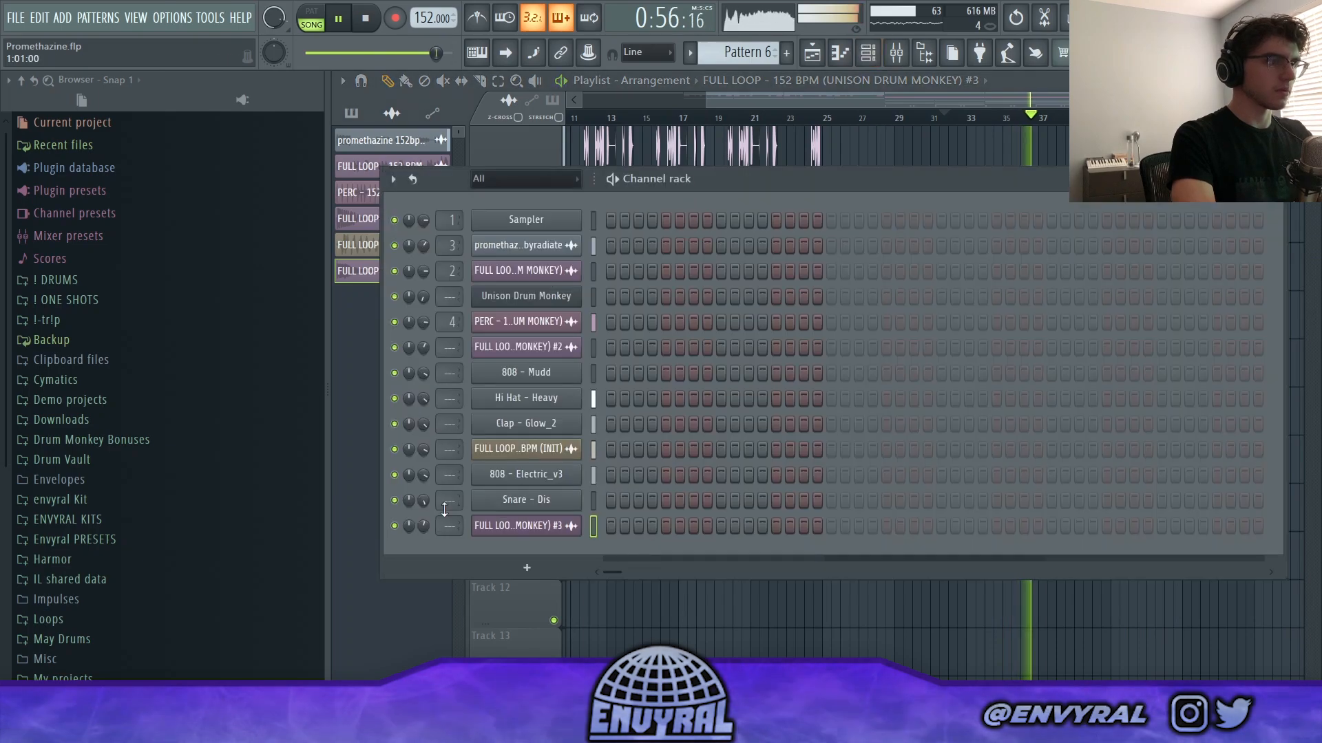
pyautogui.click(912, 56)
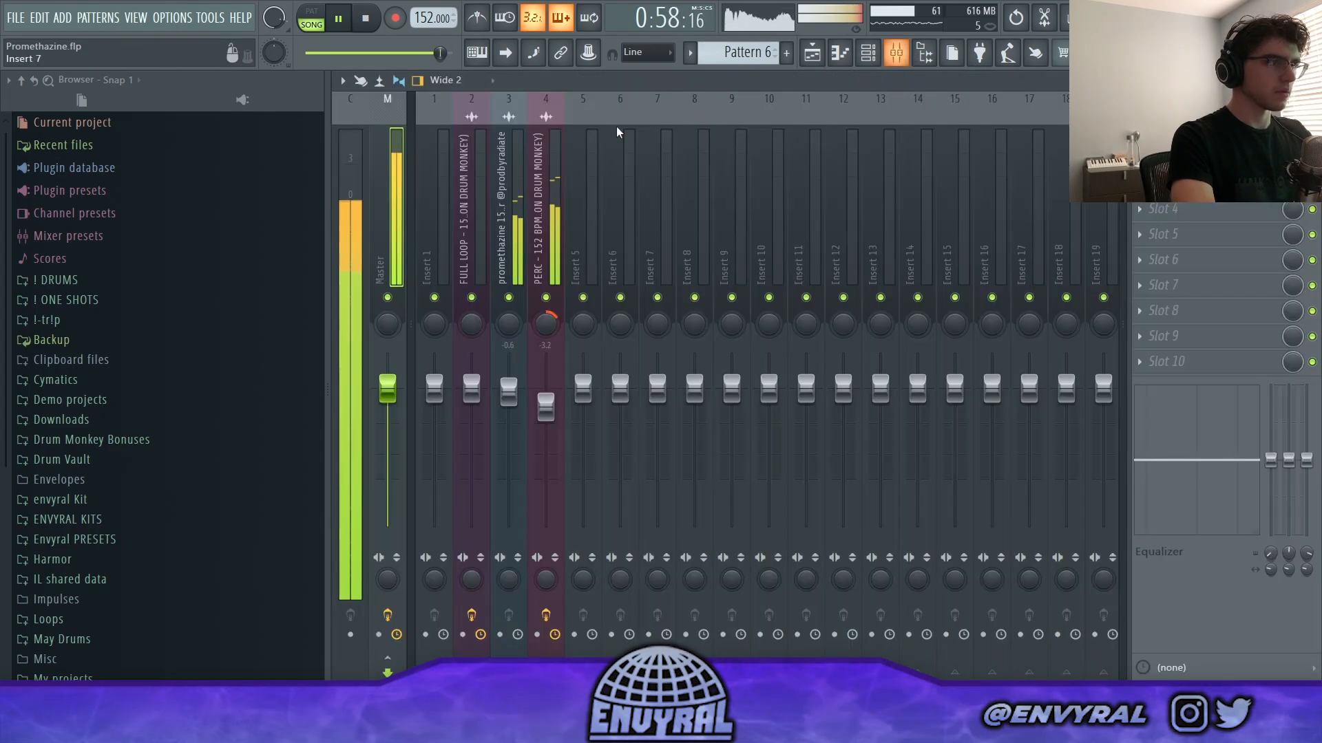
pyautogui.click(812, 53)
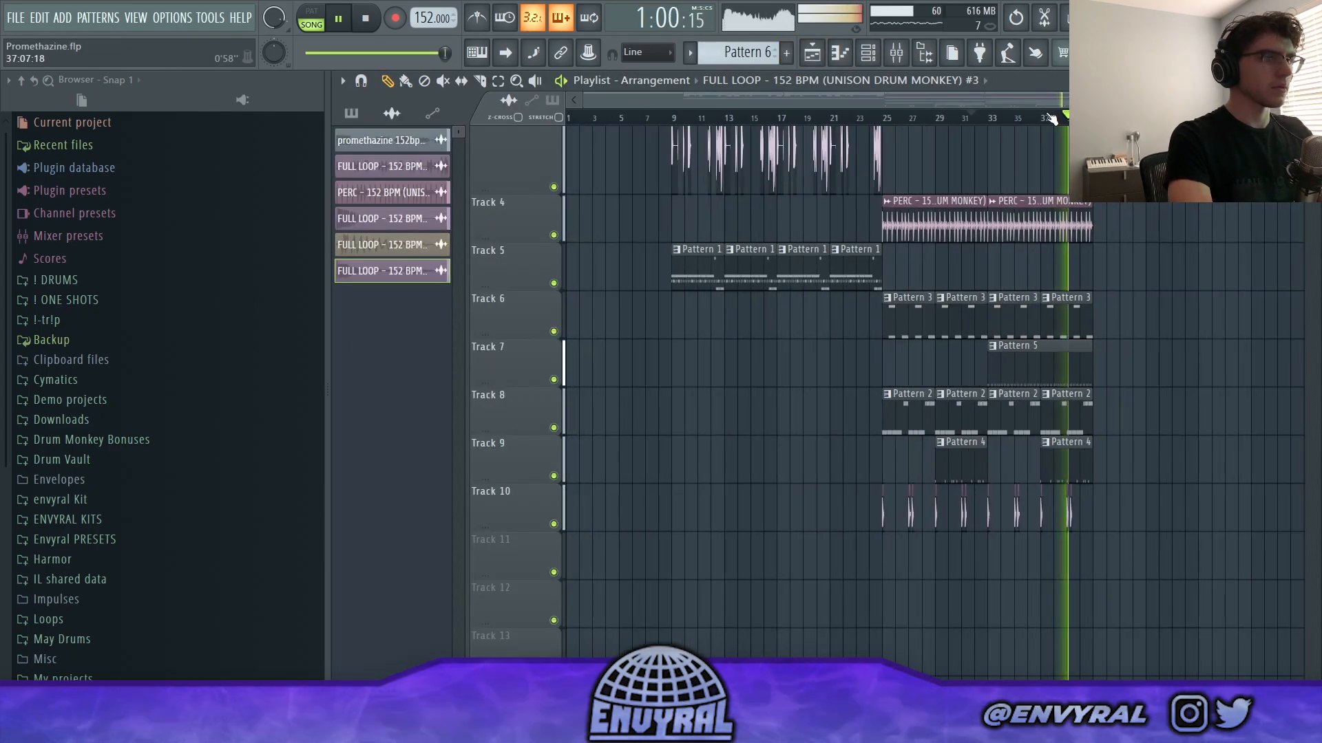
pyautogui.scroll(-2, 1101, 246)
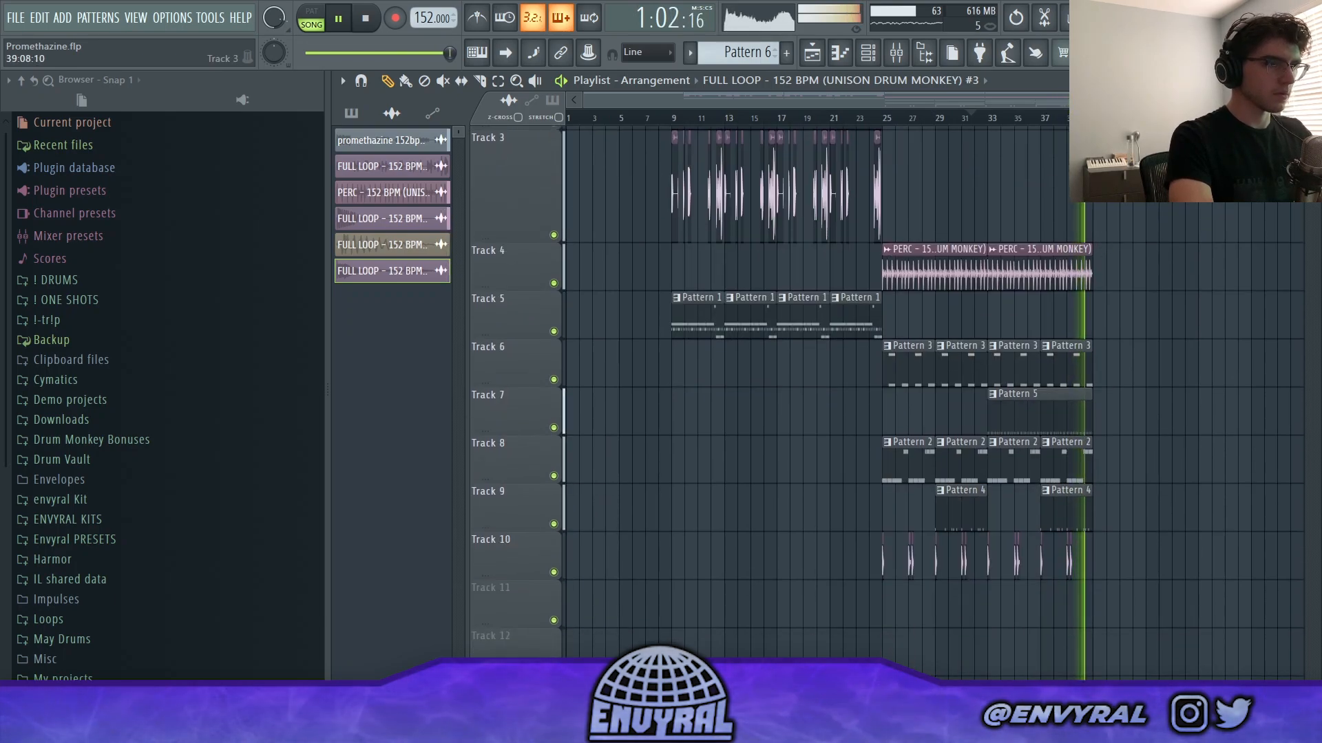
pyautogui.scroll(3, 1101, 247)
pyautogui.press('space')
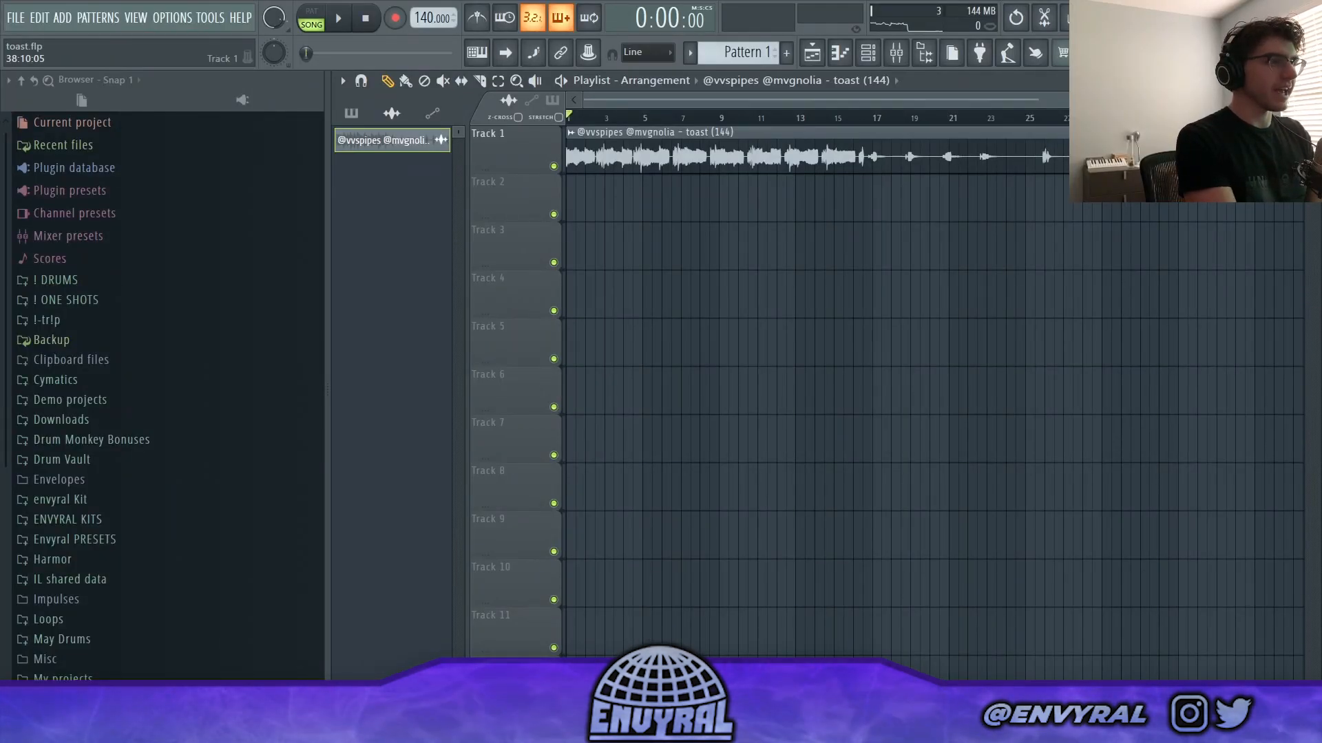
# Set the toast project's tempo to 144 BPM and load Unison Drum Monkey
pyautogui.scroll(2, 652, 139)
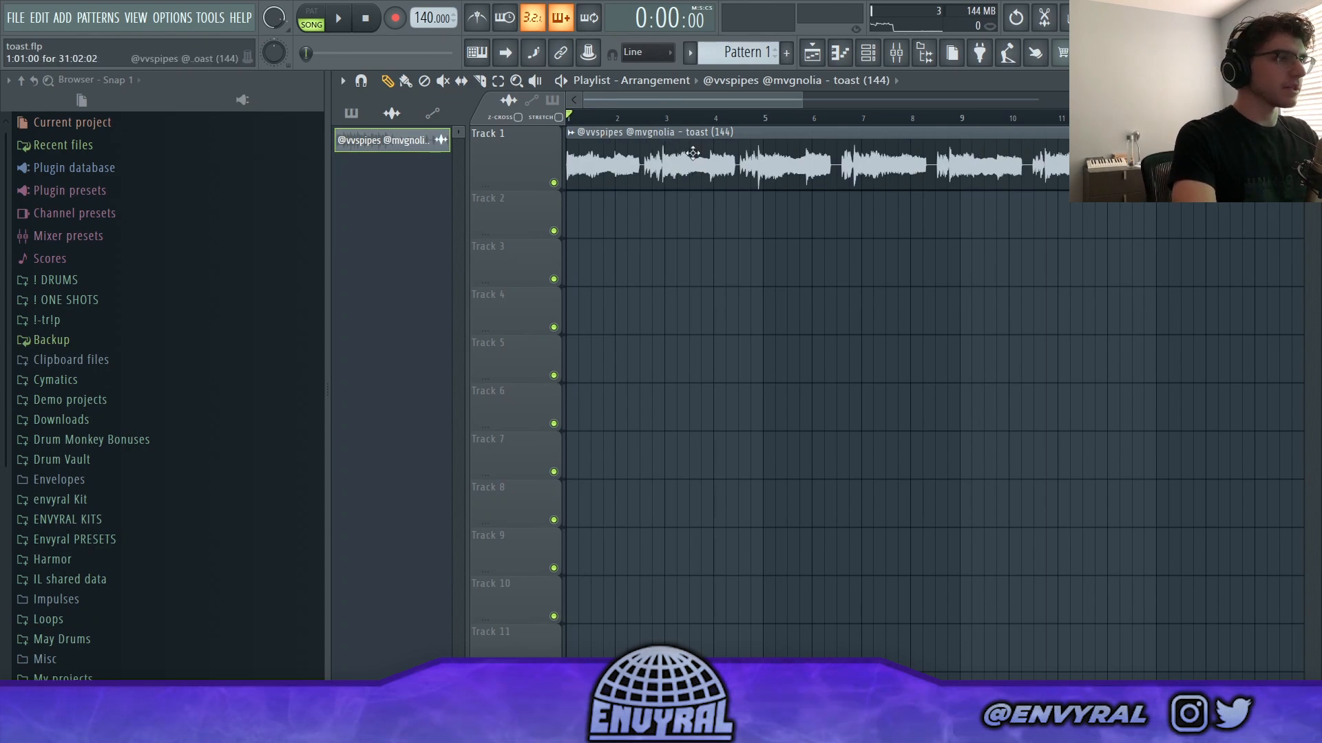
pyautogui.press('space')
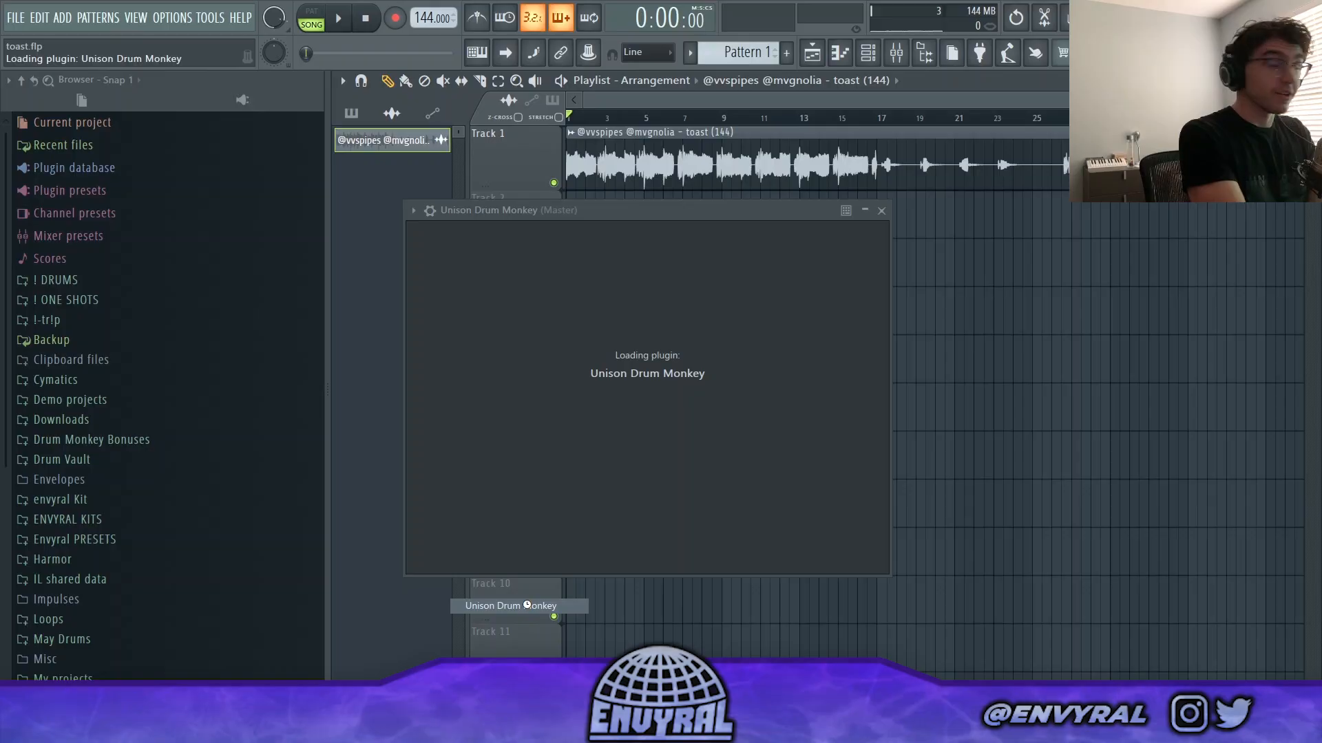
# Generate a Techno & Melodic Techno groove in Drum Monkey and play it against the toast melody
pyautogui.click(617, 245)
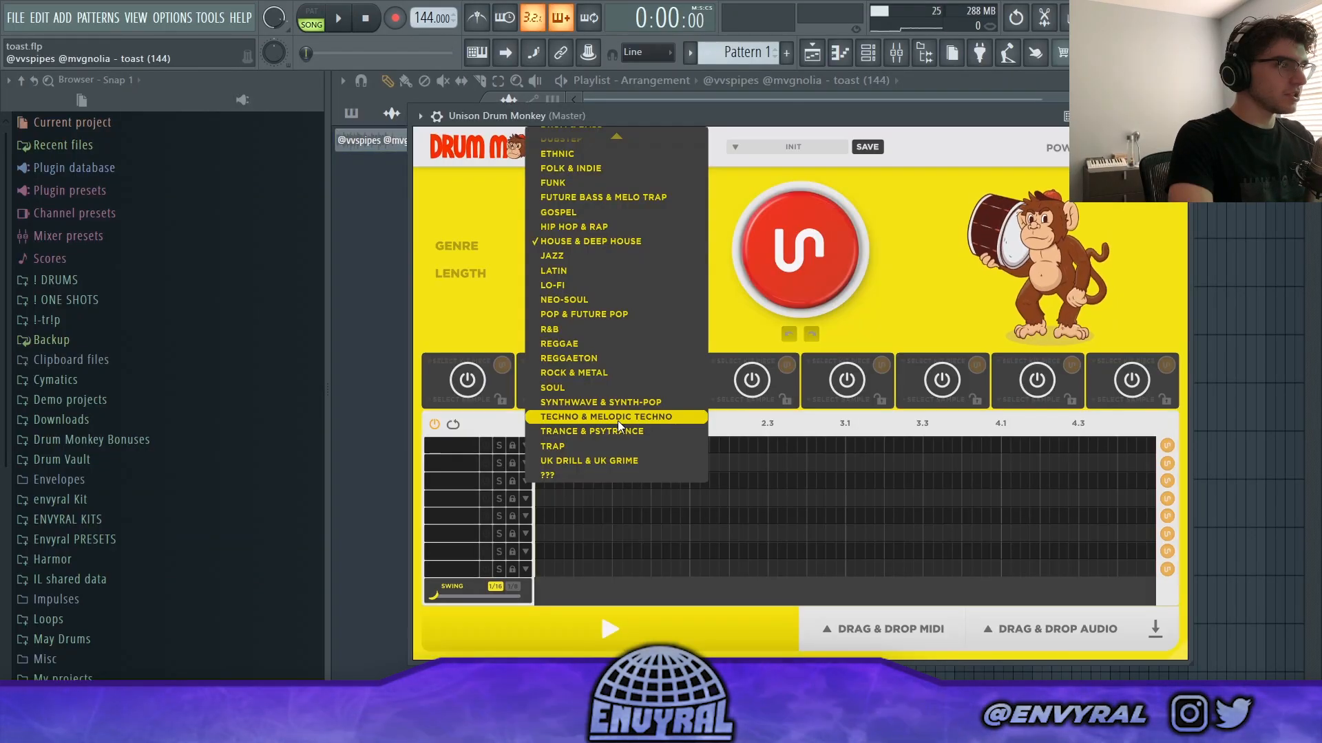
pyautogui.click(618, 420)
pyautogui.click(780, 258)
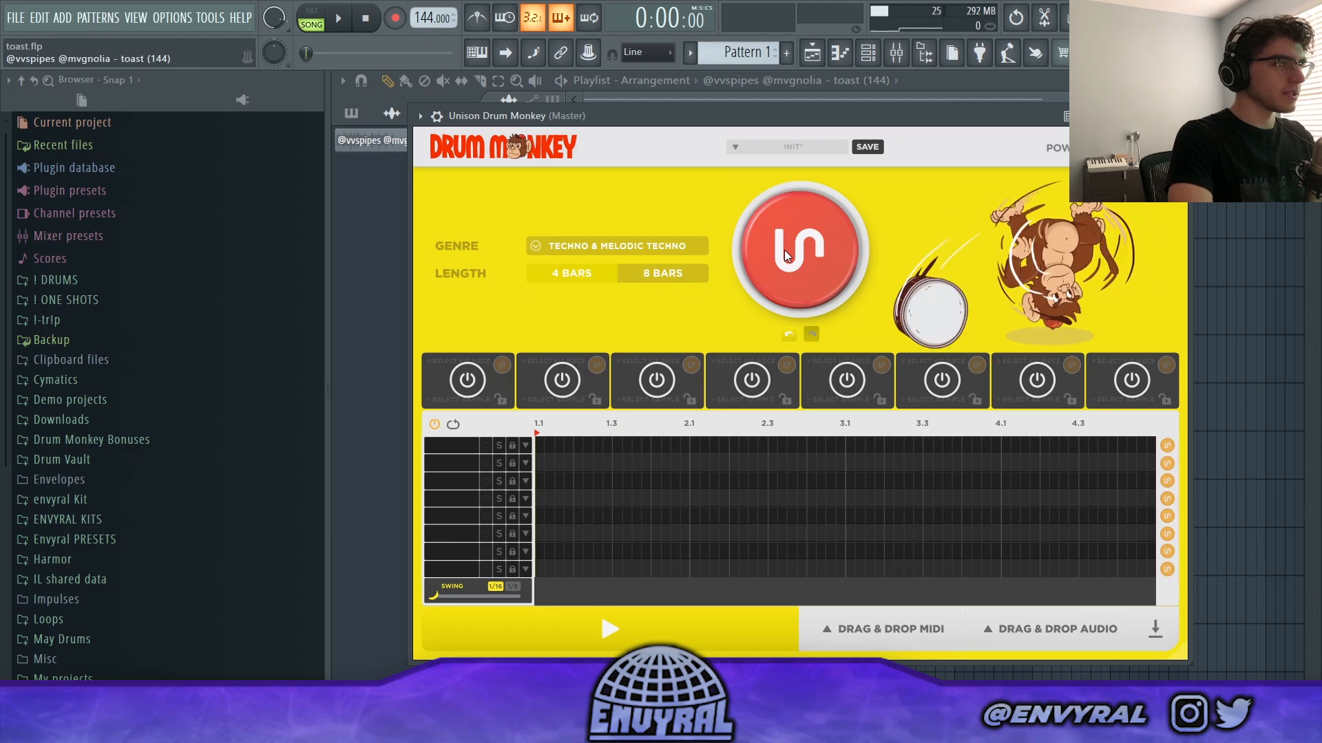
pyautogui.click(340, 20)
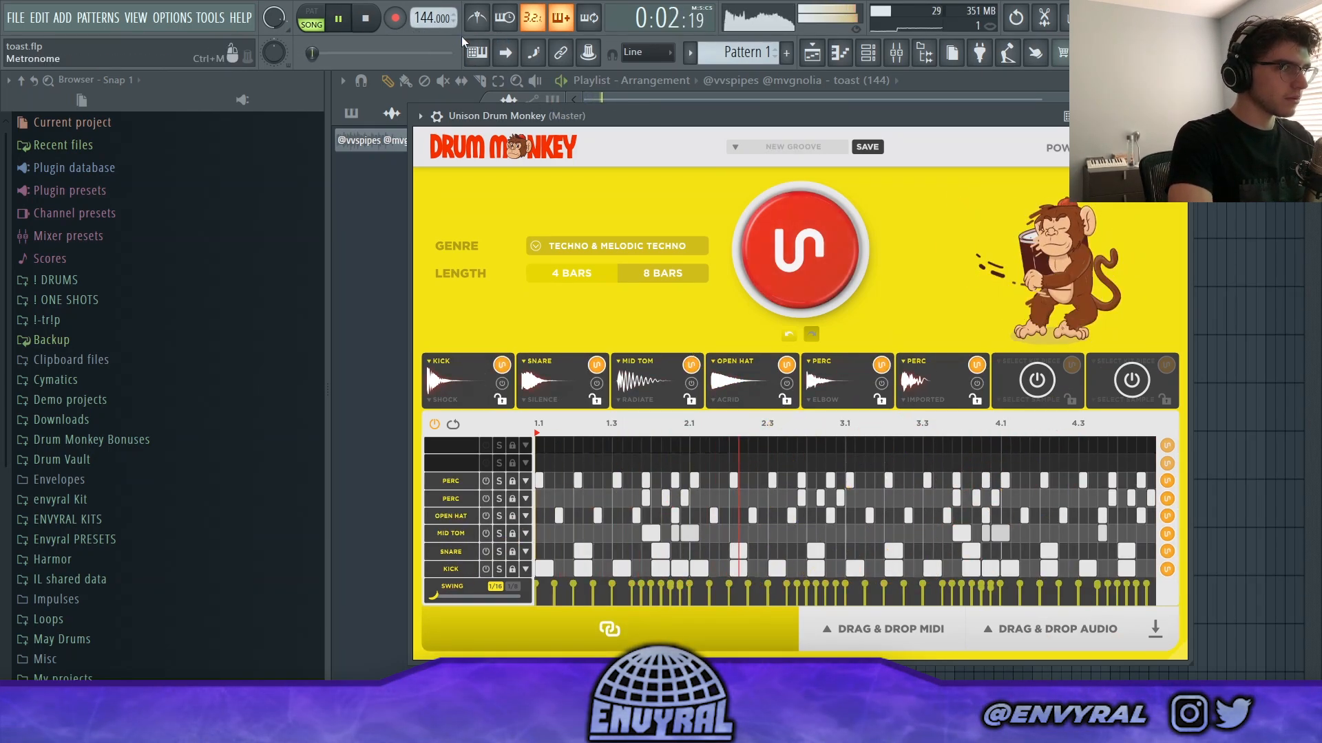
pyautogui.click(370, 19)
pyautogui.click(340, 19)
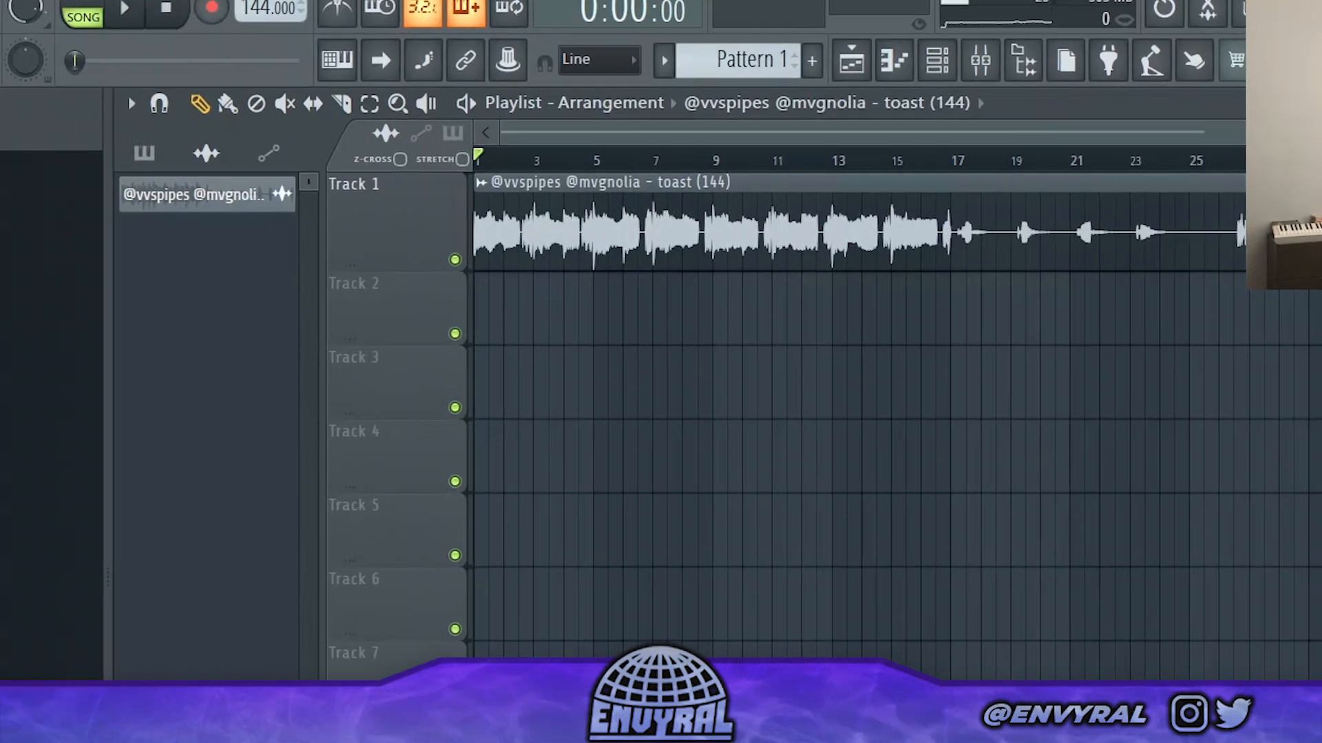
# Place the kick, snare, hat, perc and ride stems on Tracks 2 to 8 and duplicate the four-bar clips from bar 5
pyautogui.click(15, 17)
pyautogui.moveTo(358, 261)
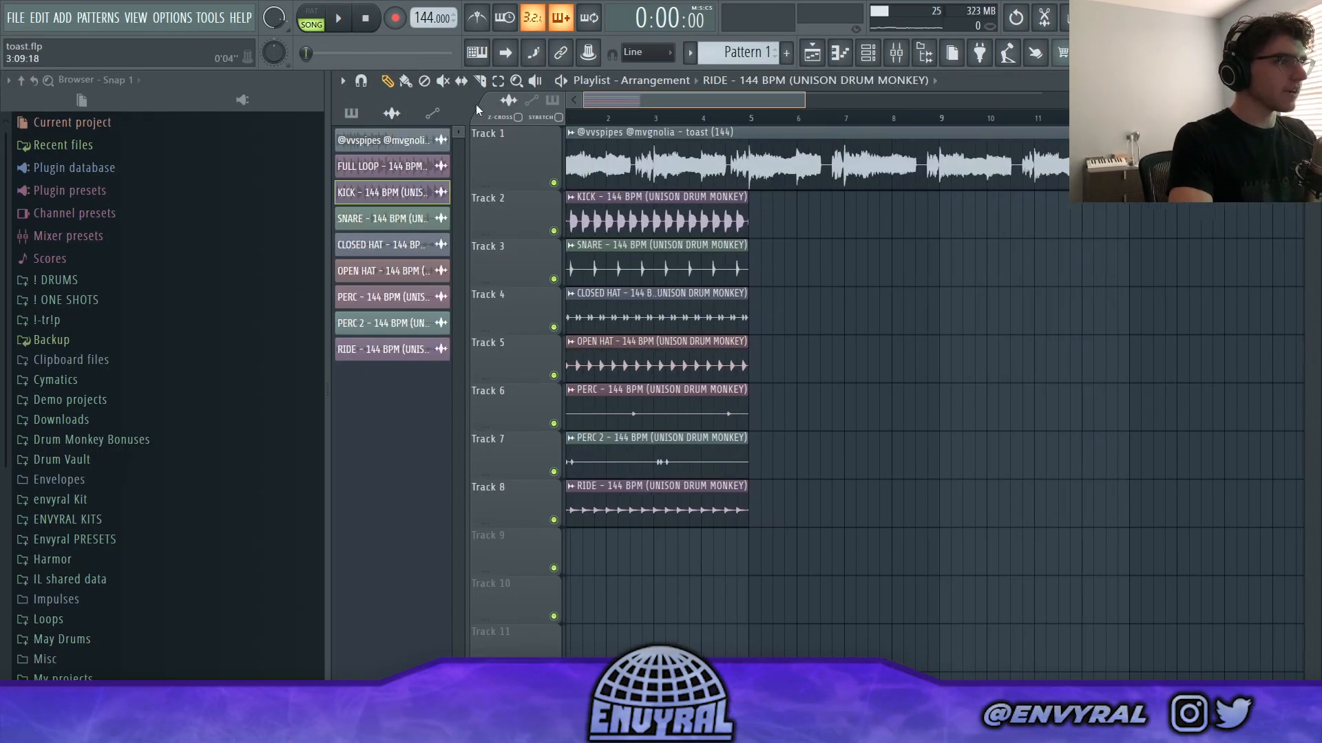
pyautogui.hotkey('ctrl', 'e')
pyautogui.moveTo(815, 217); pyautogui.dragTo(539, 566)
pyautogui.hotkey('ctrl', 'b')
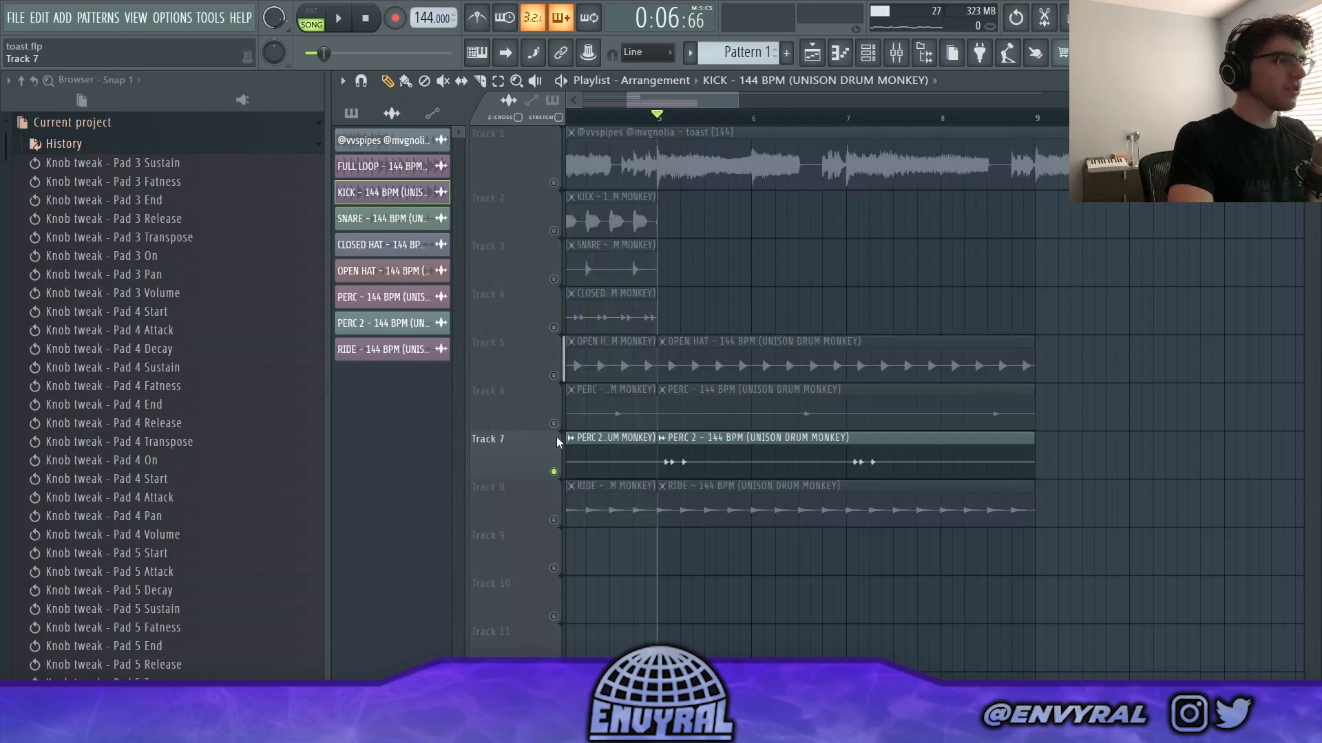
# Unmute Track 6 alongside Track 7, audition the two perc stems, and toggle Track 6's solo
pyautogui.click(555, 424)
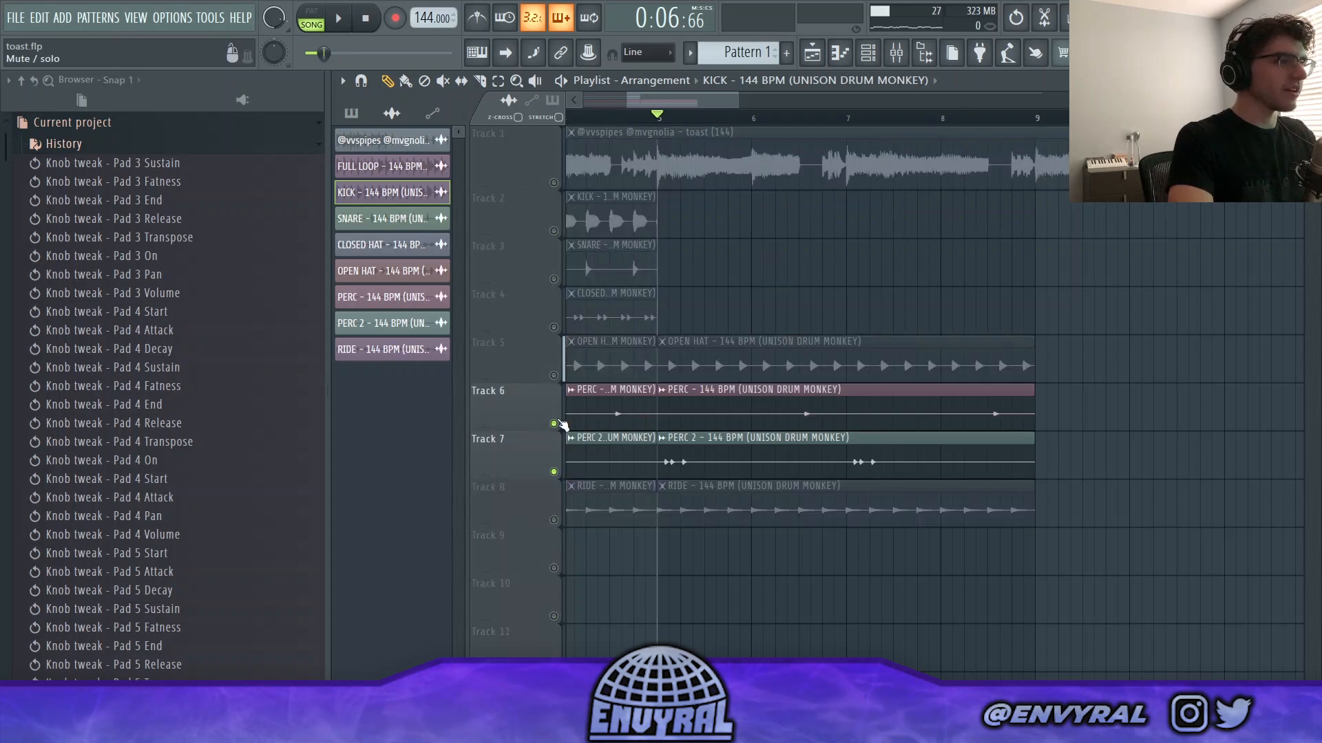
pyautogui.press('space')
pyautogui.press('space')
pyautogui.rightClick(554, 424)
pyautogui.rightClick(554, 426)
pyautogui.press('space')
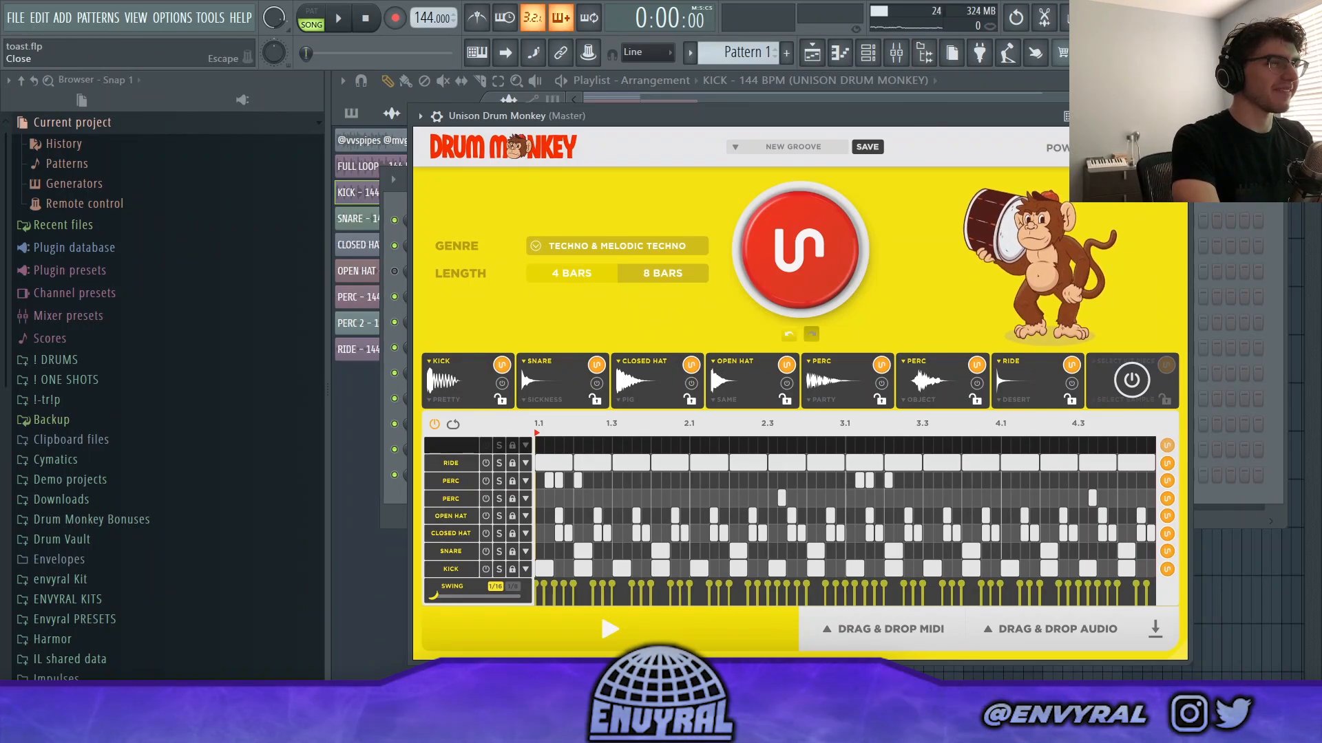
# Generate a Trap groove in Drum Monkey, play it, and preview the Six perc sample on its own
pyautogui.click(819, 279)
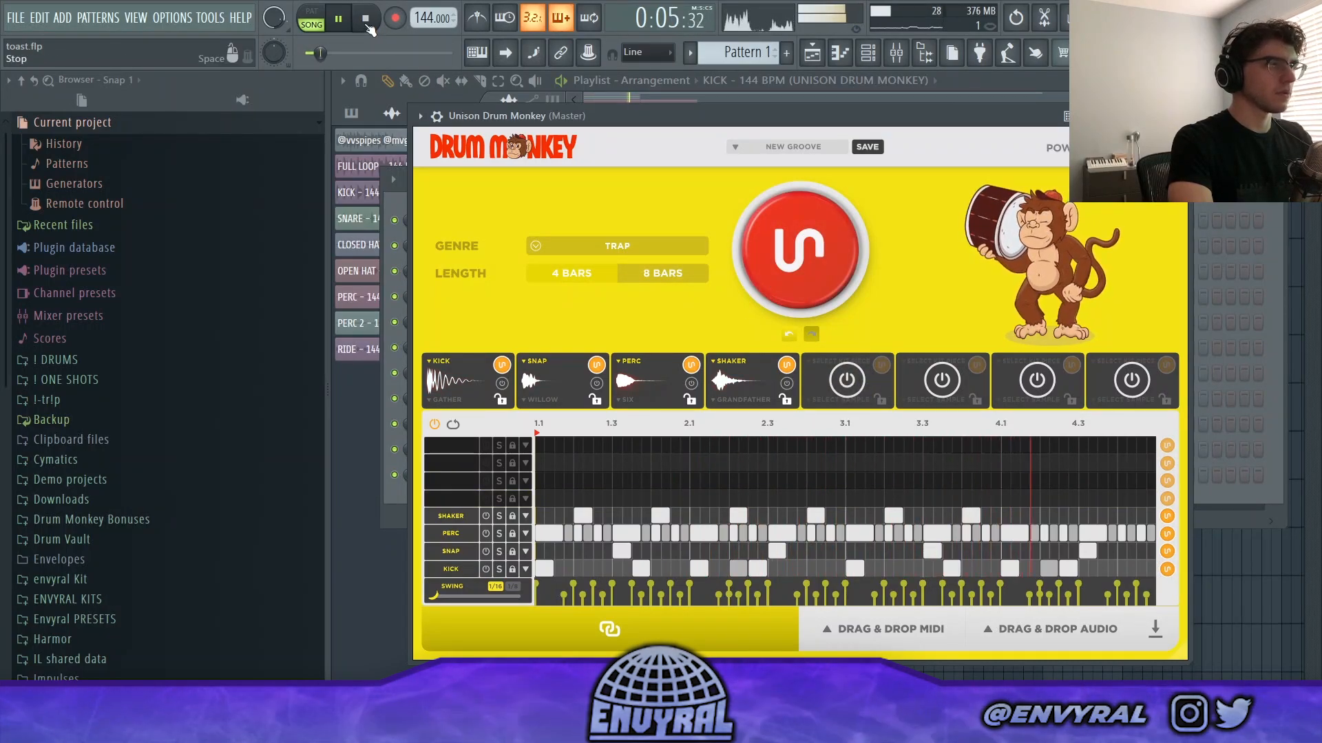
pyautogui.click(367, 23)
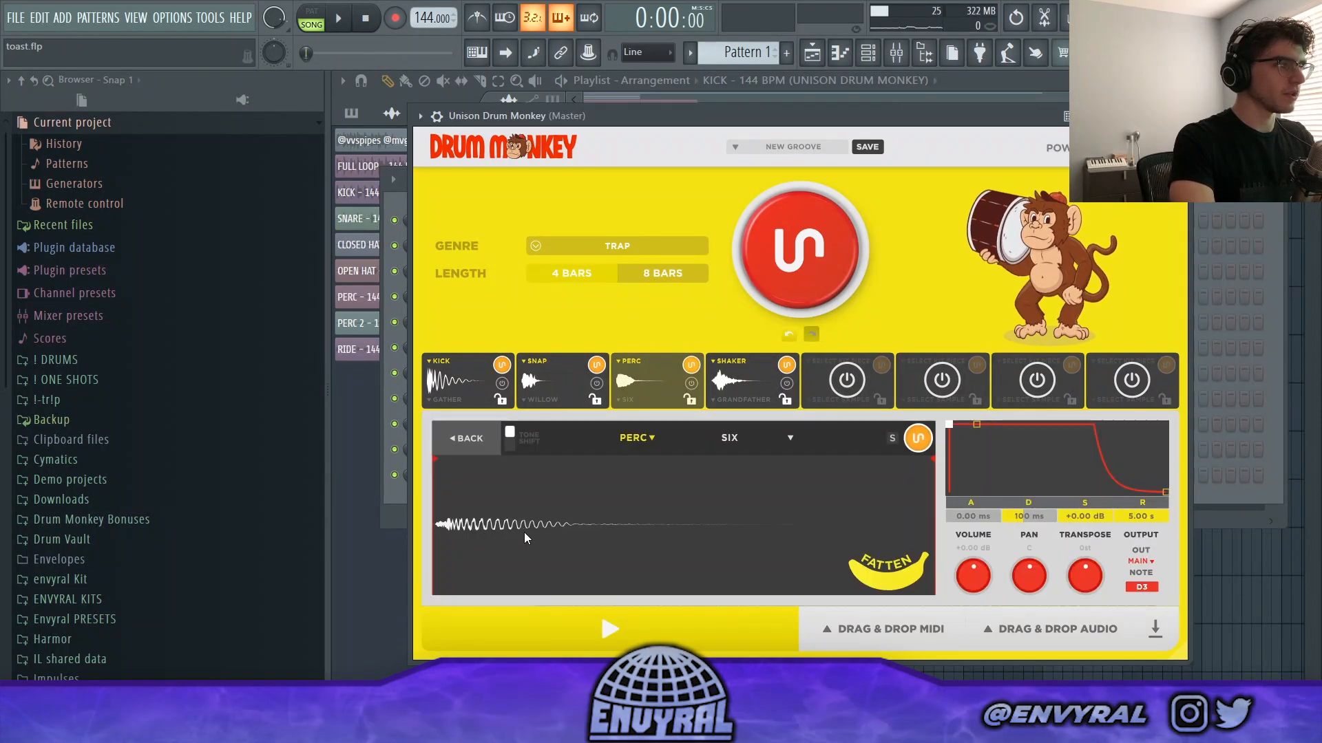
pyautogui.click(451, 535)
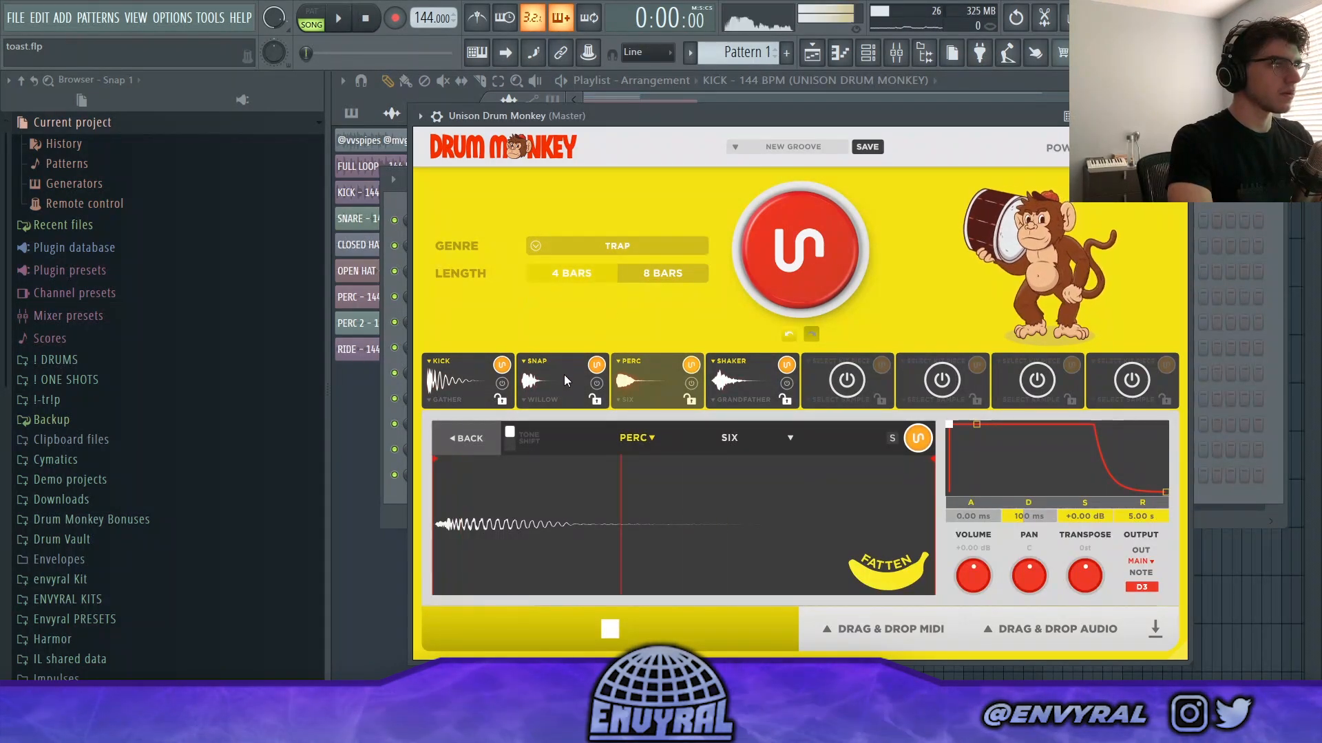
pyautogui.click(466, 439)
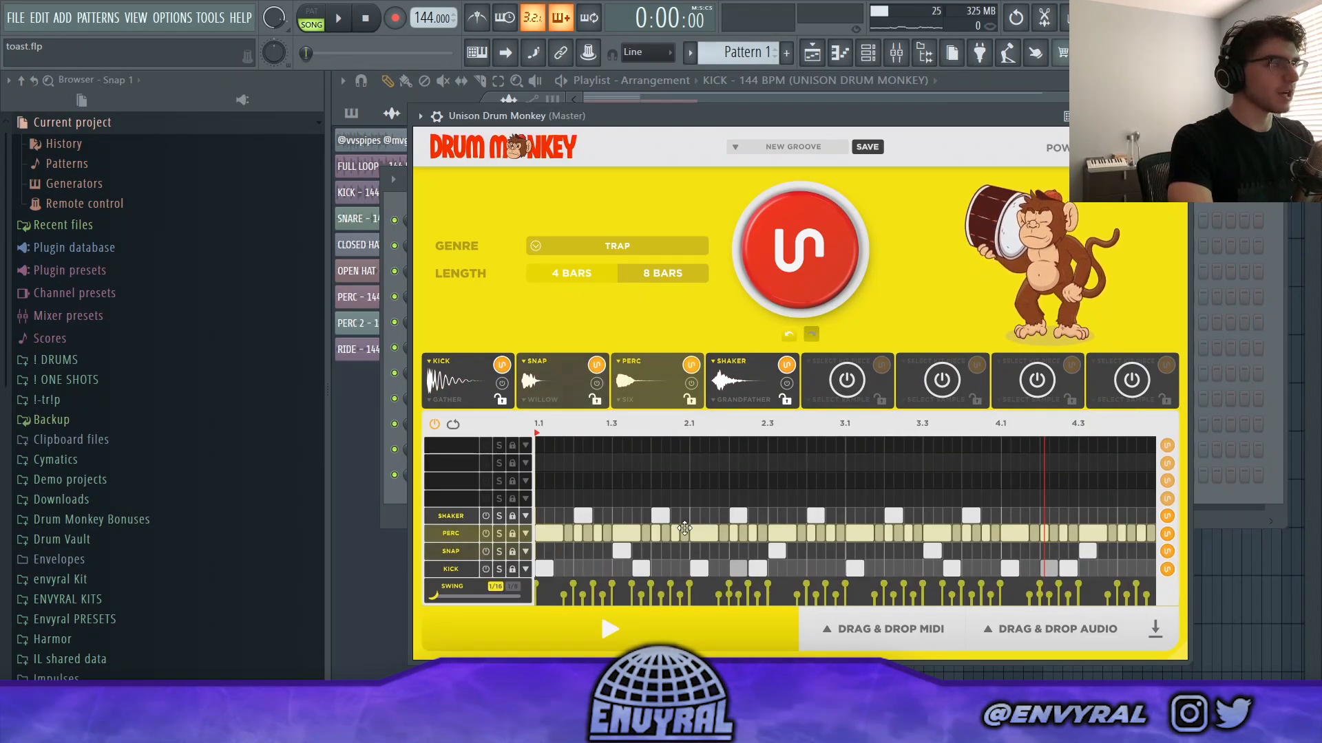
# Regenerate the Perc row of the Trap groove and play it with the kick switched off
pyautogui.click(1166, 535)
pyautogui.click(1168, 538)
pyautogui.click(338, 18)
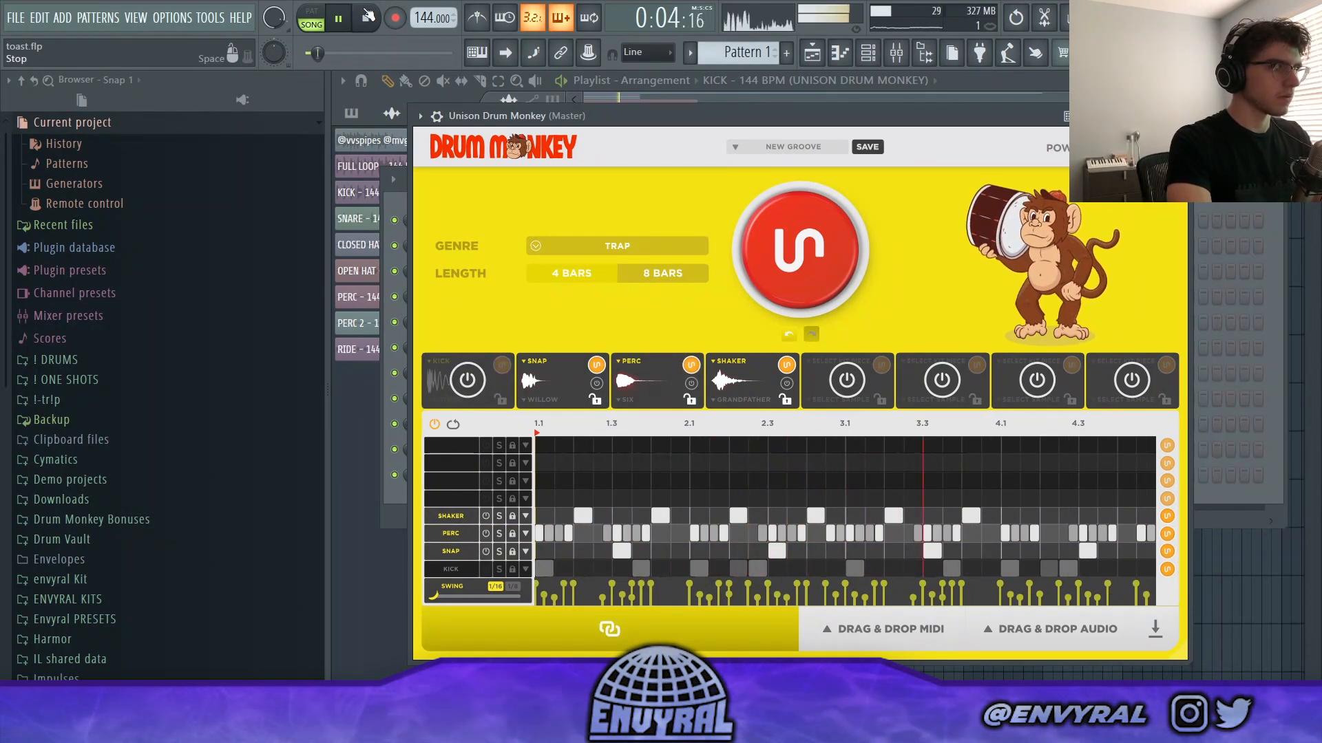
# Replace the Shaker slot's sample with Clap - Mercury from the Claps folder in the envyral kits
pyautogui.click(369, 17)
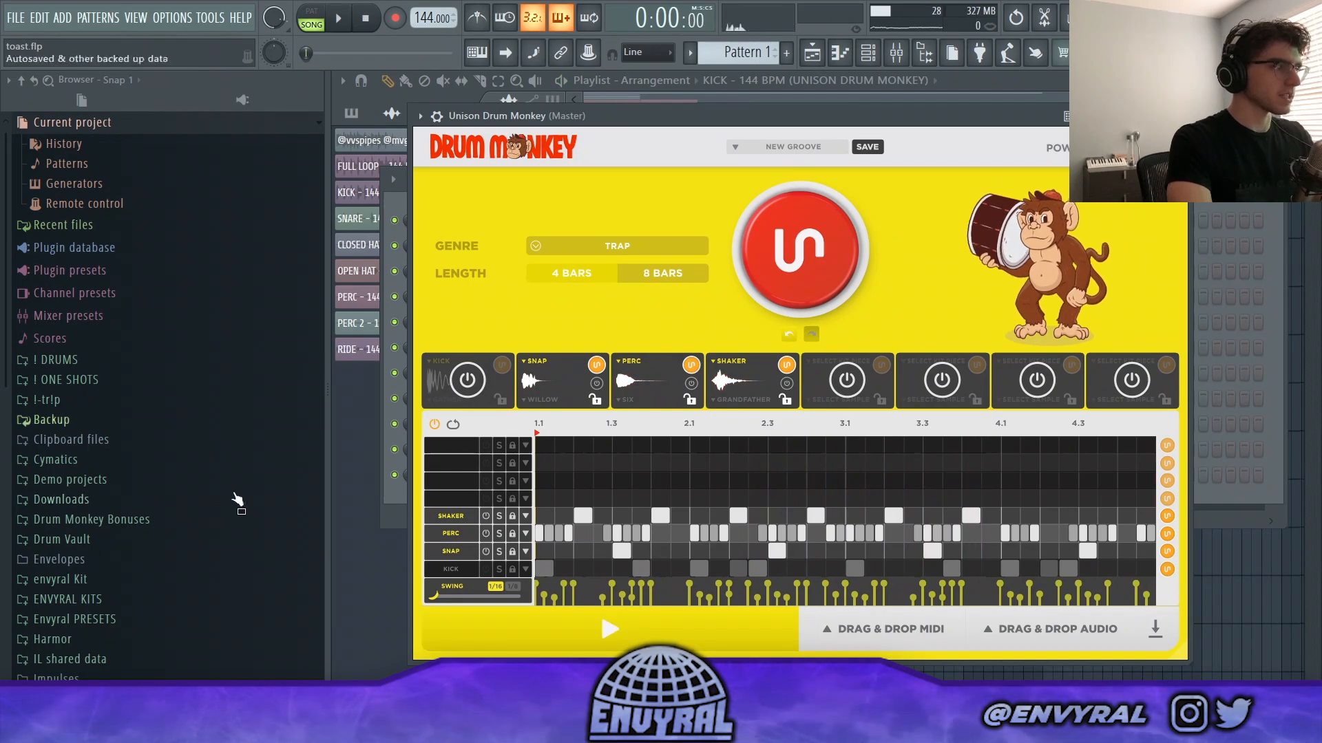
pyautogui.click(446, 517)
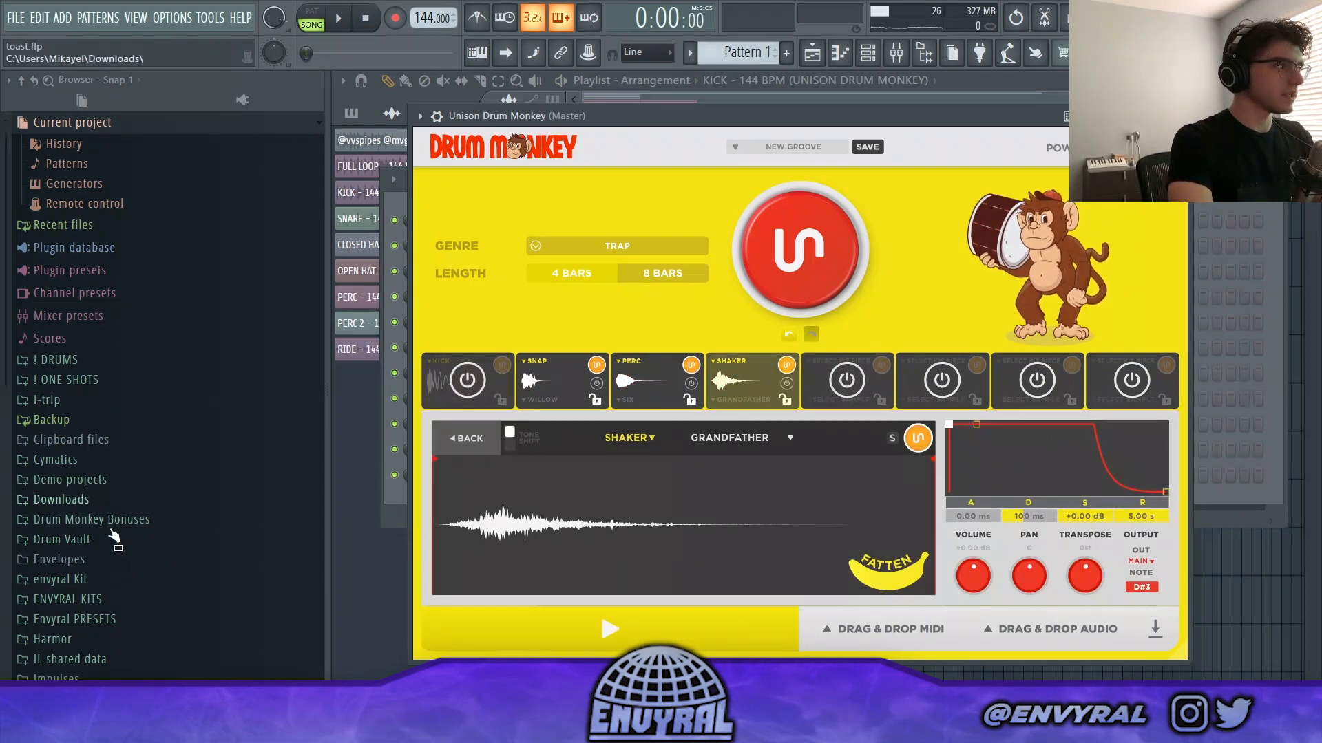
pyautogui.click(69, 598)
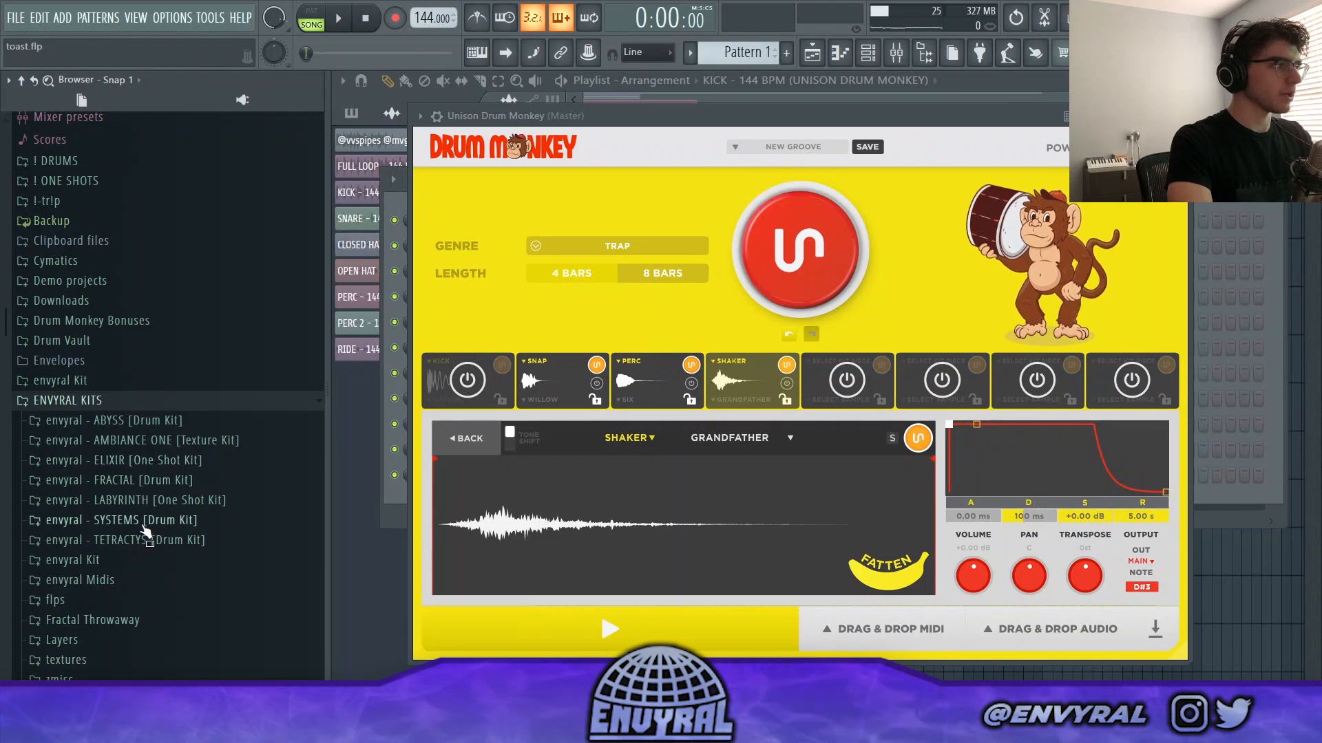
pyautogui.click(143, 525)
pyautogui.click(121, 524)
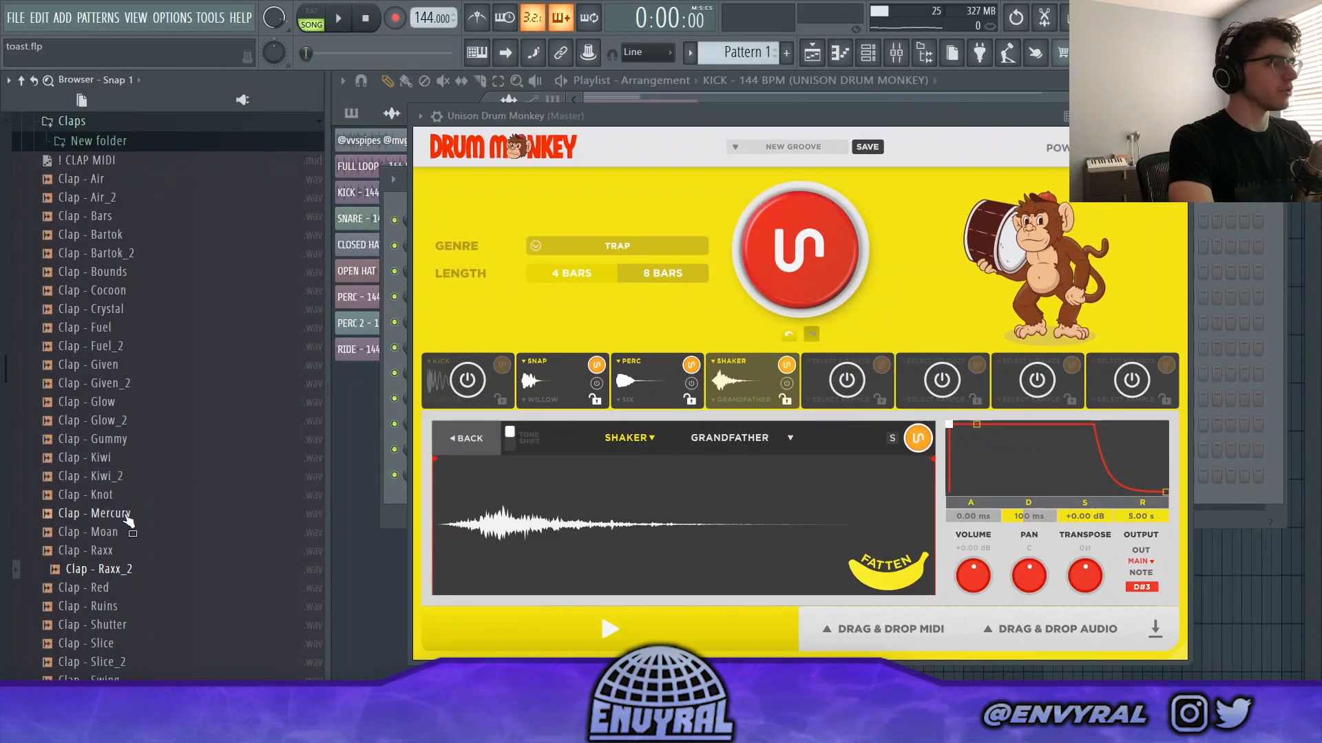
pyautogui.moveTo(117, 523); pyautogui.dragTo(472, 514)
# Play the groove and remove the extra snap hit just before 2.3
pyautogui.press('space')
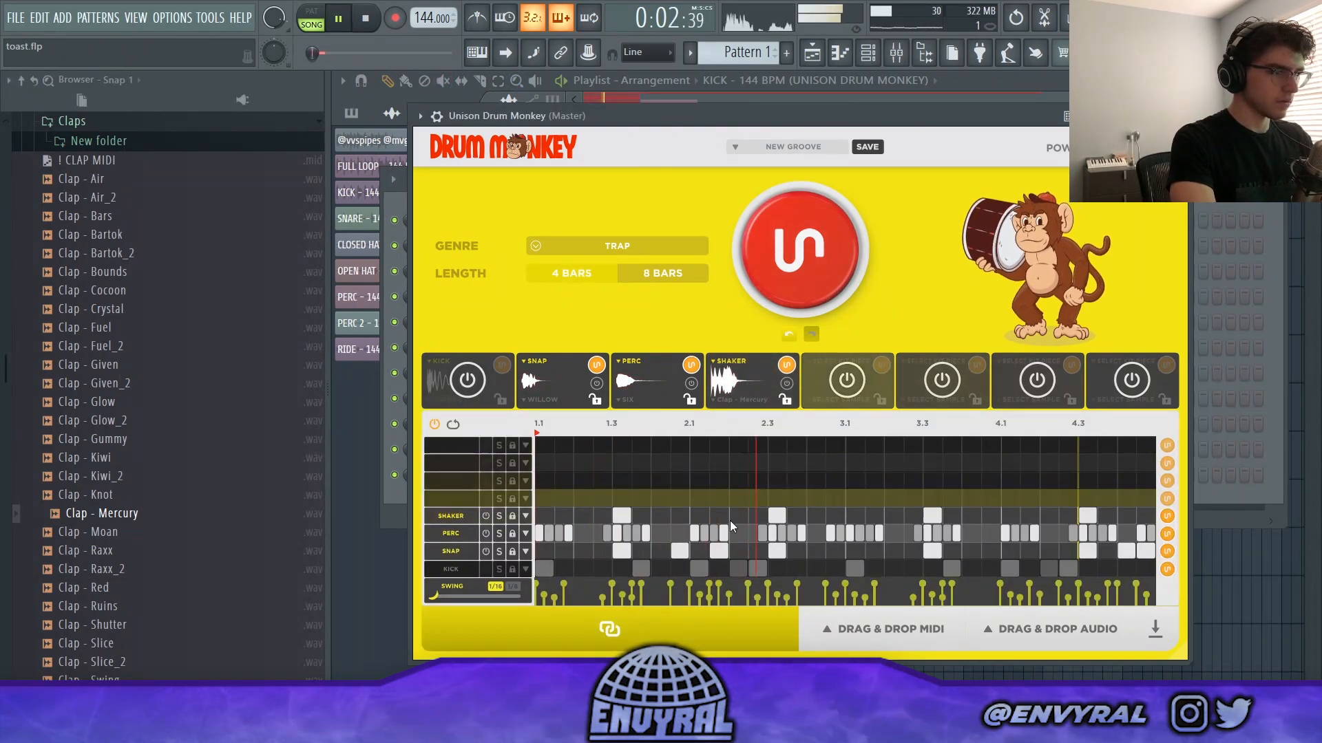
pyautogui.rightClick(722, 557)
pyautogui.click(713, 552)
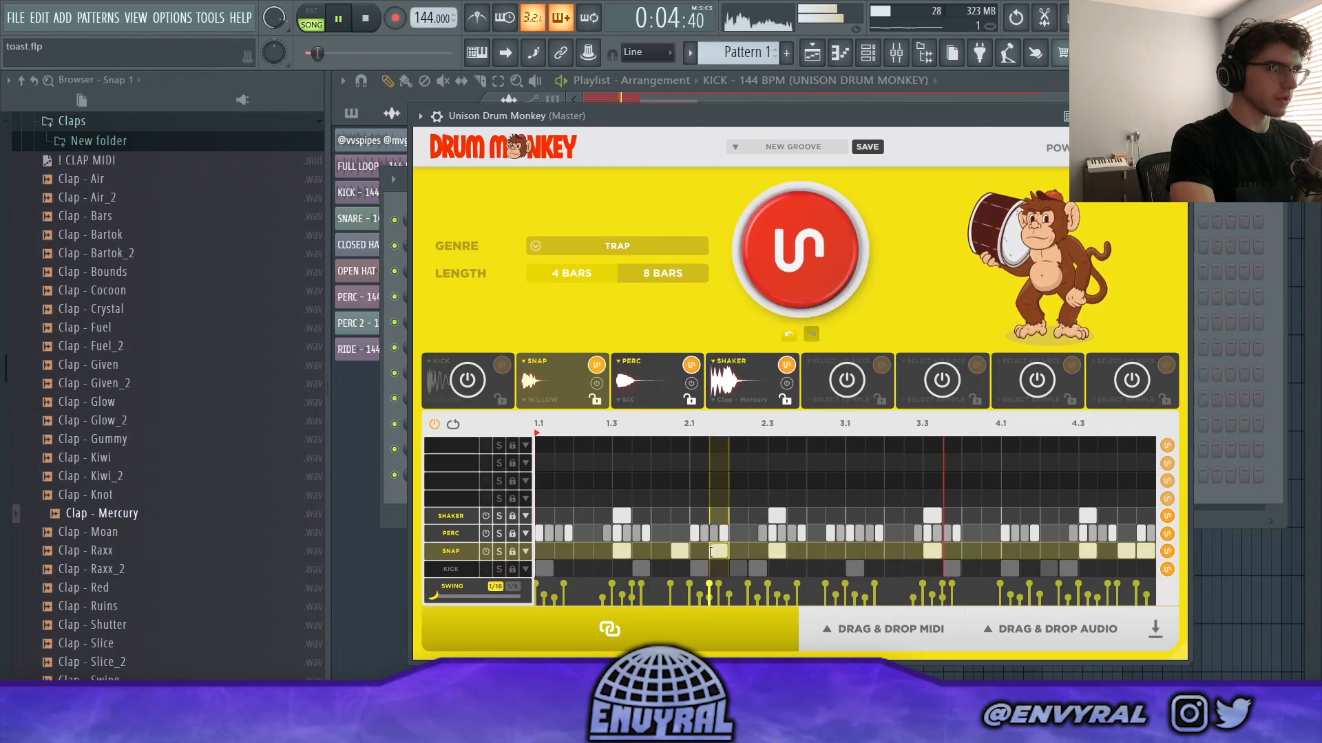
pyautogui.click(718, 552)
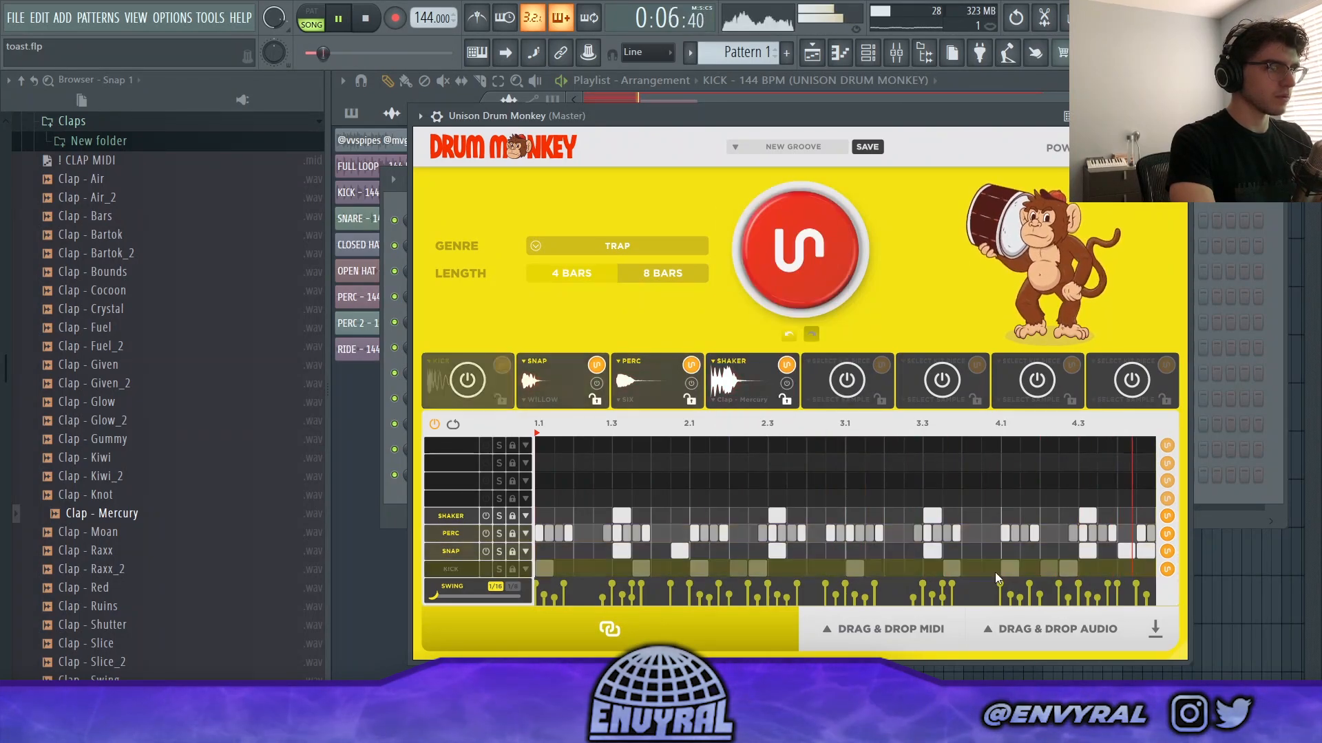
pyautogui.press('space')
# Swap the Snap slot's sample for Alter, play the groove, and adjust the sample's Fatten amount
pyautogui.click(554, 382)
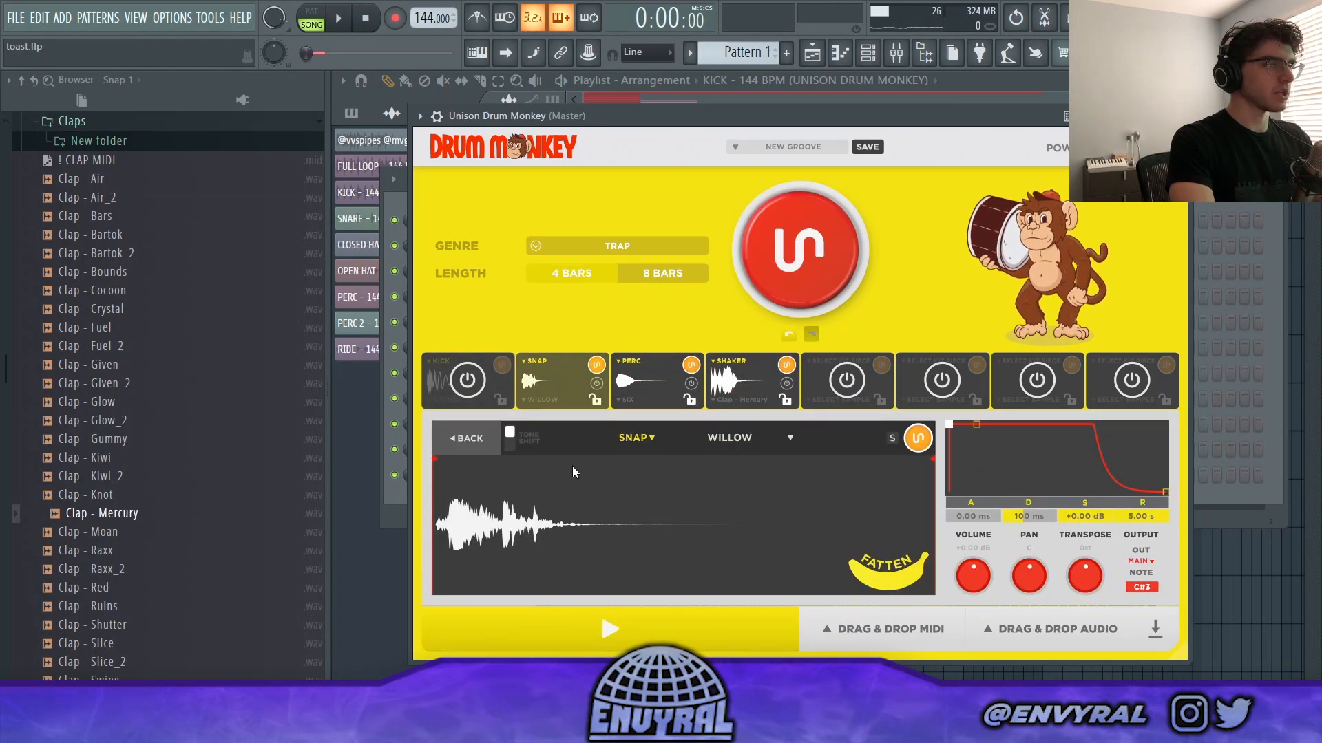
pyautogui.click(917, 439)
pyautogui.click(580, 612)
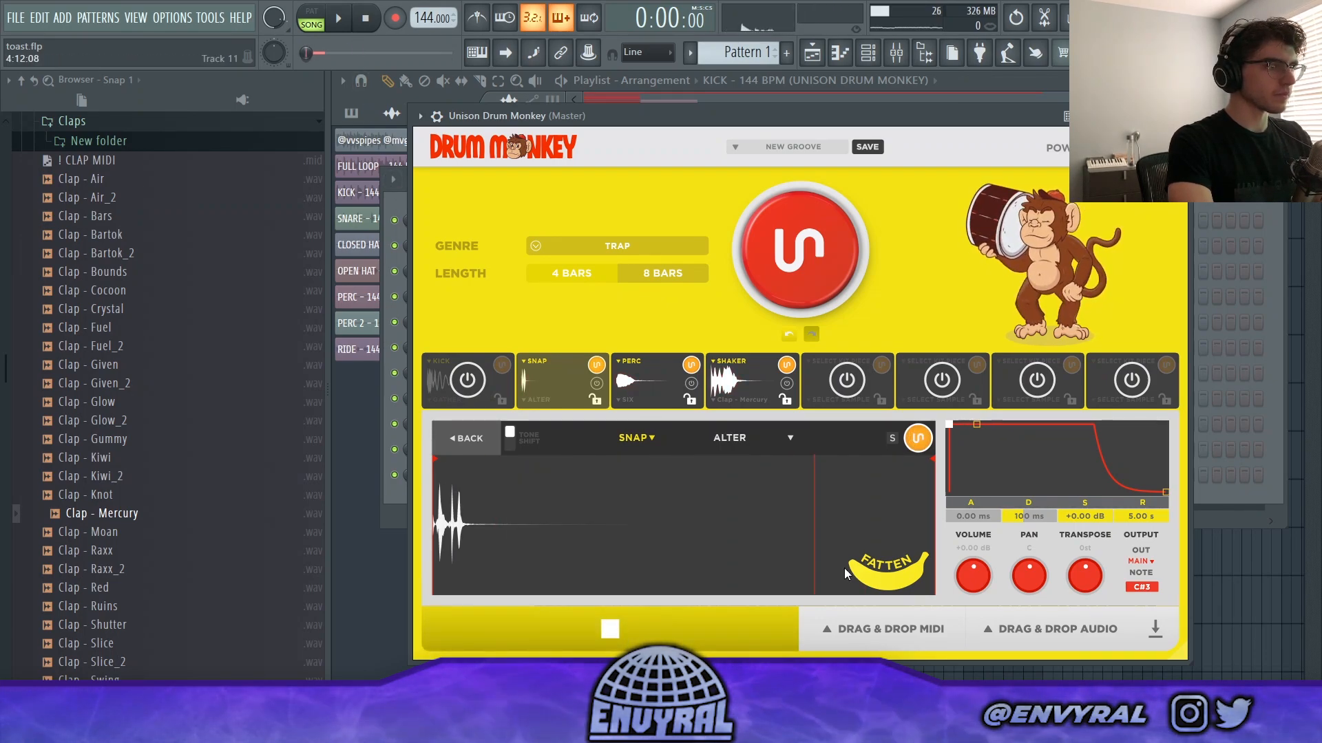
pyautogui.moveTo(878, 574); pyautogui.dragTo(890, 575)
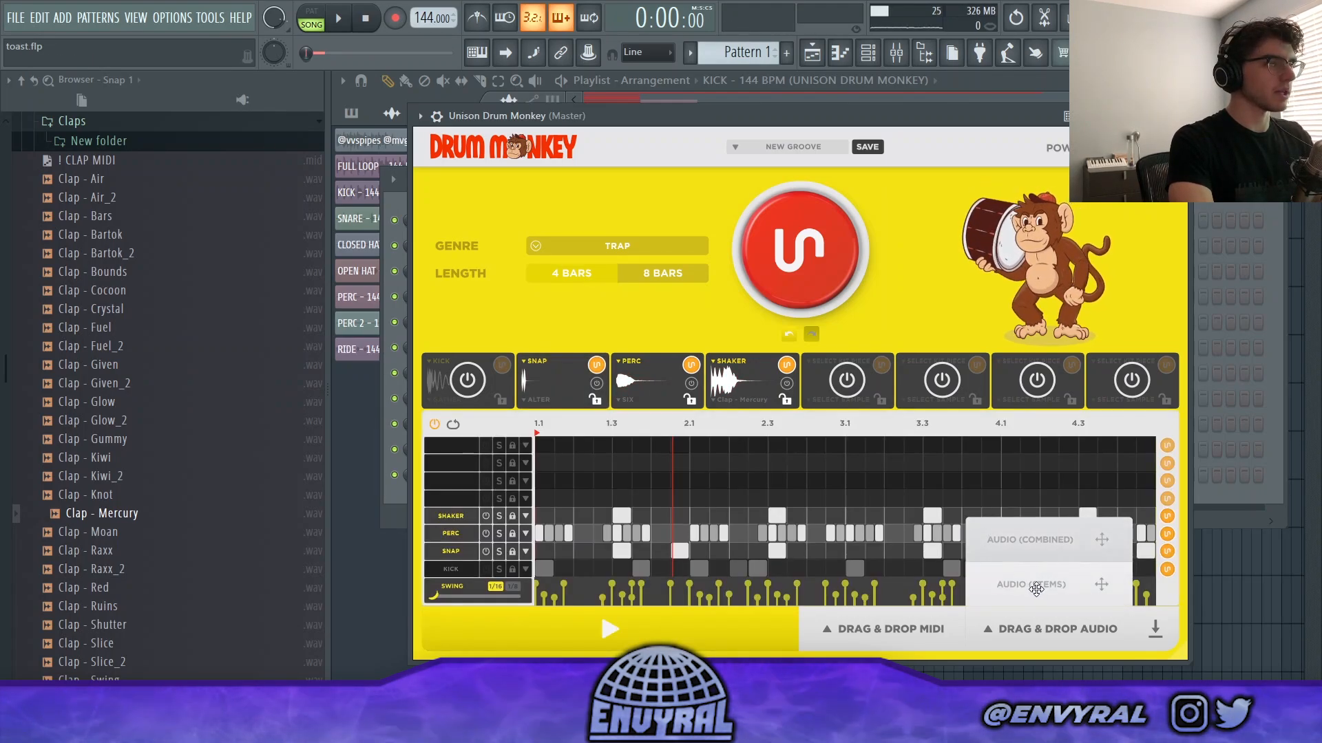
# Place the groove's audio stems at bar 9 on Tracks 2, 4 and 5, and trim the Clap - Mercury notes to four bars
pyautogui.click(1019, 587)
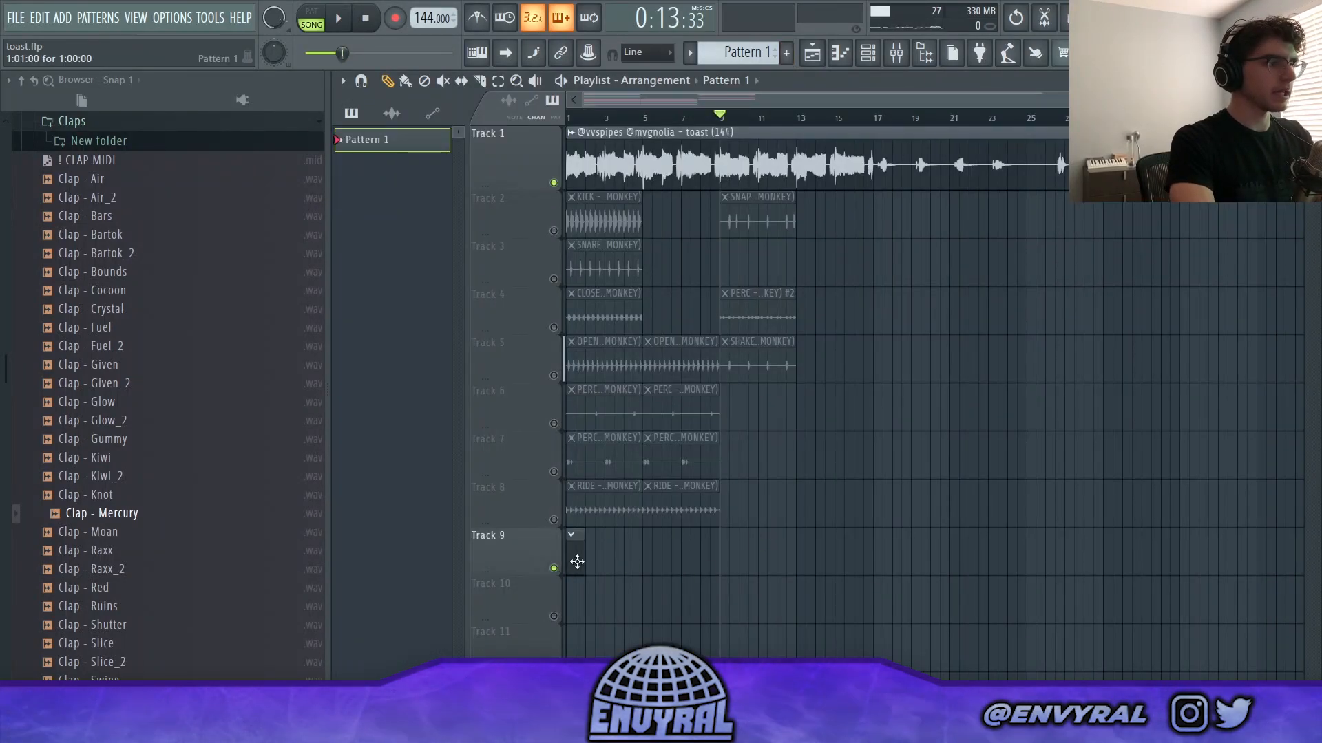
pyautogui.press('space')
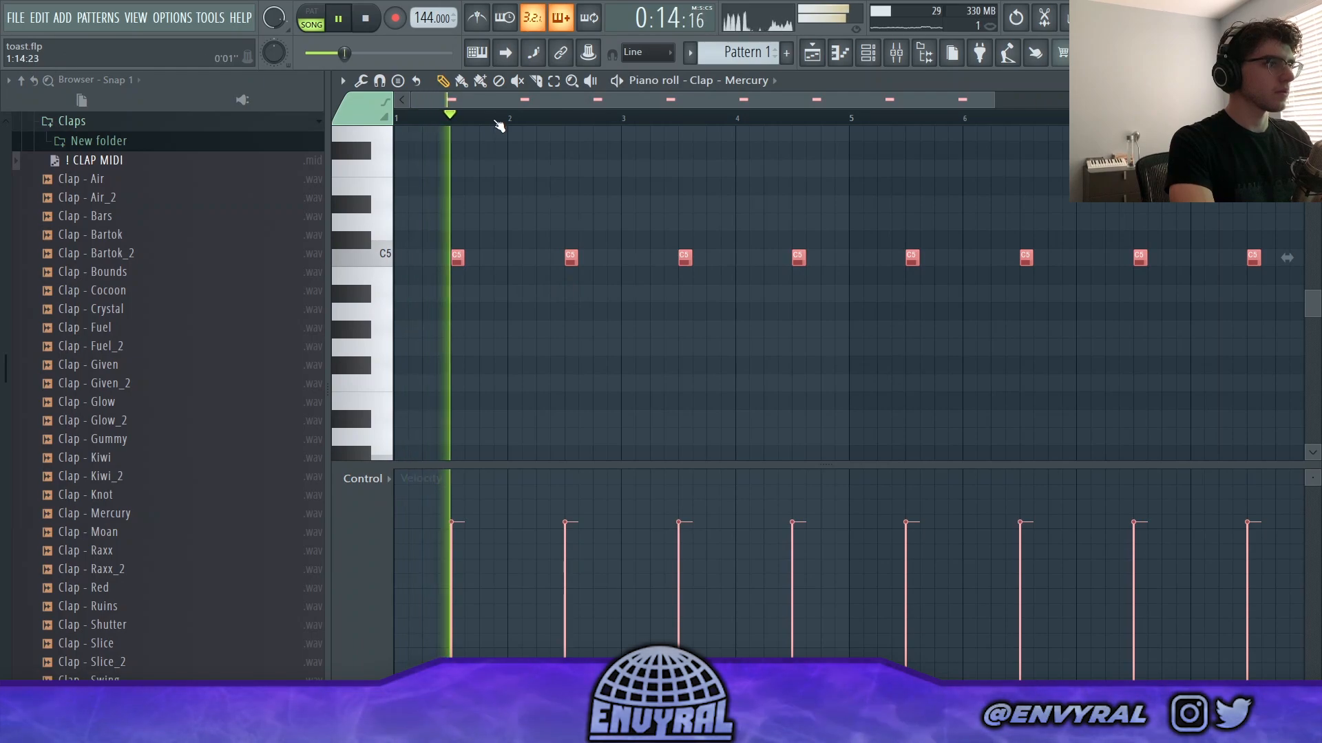
pyautogui.scroll(-2, 498, 125)
pyautogui.rightClick(765, 265)
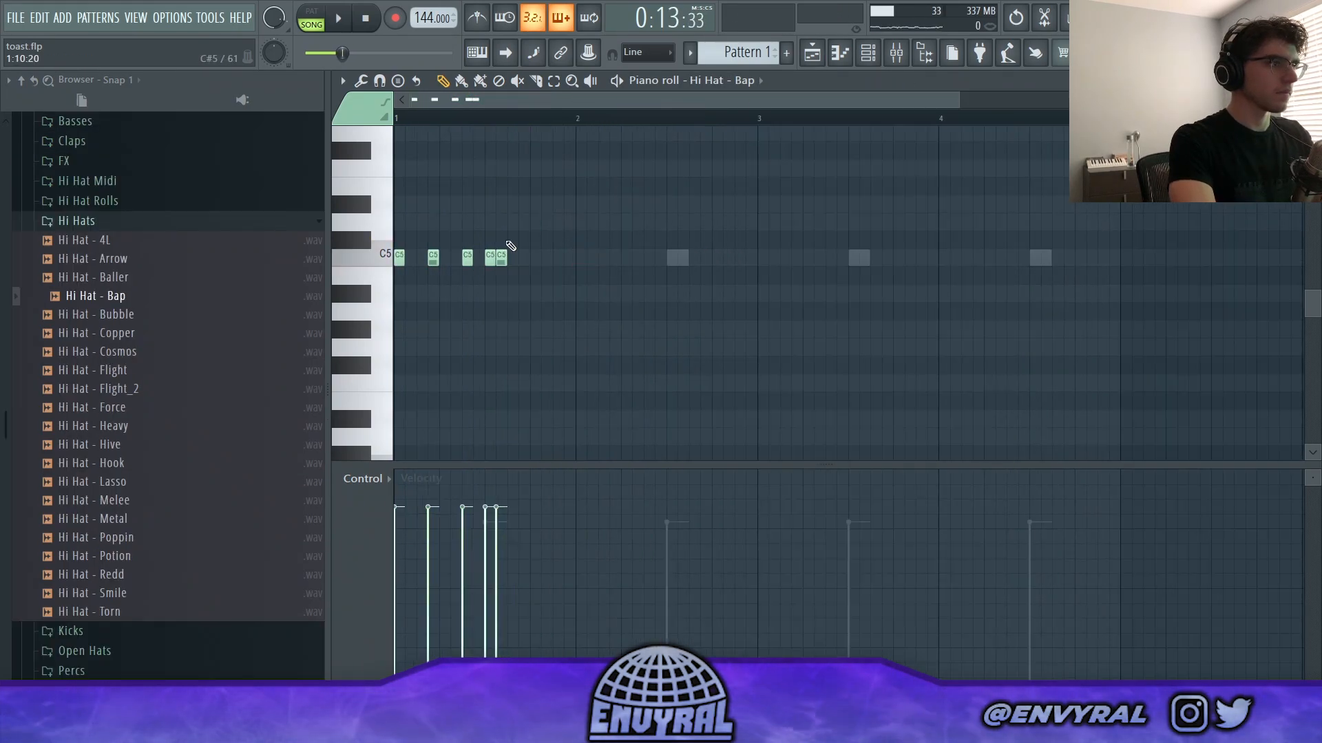
# Complete the one-bar Hi Hat - Bap rhythm on C5 with extra notes and duplicate it into bar 2
pyautogui.click(522, 258)
pyautogui.moveTo(596, 258); pyautogui.dragTo(519, 259)
pyautogui.press('space')
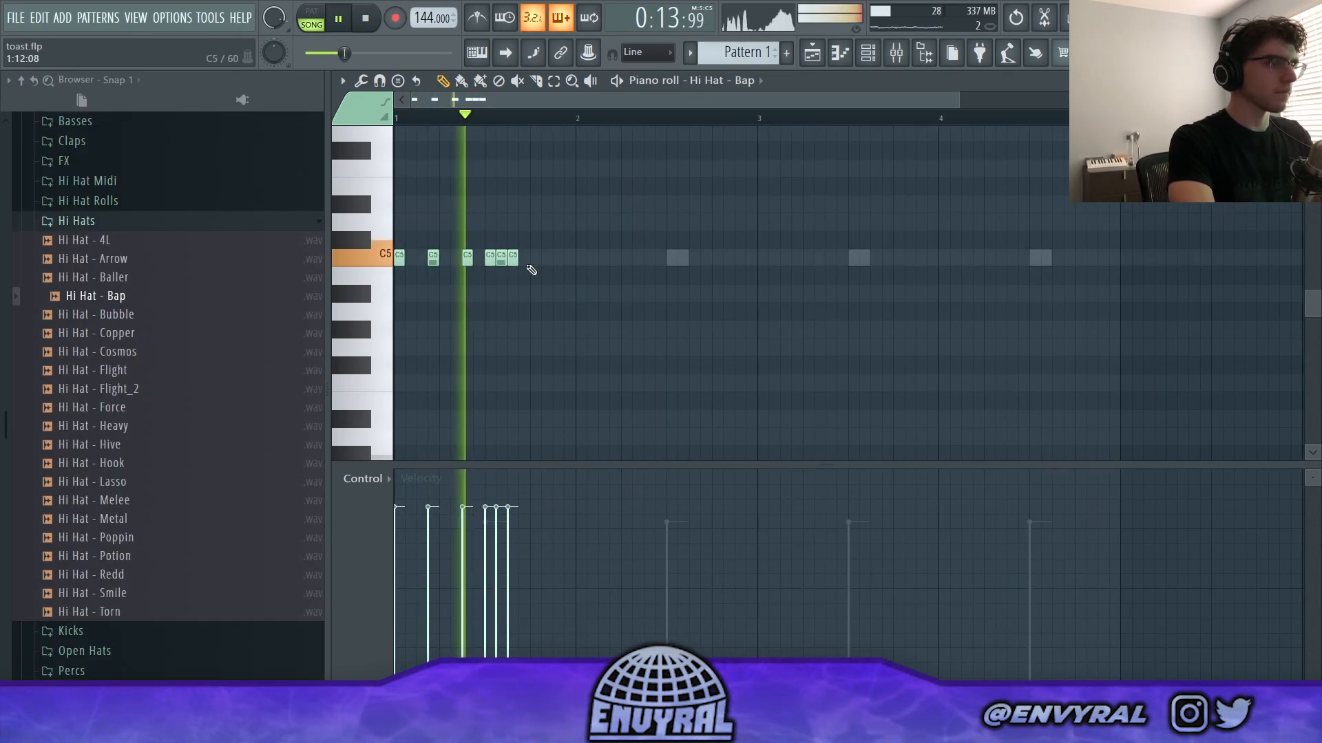
pyautogui.click(546, 258)
pyautogui.moveTo(630, 256); pyautogui.dragTo(554, 253)
pyautogui.press('space')
pyautogui.hotkey('ctrl', 'b')
pyautogui.press('space')
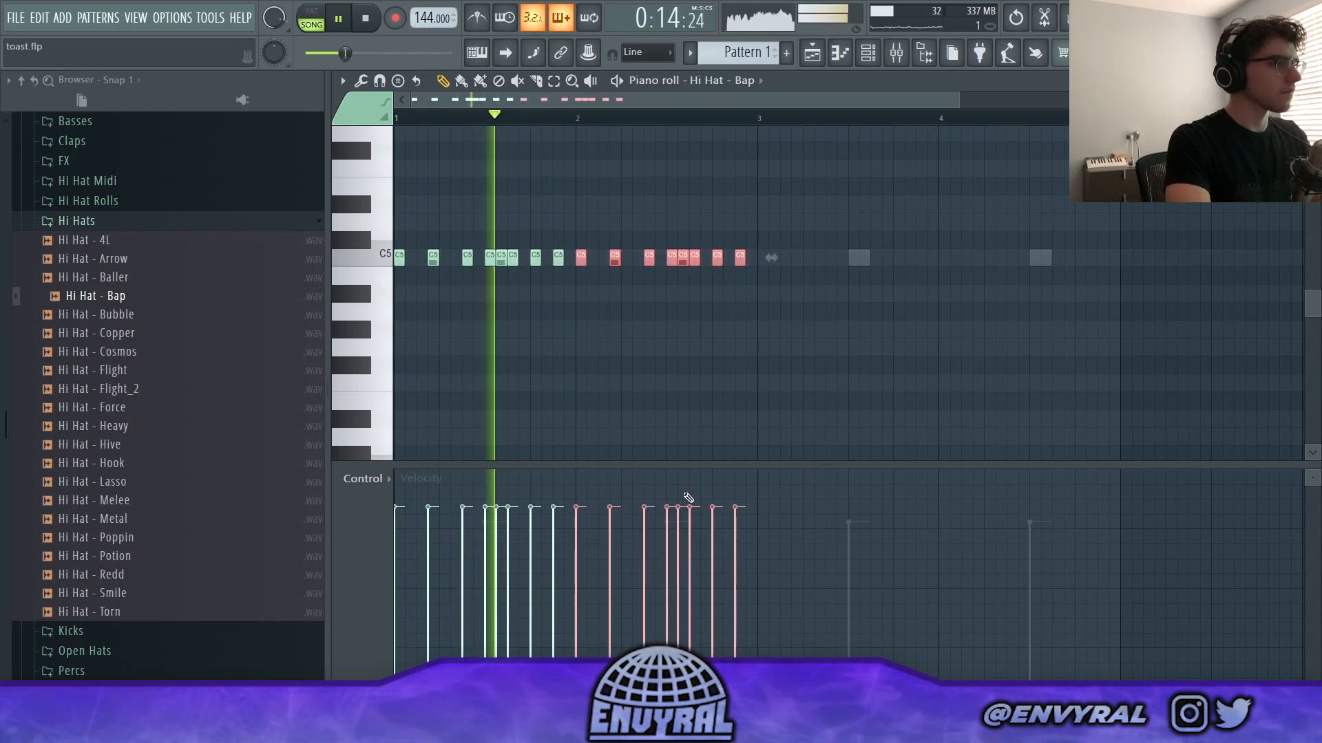
pyautogui.hotkey('ctrl', 'd')
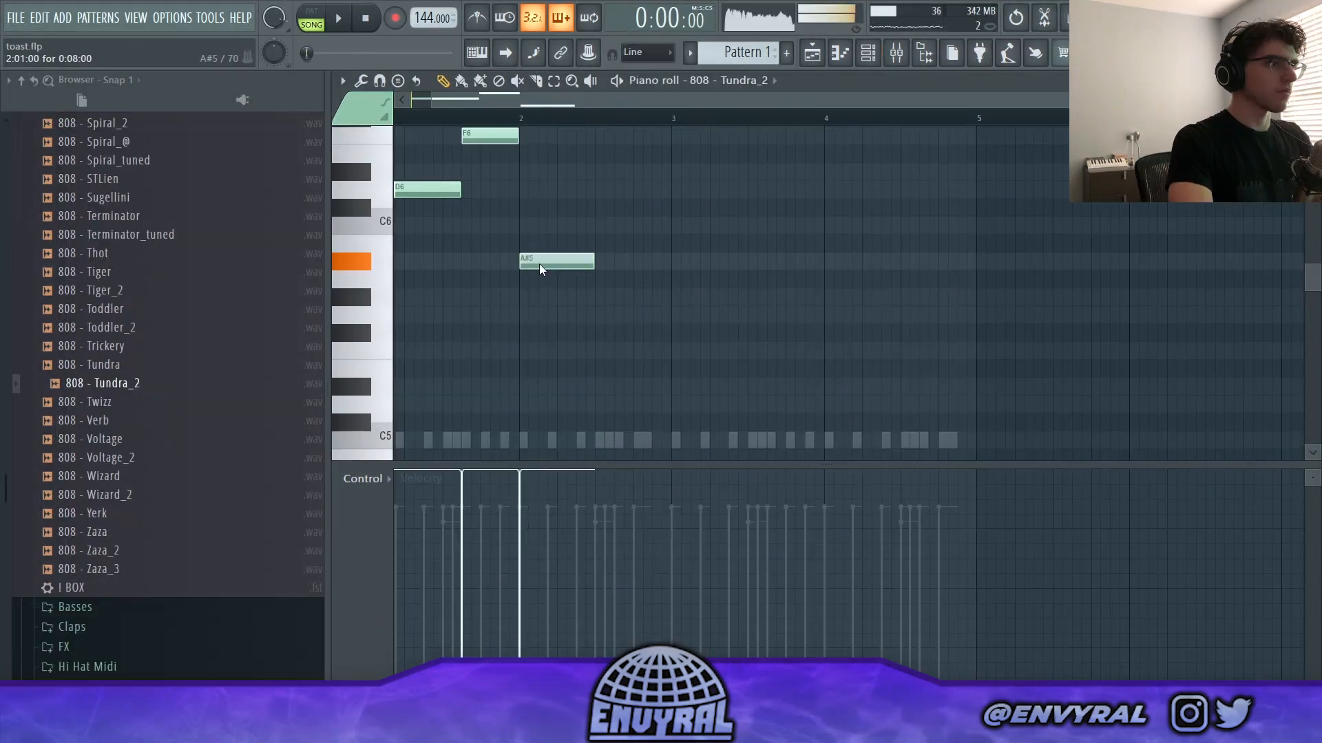
# Shape the 808 - Tundra_2 bassline with D5, F5 and two A#4 notes, and apply quick legato
pyautogui.scroll(3, 523, 230)
pyautogui.hotkey('ctrl', 'a')
pyautogui.press('space')
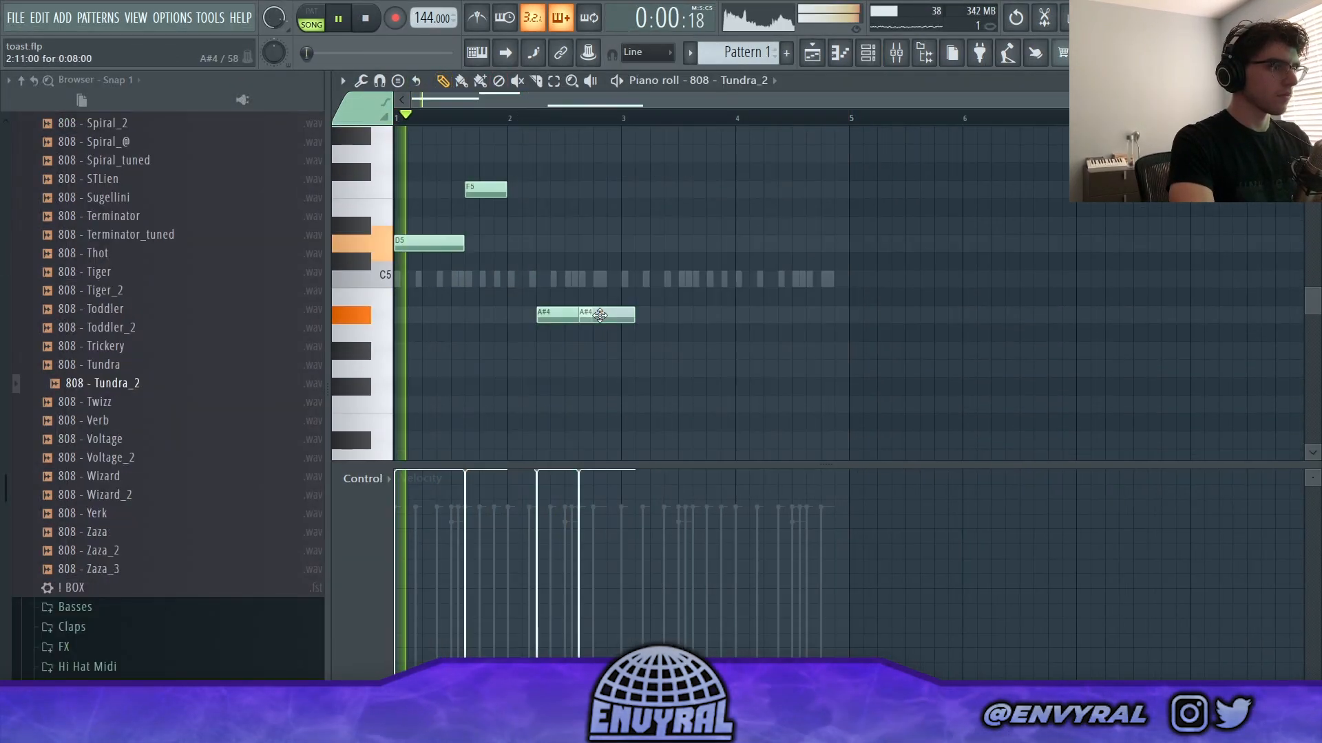
pyautogui.hotkey('ctrl', 'a')
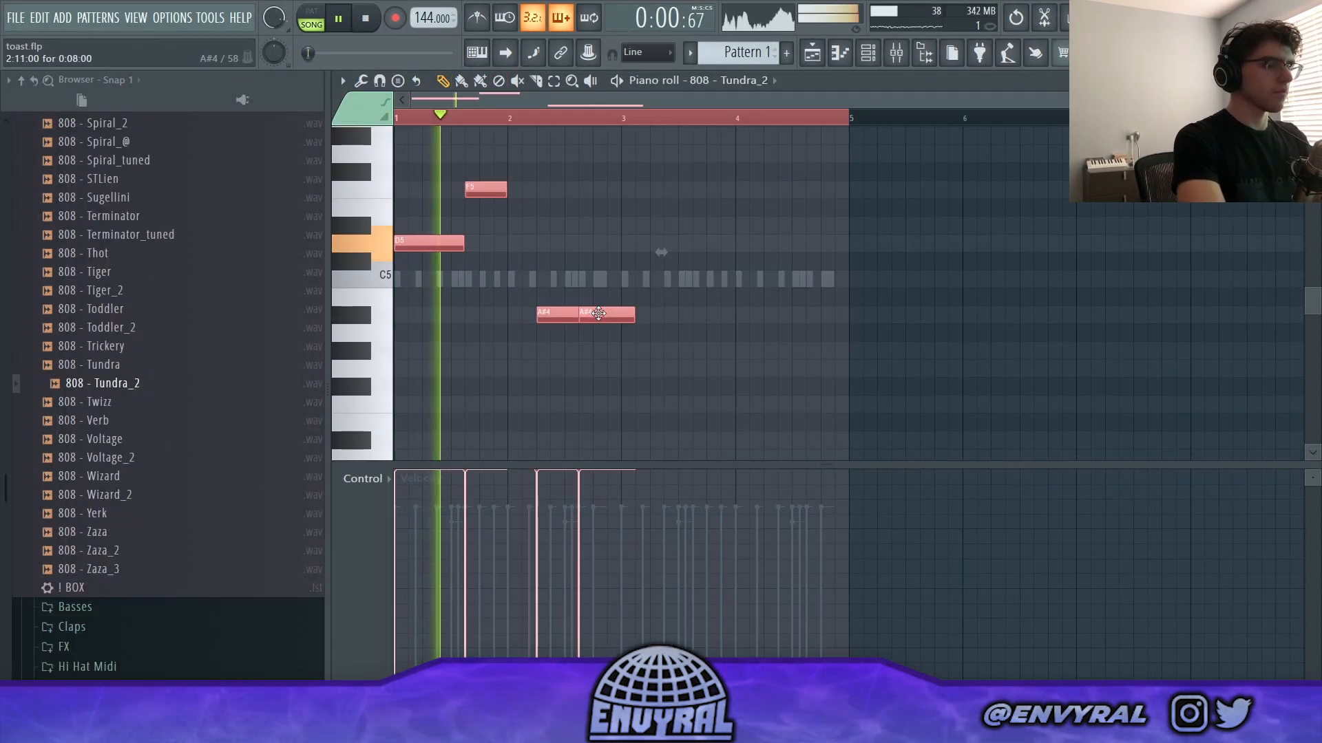
pyautogui.hotkey('ctrl', 'l')
pyautogui.hotkey('ctrl', 'd')
# Browse the 808 samples and add 808 - RZ_tuned as a new channel below 808 - Tundra_2
pyautogui.click(868, 52)
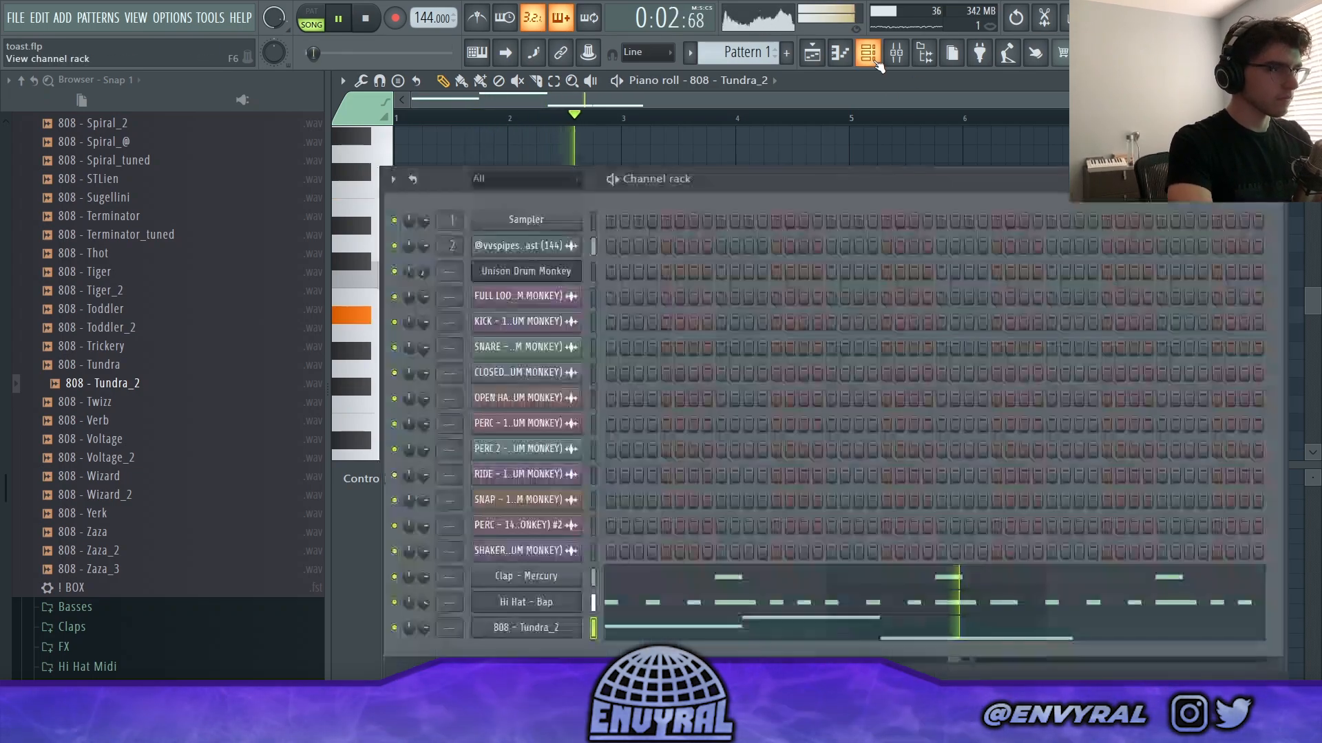
pyautogui.press('space')
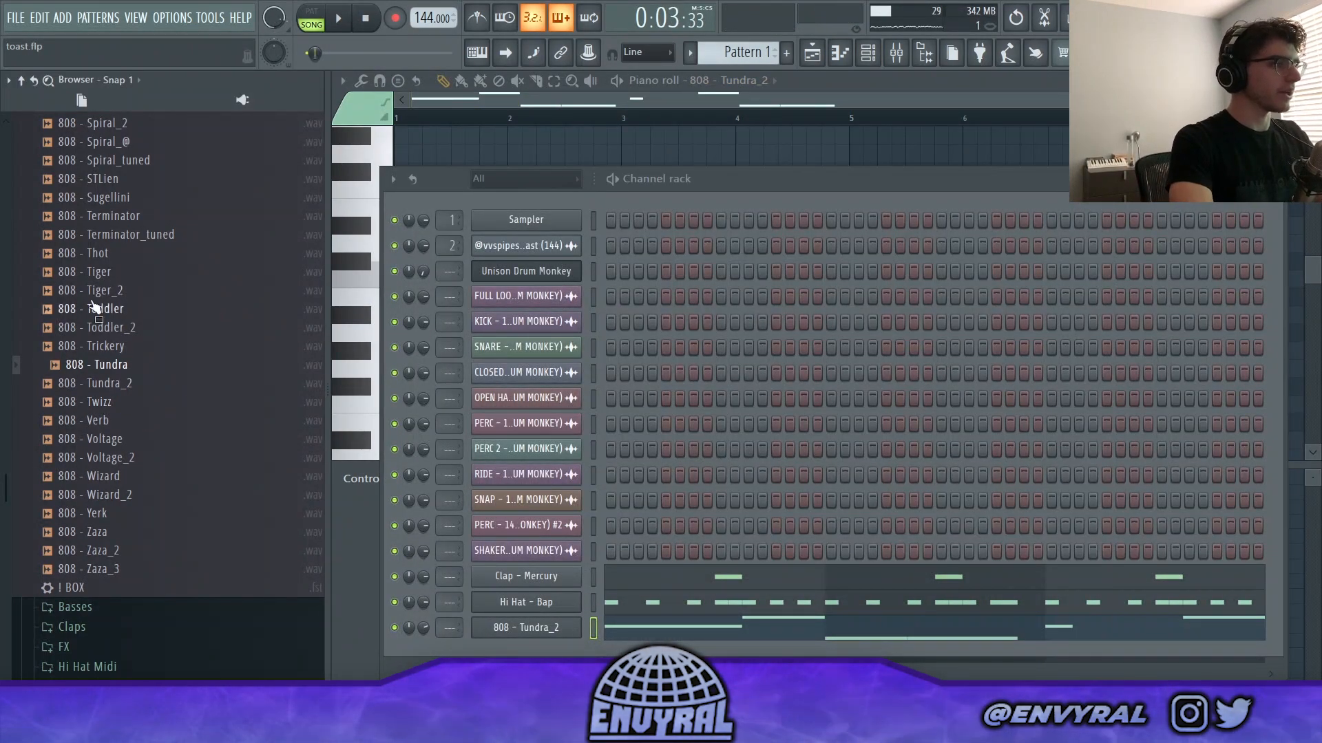
pyautogui.scroll(4, 146, 432)
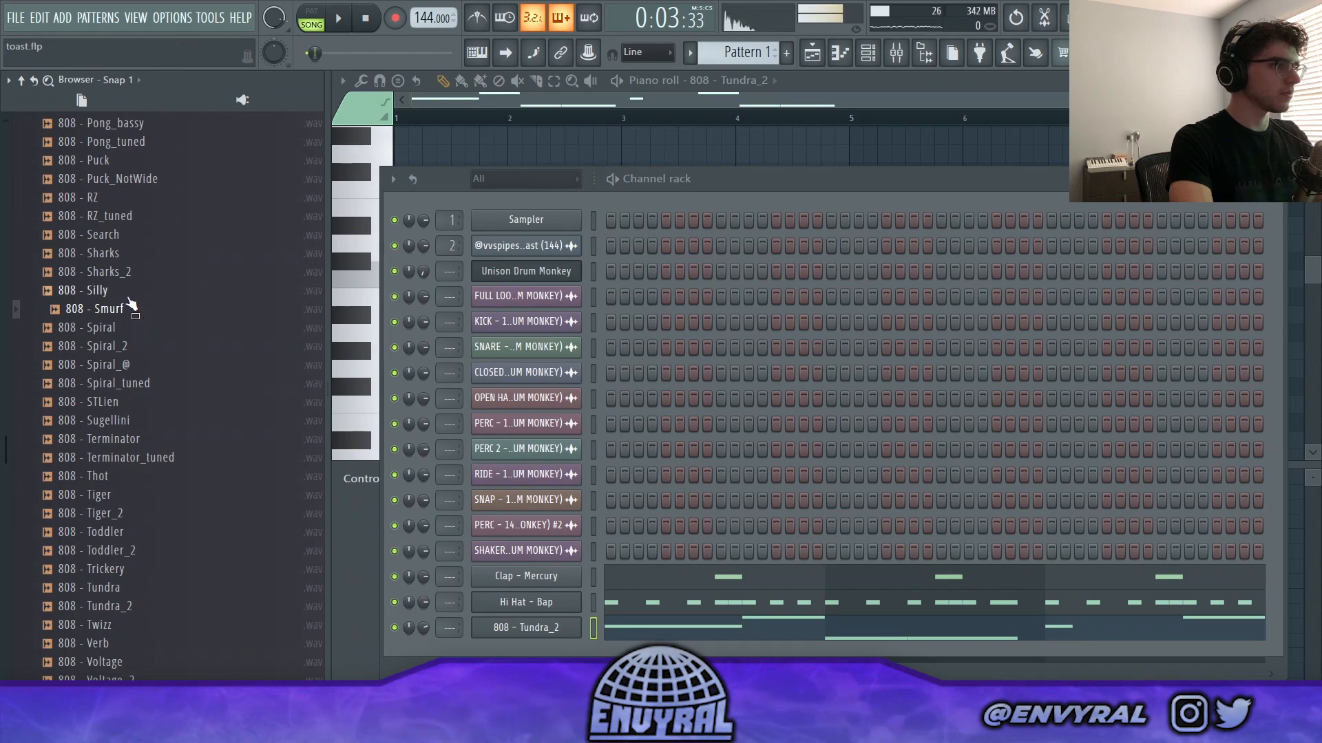
pyautogui.scroll(2, 125, 334)
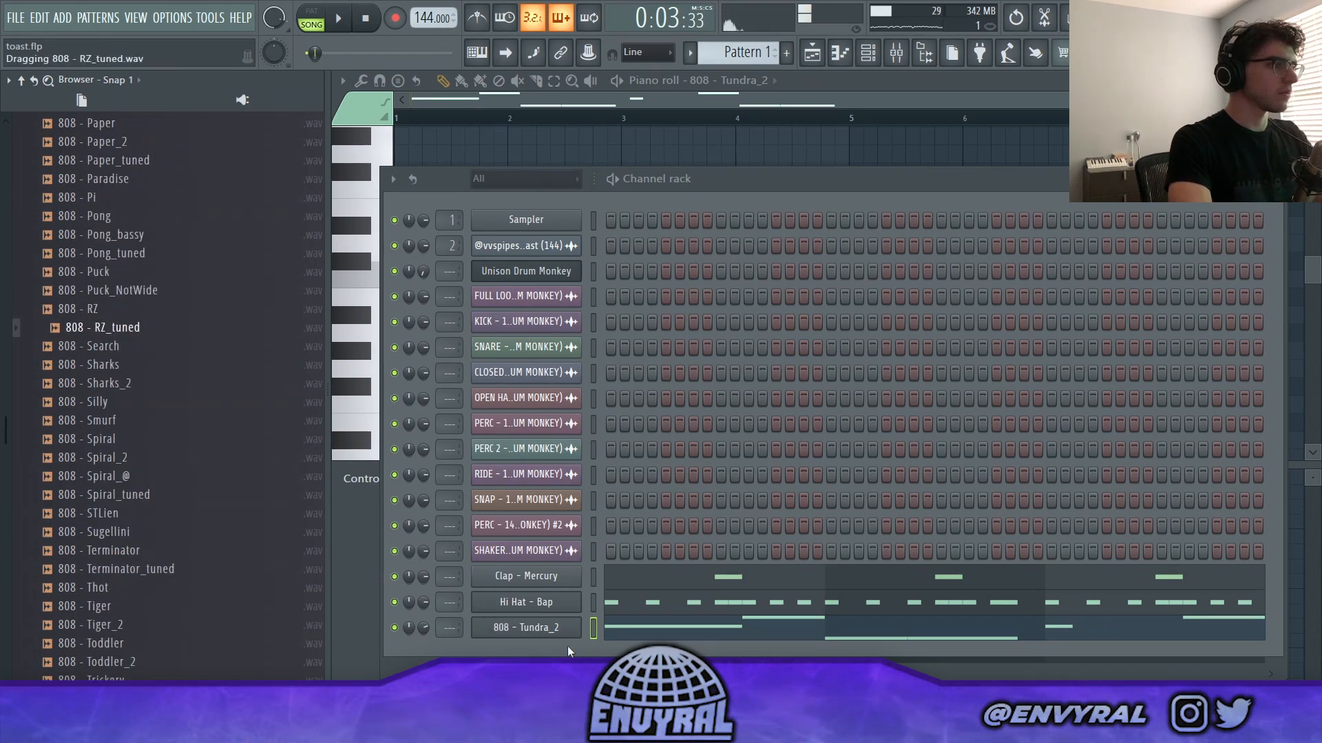
pyautogui.moveTo(567, 646); pyautogui.dragTo(568, 645)
# Replace the two short F5 notes in the 808 - RZ_tuned part in bar 3 with one longer F5 note
pyautogui.press('space')
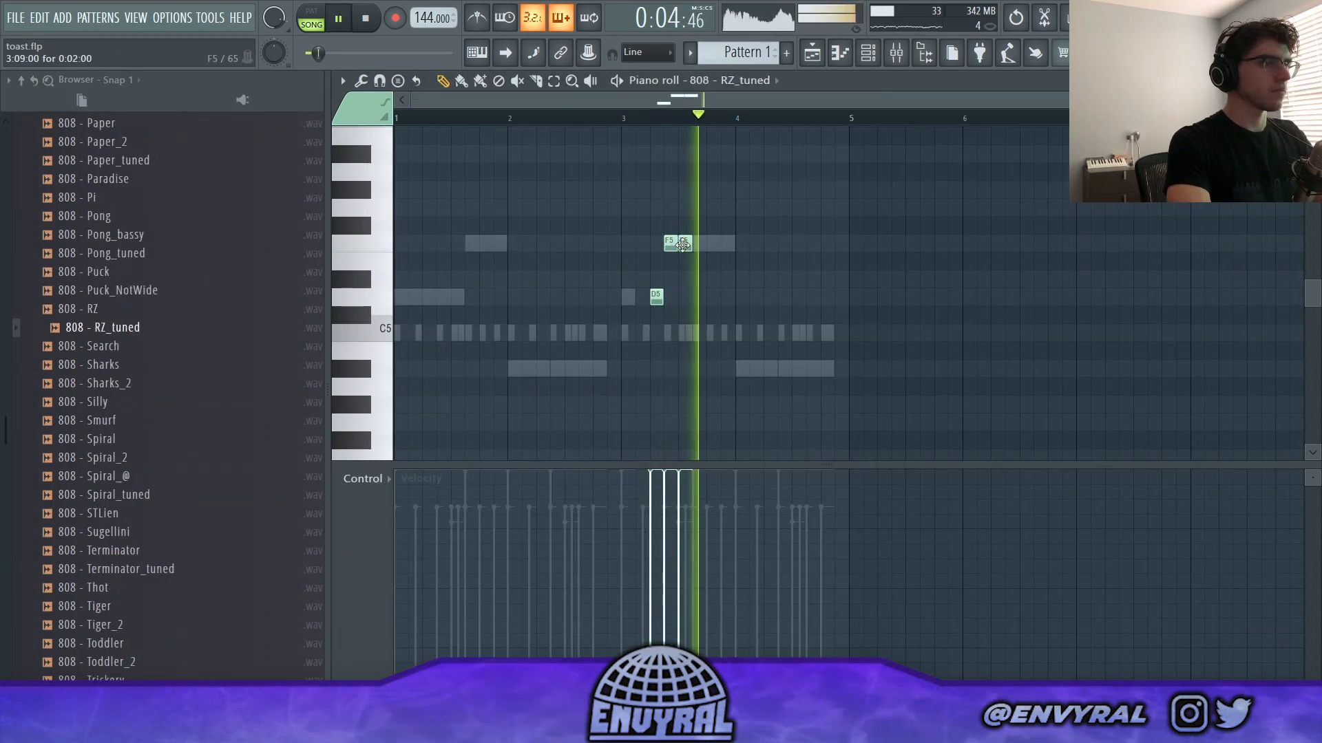
pyautogui.rightClick(682, 245)
pyautogui.press('space')
pyautogui.press('space')
pyautogui.moveTo(677, 245); pyautogui.dragTo(692, 246)
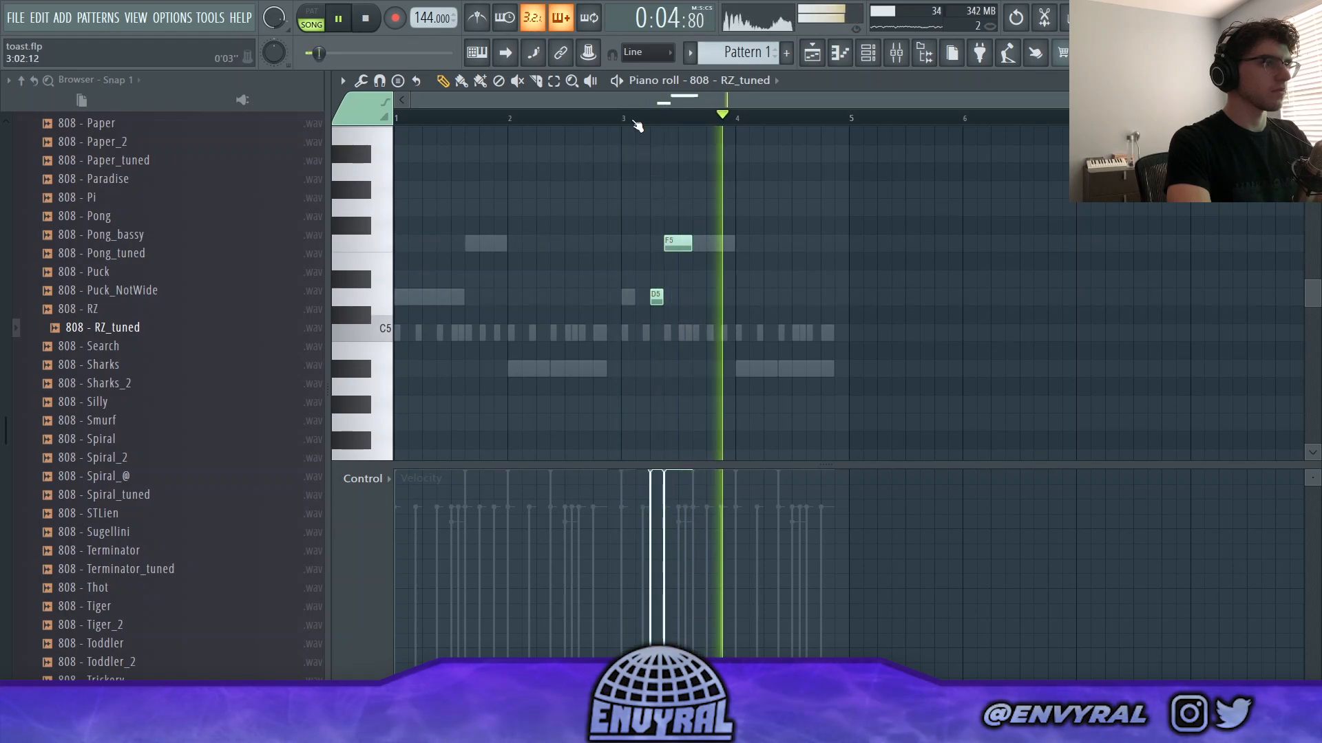
# Change the time-stretching mode of the toast melody's audio clip
pyautogui.press('F6')
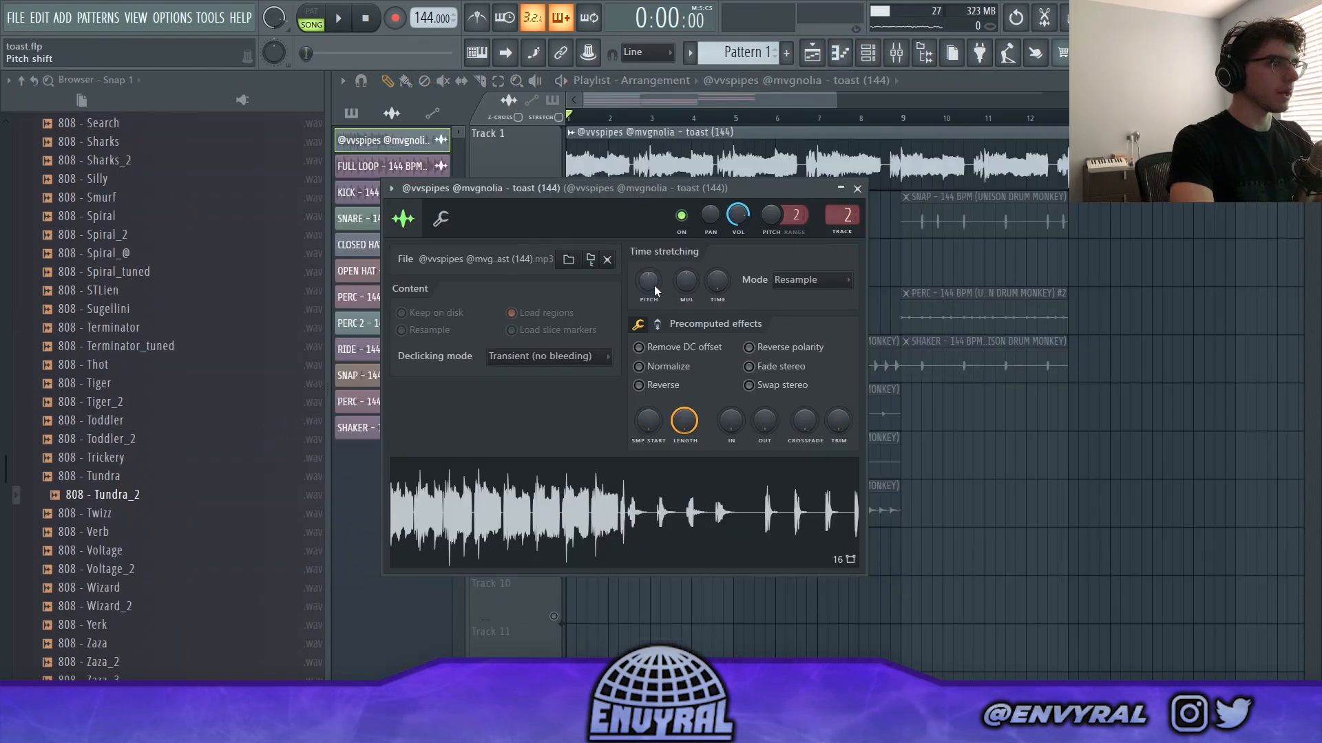
pyautogui.click(798, 280)
pyautogui.click(800, 354)
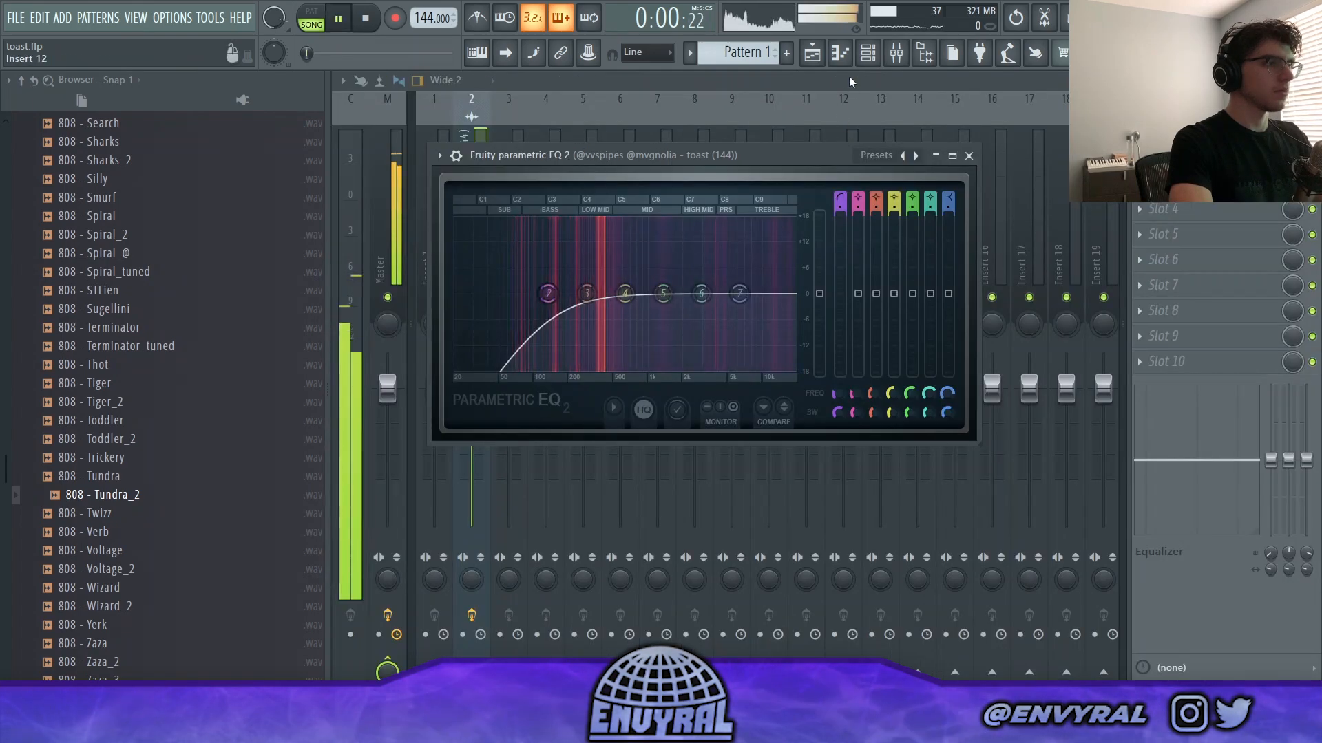
# Review the 808 - RZ_tuned notes during playback and switch the piano roll to 808 - Tundra_2
pyautogui.press('F6')
pyautogui.press('F7')
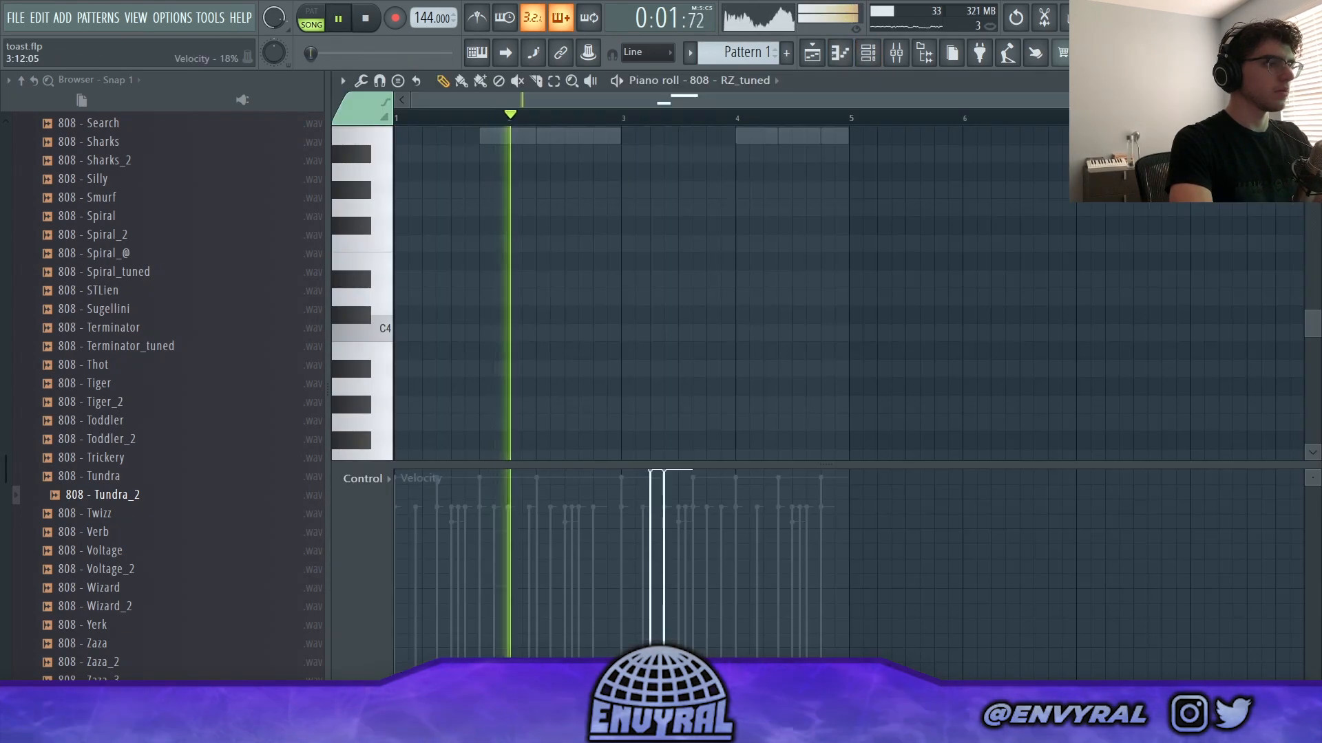
pyautogui.scroll(5, 702, 383)
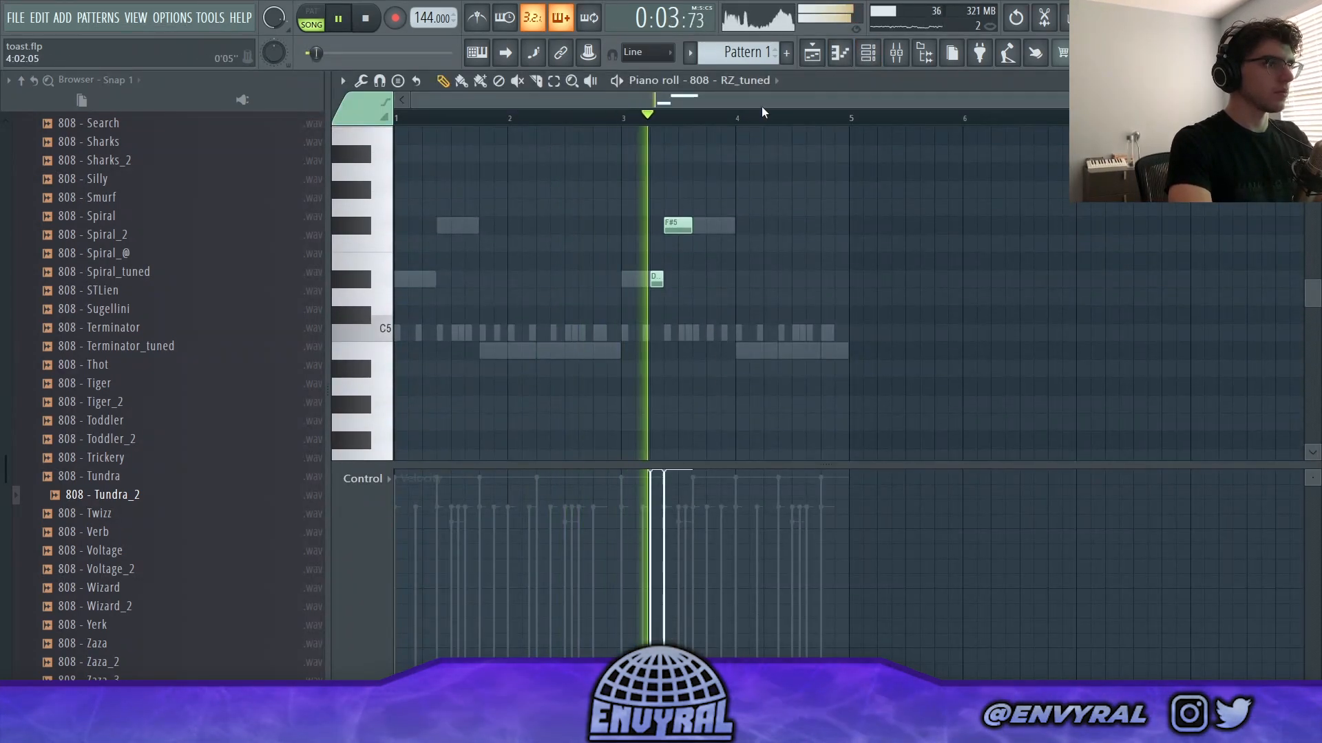
pyautogui.click(762, 85)
pyautogui.click(755, 383)
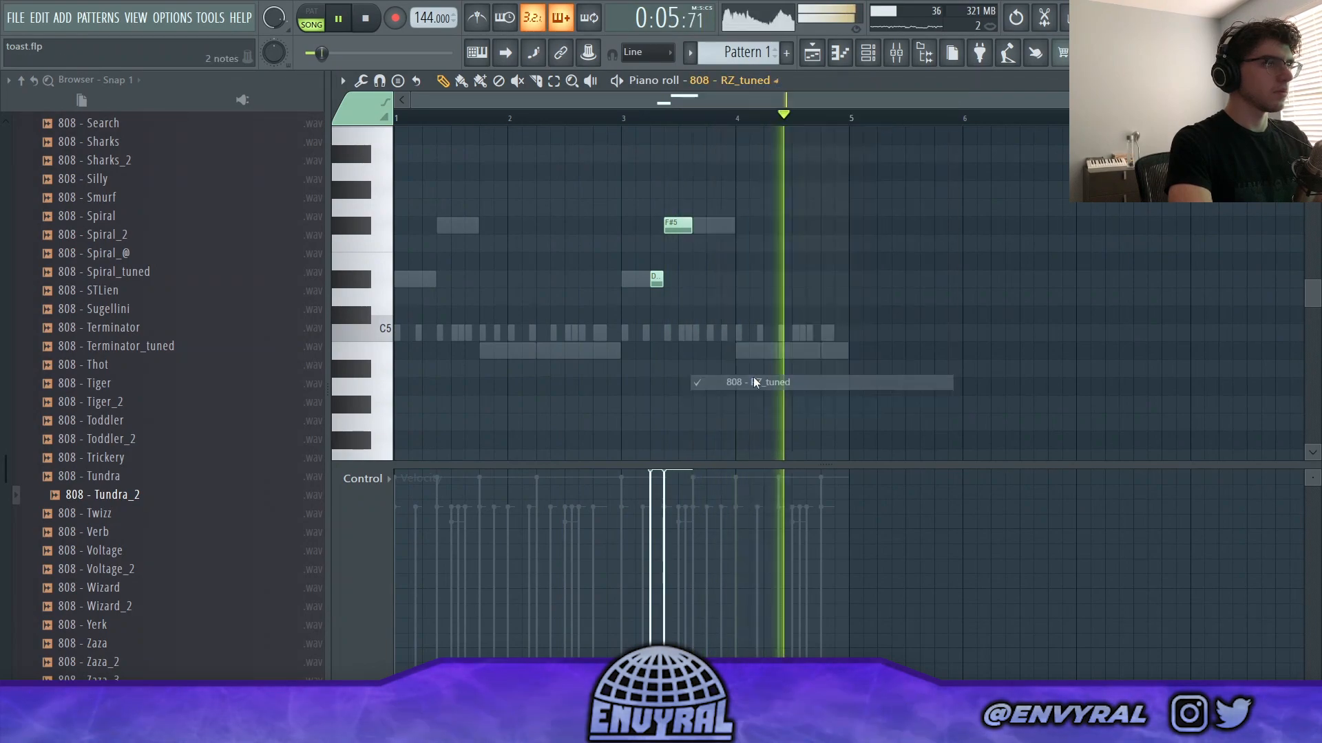
pyautogui.click(757, 81)
pyautogui.click(758, 365)
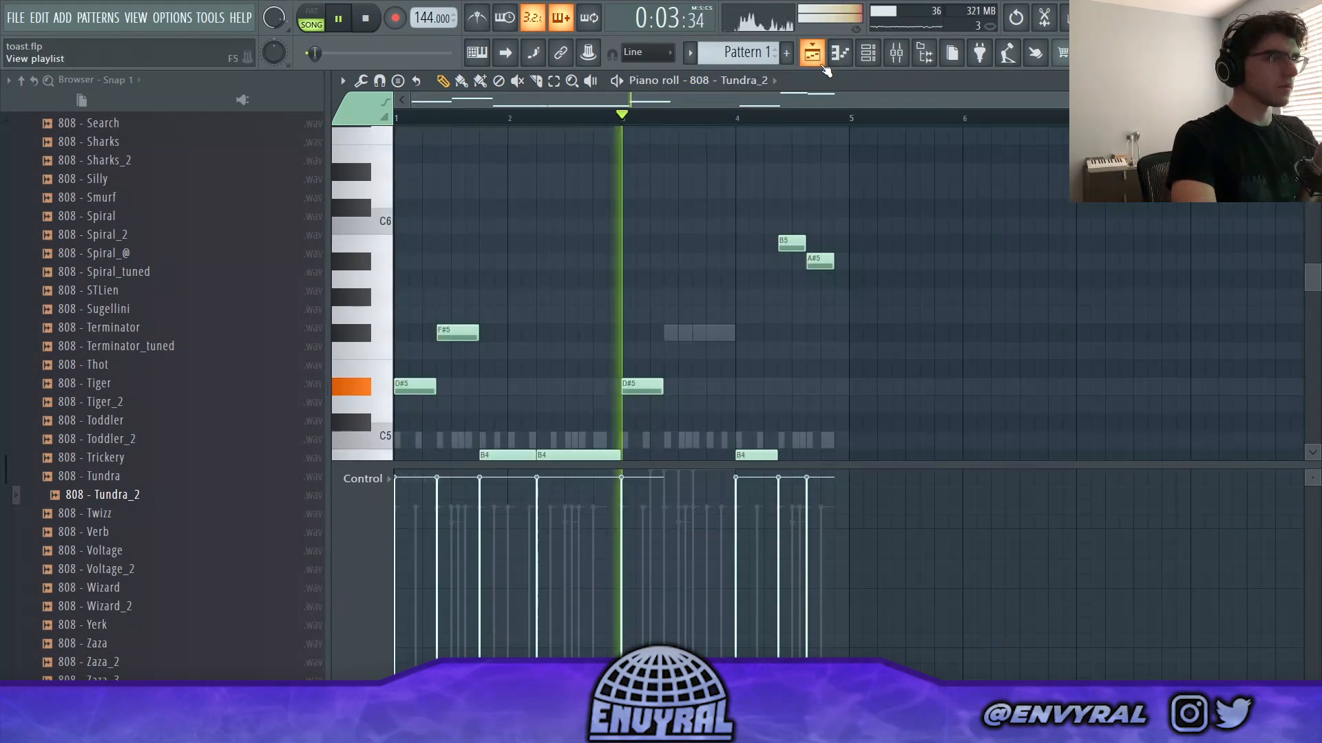
pyautogui.scroll(-3, 854, 206)
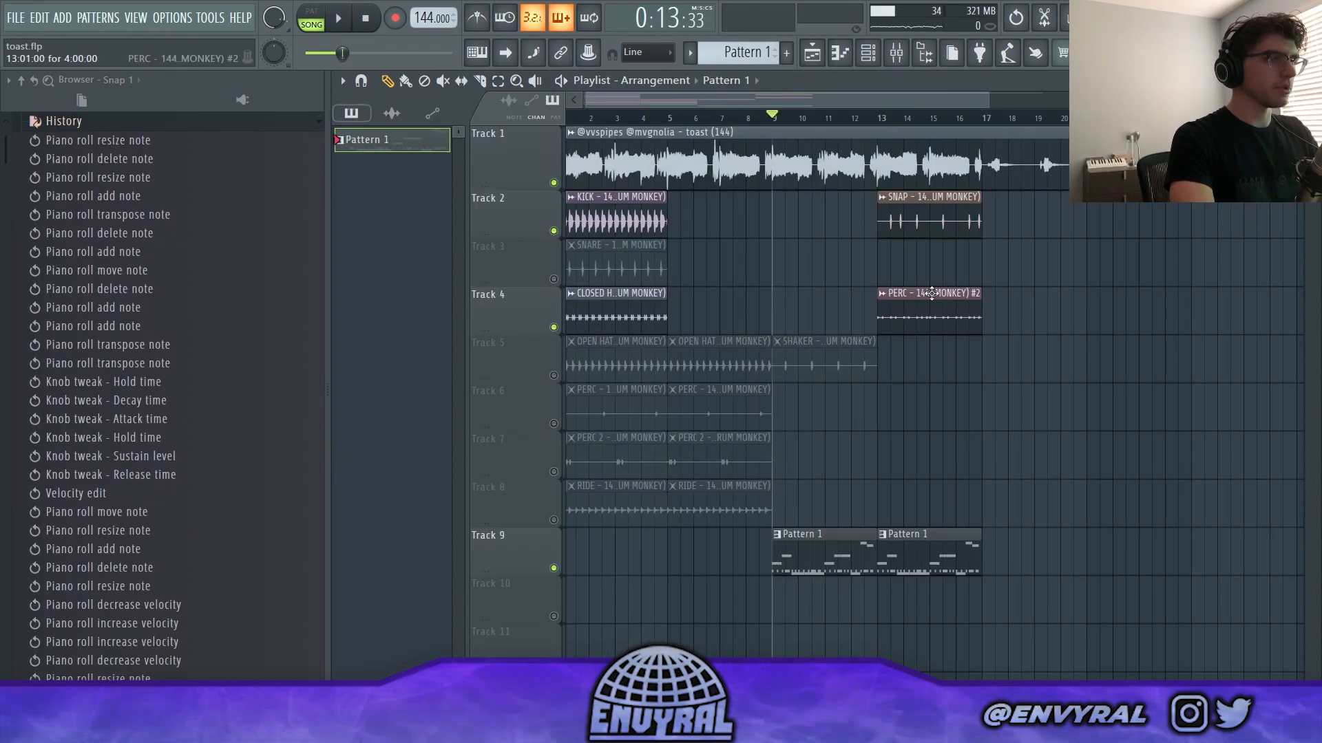
# Unmute the drum stem tracks and normalize the PERC #2 clip on Track 4 at bar 9
pyautogui.click(554, 377)
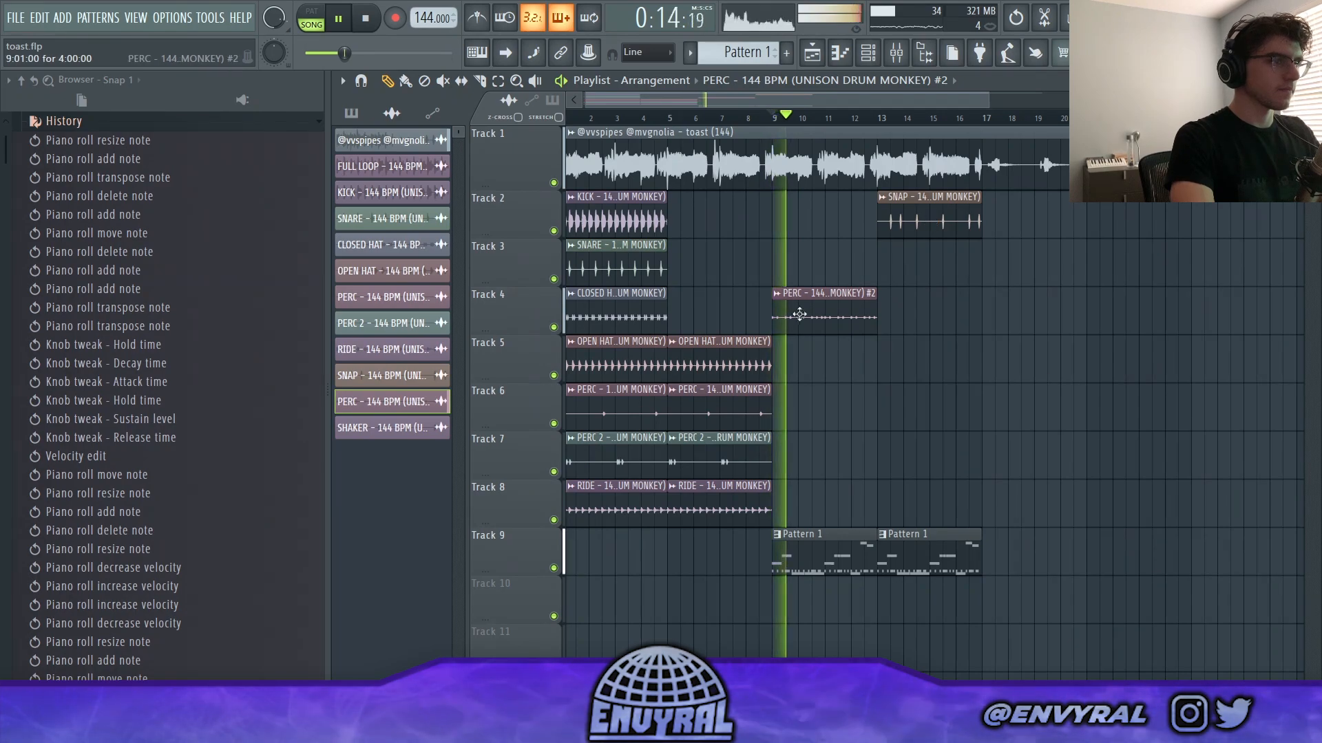
pyautogui.doubleClick(796, 318)
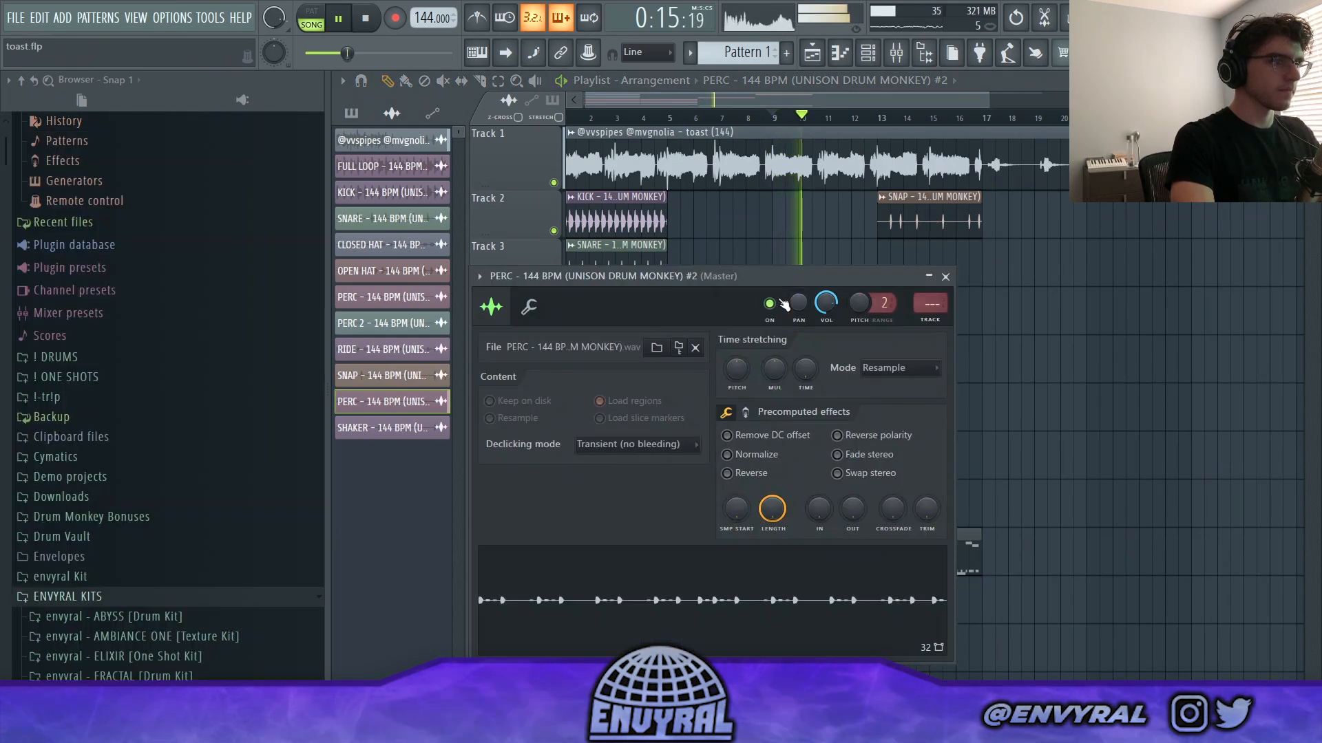
pyautogui.click(727, 454)
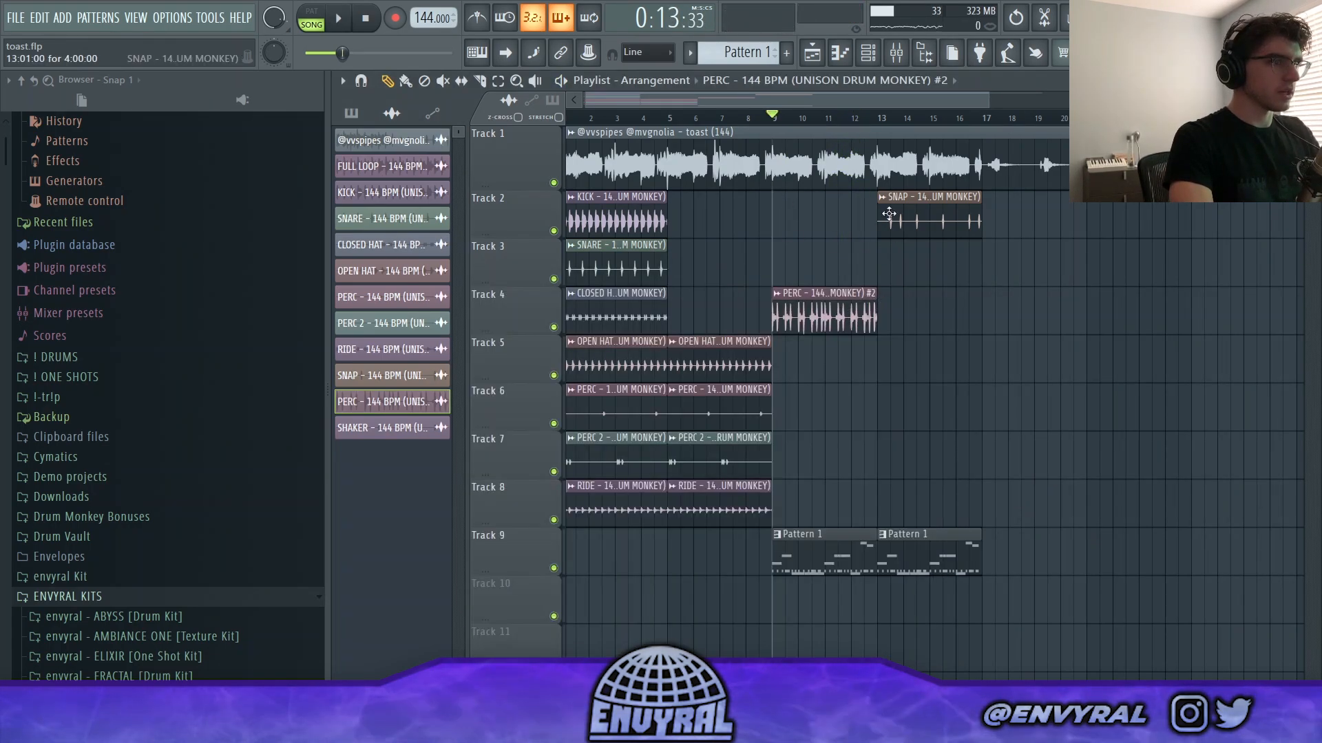
# Set the PERC #2 clip's time stretching to Auto with a raised pitch and route it to mixer track 3
pyautogui.press('space')
pyautogui.doubleClick(854, 329)
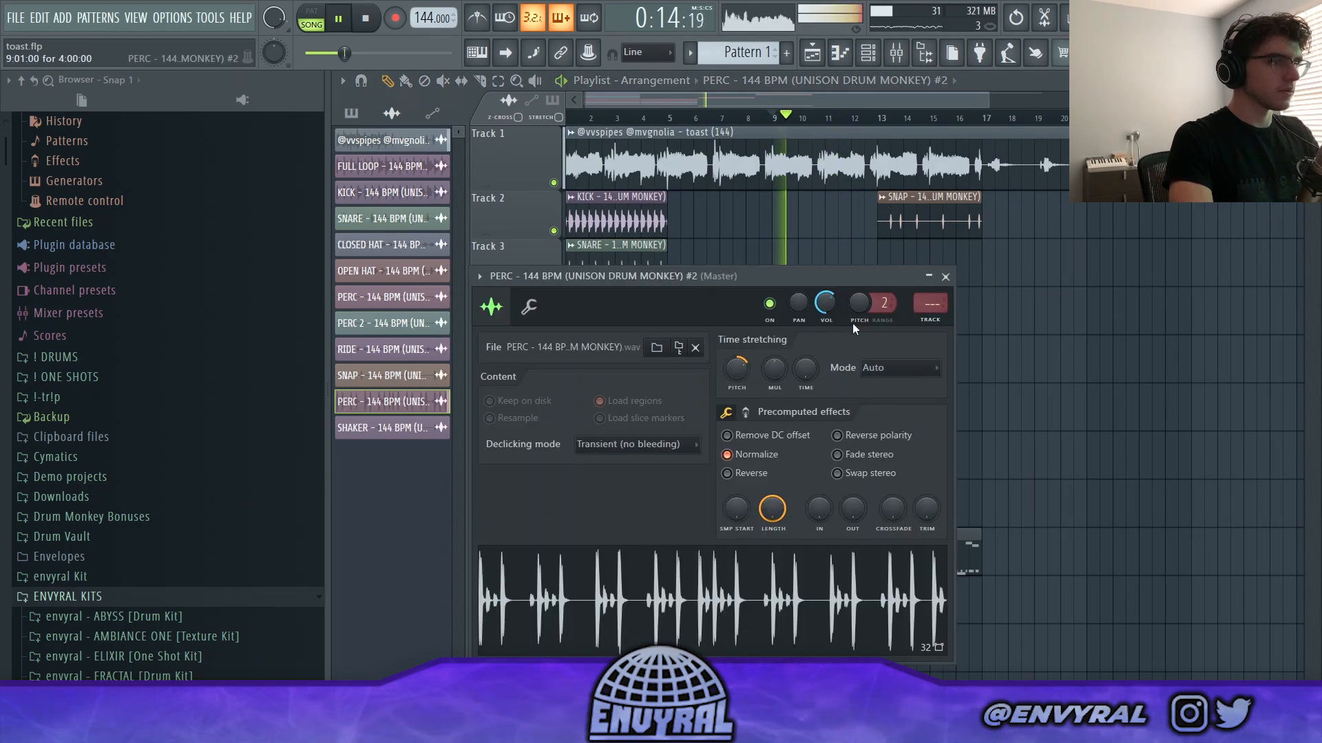
pyautogui.click(929, 320)
pyautogui.press('space')
# Add ValhallaVintageVerb to the PERC #2 mixer track with a 1.18 s decay and 15.6 % mix
pyautogui.click(1145, 152)
pyautogui.moveTo(1160, 168)
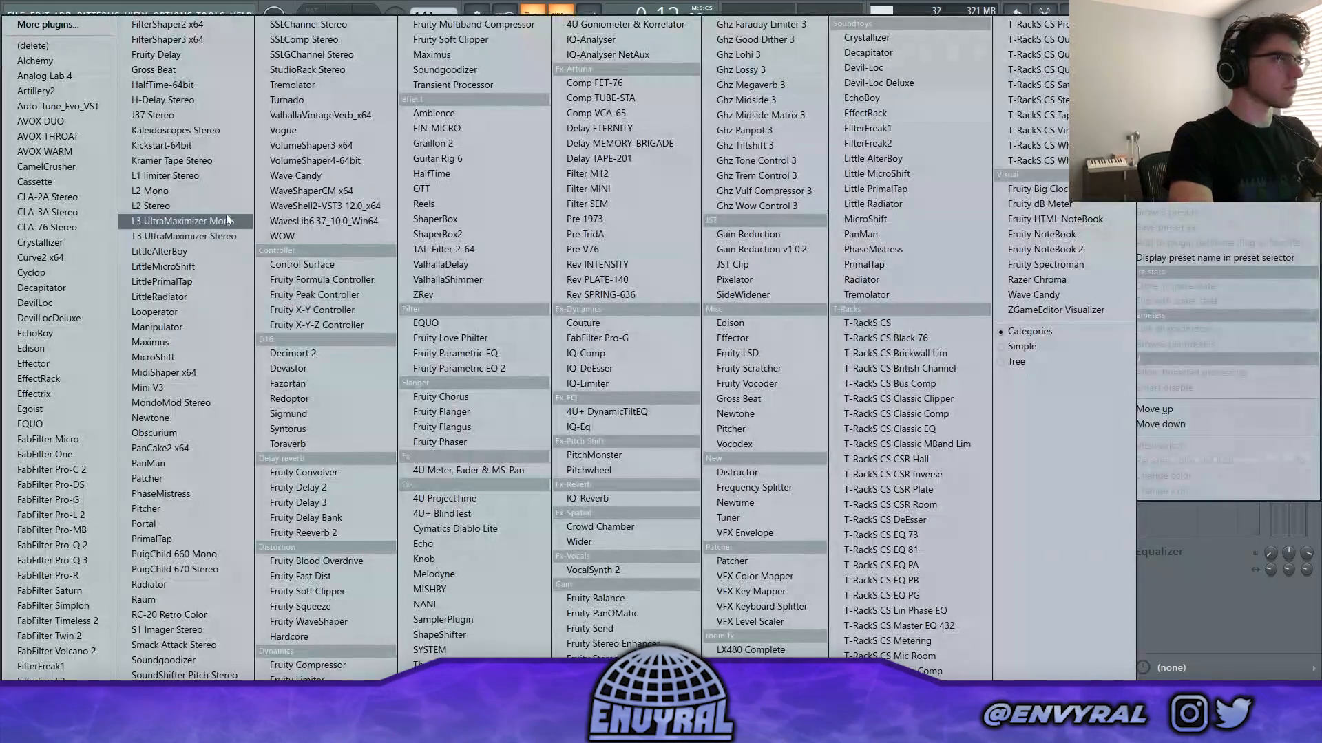
pyautogui.click(320, 115)
pyautogui.press('space')
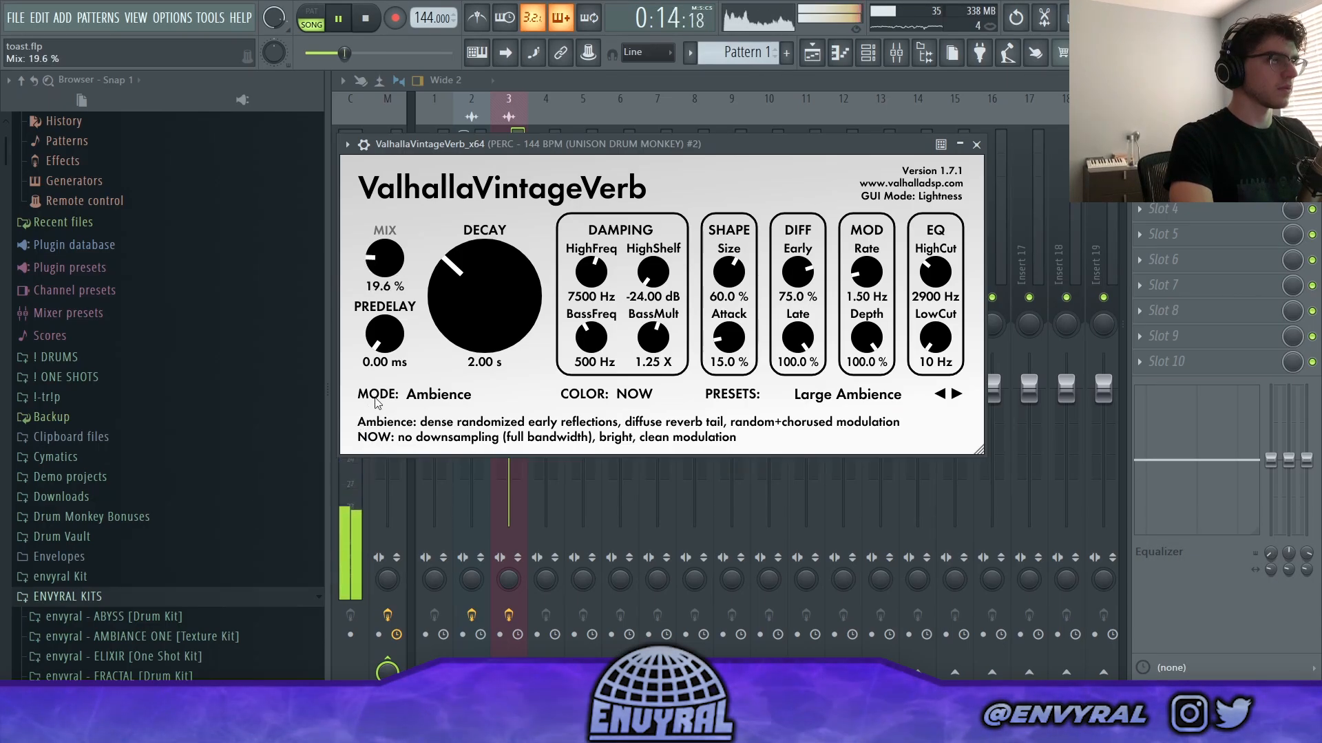
pyautogui.moveTo(484, 306); pyautogui.dragTo(486, 338)
pyautogui.moveTo(385, 261); pyautogui.dragTo(385, 285)
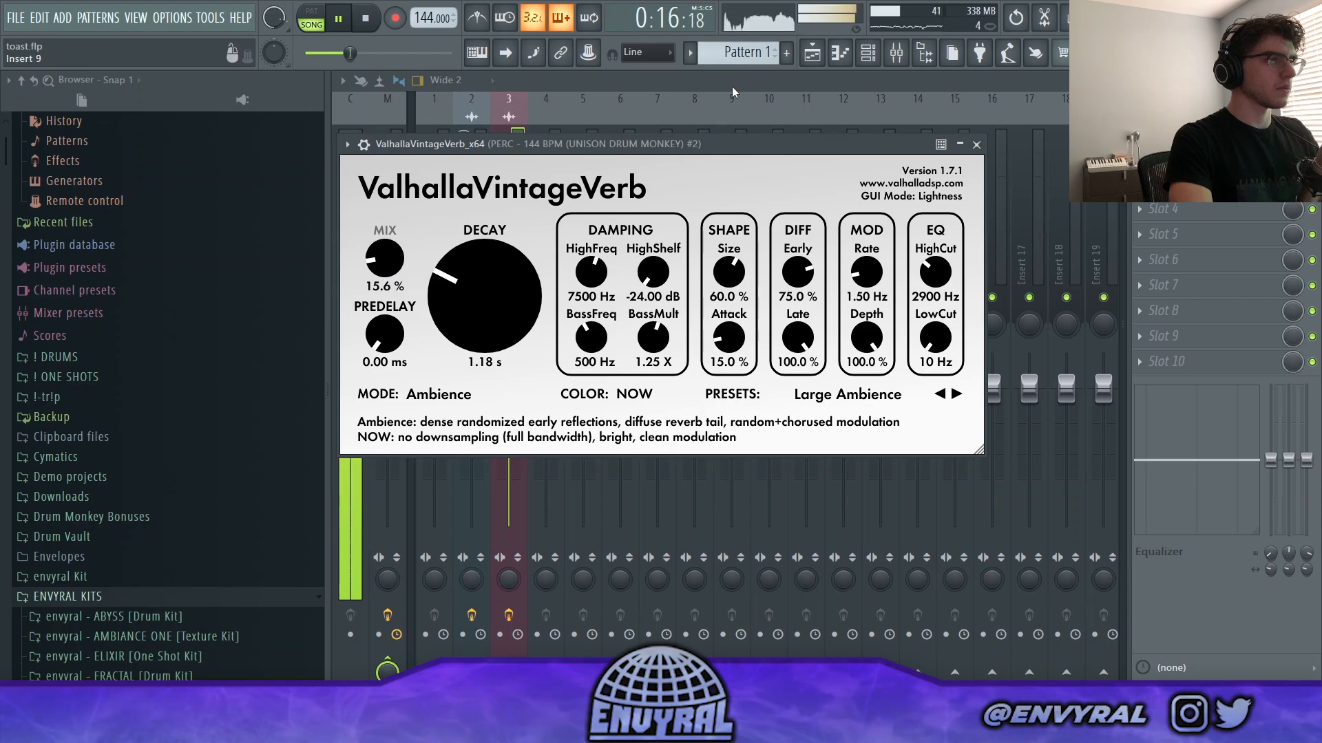
pyautogui.click(976, 144)
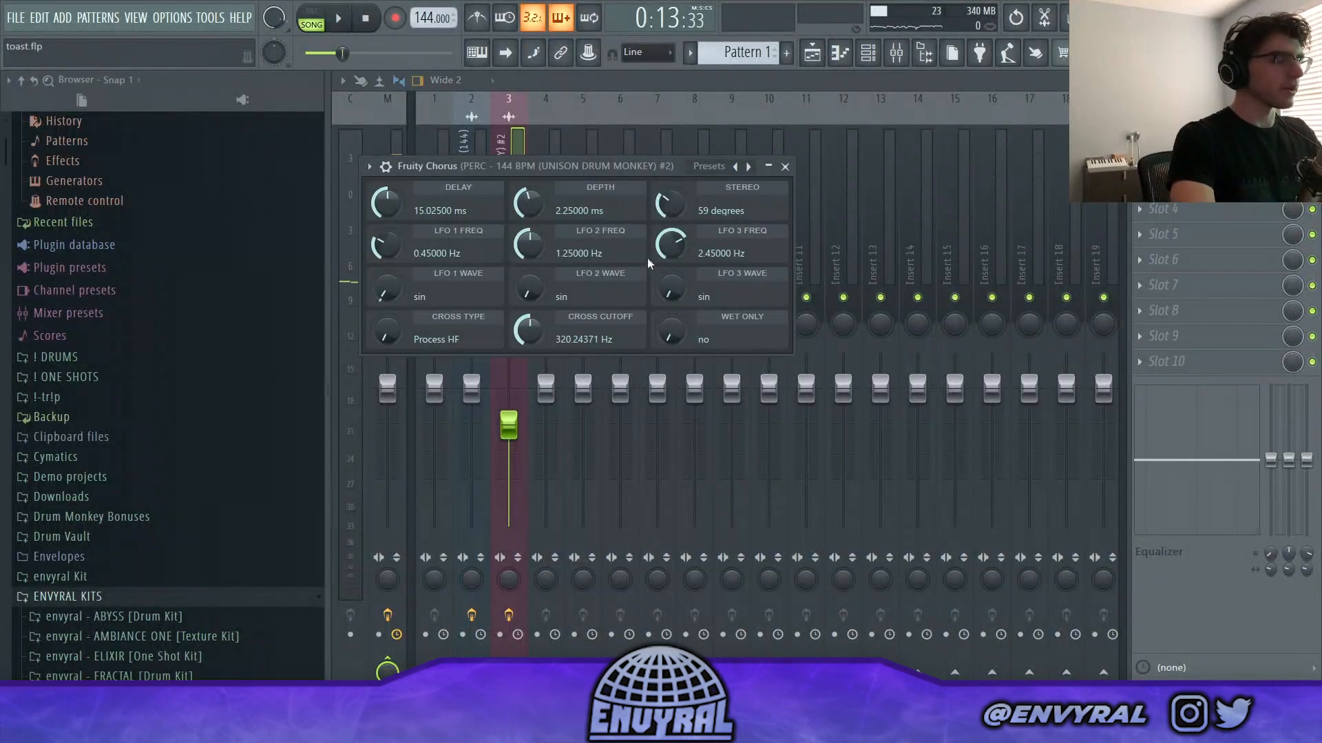
# Add Fruity Chorus to the PERC #2 mixer track and audition it at a lowered track volume
pyautogui.press('space')
pyautogui.press('Escape')
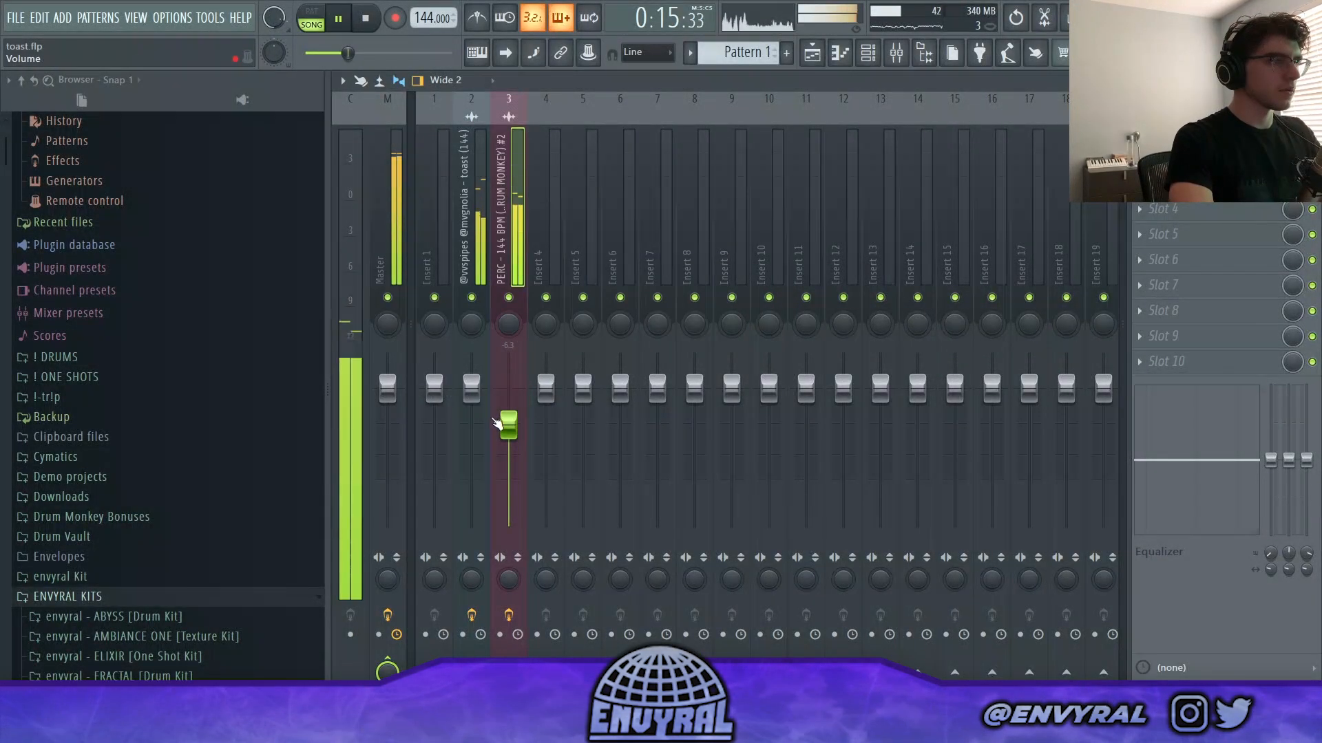
pyautogui.click(819, 55)
# Slice the PERC #2 clip at bars 10 and 11 and delete every piece except the one in bar 10
pyautogui.press('space')
pyautogui.scroll(4, 851, 313)
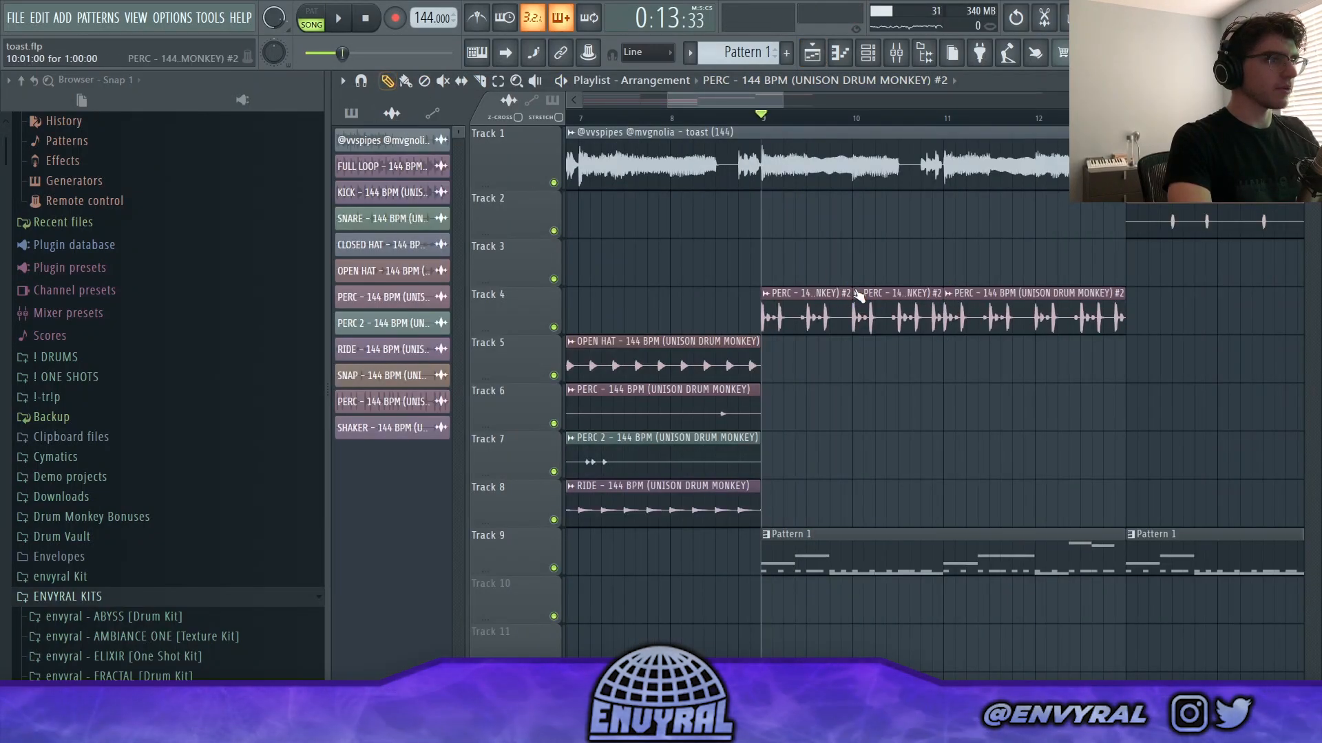
pyautogui.rightClick(872, 310)
pyautogui.rightClick(1019, 320)
pyautogui.press('space')
pyautogui.rightClick(833, 313)
pyautogui.click(859, 306)
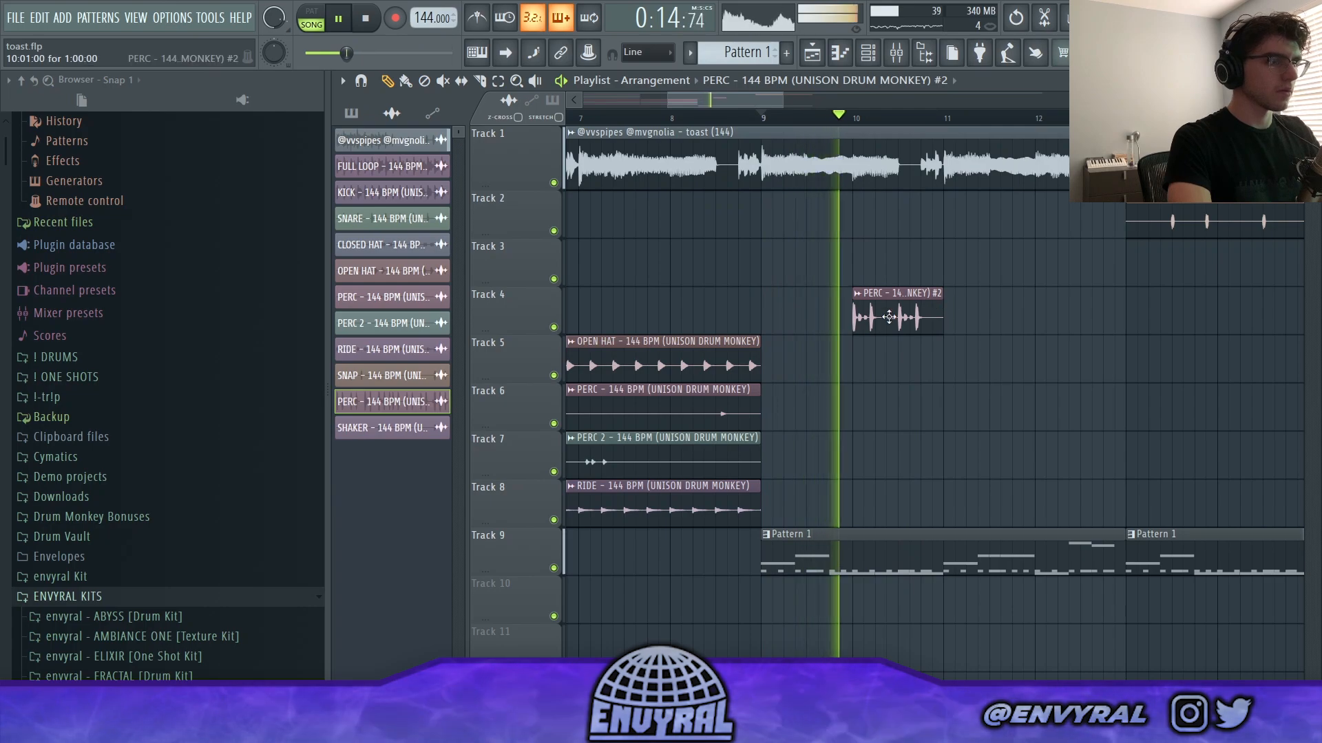
# Add Portal to the PERC #2 mixer track, load its AQUATIC preset and audition it
pyautogui.press('F9')
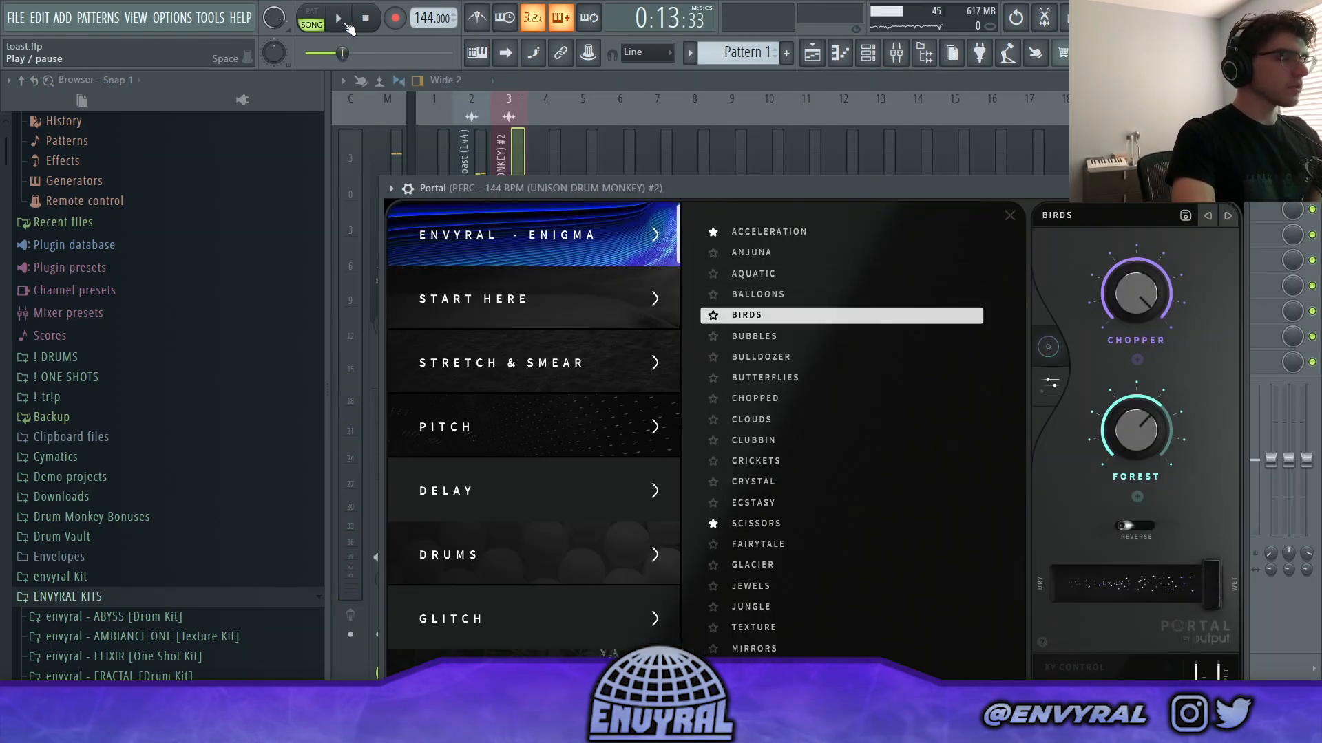
pyautogui.click(778, 275)
pyautogui.click(813, 61)
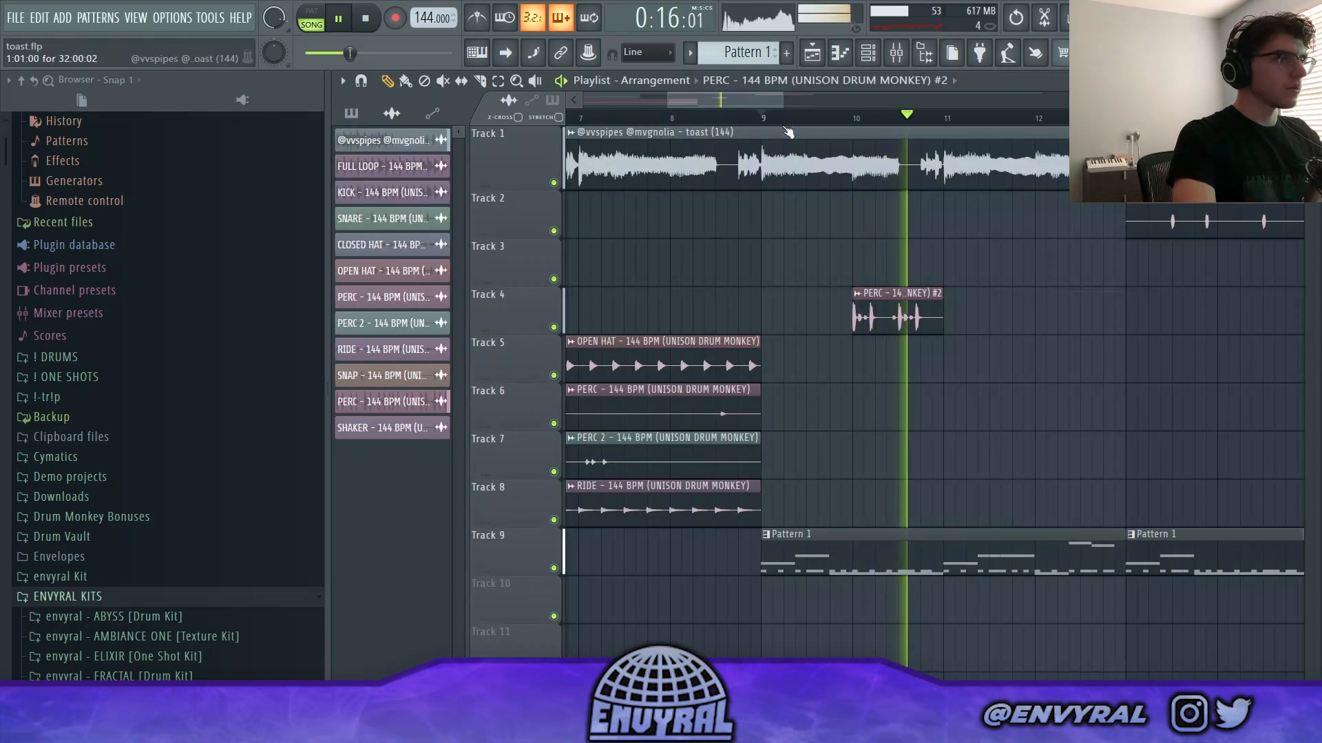
# Set up ValhallaVintageVerb's Ambience preset on the PERC #2 track with 0.68 s decay and 16.4 % mix, and raise the track volume
pyautogui.press('F9')
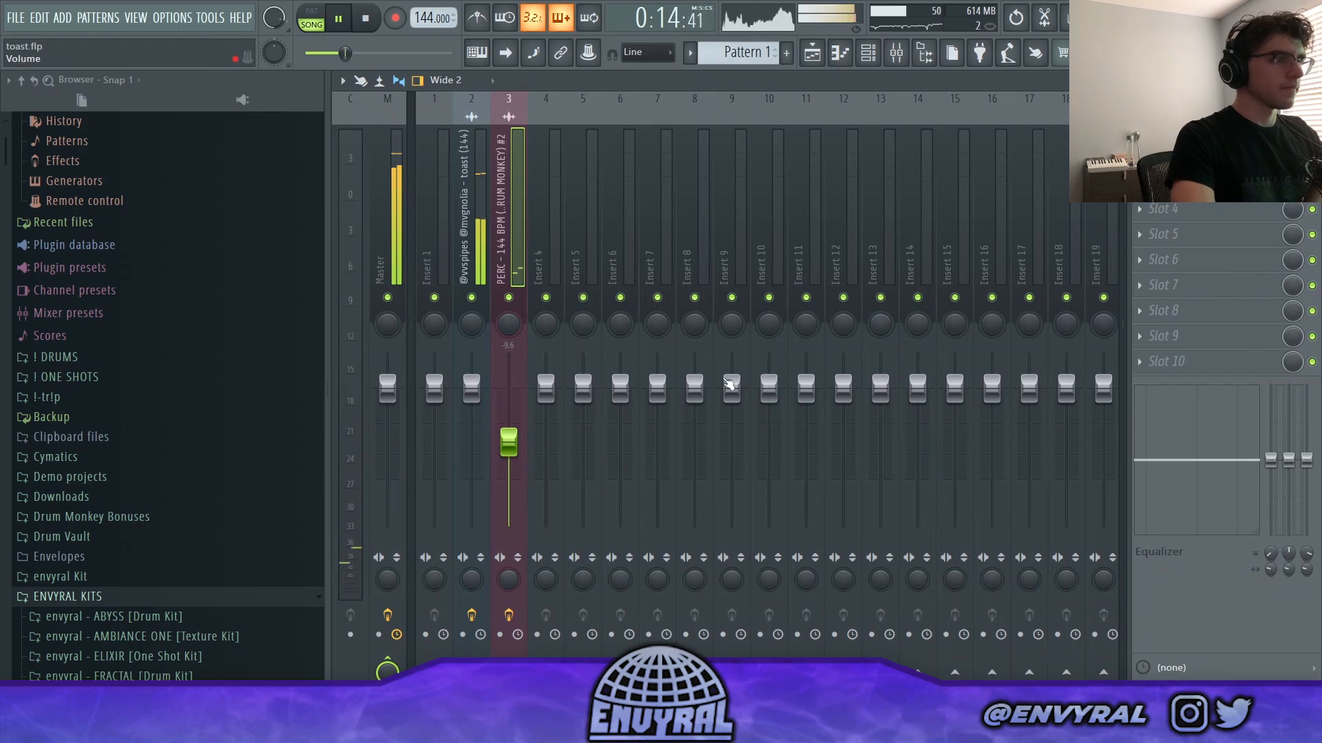
pyautogui.click(1194, 132)
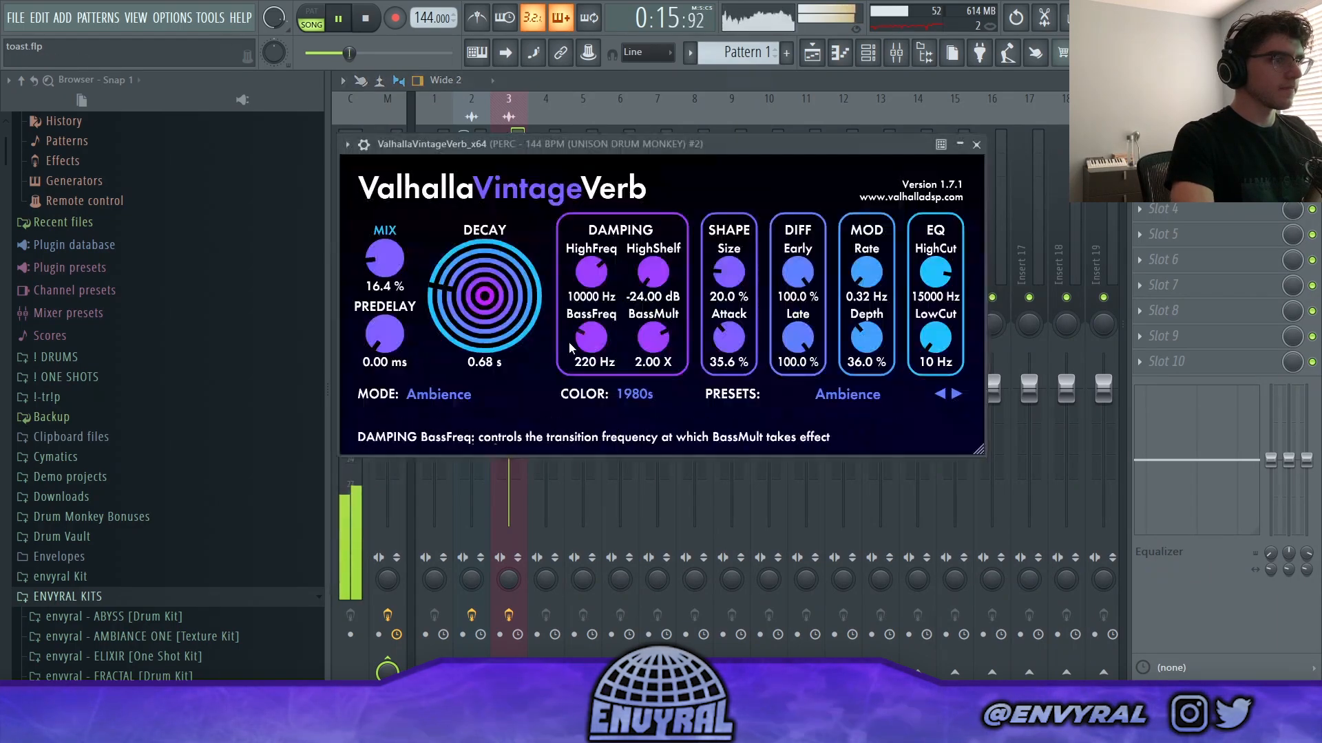
pyautogui.click(508, 121)
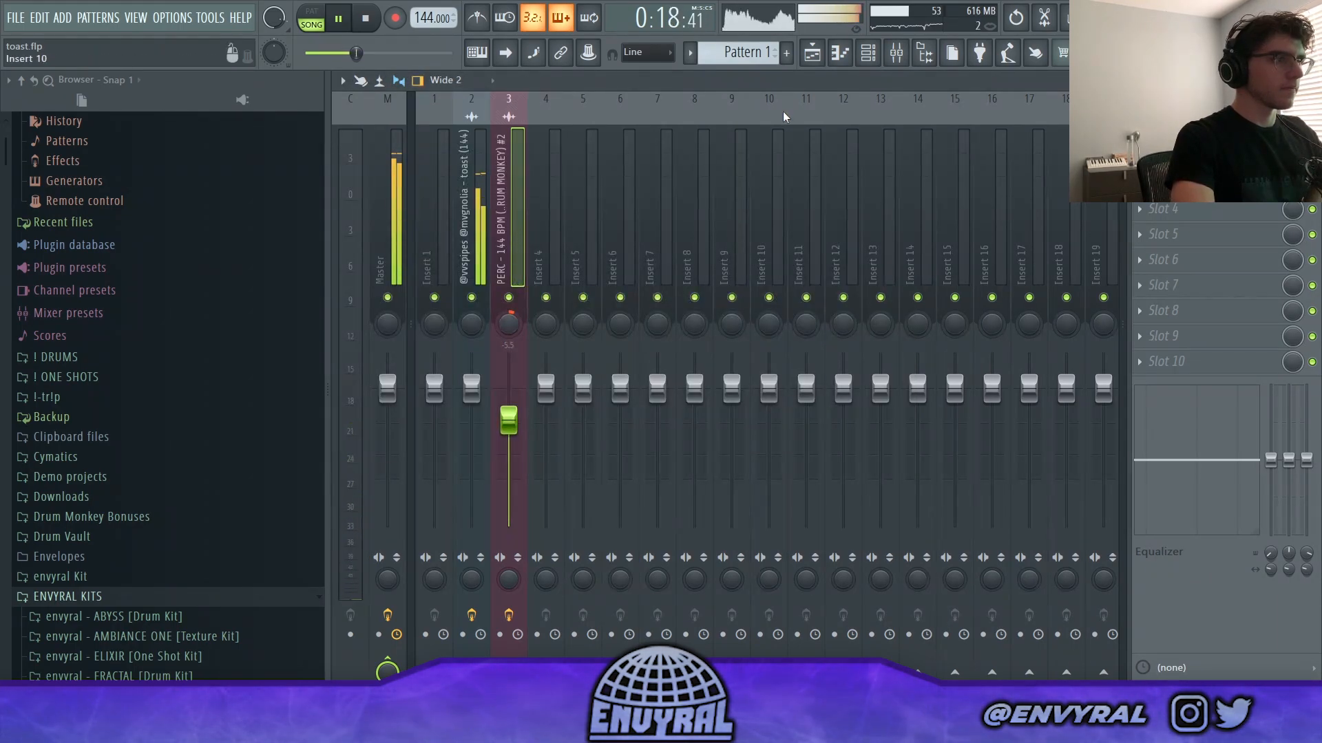
# Cut the SNAP clip on Track 2 down to its first bar and move it to bar 14
pyautogui.click(812, 53)
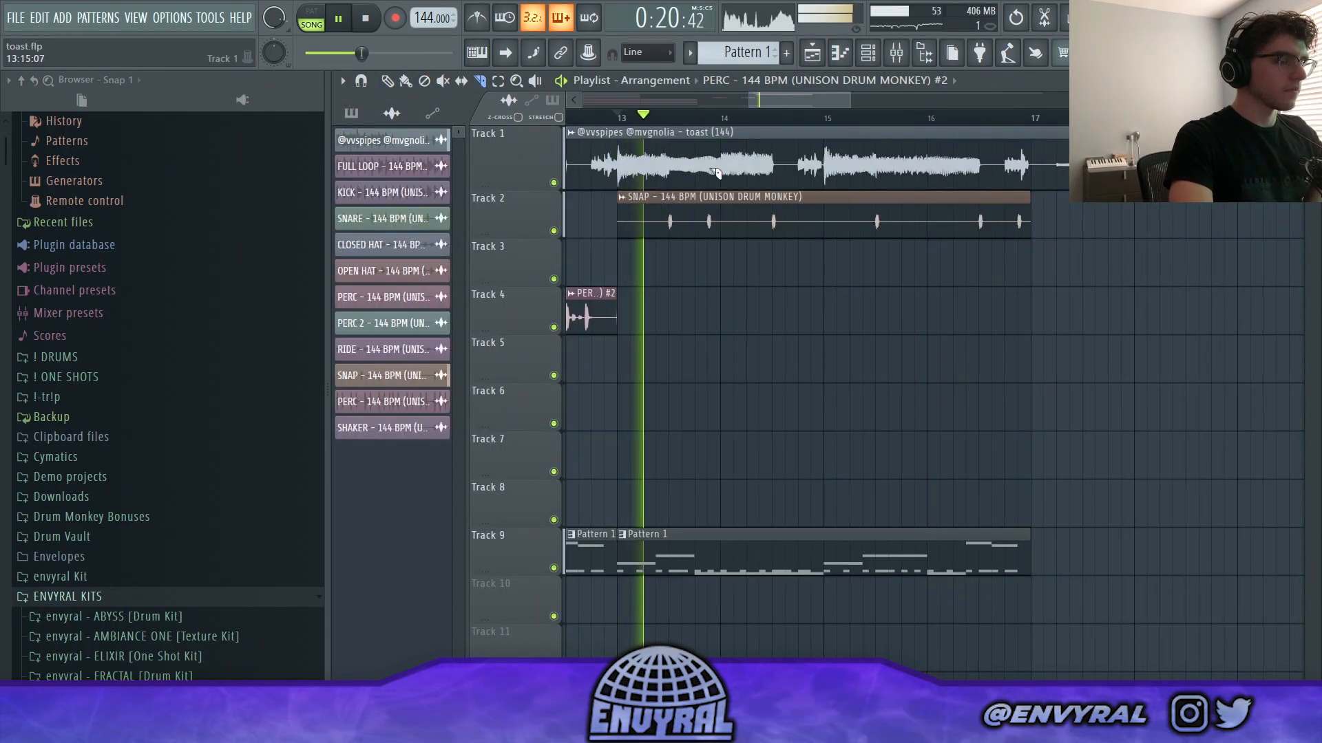
pyautogui.click(725, 225)
pyautogui.press('p')
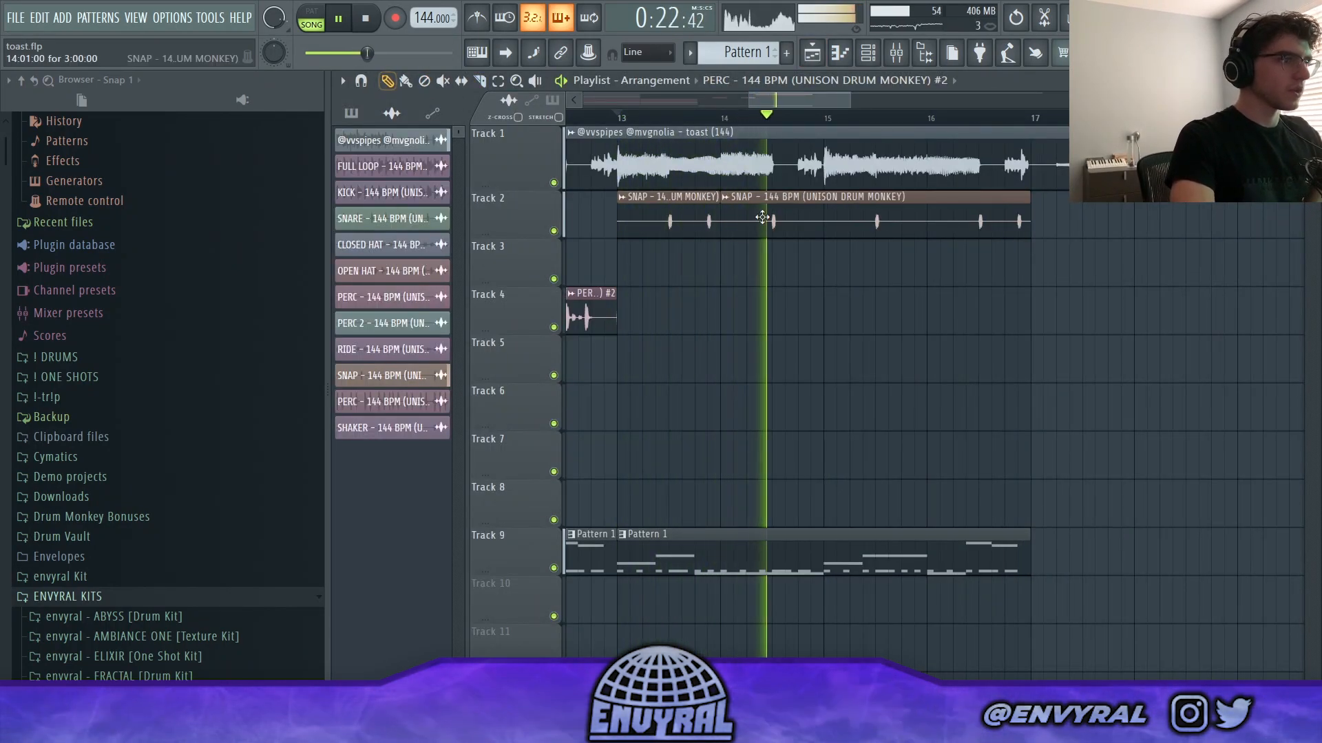
pyautogui.rightClick(812, 222)
pyautogui.moveTo(669, 224); pyautogui.dragTo(771, 228)
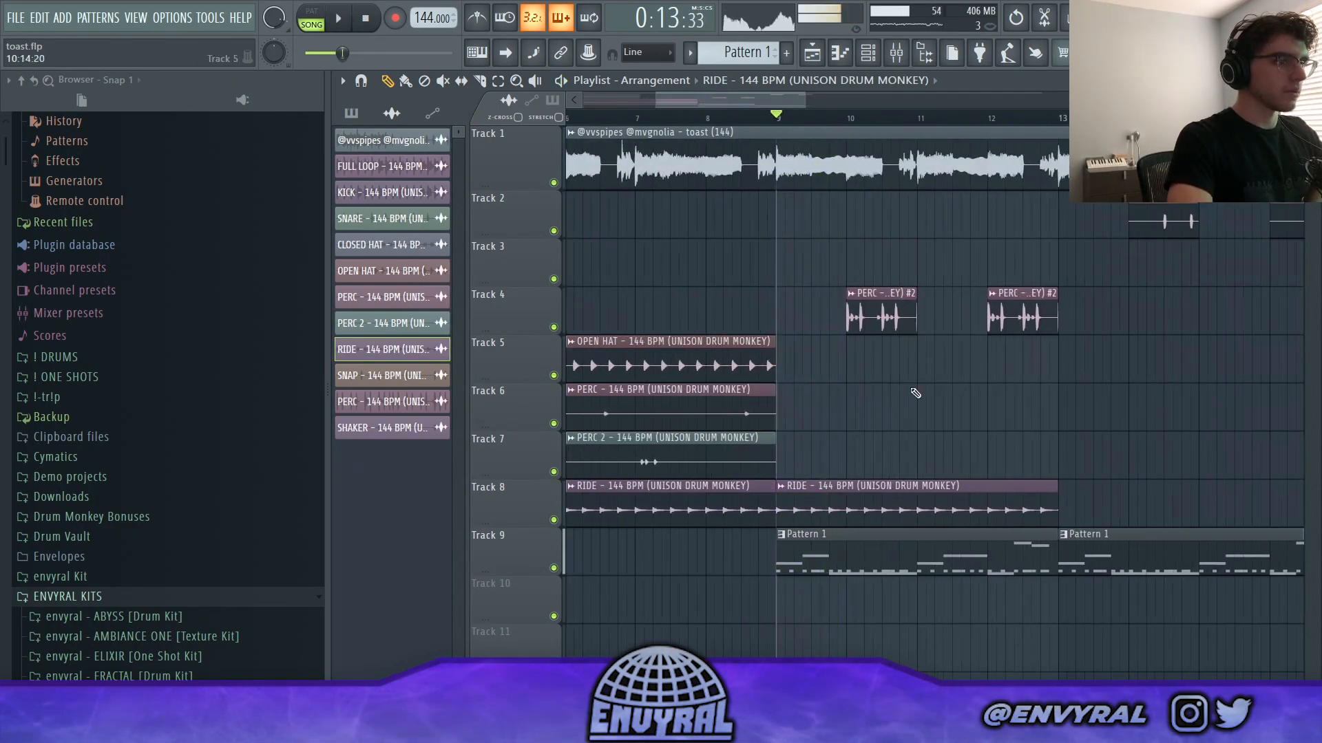
# Trim the RIDE clip at bar 9 on Track 8 to half a bar and duplicate it at bar 11
pyautogui.moveTo(1058, 506); pyautogui.dragTo(808, 506)
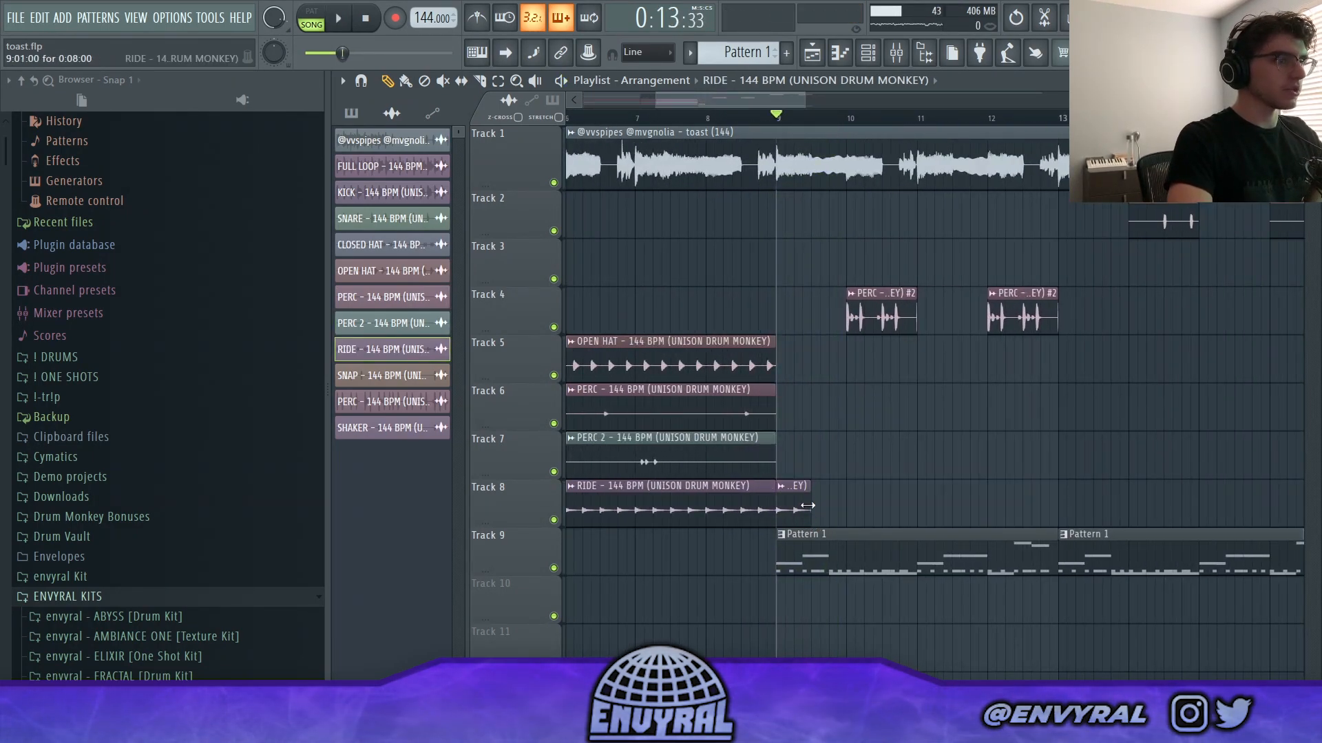
pyautogui.click(919, 513)
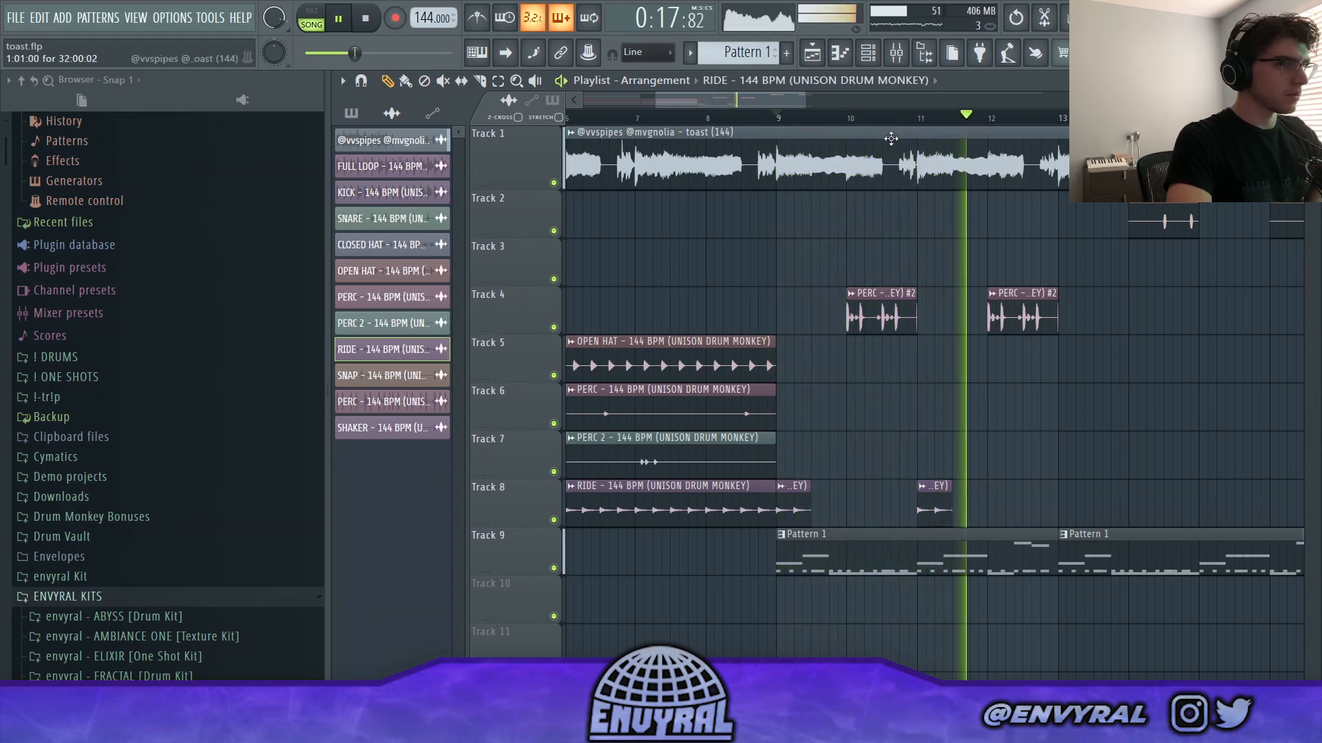
pyautogui.scroll(-2, 919, 207)
pyautogui.moveTo(932, 493); pyautogui.dragTo(924, 495)
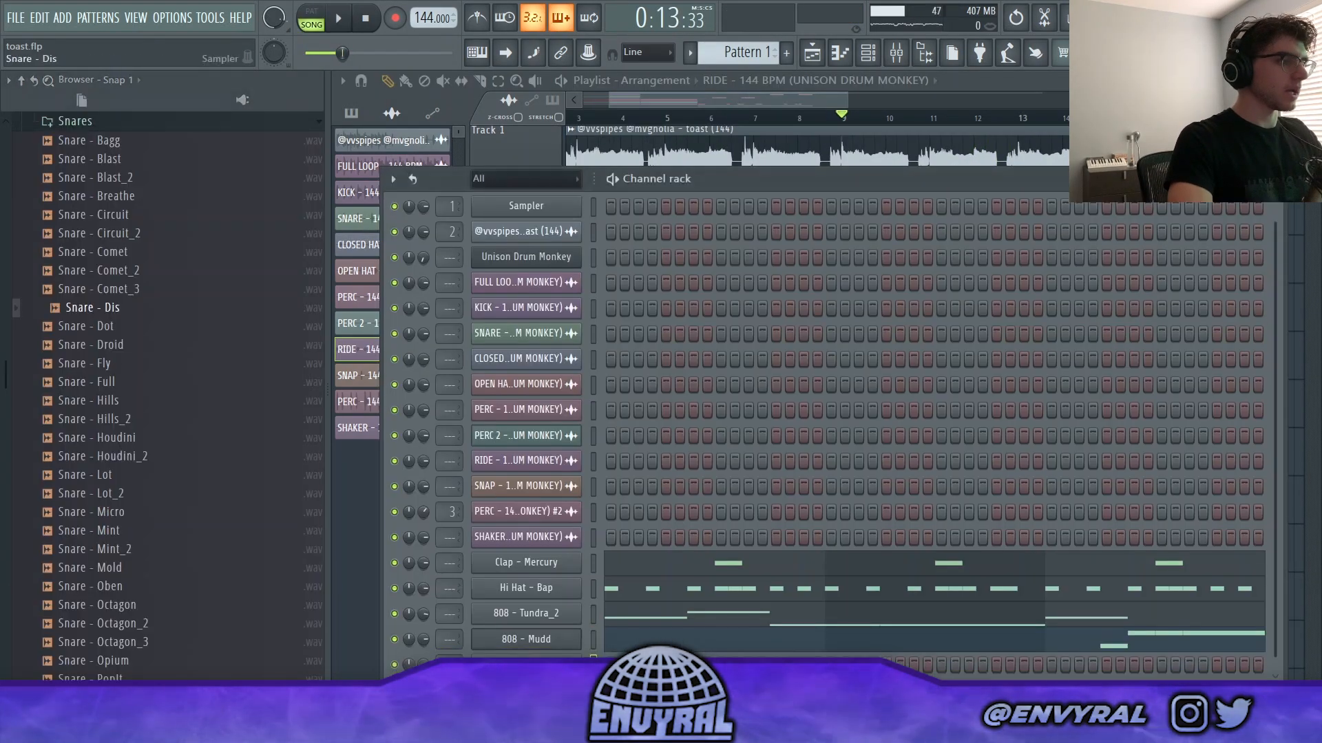
# Place short C5 notes for Snare - Dis just after the starts of bars 1 and 3
pyautogui.rightClick(672, 478)
pyautogui.click(677, 477)
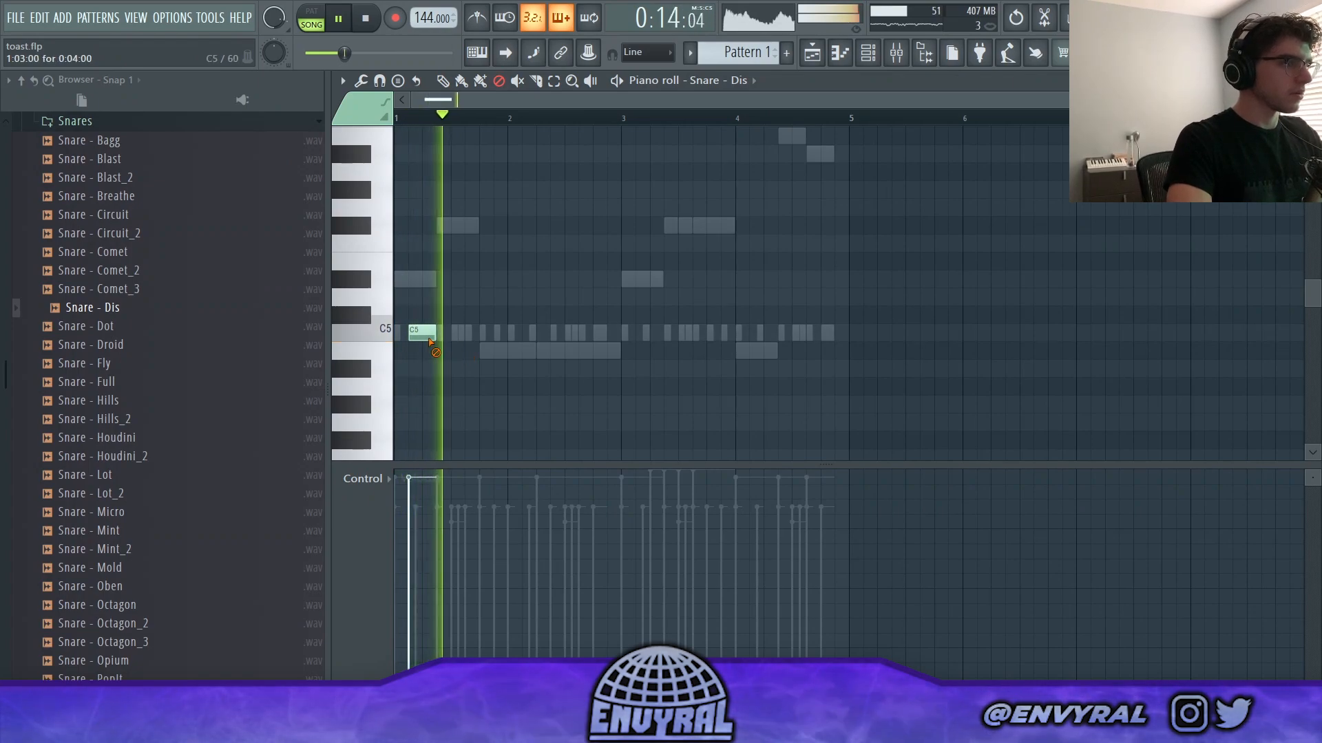
pyautogui.moveTo(435, 333); pyautogui.dragTo(421, 333)
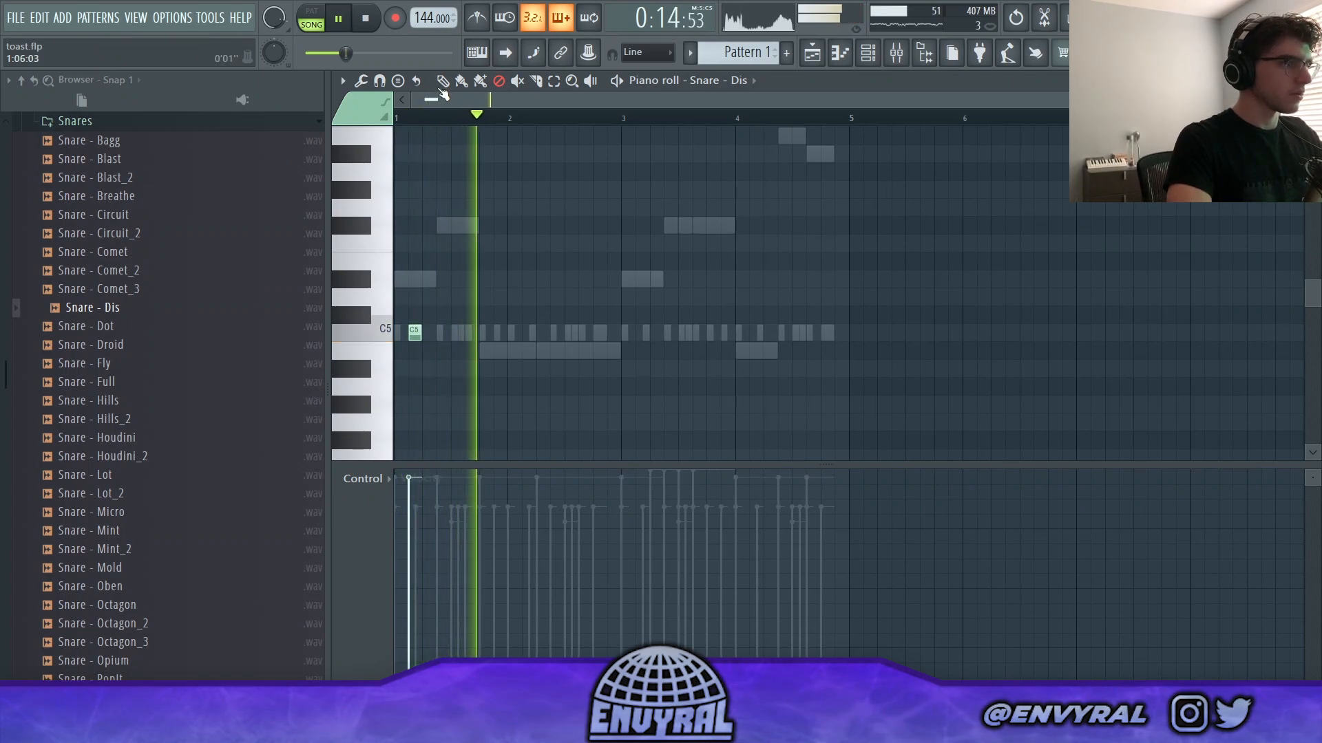
pyautogui.click(641, 333)
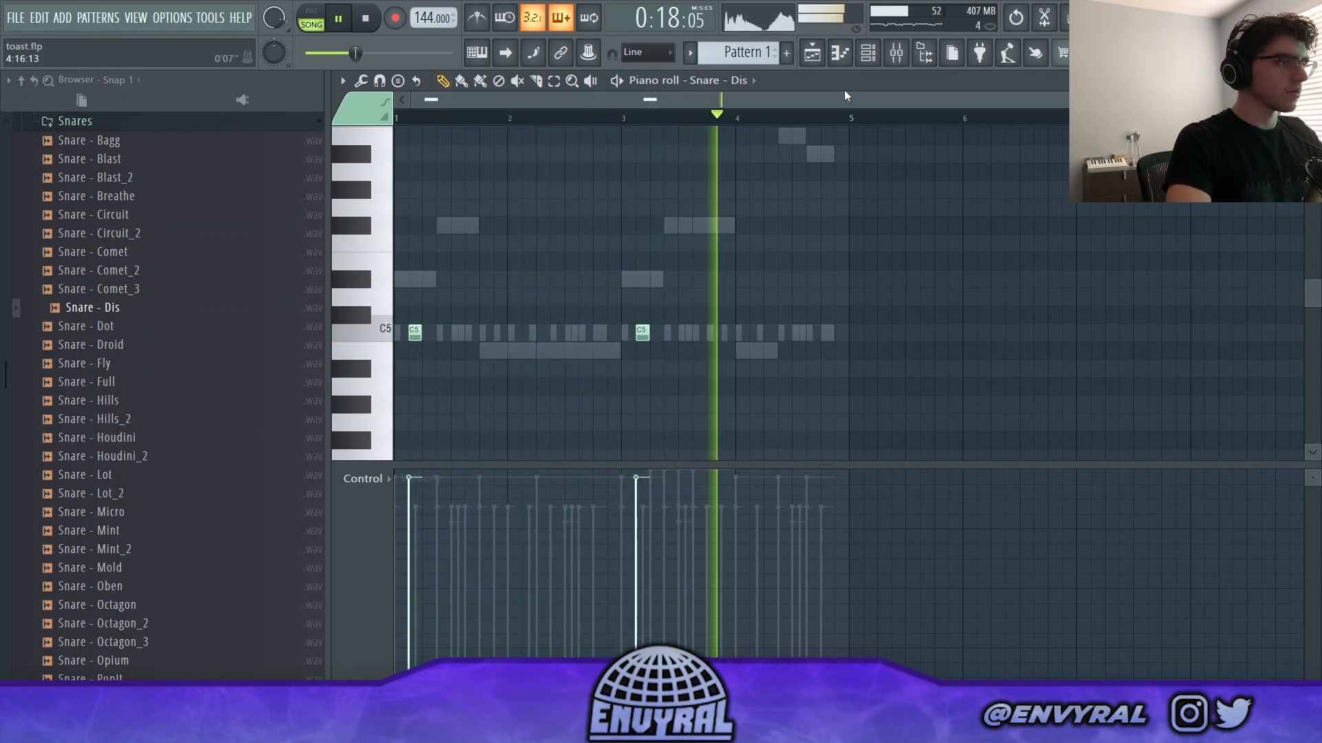
pyautogui.click(726, 82)
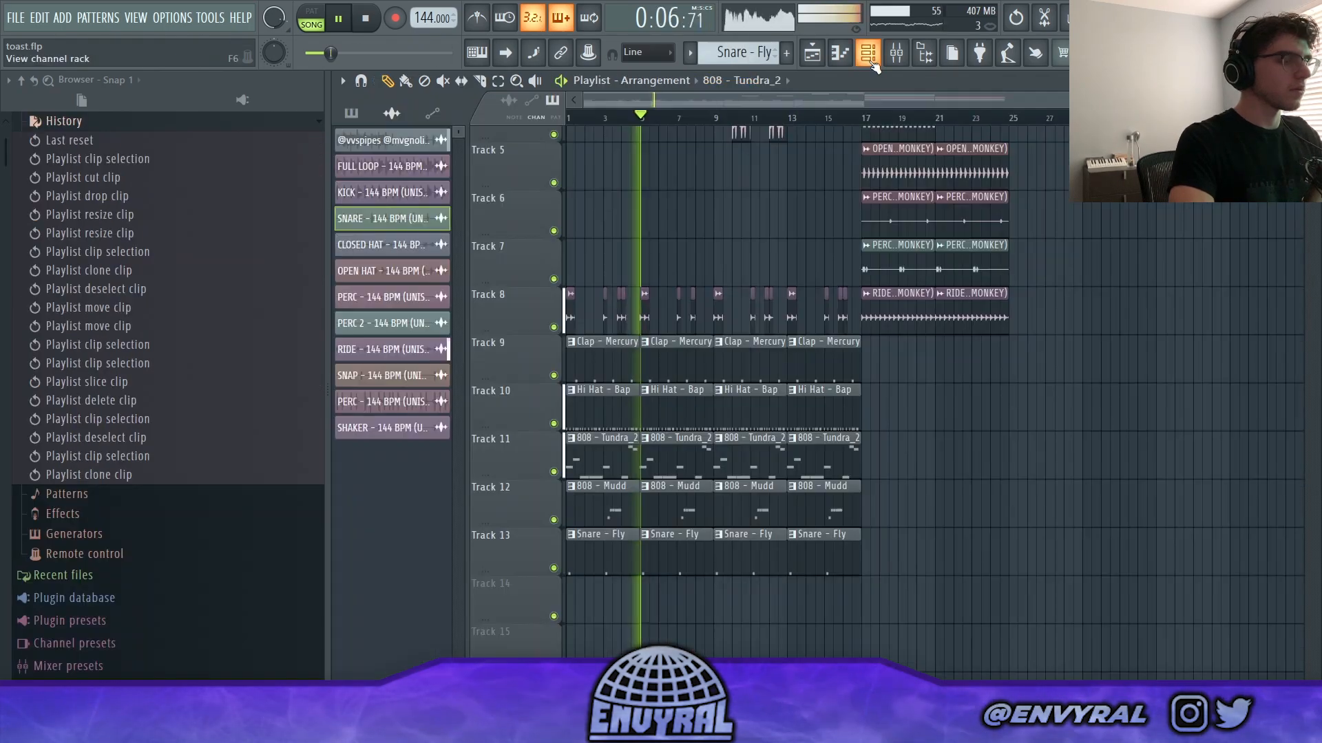
# Try placing an OPEN HAT stem clip on Track 5 at bar 9
pyautogui.click(870, 59)
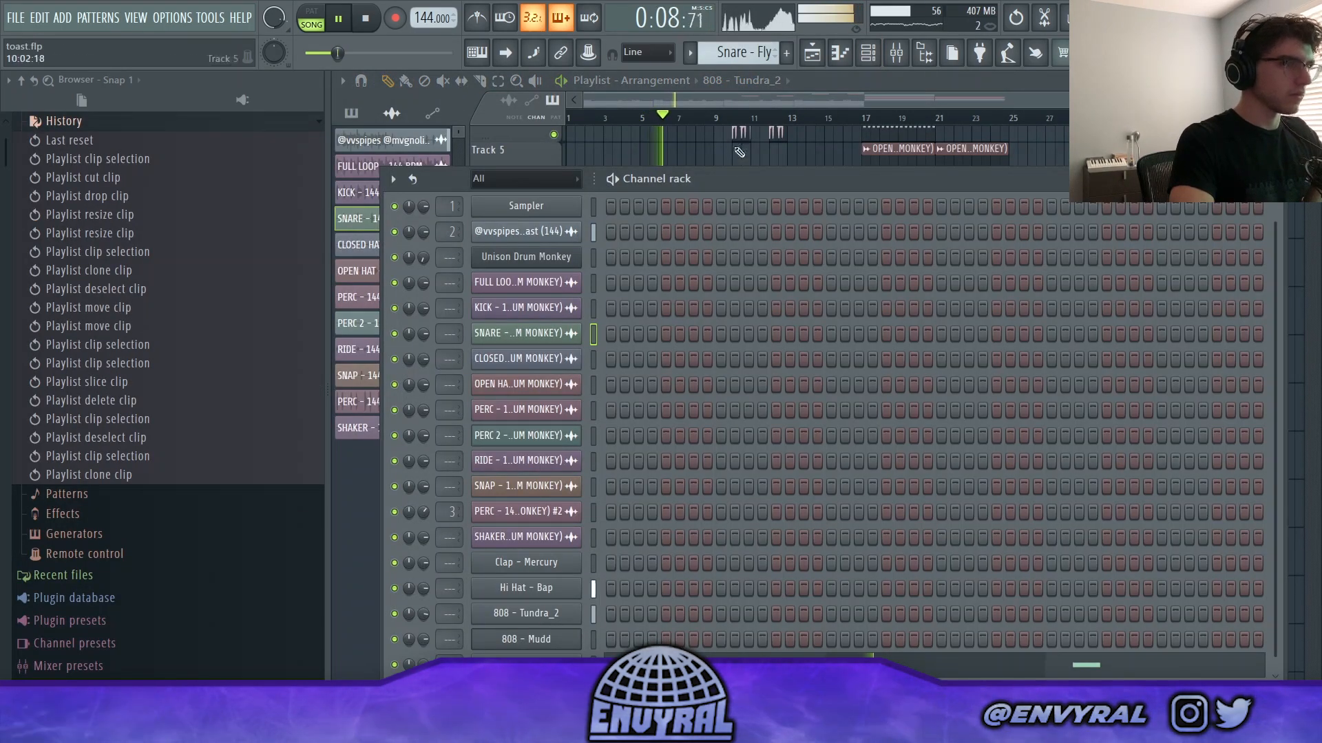
pyautogui.click(761, 104)
pyautogui.scroll(3, 901, 370)
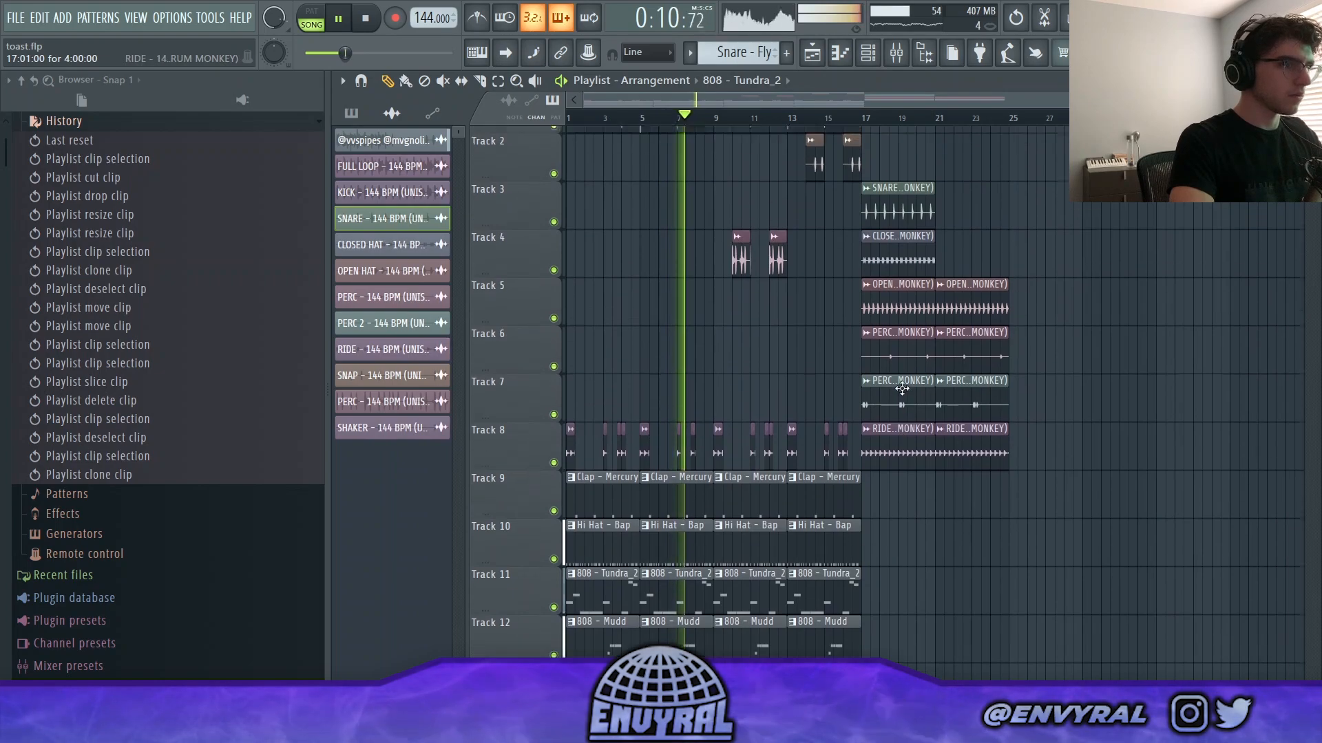
pyautogui.scroll(1, 902, 389)
pyautogui.click(895, 344)
pyautogui.click(716, 362)
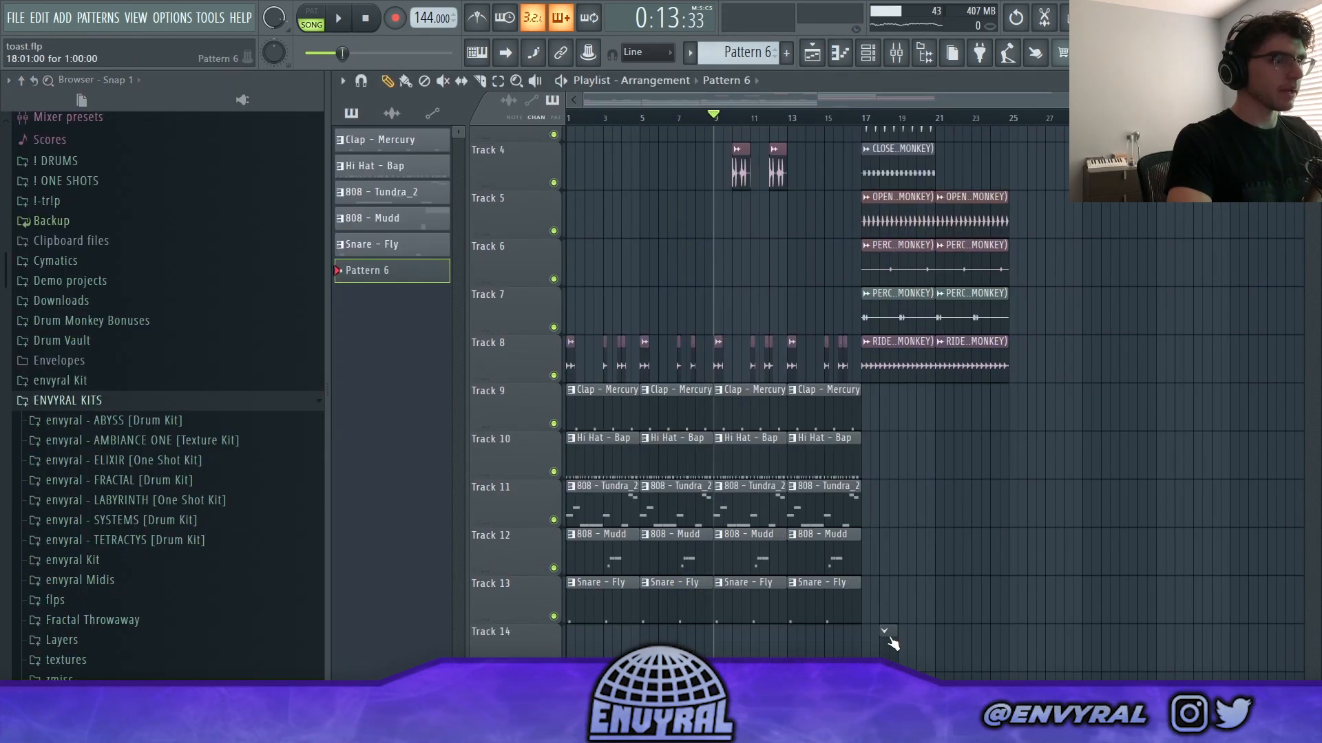
# Prepare Pattern 6 for Track 14 and add Bass - Alien Sub from the ELIXIR one-shot kit as its instrument
pyautogui.rightClick(869, 643)
pyautogui.click(890, 647)
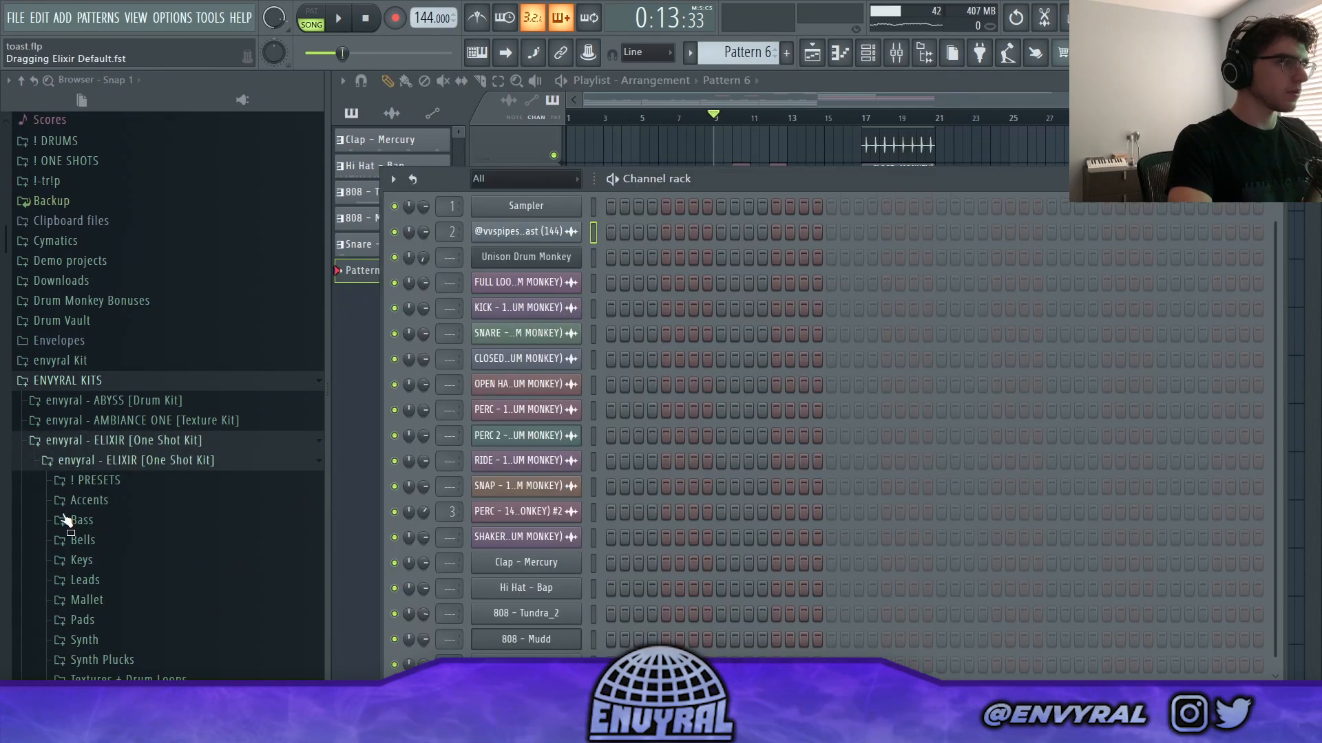
pyautogui.click(67, 520)
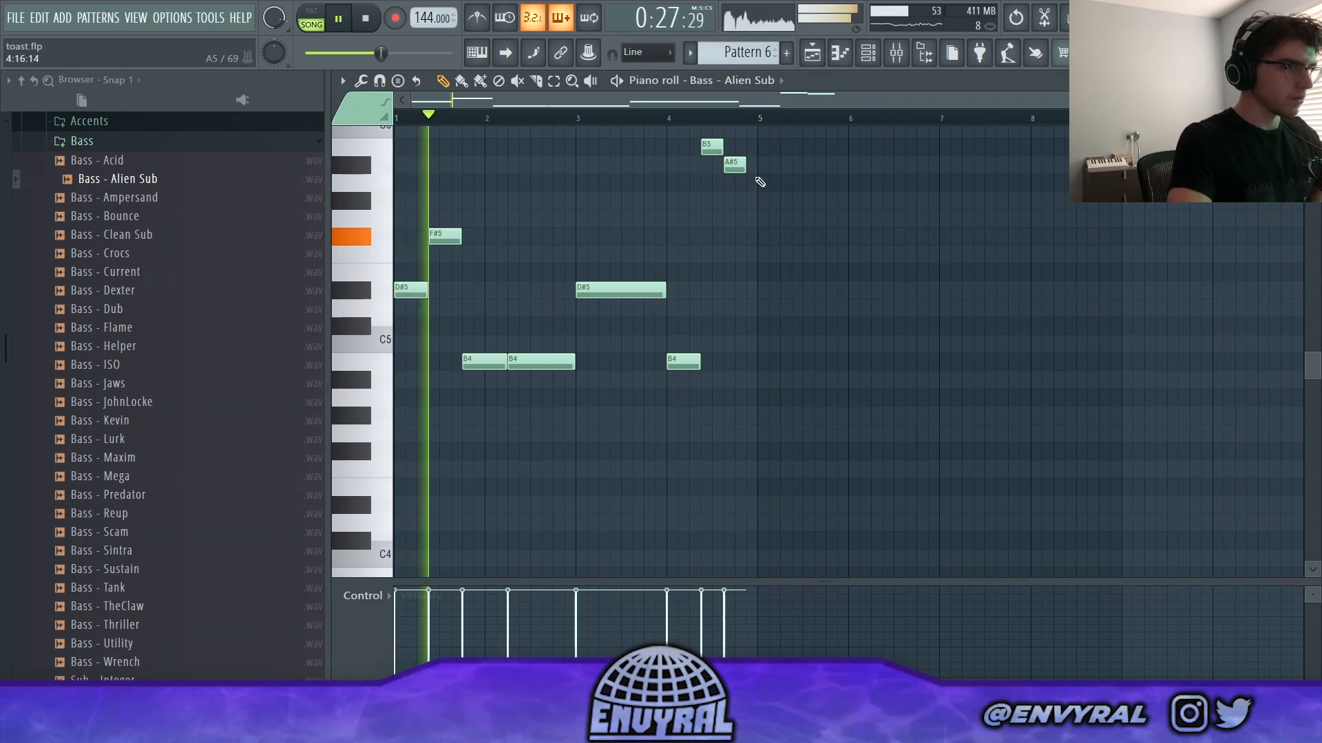
# Load Thermal on the Bass - Alien Sub mixer track with the BASS TALKER preset
pyautogui.click(894, 58)
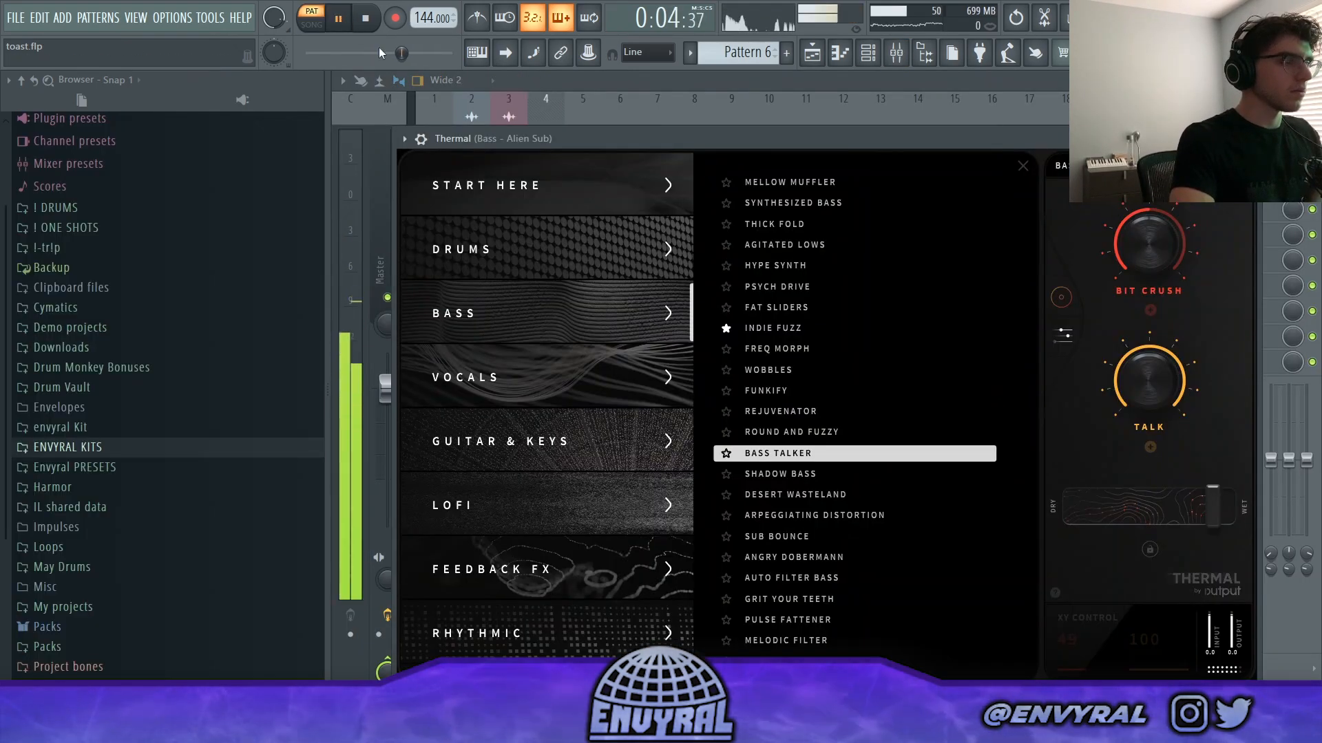
pyautogui.click(1061, 297)
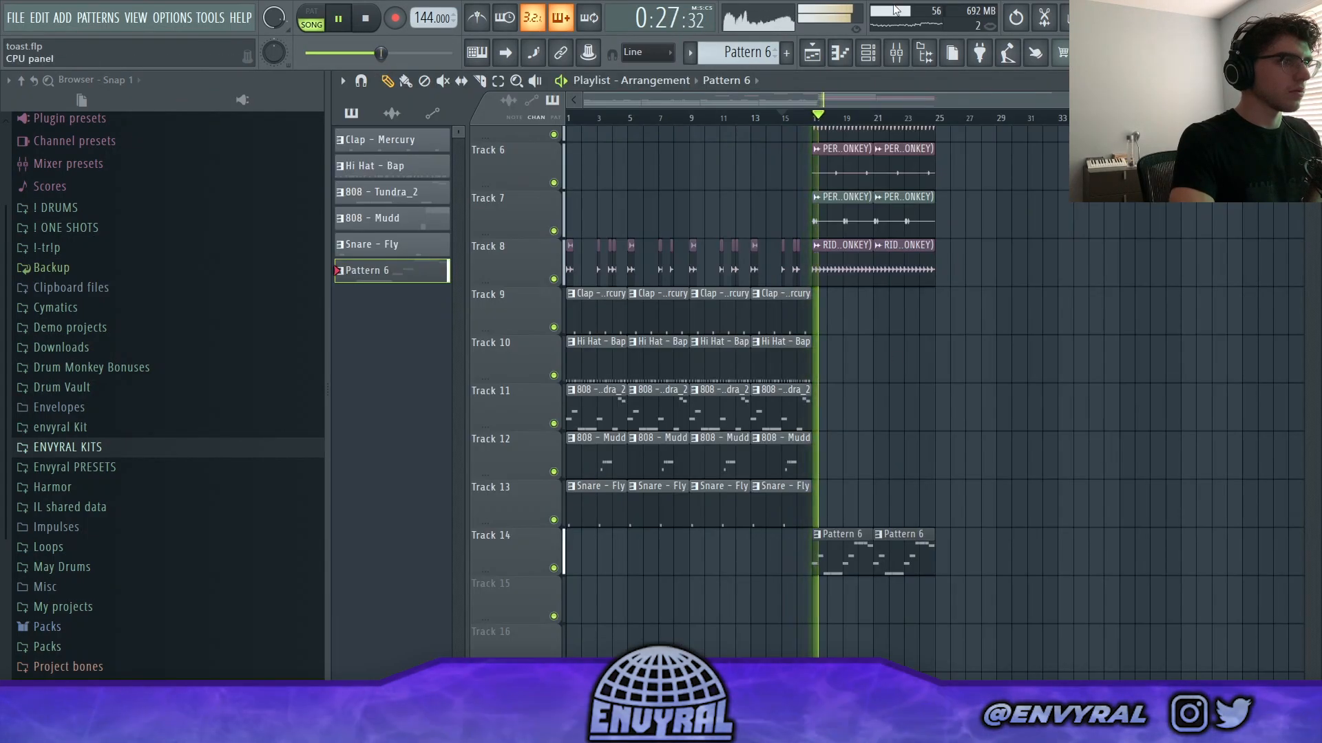
# Reverse the sample of the CLOSED HAT stem clip on Track 4 at bar 17
pyautogui.scroll(5, 828, 242)
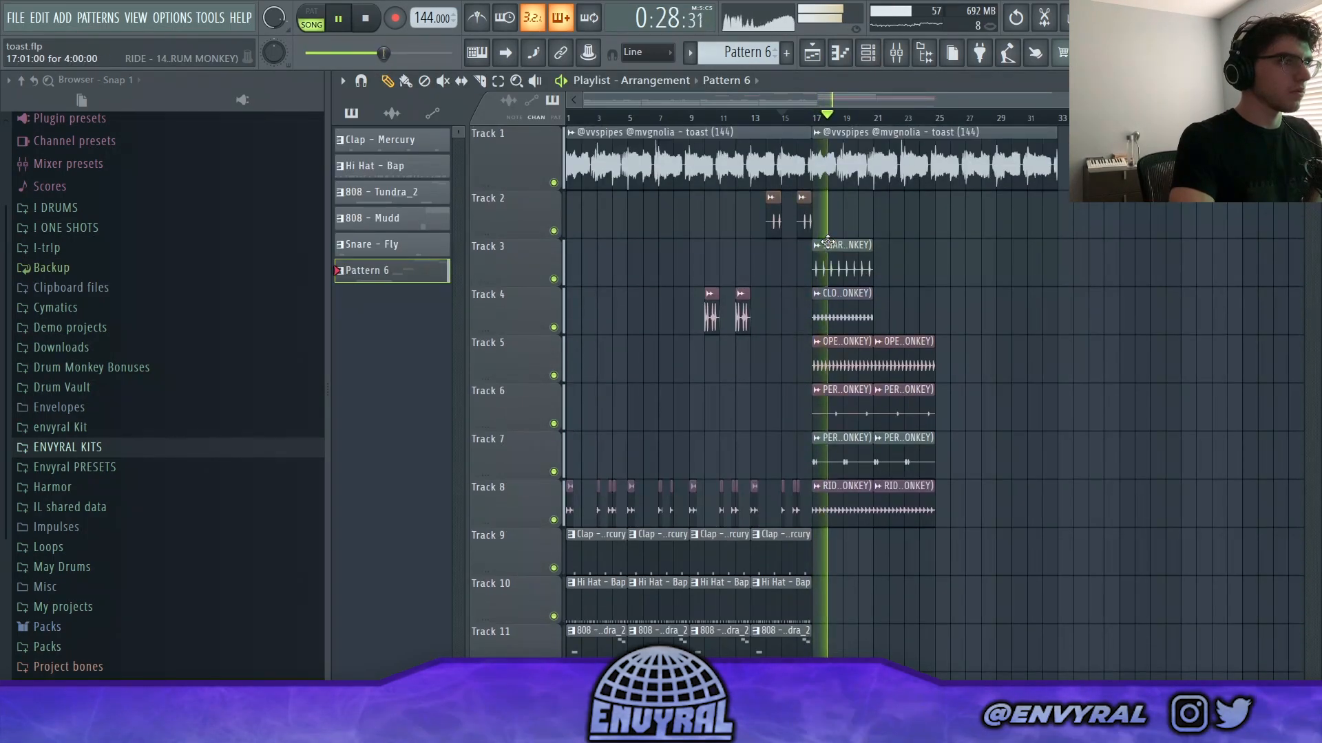
pyautogui.scroll(4, 809, 113)
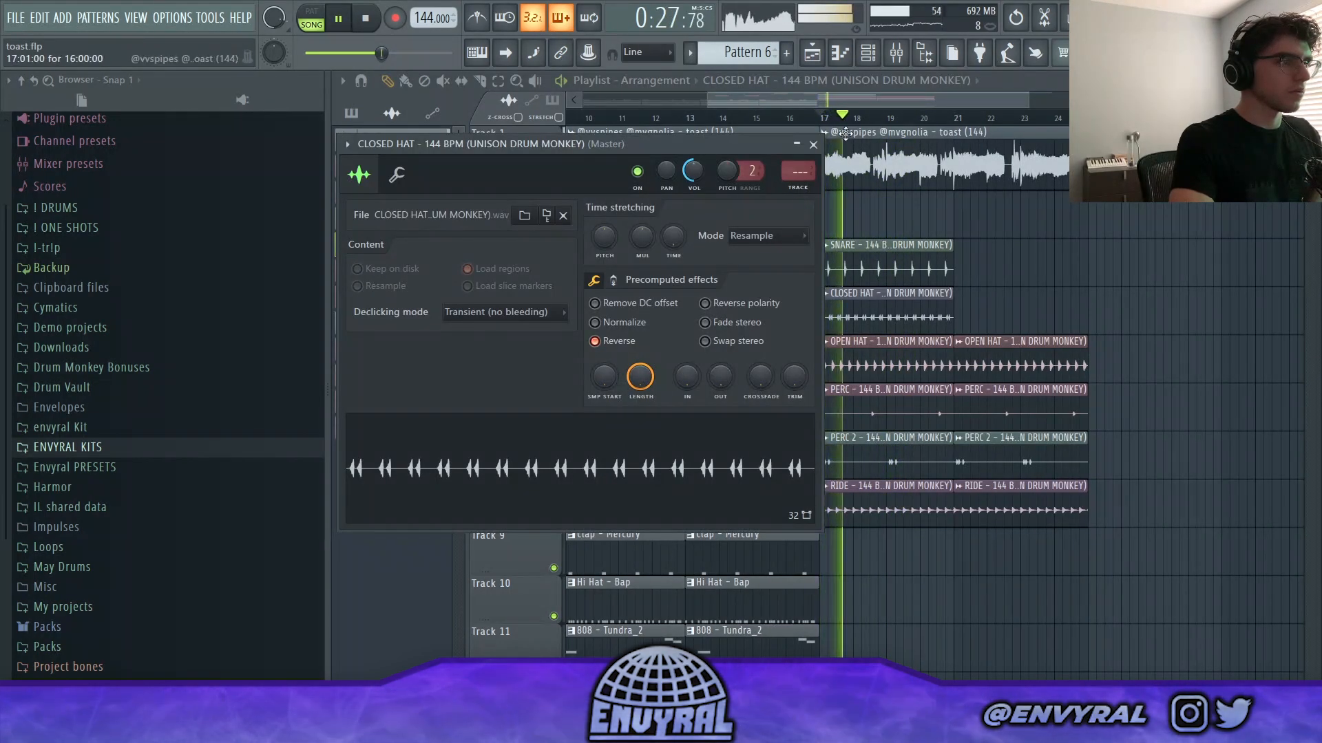
# Add Fruity Flanger to the mixer track of the CLOSED HAT stem
pyautogui.click(817, 100)
pyautogui.moveTo(817, 101); pyautogui.dragTo(707, 101)
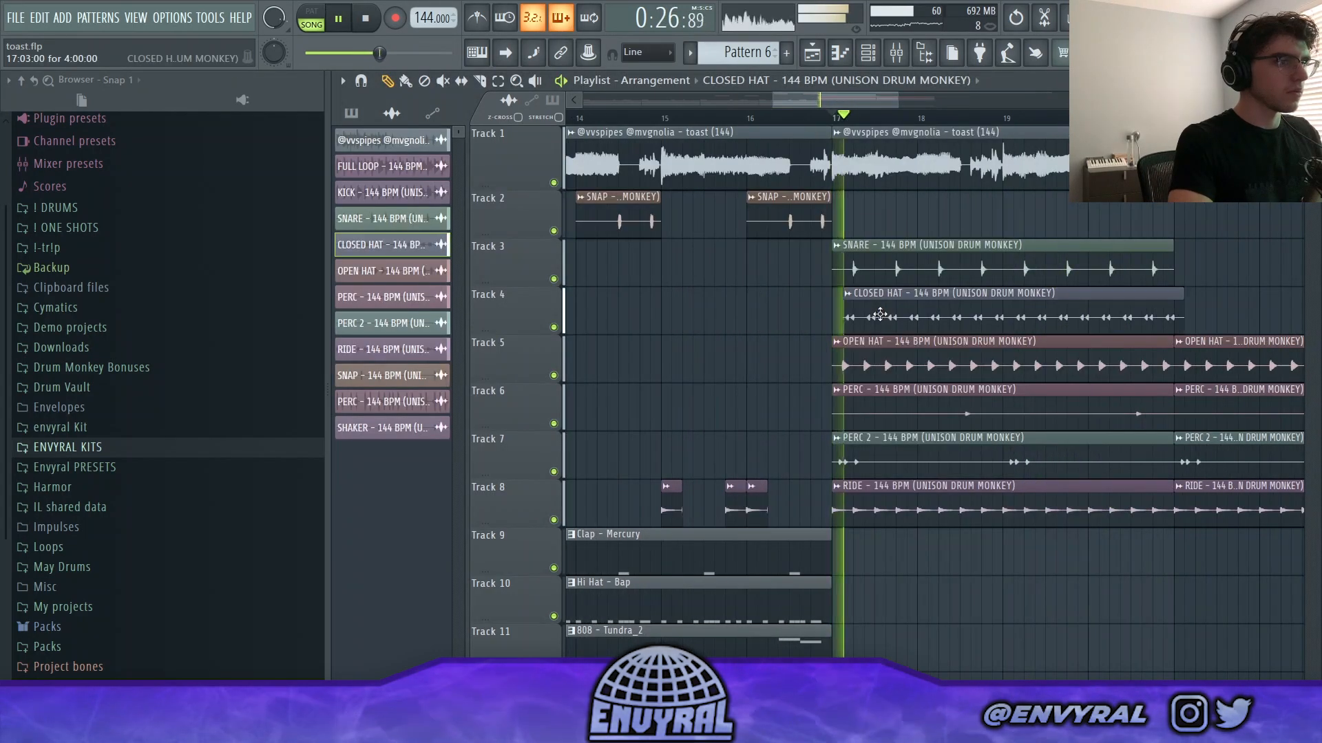
pyautogui.doubleClick(880, 315)
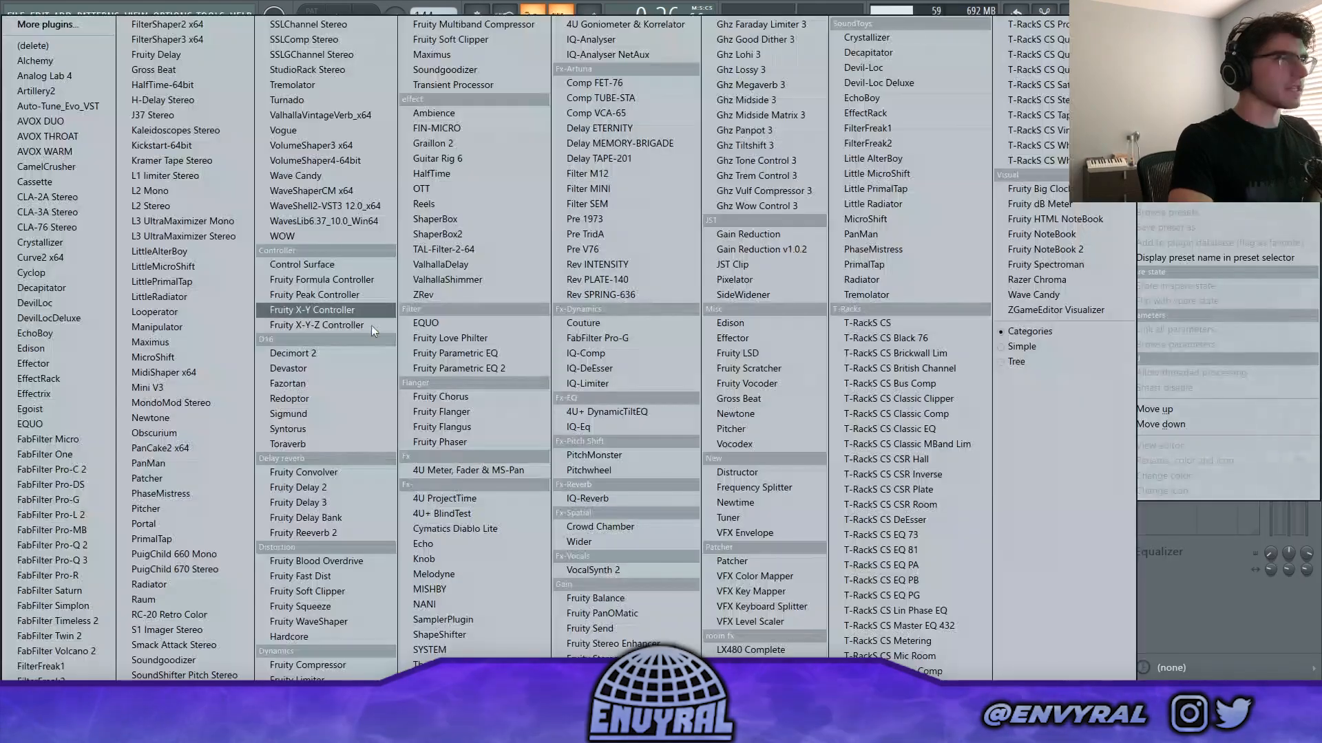
pyautogui.click(453, 411)
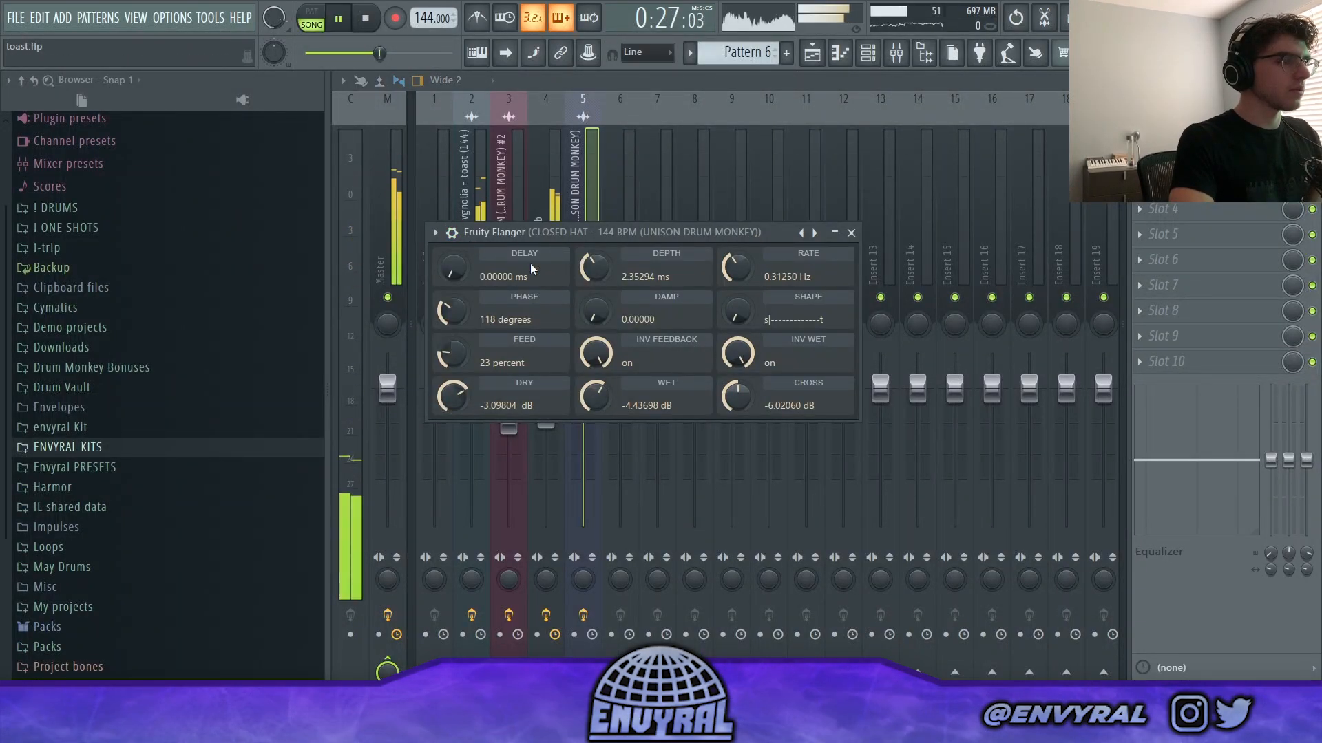
# Add Toraverb to the SNARE stem's mixer track and step its preset past Dark Room to Hard Walls and beyond
pyautogui.click(812, 53)
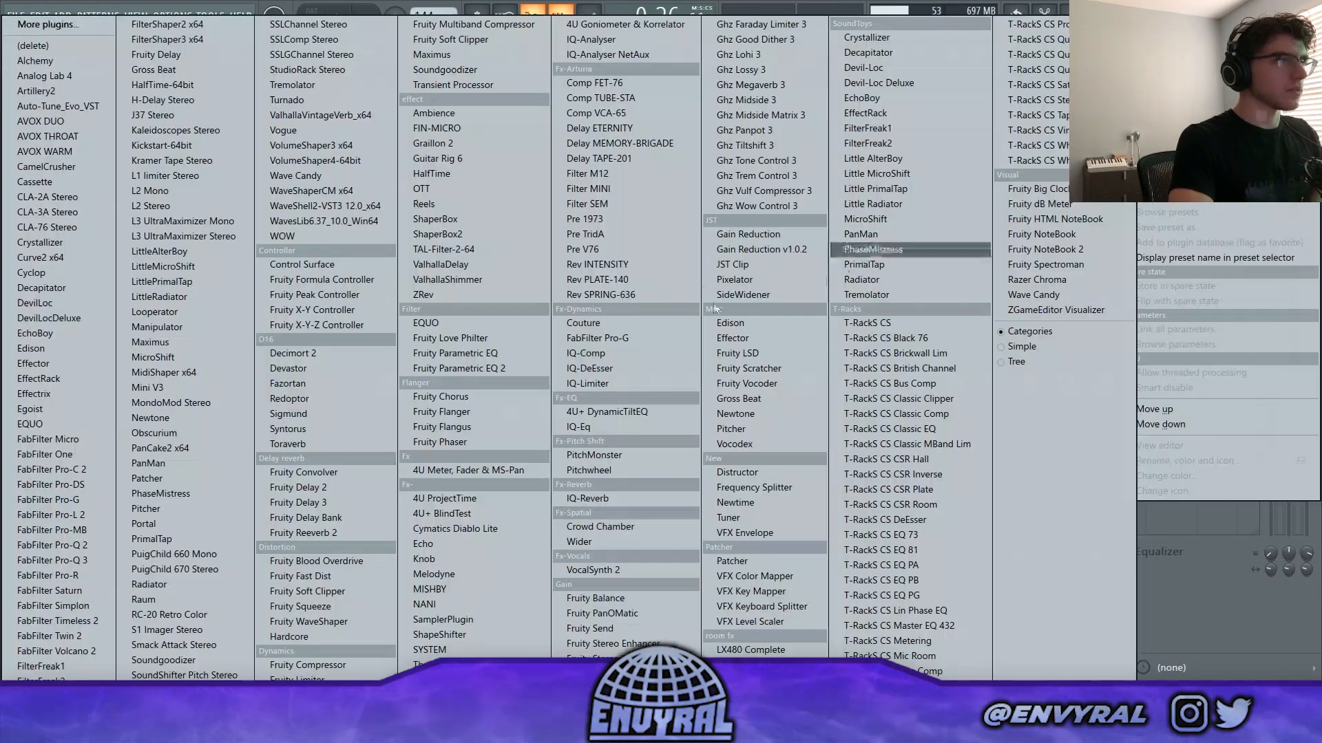
pyautogui.click(322, 441)
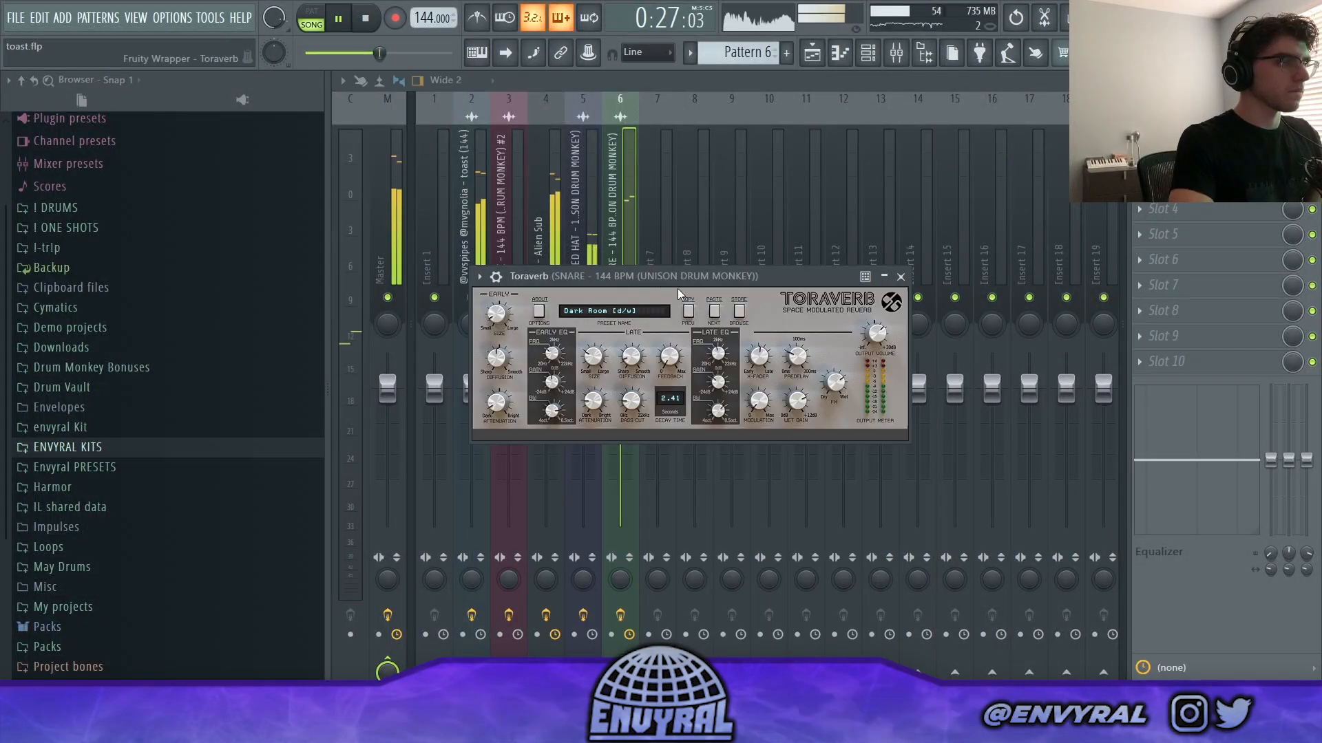
pyautogui.click(689, 314)
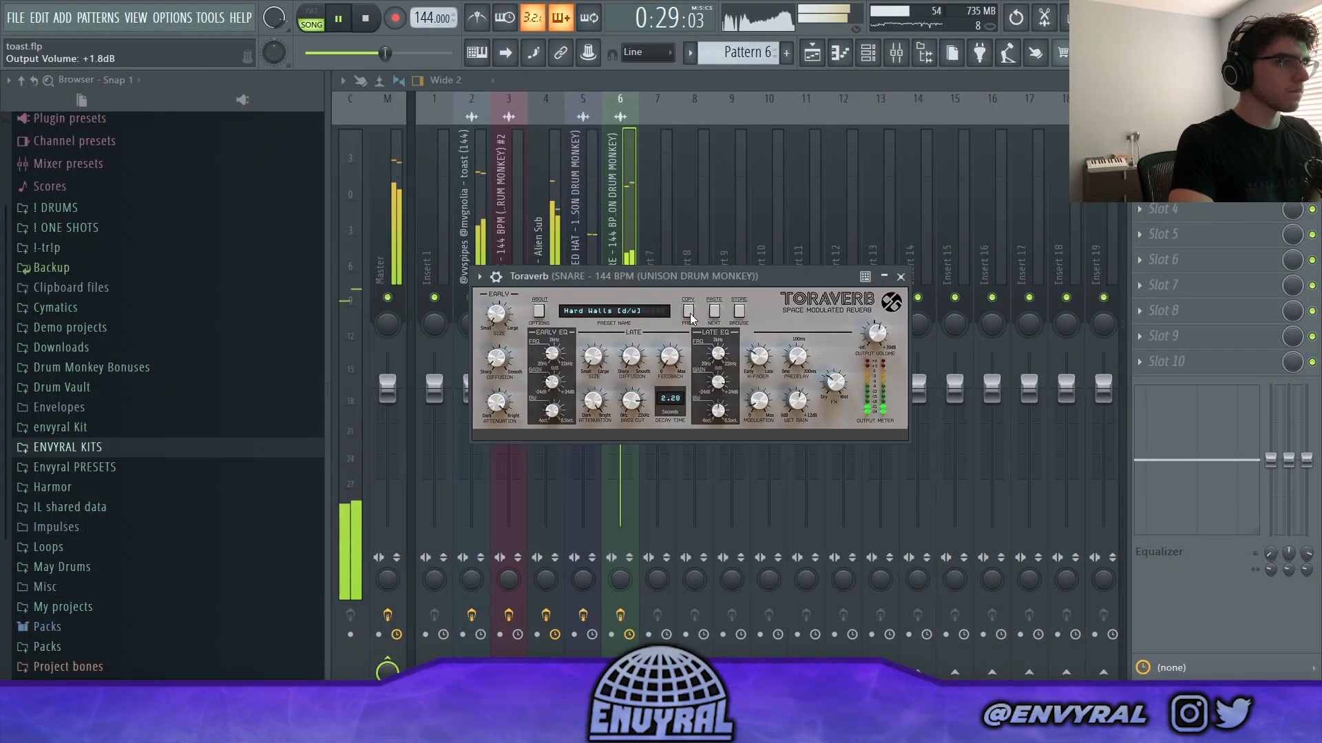
pyautogui.click(689, 313)
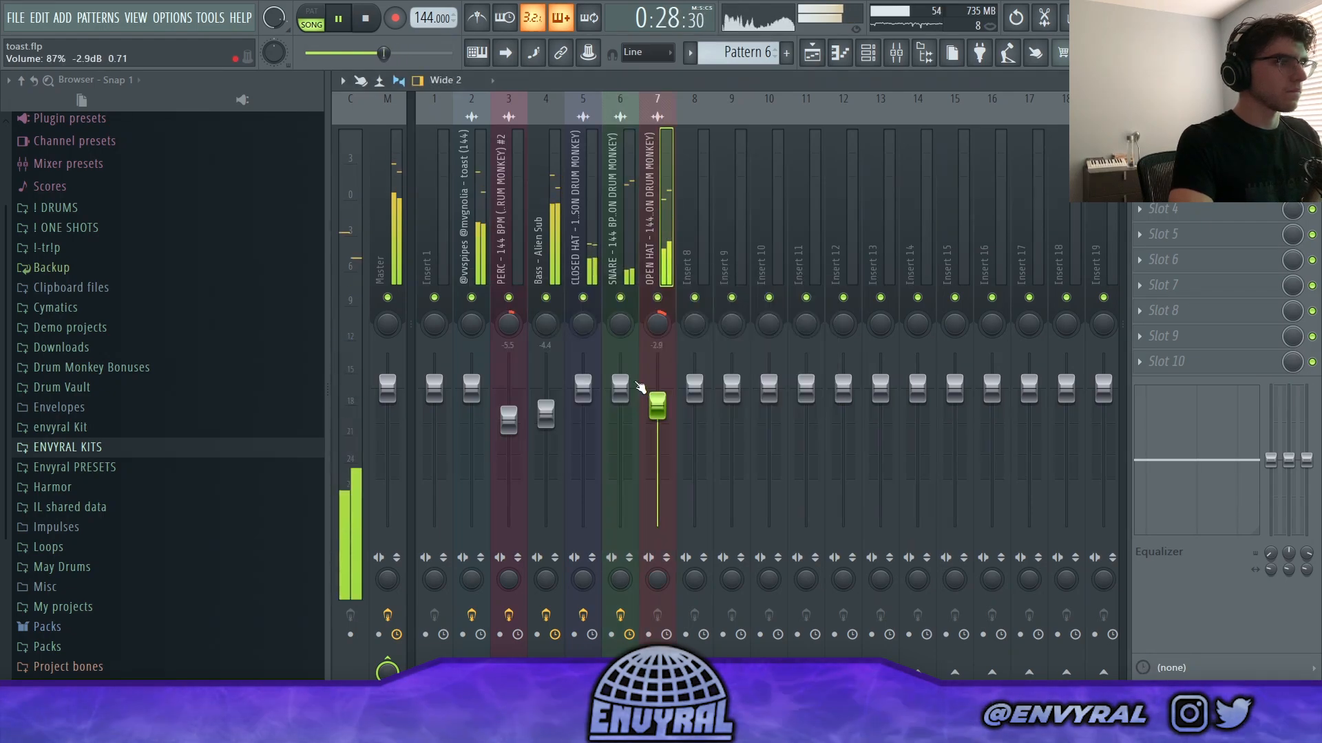
# Lower the SNARE mixer track to -1.1 dB, slightly lower the CLOSED HAT track, and open the effect choices for the OPEN HAT track
pyautogui.moveTo(622, 389); pyautogui.dragTo(584, 395)
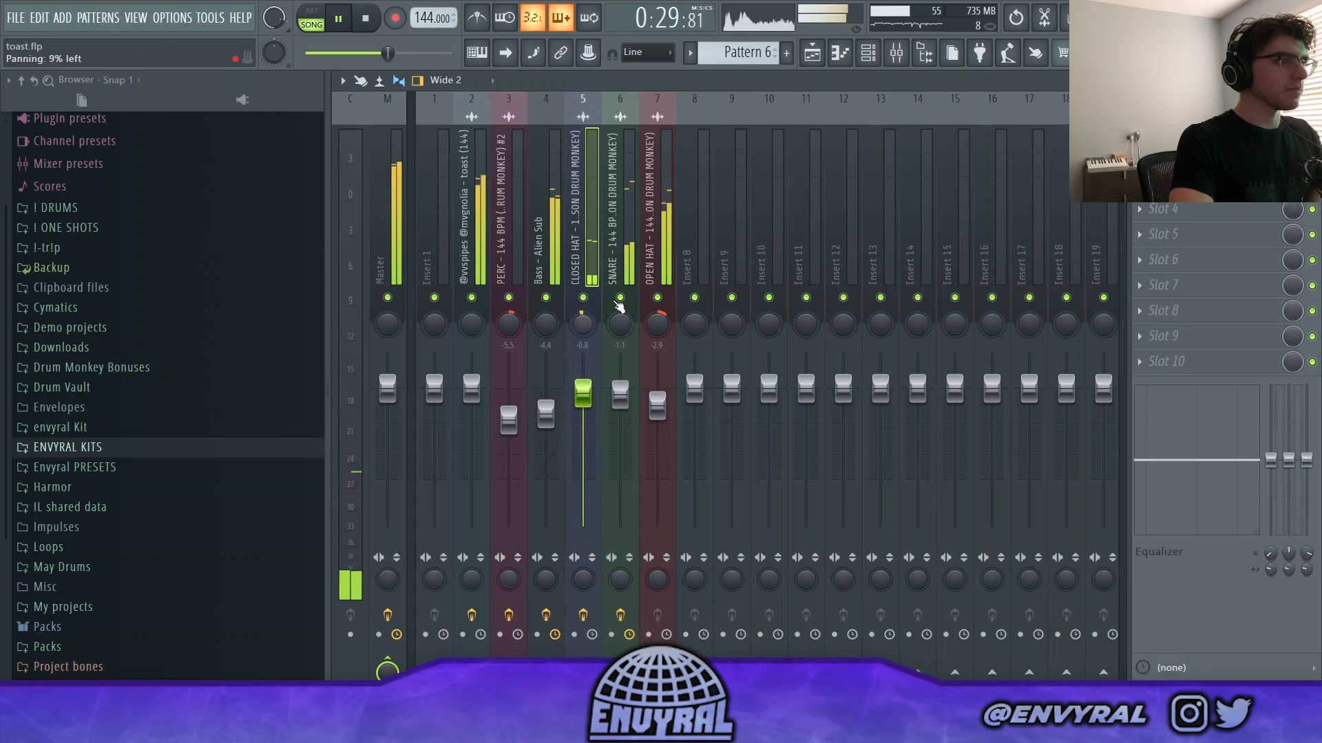
pyautogui.click(655, 256)
pyautogui.click(1139, 133)
pyautogui.moveTo(1156, 148)
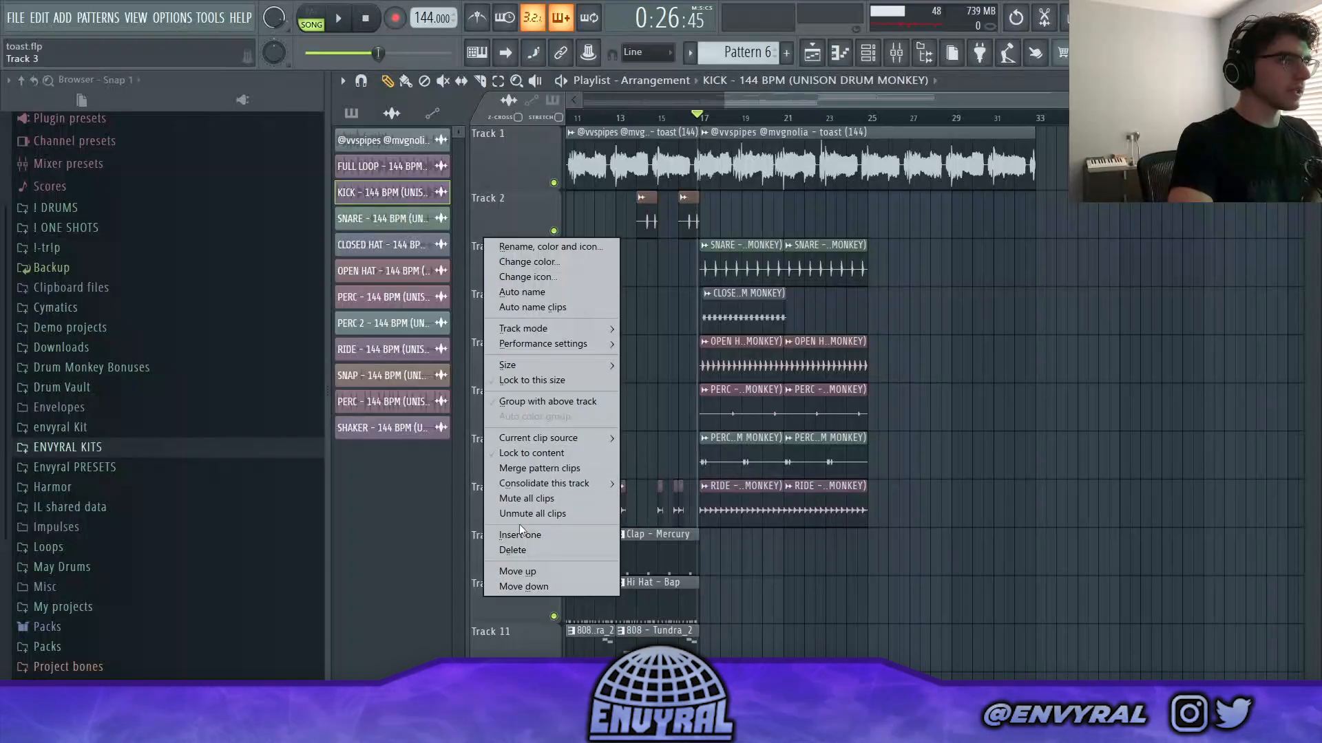
# Insert a new track above the SNARE stem track and place two-bar KICK stem clips on it from bar 19
pyautogui.click(519, 523)
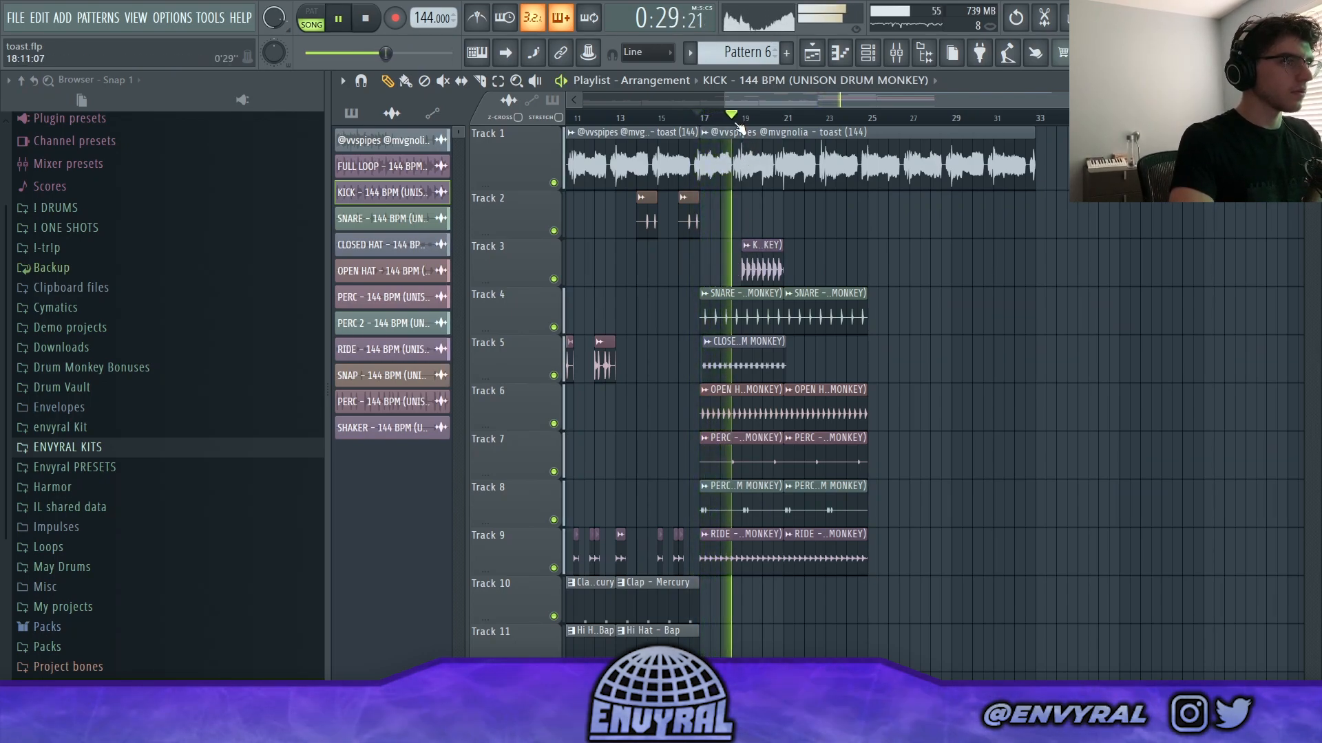
pyautogui.scroll(4, 739, 129)
pyautogui.click(937, 272)
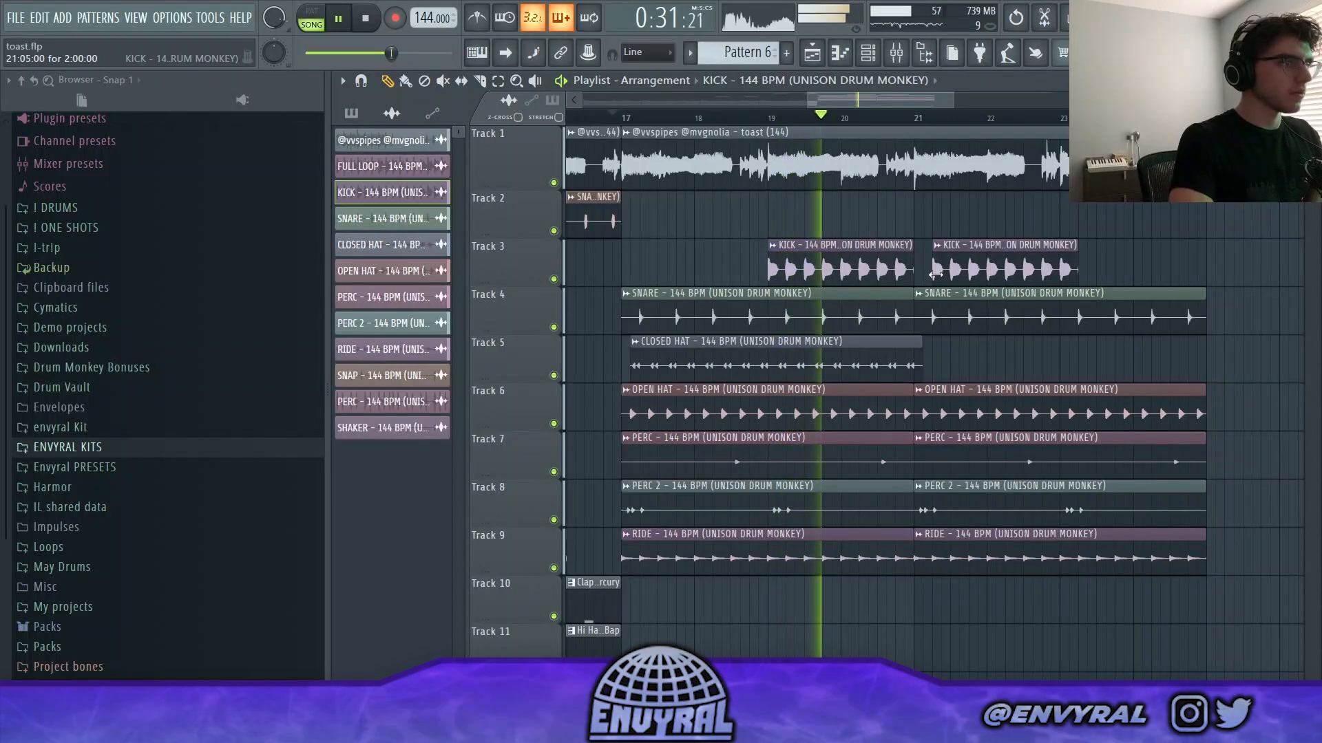
pyautogui.press('F9')
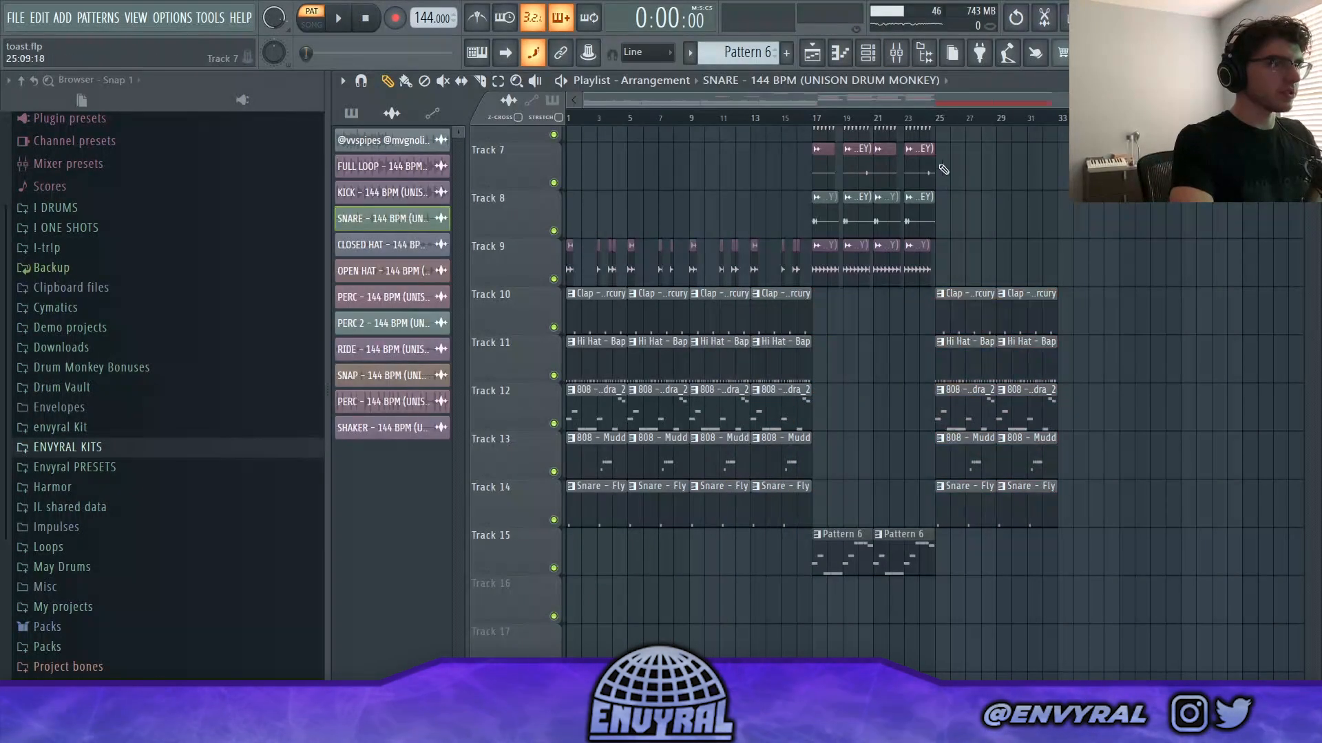
# Place an OPEN HAT stem clip on Track 6 at bar 27 and trim it to half a bar
pyautogui.press('space')
pyautogui.scroll(2, 925, 122)
pyautogui.scroll(3, 1068, 298)
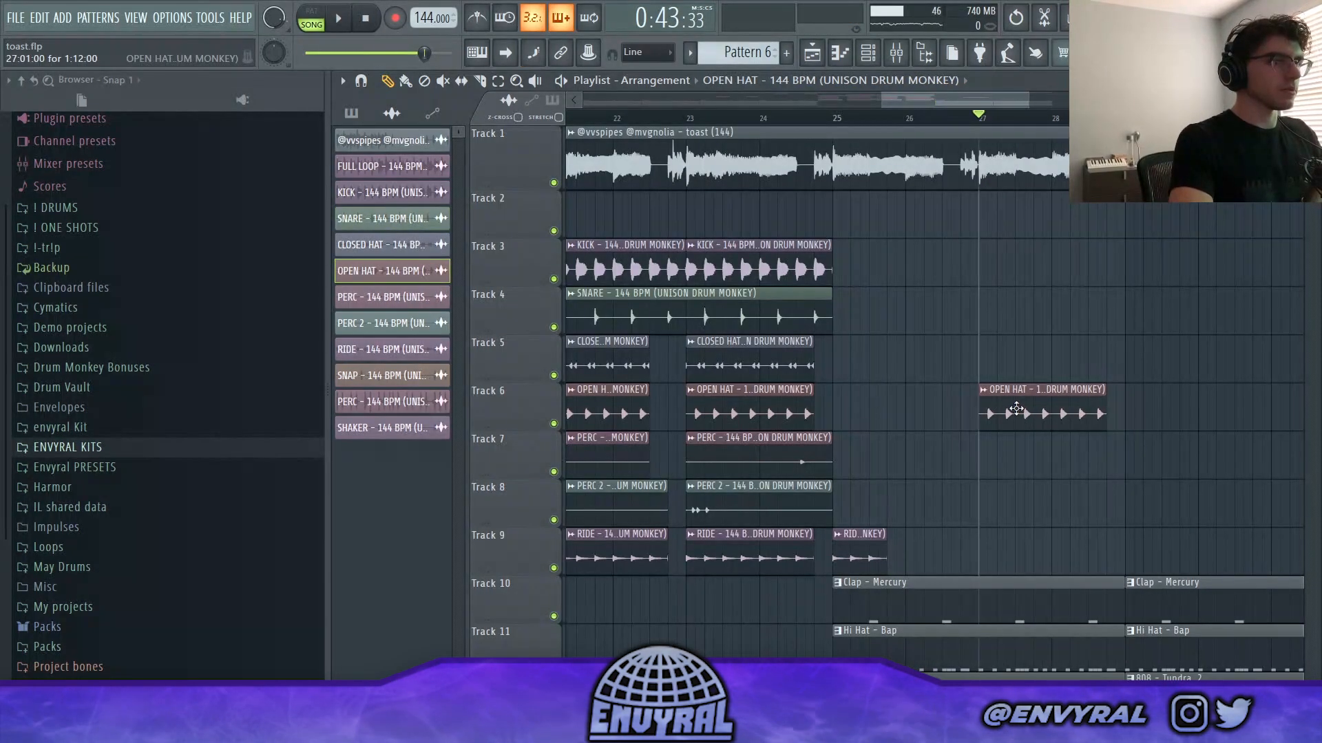
pyautogui.press('space')
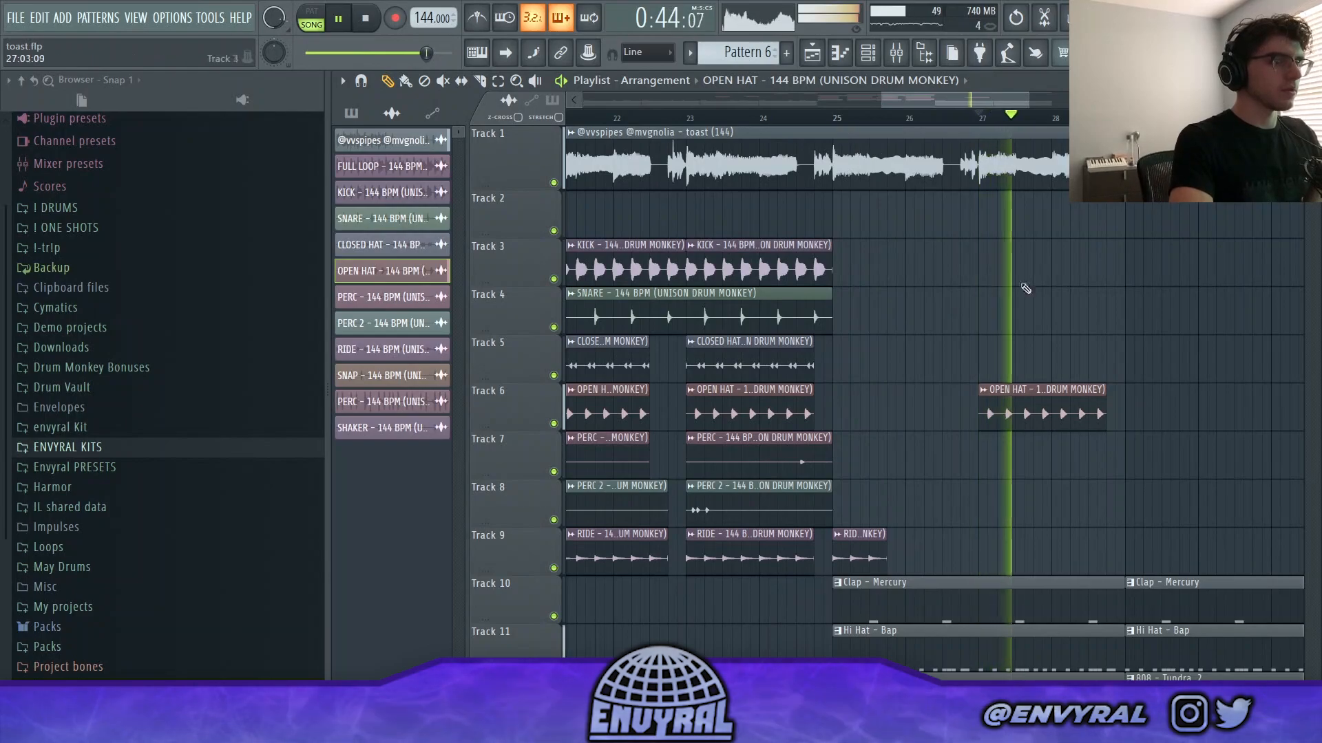
pyautogui.press('space')
pyautogui.moveTo(1105, 406); pyautogui.dragTo(1016, 400)
pyautogui.press('space')
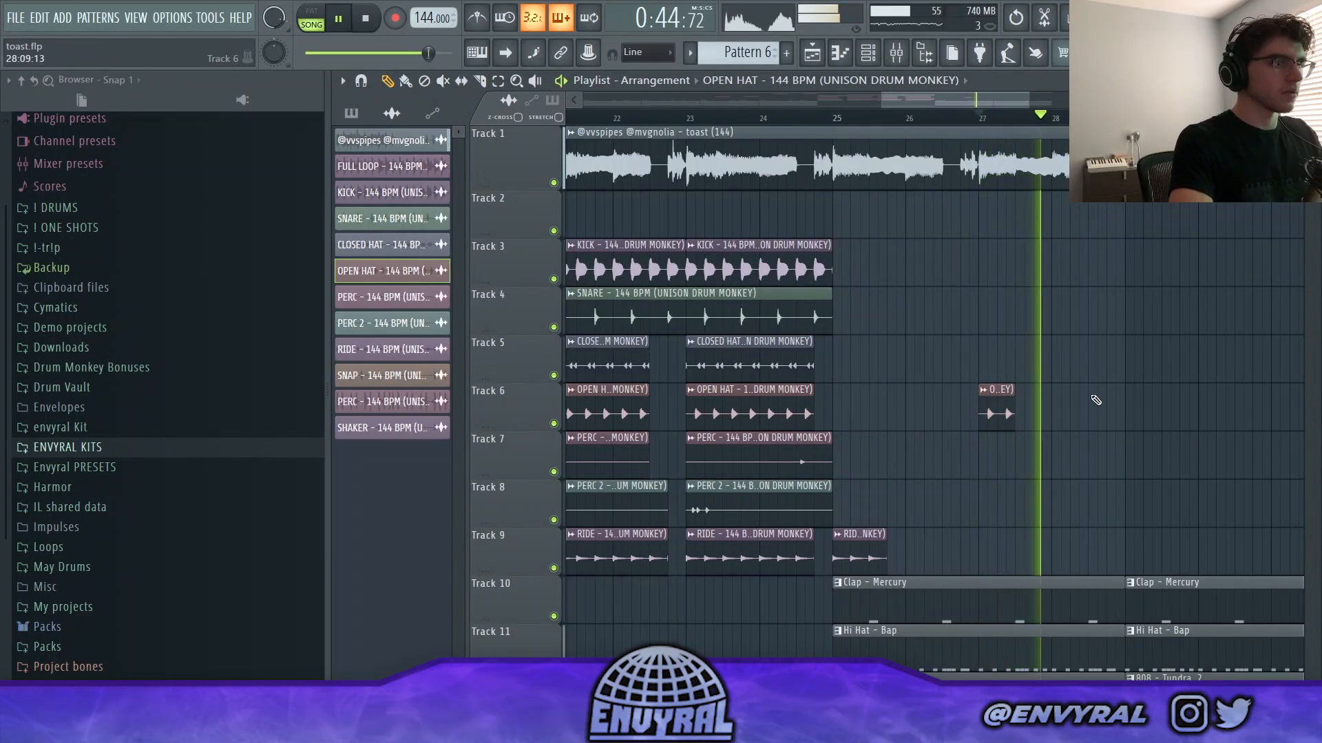
# Delete the clap, hi-hat, 808 and snare pattern clips at bar 29 on Tracks 10 to 14
pyautogui.scroll(-3, 963, 129)
pyautogui.scroll(-2, 964, 130)
pyautogui.scroll(-3, 1050, 337)
pyautogui.rightClick(1048, 458)
pyautogui.rightClick(1050, 506)
pyautogui.rightClick(1053, 551)
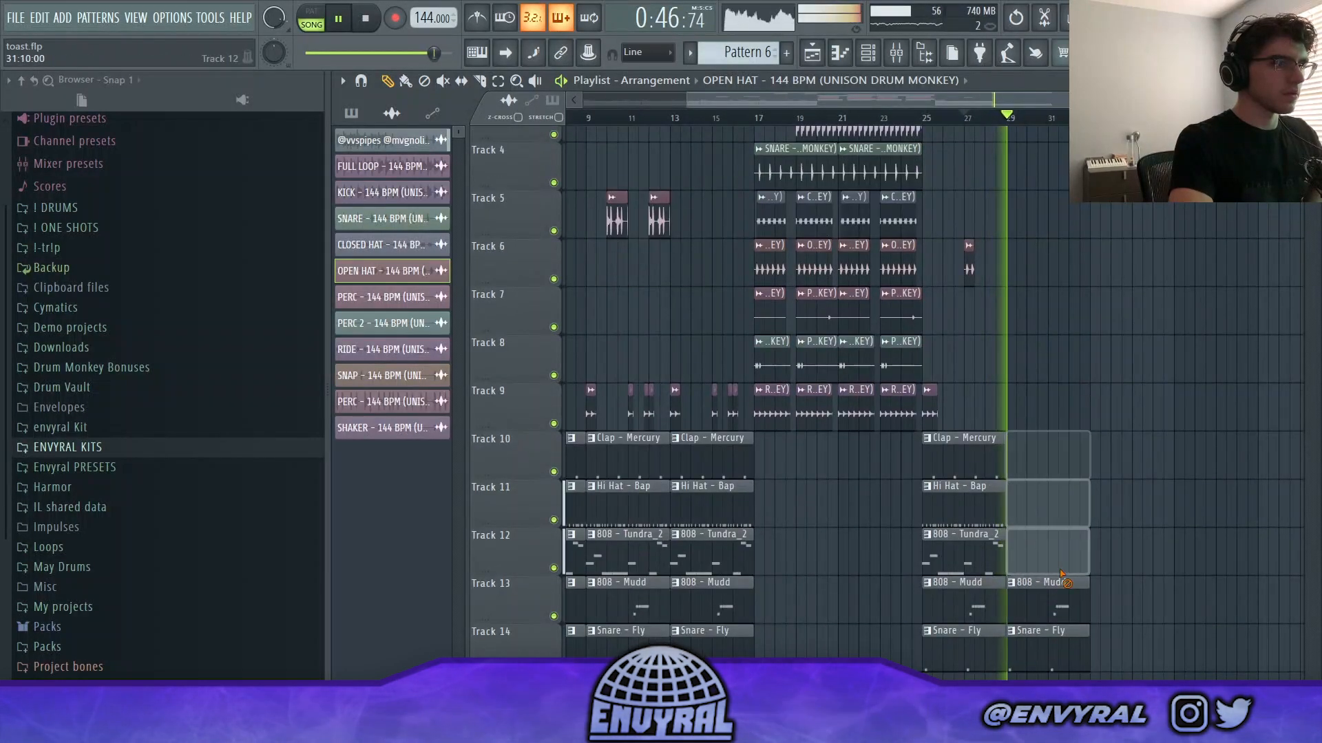
pyautogui.rightClick(1055, 599)
pyautogui.rightClick(1056, 639)
# Place Ultrasonic Slap House Essentials Downlifter 19 on Track 17 at bar 17 and VEDH2 Uplifter 07 on Track 16 at bar 15
pyautogui.scroll(-3, 1068, 498)
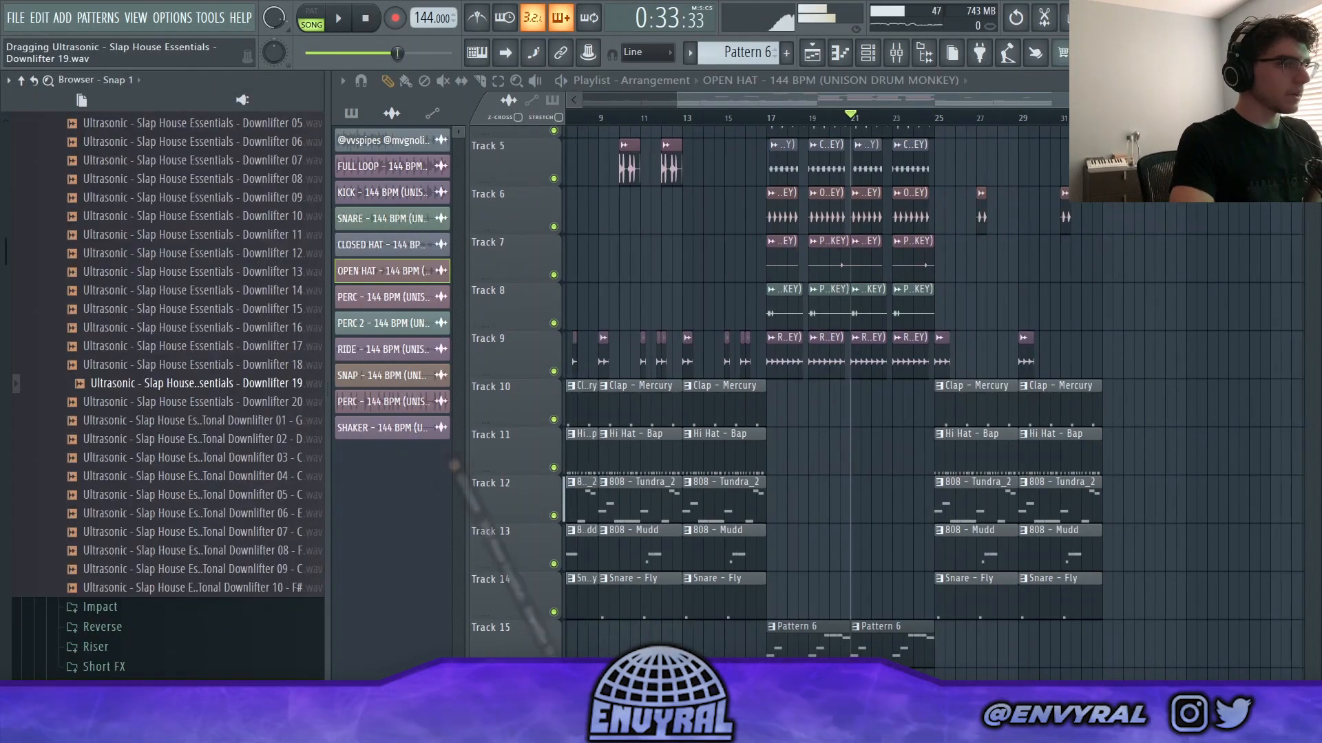
pyautogui.moveTo(723, 619); pyautogui.dragTo(770, 609)
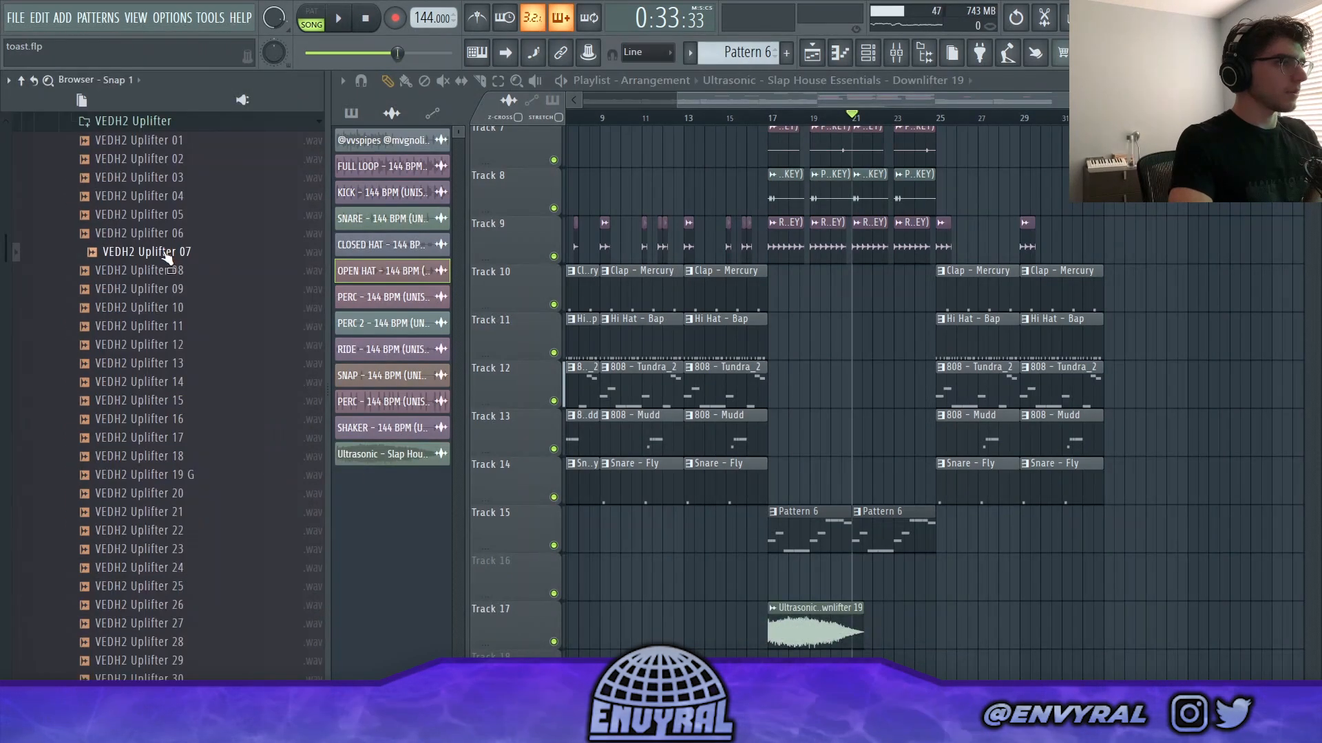
pyautogui.moveTo(167, 253); pyautogui.dragTo(697, 573)
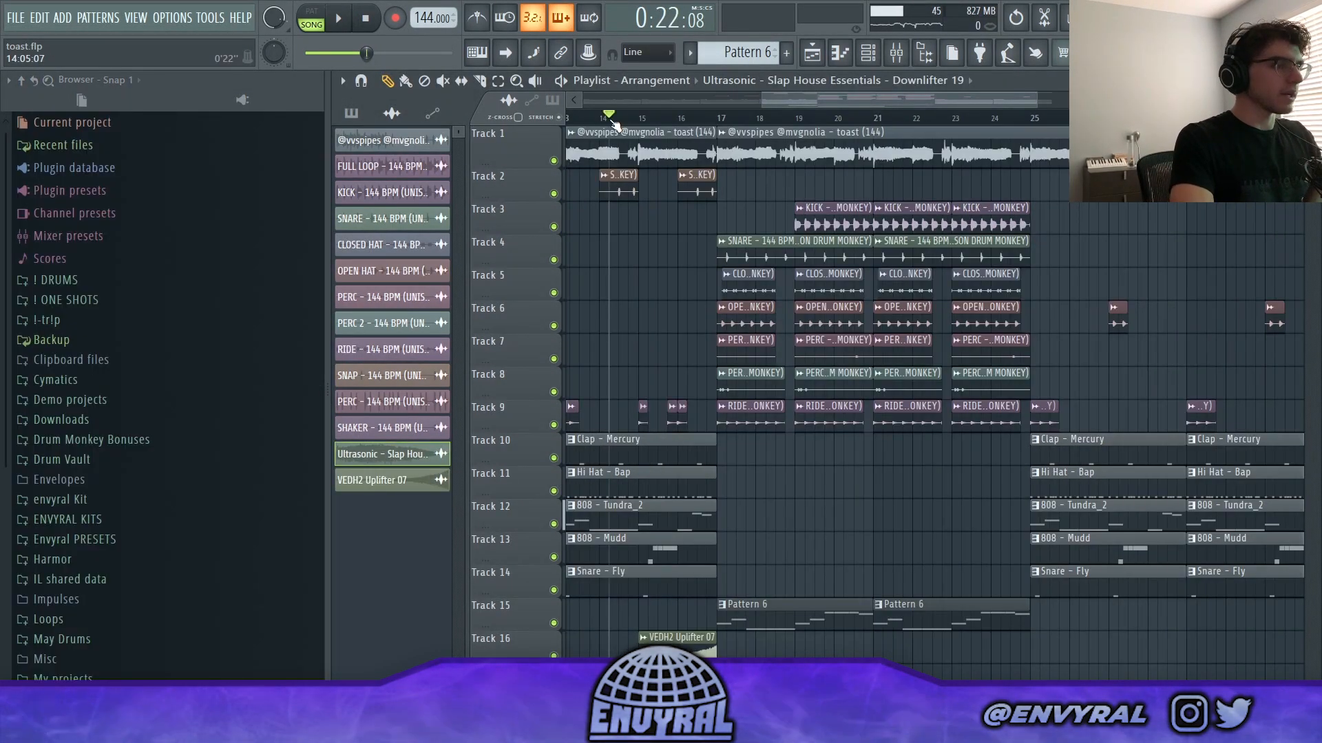
# Play back the arrangement to check the section transitions at bars 17 and 25, and save the project
pyautogui.press('space')
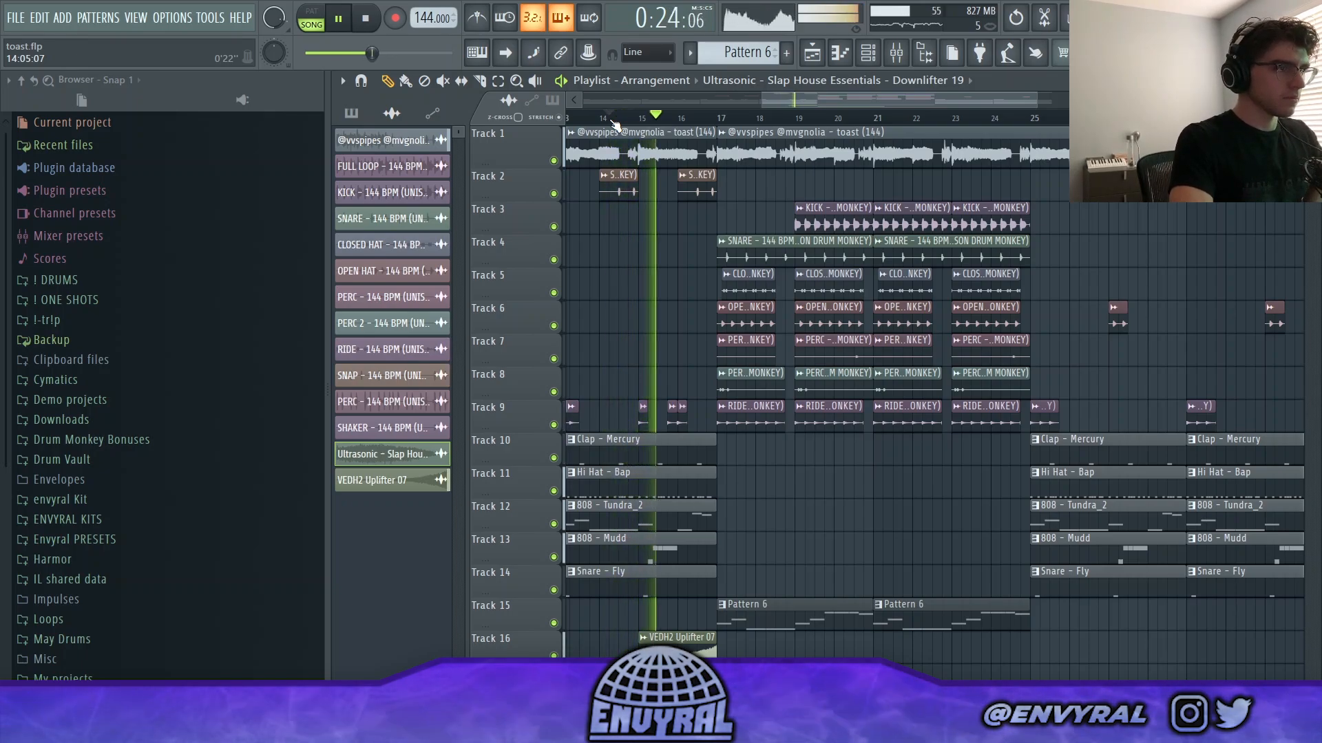
pyautogui.scroll(3, 805, 128)
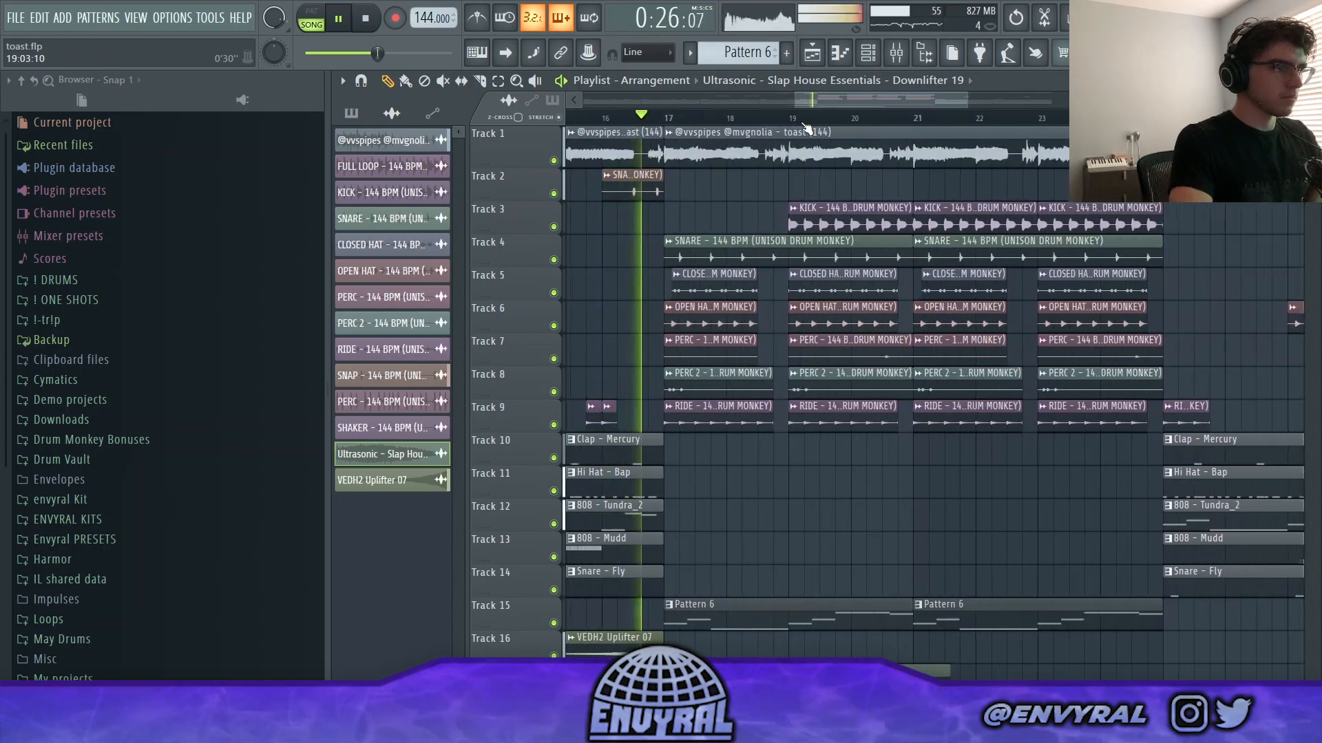
pyautogui.scroll(2, 807, 130)
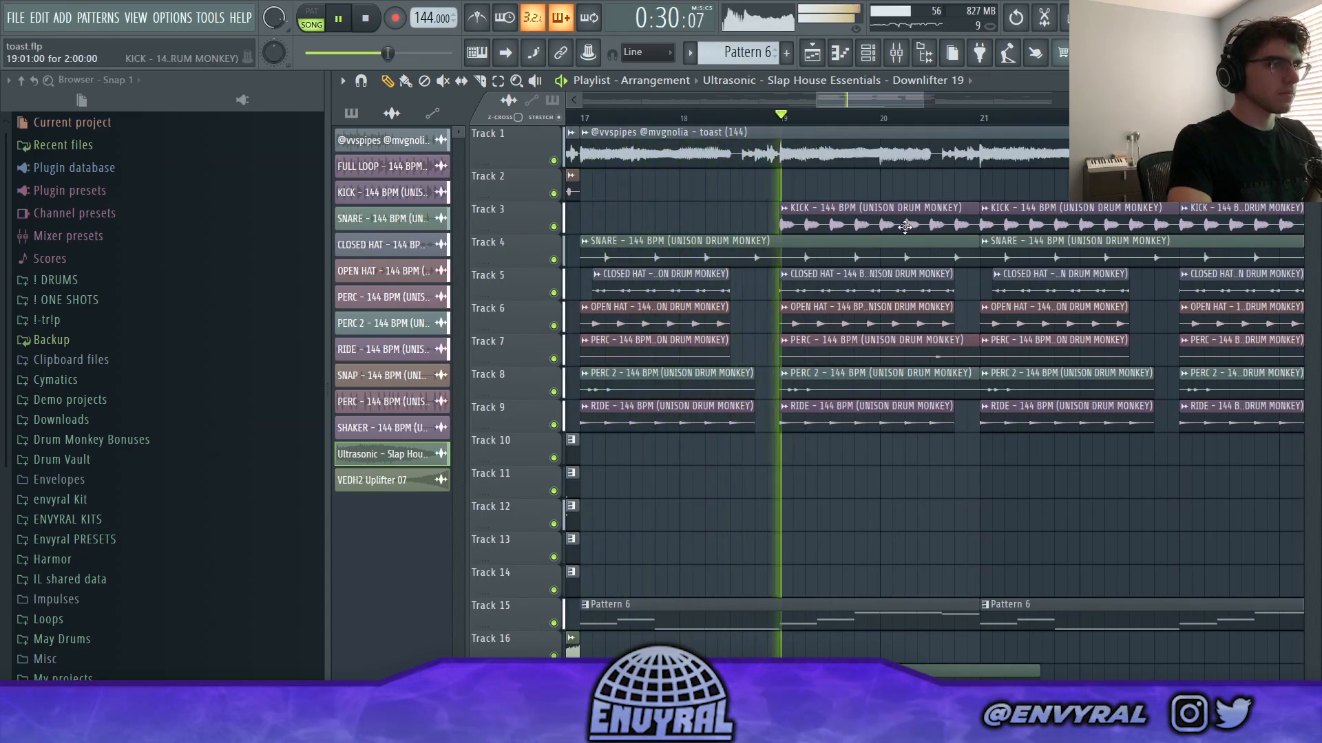
pyautogui.moveTo(924, 102); pyautogui.dragTo(969, 101)
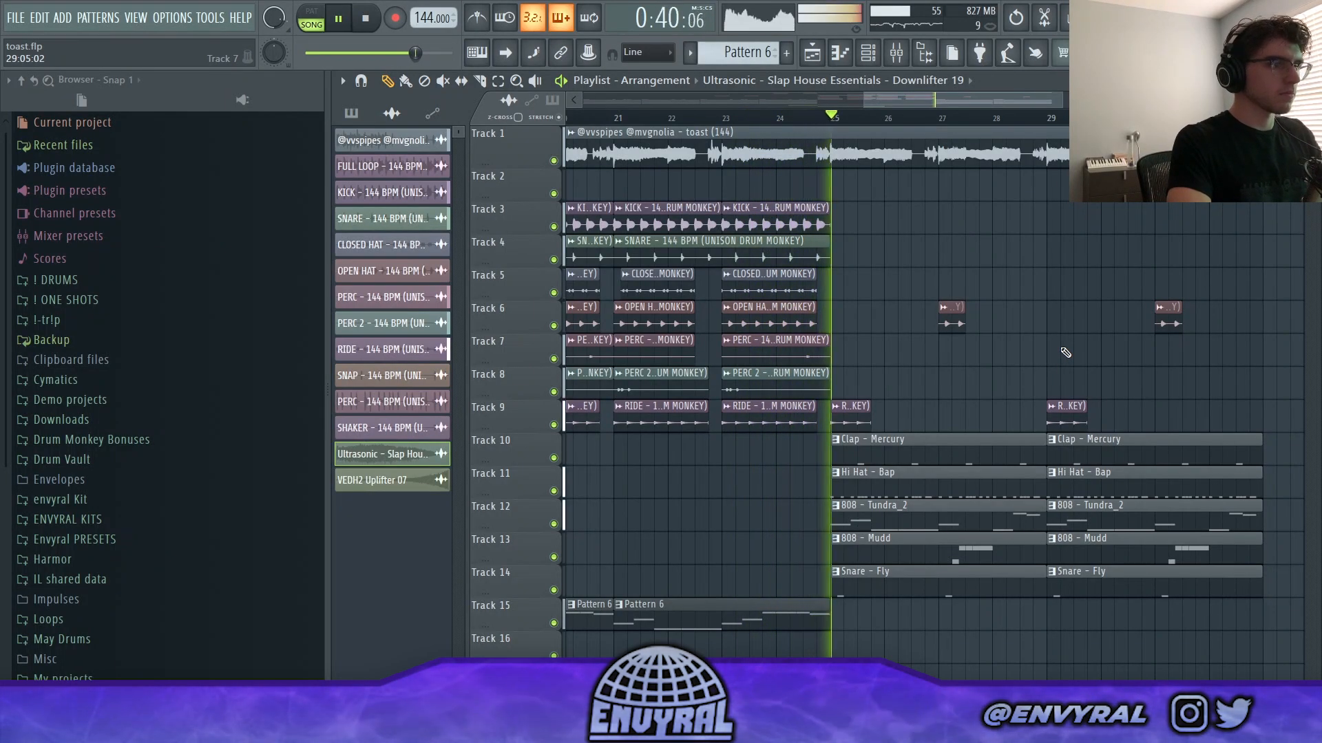
pyautogui.scroll(-2, 950, 122)
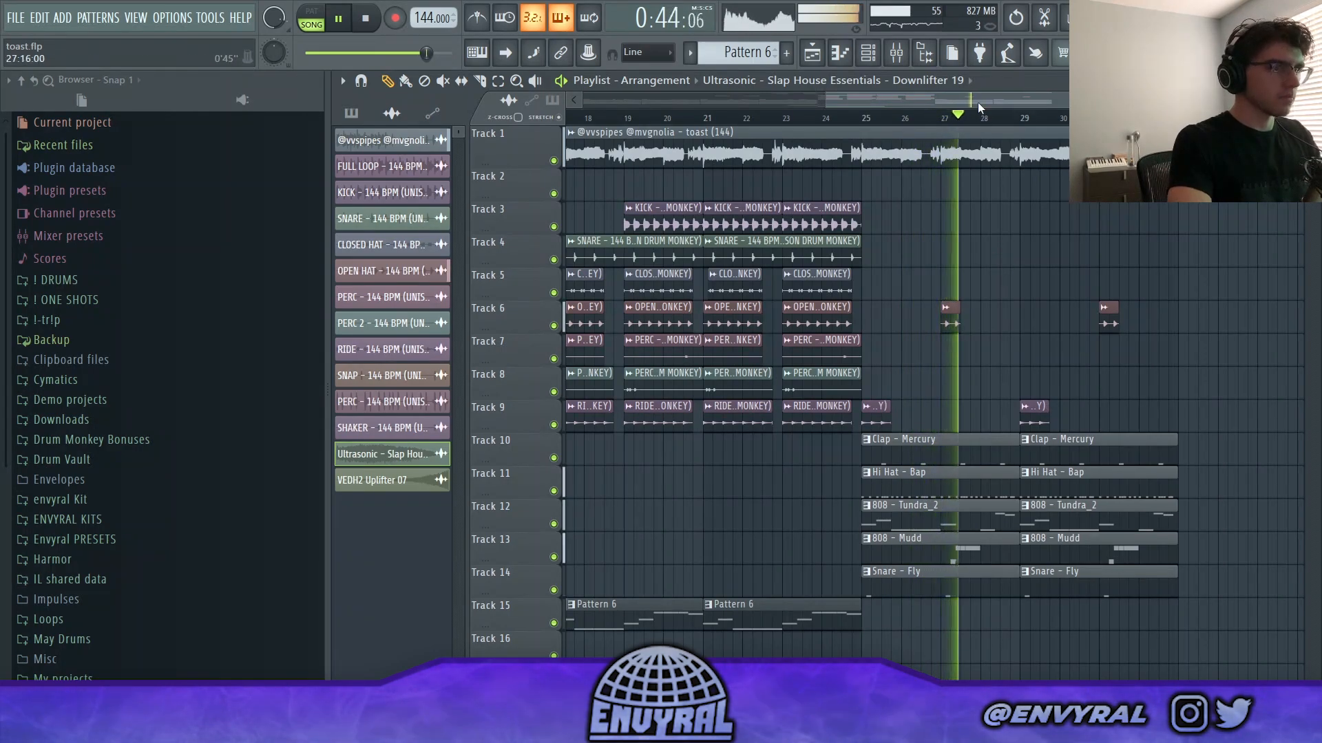
pyautogui.moveTo(967, 97); pyautogui.dragTo(992, 97)
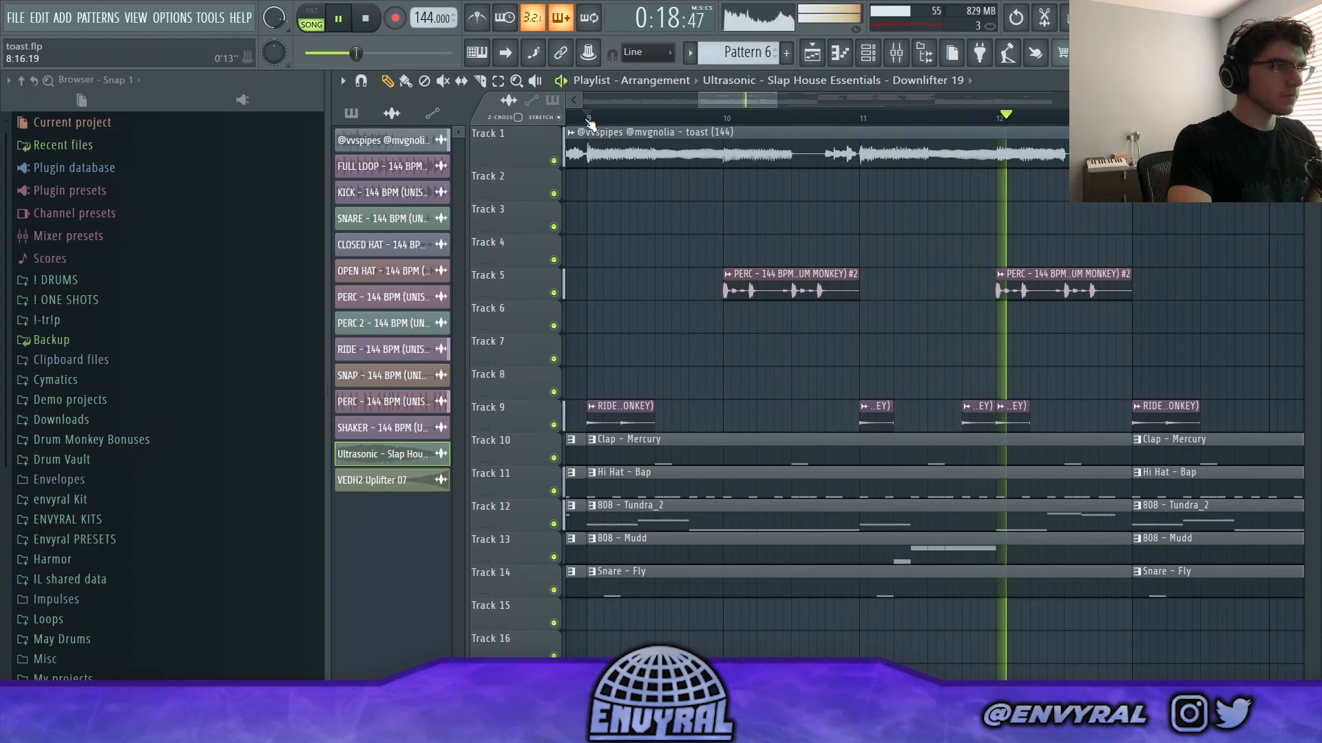
pyautogui.hotkey('ctrl', 's')
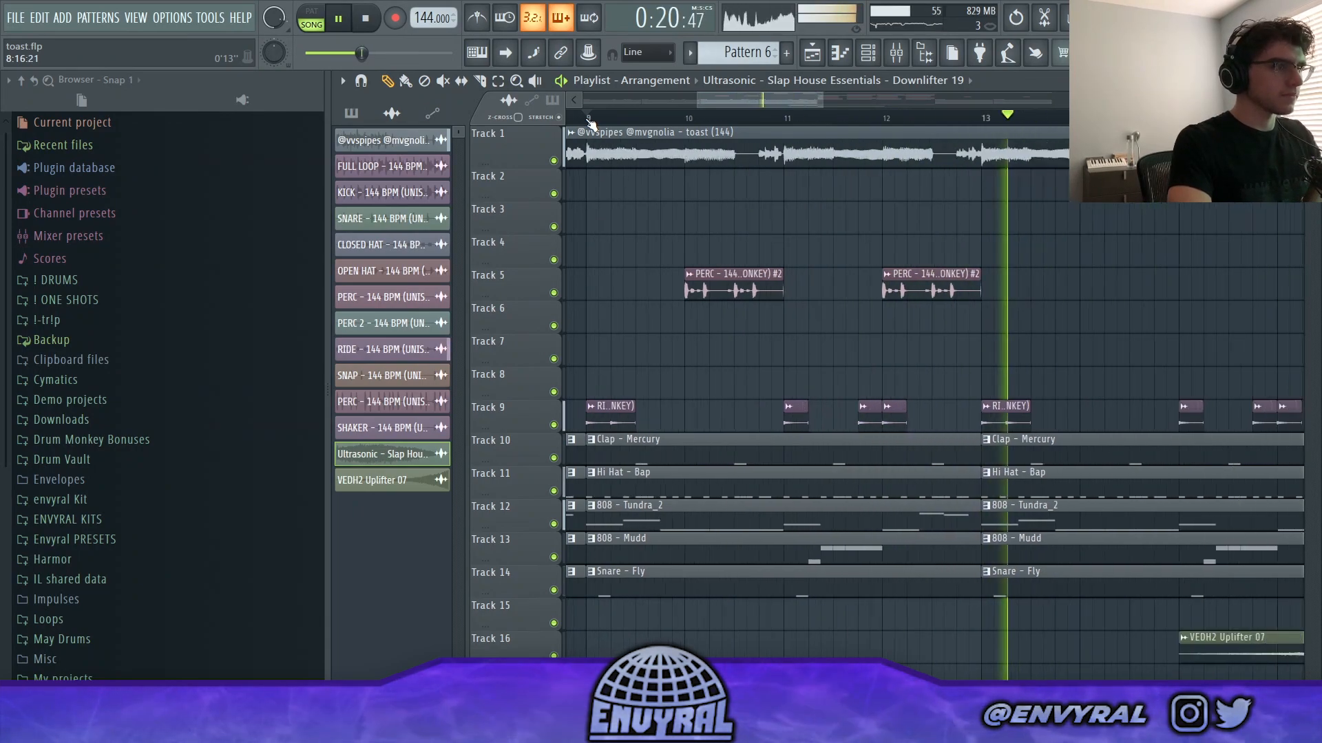
pyautogui.scroll(-4, 590, 123)
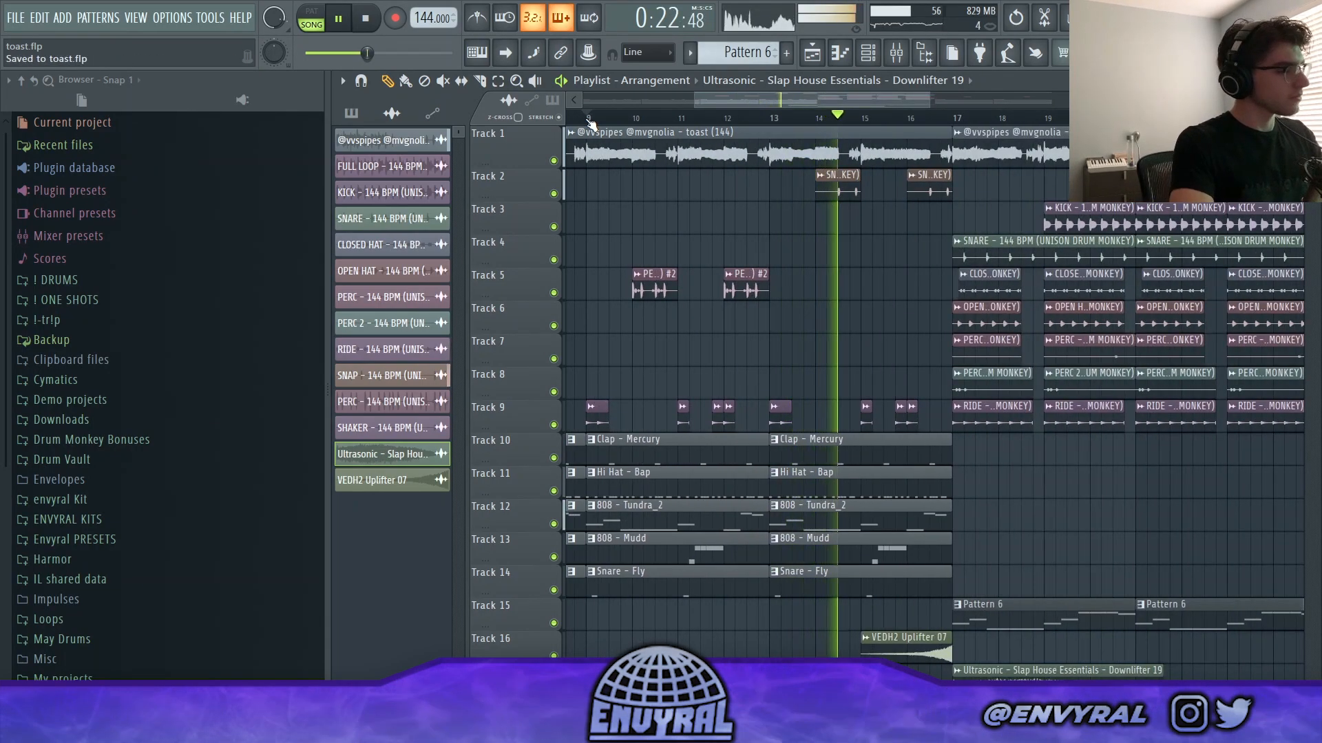